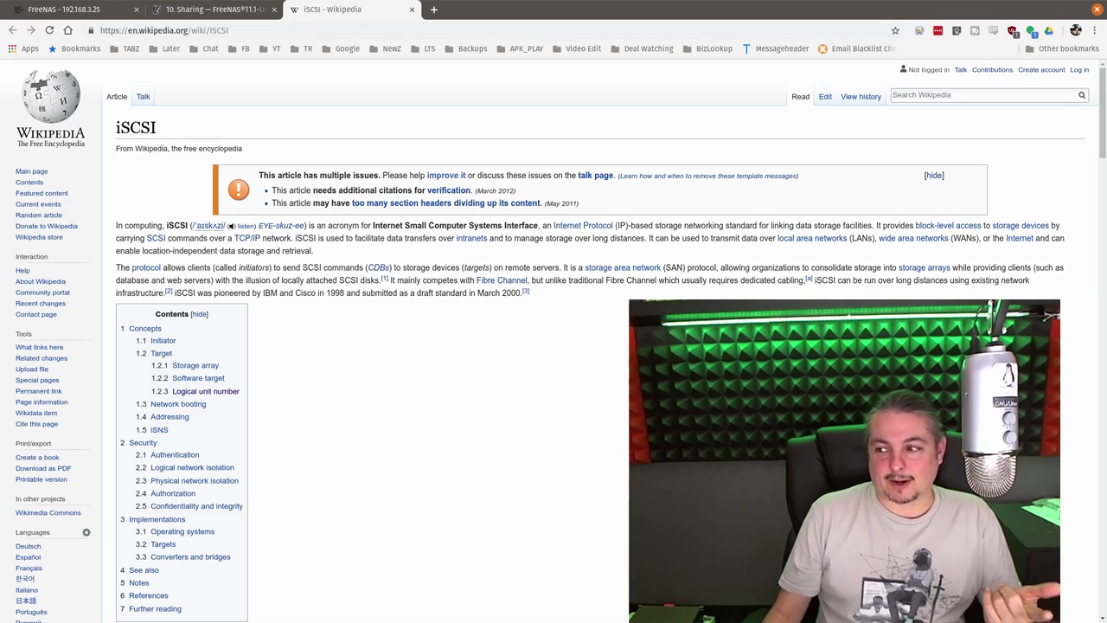
Close the Wikipedia iSCSI article and skim the FreeNAS guide's section 10.5 Block (iSCSI) terminology
key("ctrl+w")
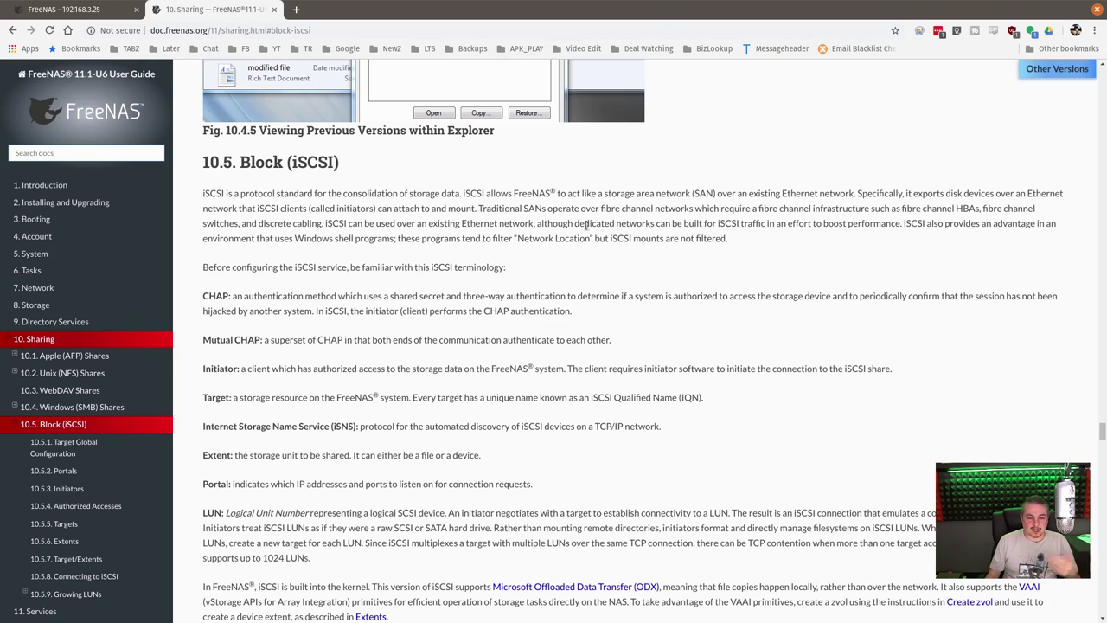
scroll(575, 226, "down", 5)
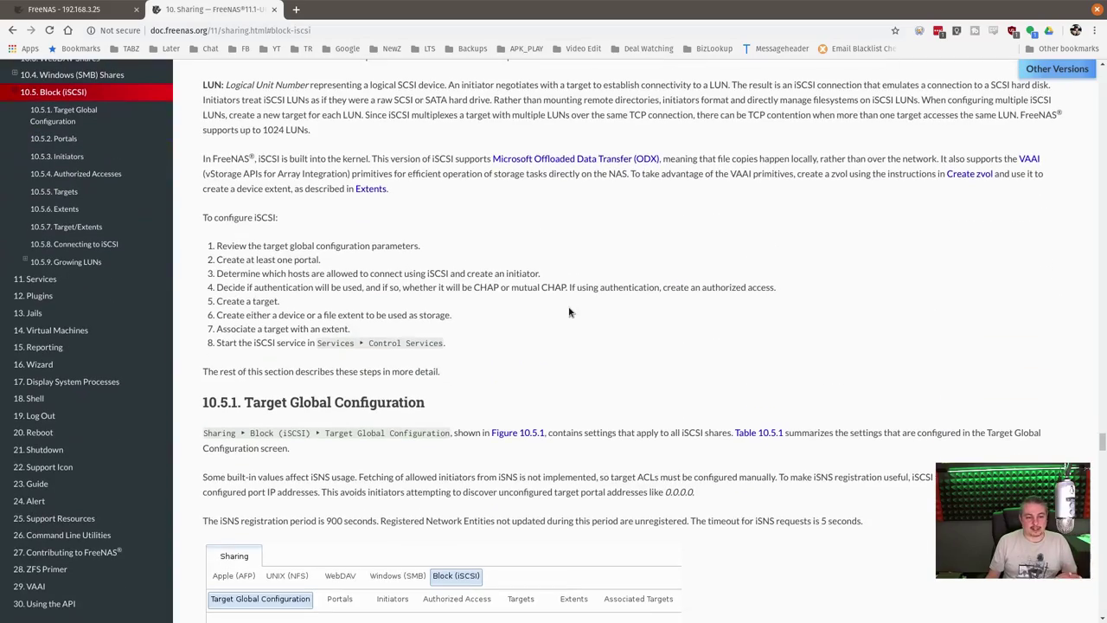
scroll(570, 313, "up", 4)
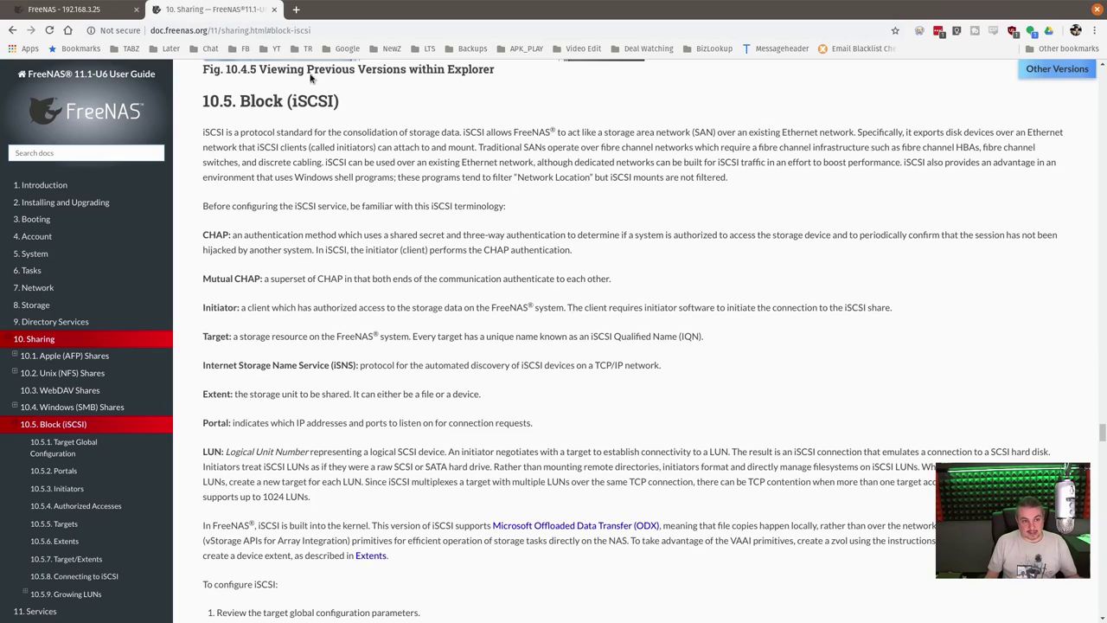
Start a new zvol on Tank1 named iScuzzy with the comment 'The Scuzzy VOLUME'
left_click(78, 10)
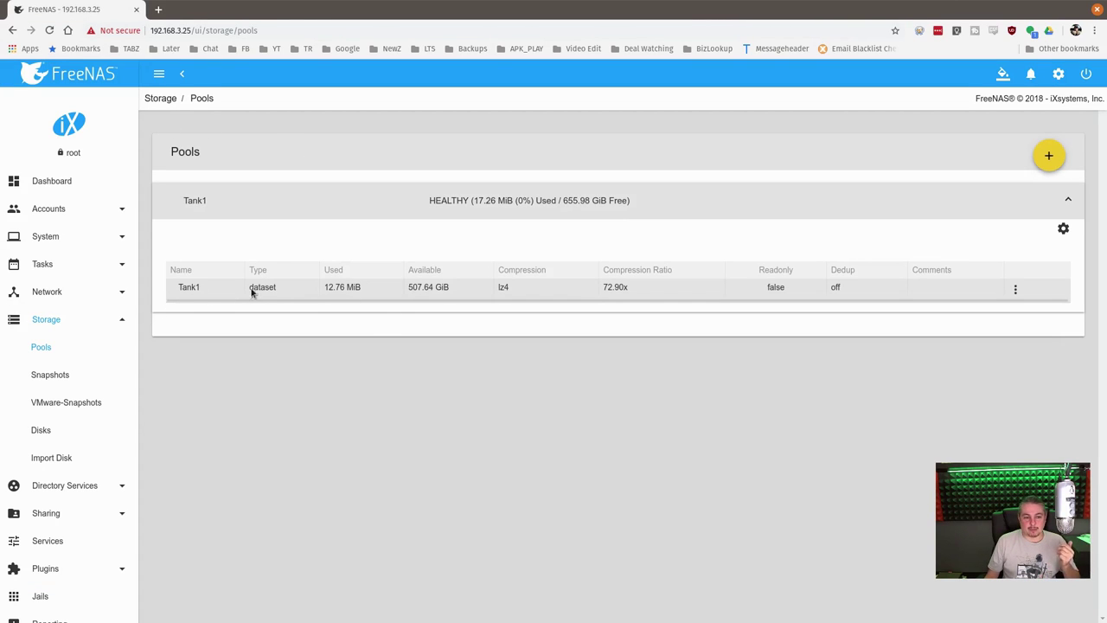
left_click(1014, 292)
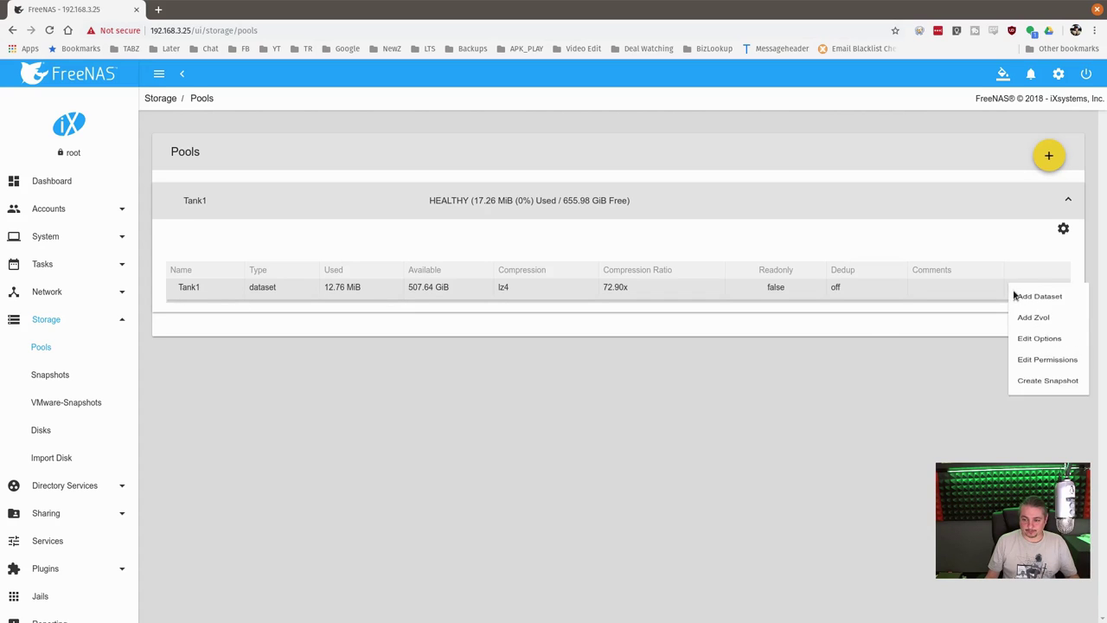
left_click(1035, 329)
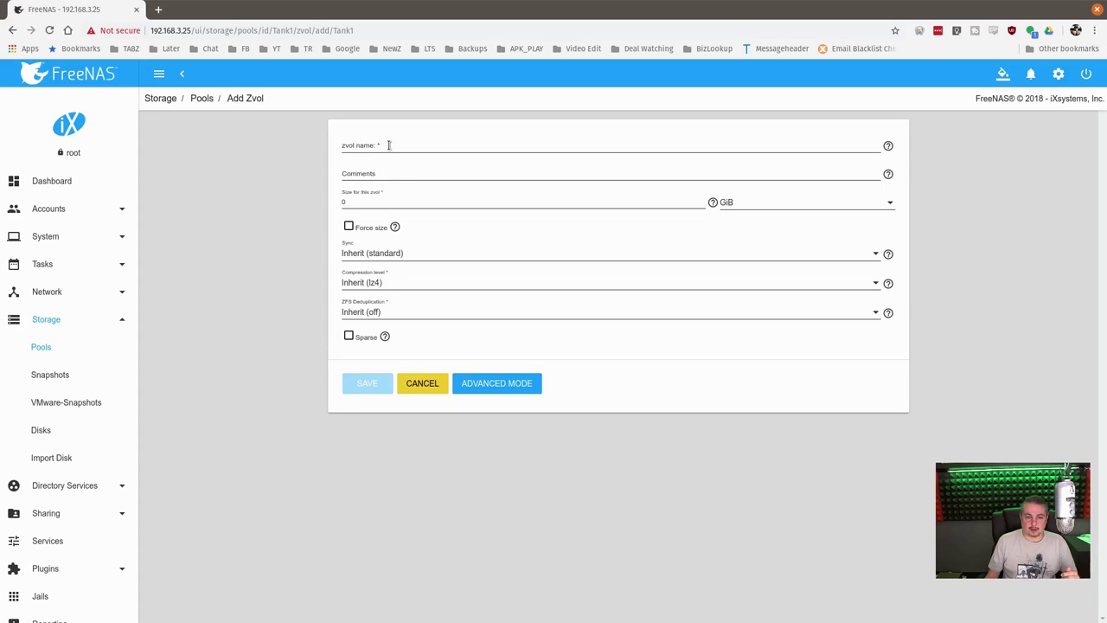
left_click(389, 145)
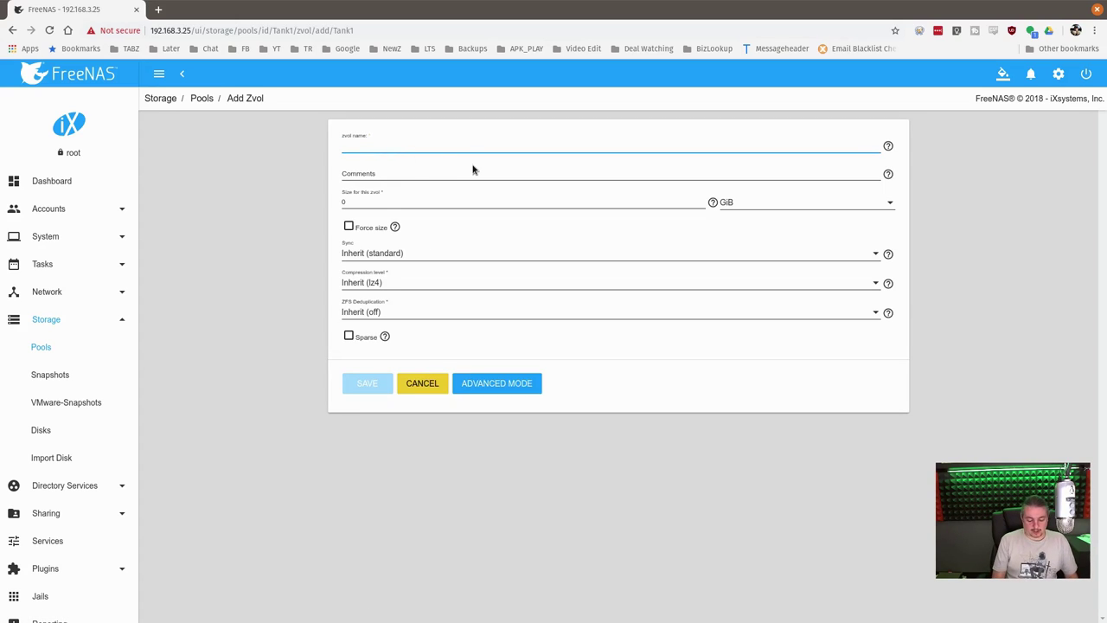
type("iSc")
key("BackSpace")
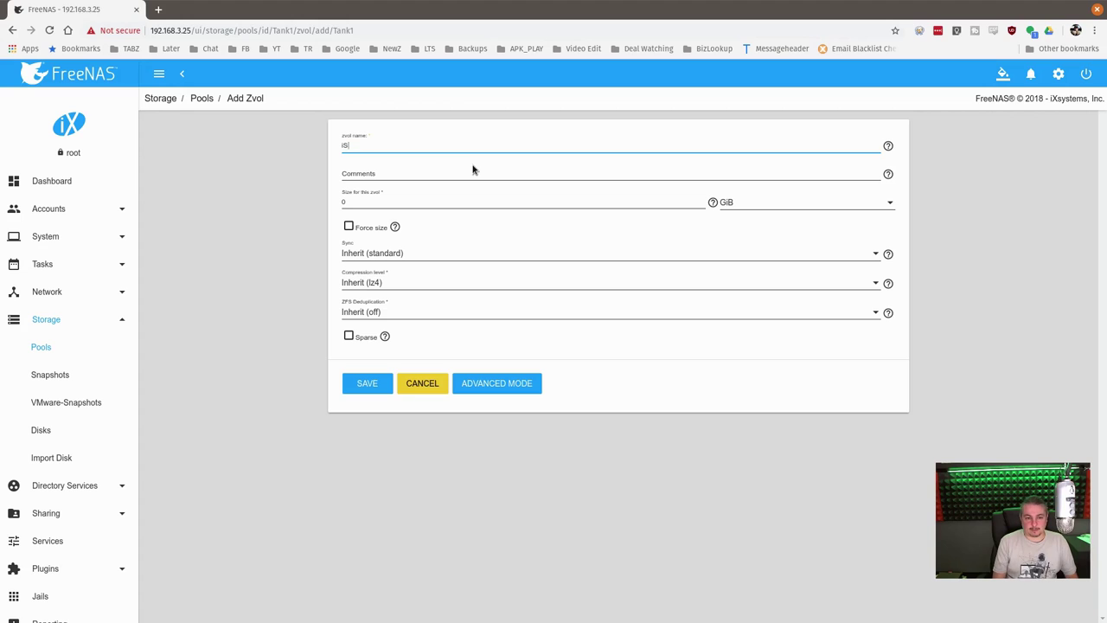
type("cuzzy")
left_click(464, 171)
type("The S")
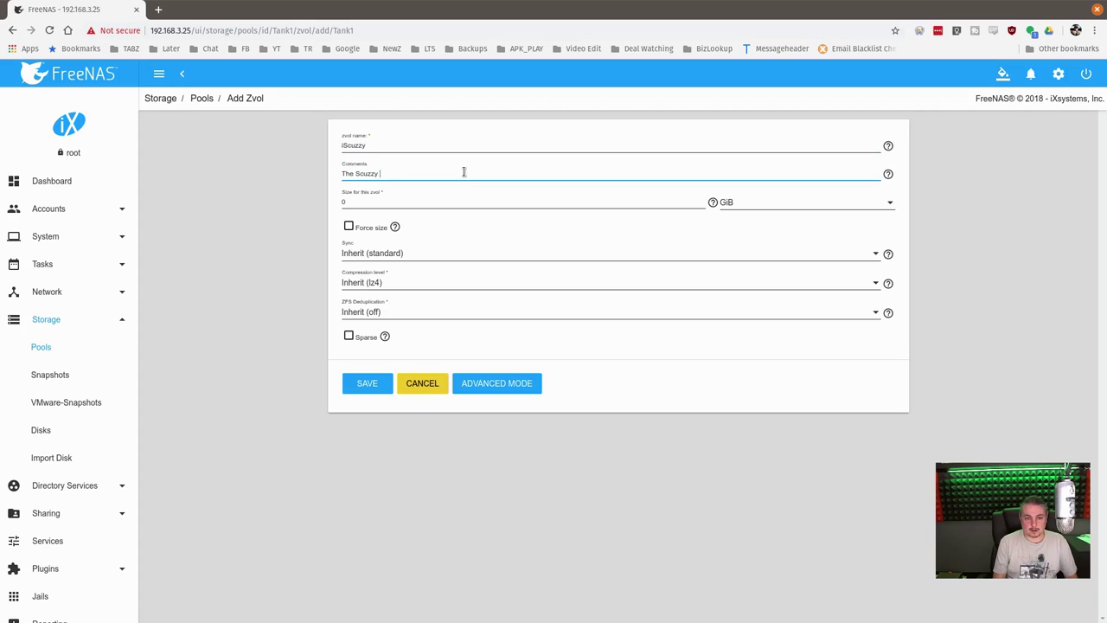
type("OLUME")
key("Tab")
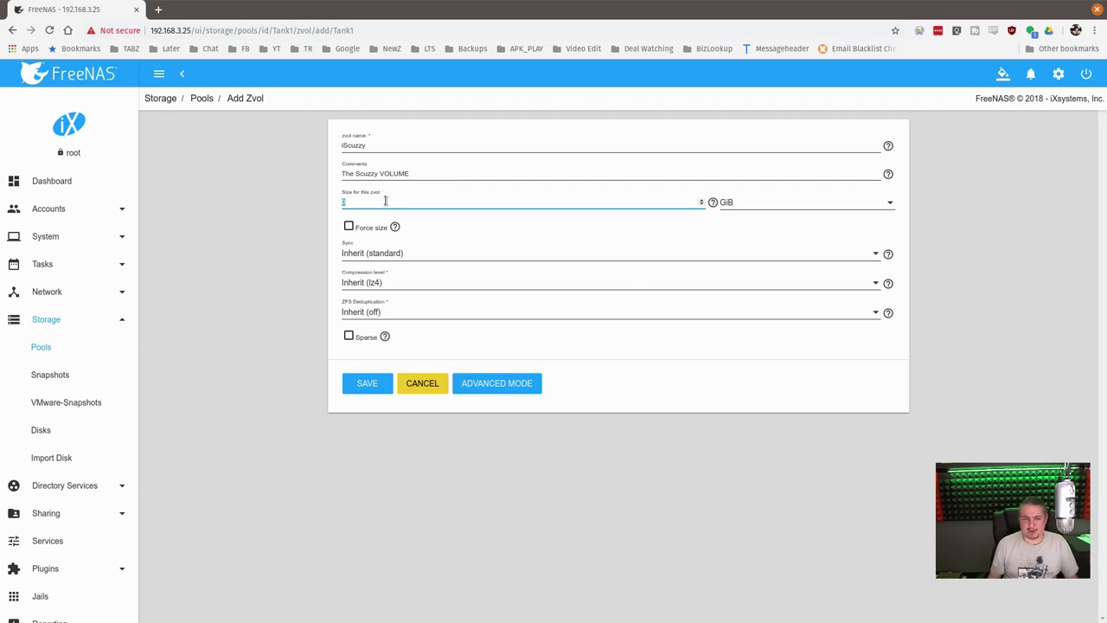
Set the zvol size to 250 GiB and save it
left_click(775, 202)
left_click(728, 202)
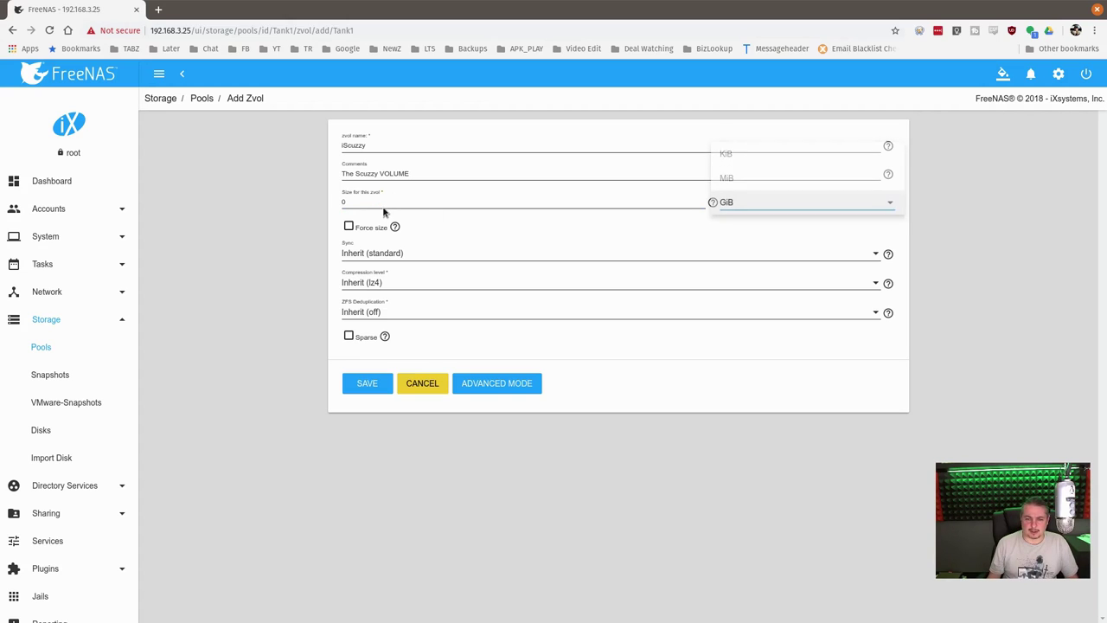
left_click(378, 202)
left_click_drag(378, 201, 328, 201)
type("2")
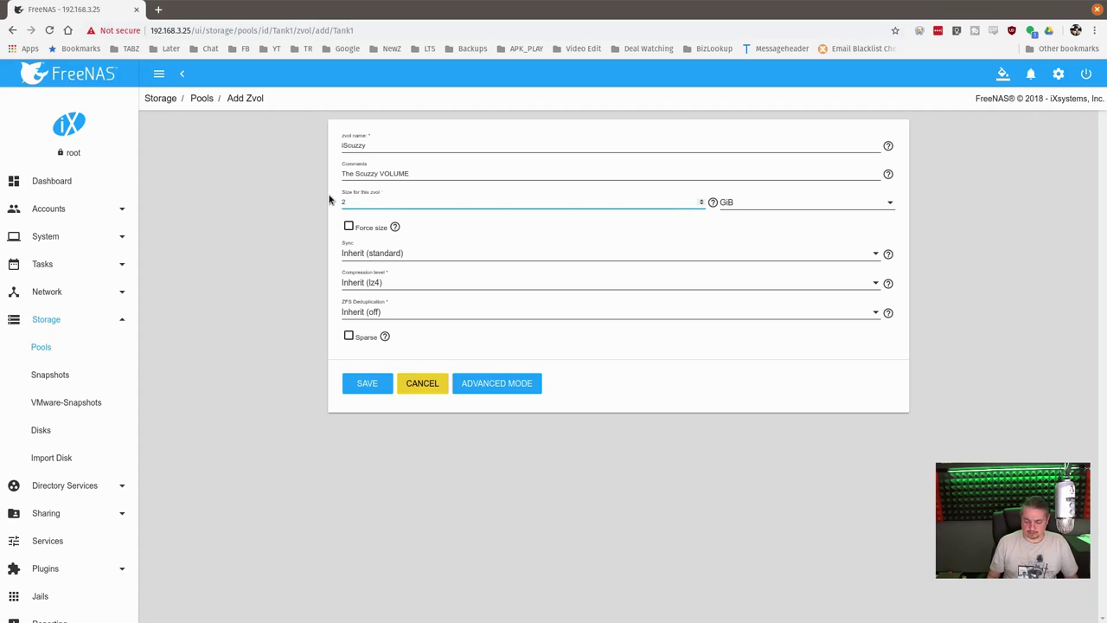
type("50")
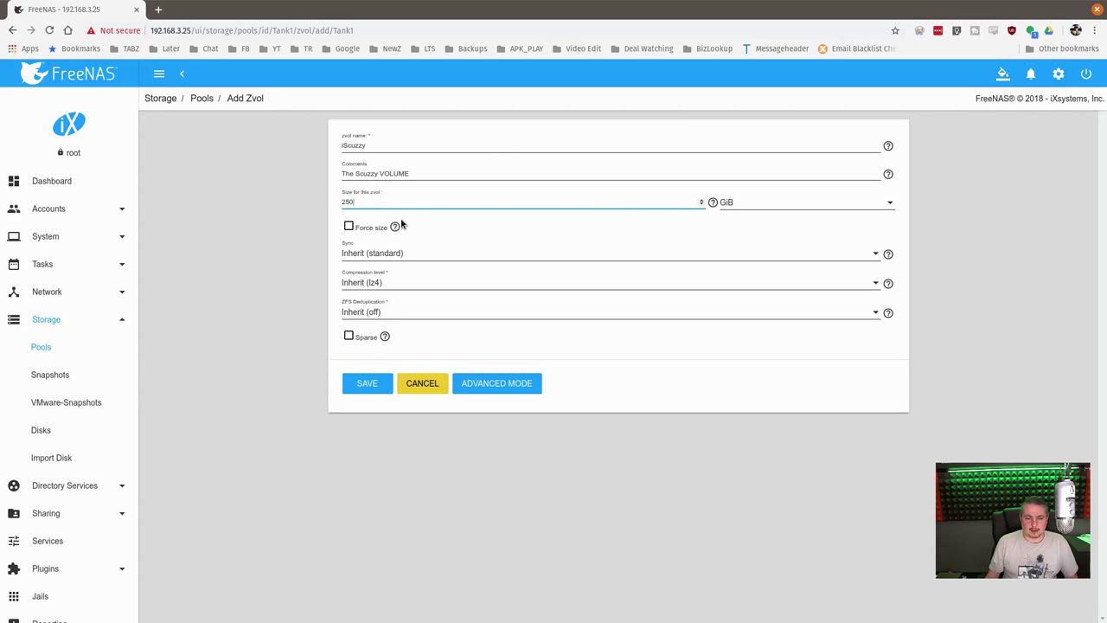
mouse_move(396, 222)
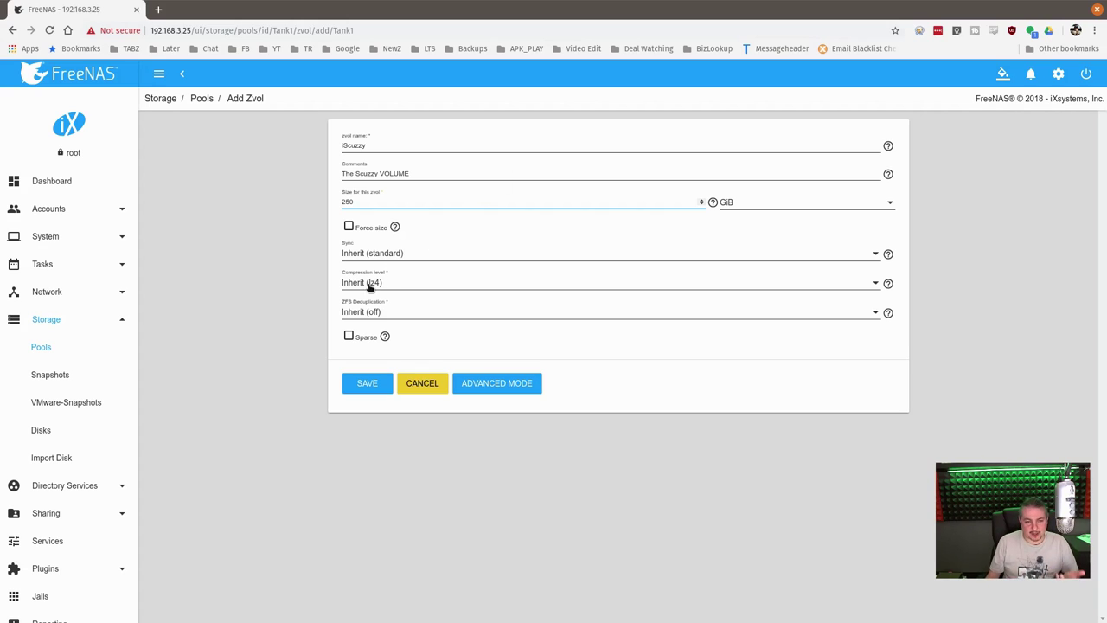
mouse_move(384, 336)
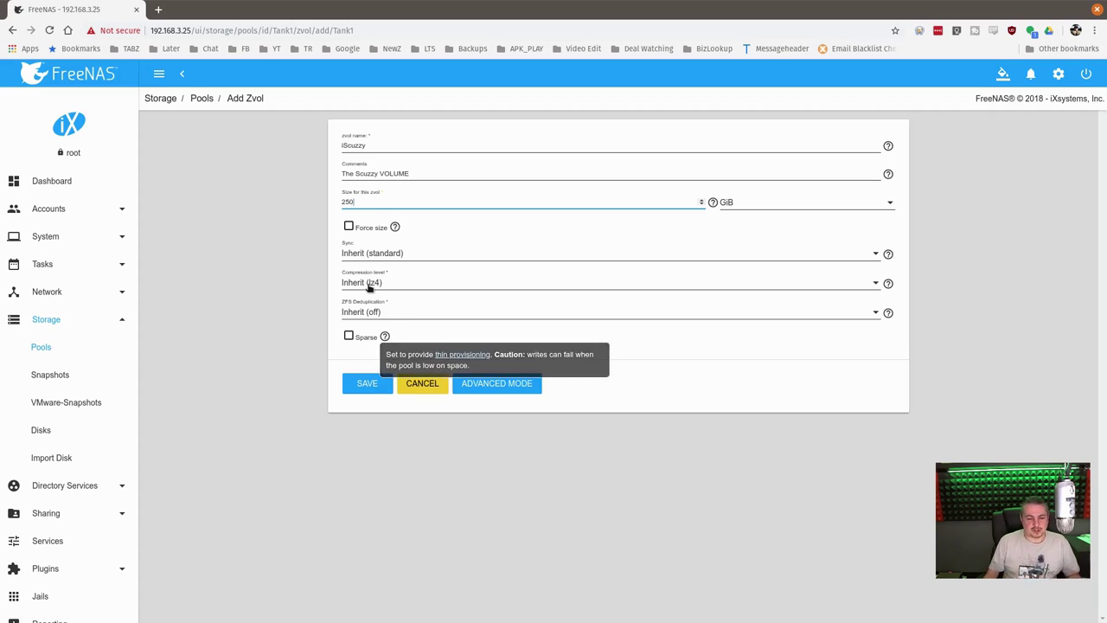
left_click(357, 391)
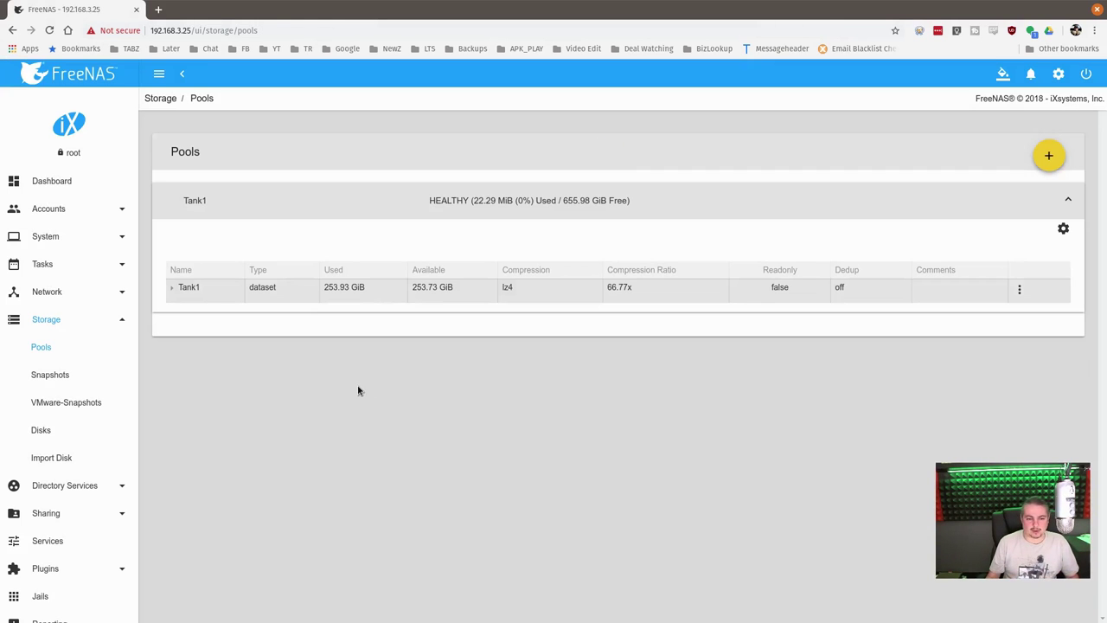
Expand Tank1 to check the iScuzzy zvol, then view Services with iSCSI running
left_click(176, 291)
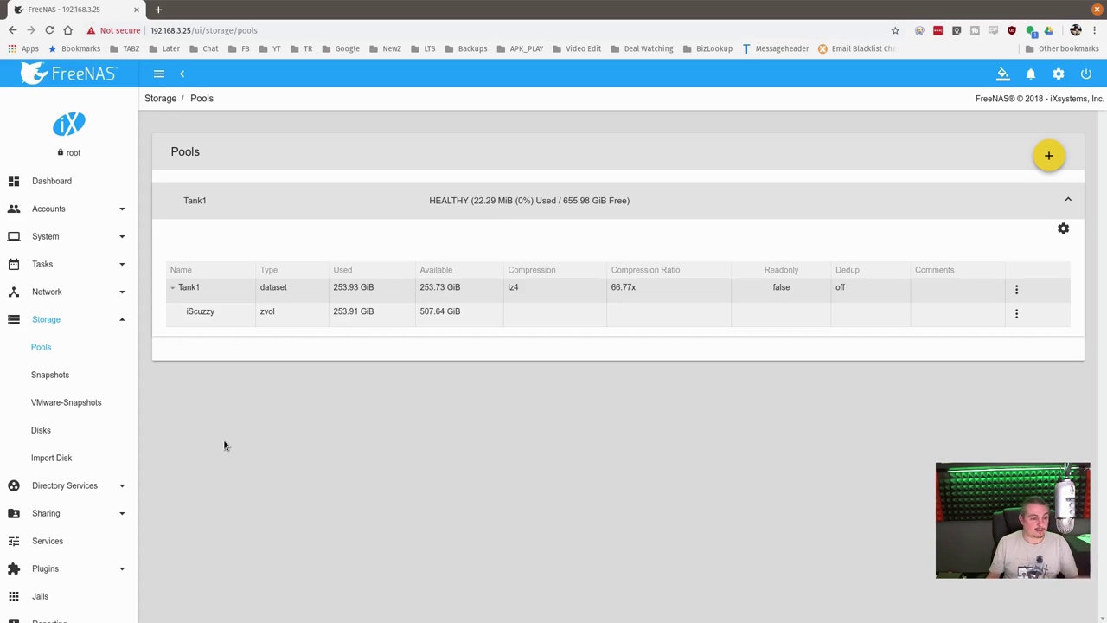
left_click(48, 541)
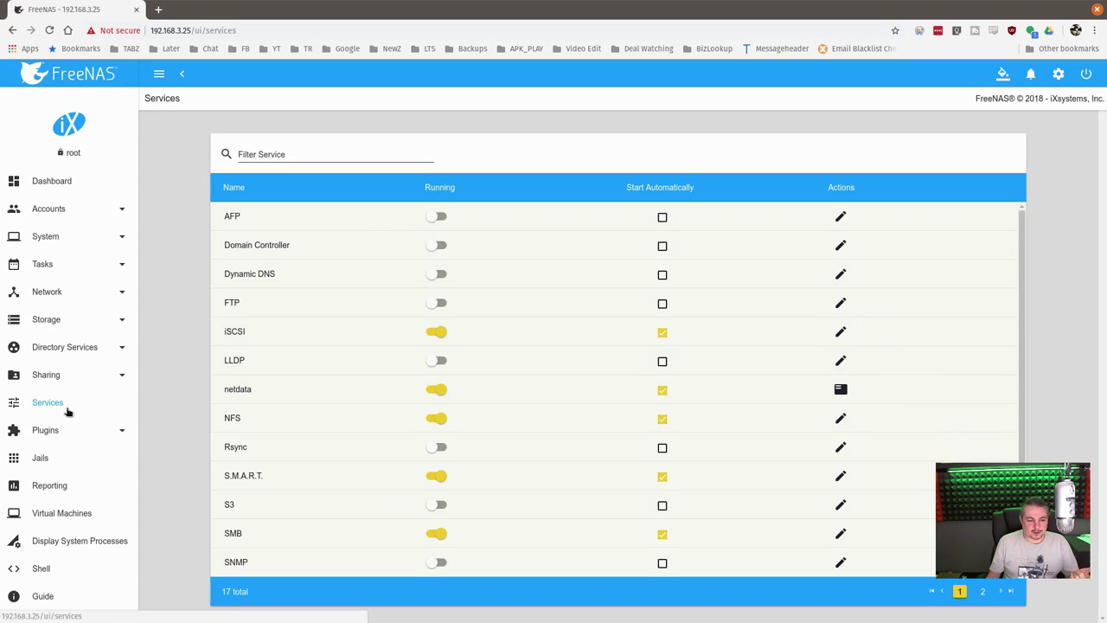
Go to Sharing > Block (iSCSI) to view Target Global Configuration with base name iqn.2005-10.org.freenas.ctl
left_click(75, 381)
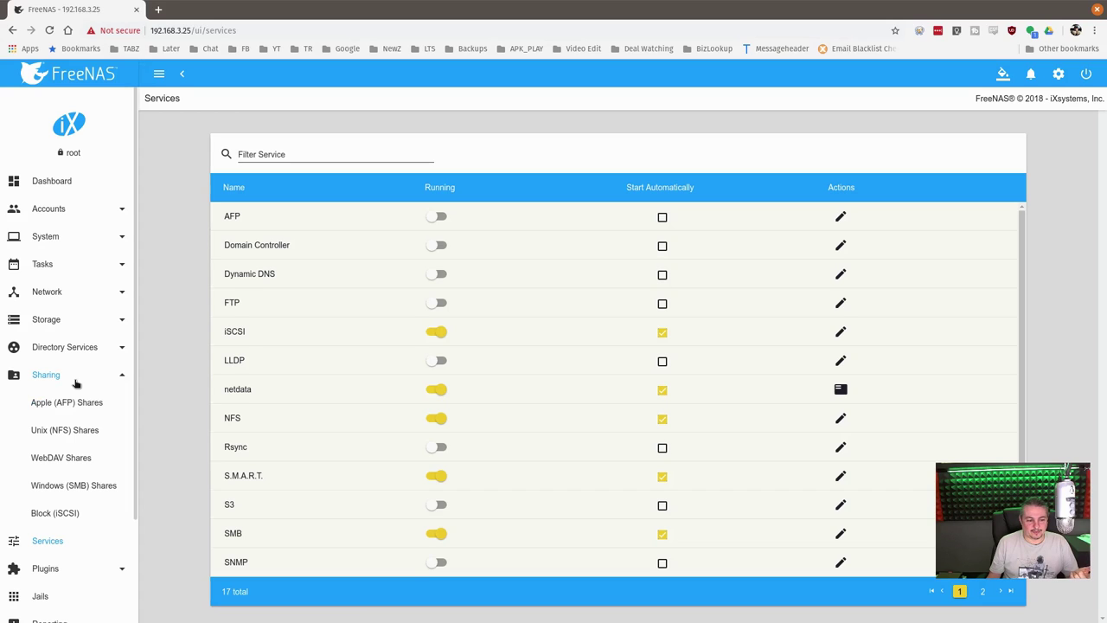
left_click(59, 516)
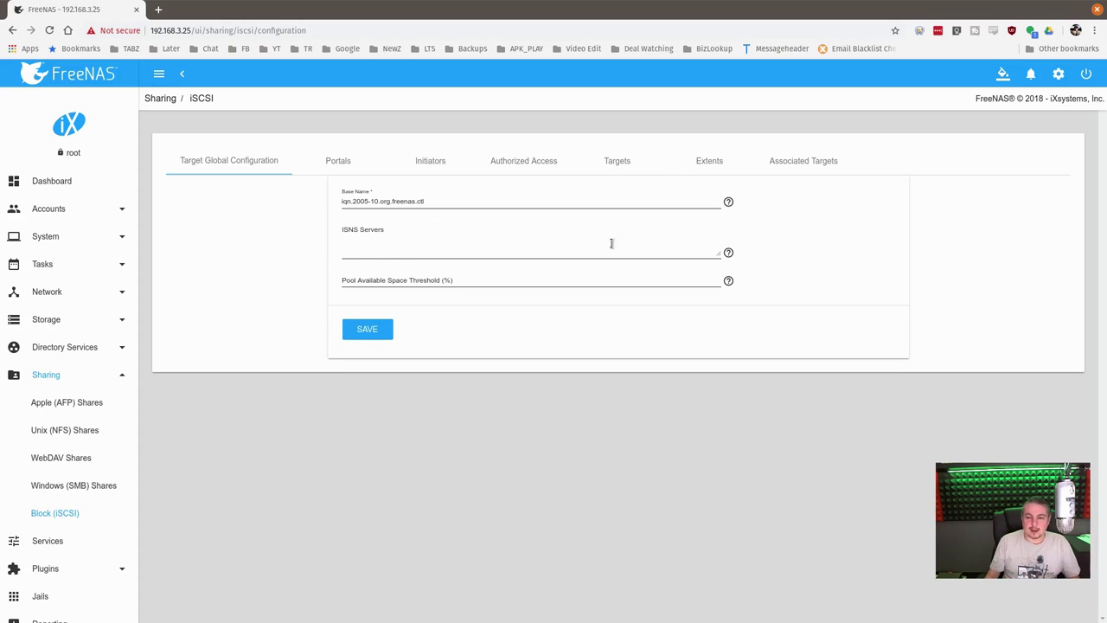
mouse_move(728, 252)
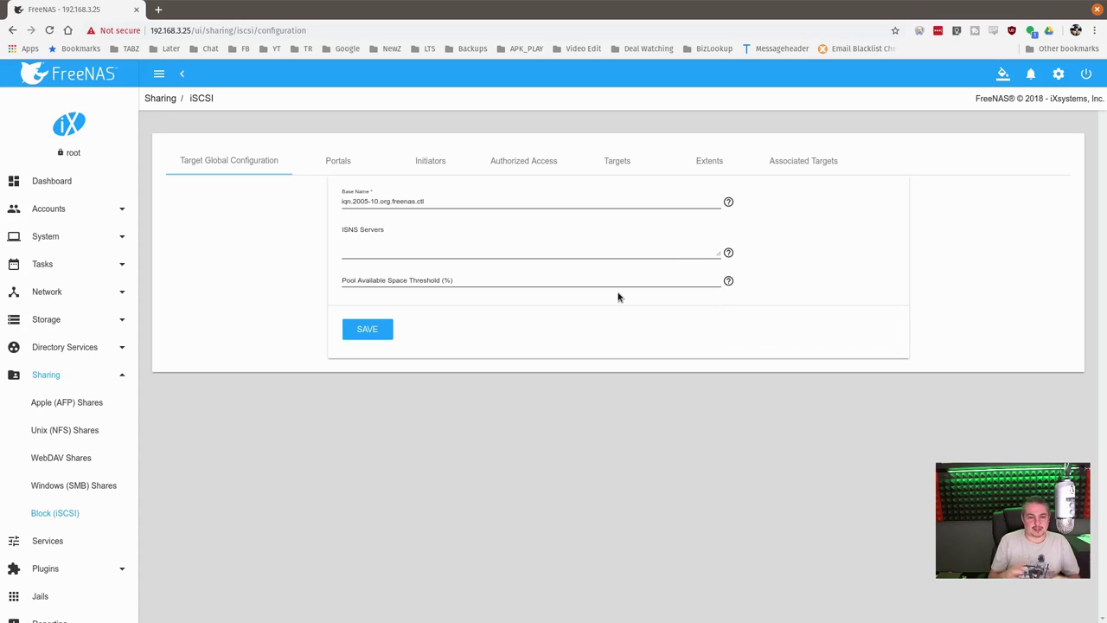
Add an iSCSI portal listening on 0.0.0.0 port 3260 with discovery authentication None
left_click(337, 163)
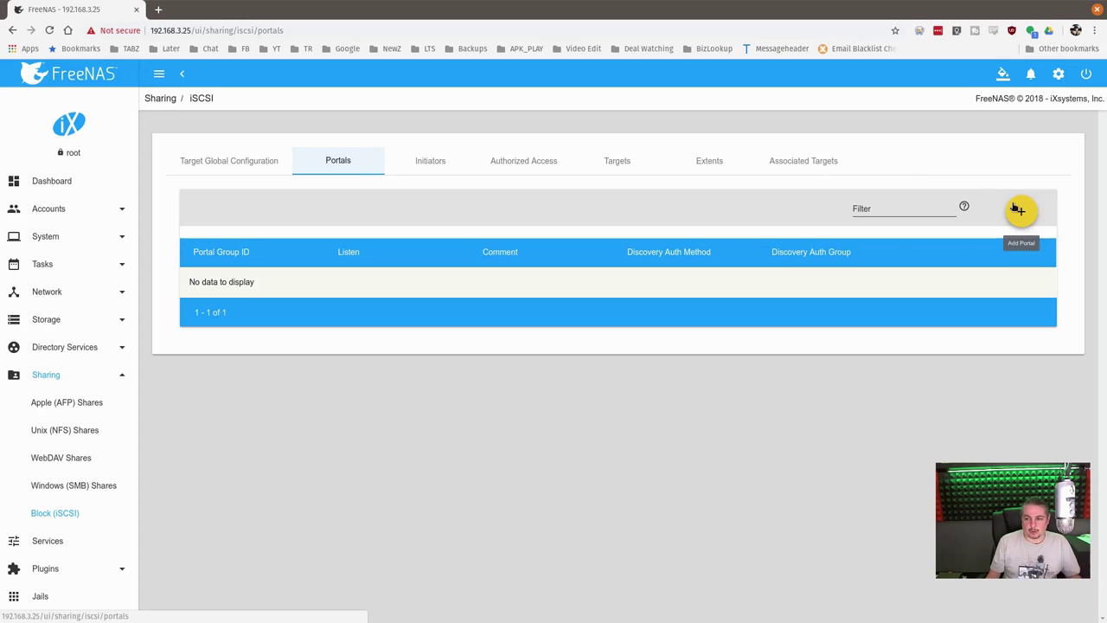
left_click(1021, 216)
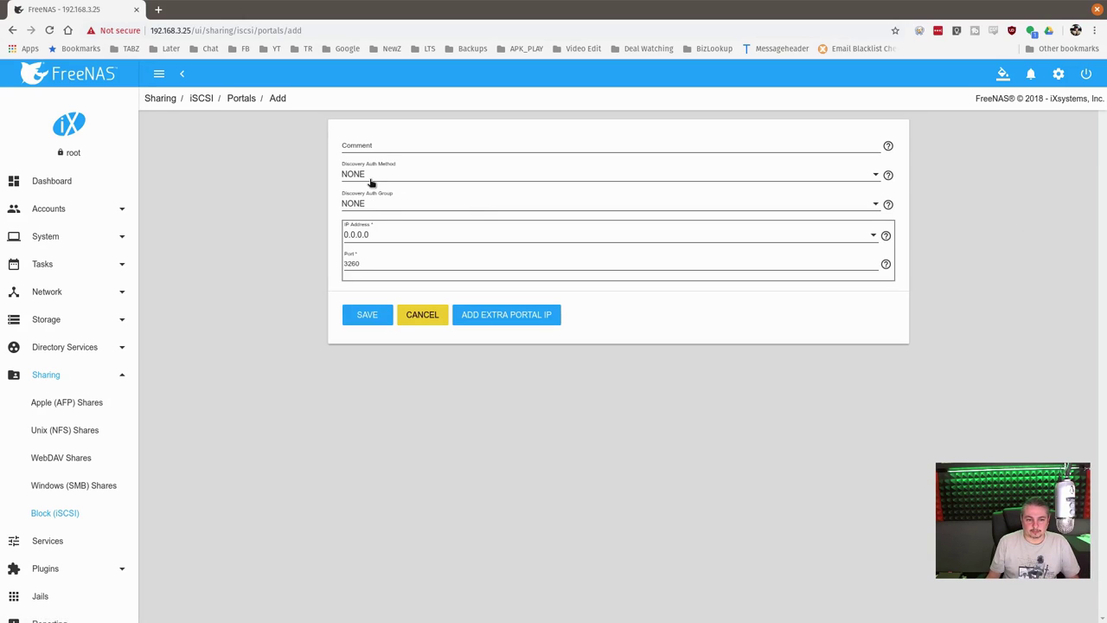
left_click(370, 180)
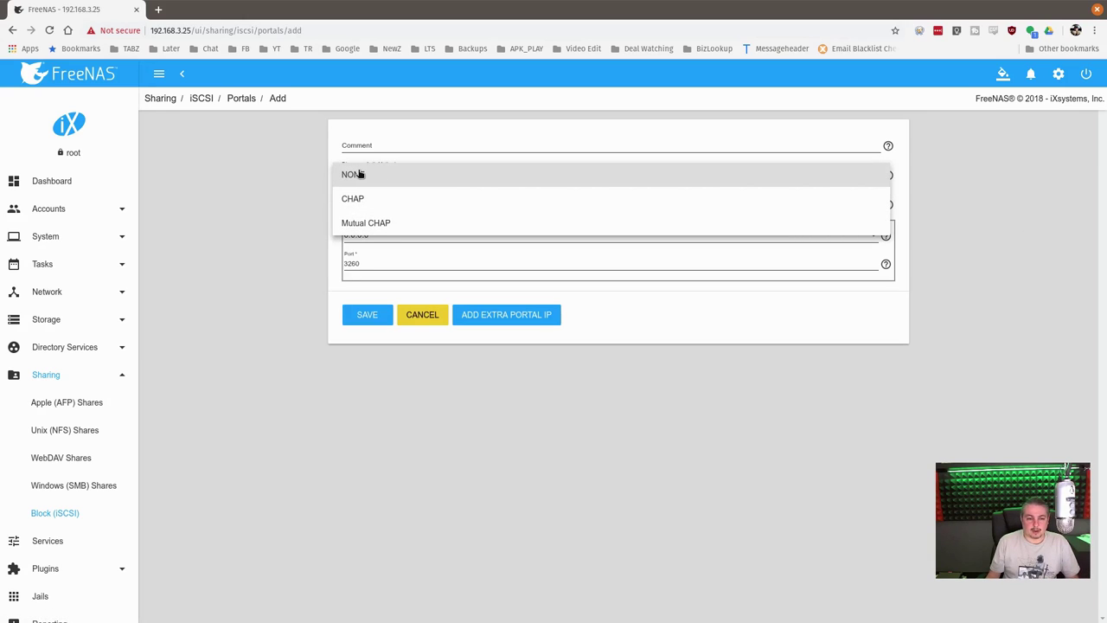
left_click(359, 174)
left_click(372, 205)
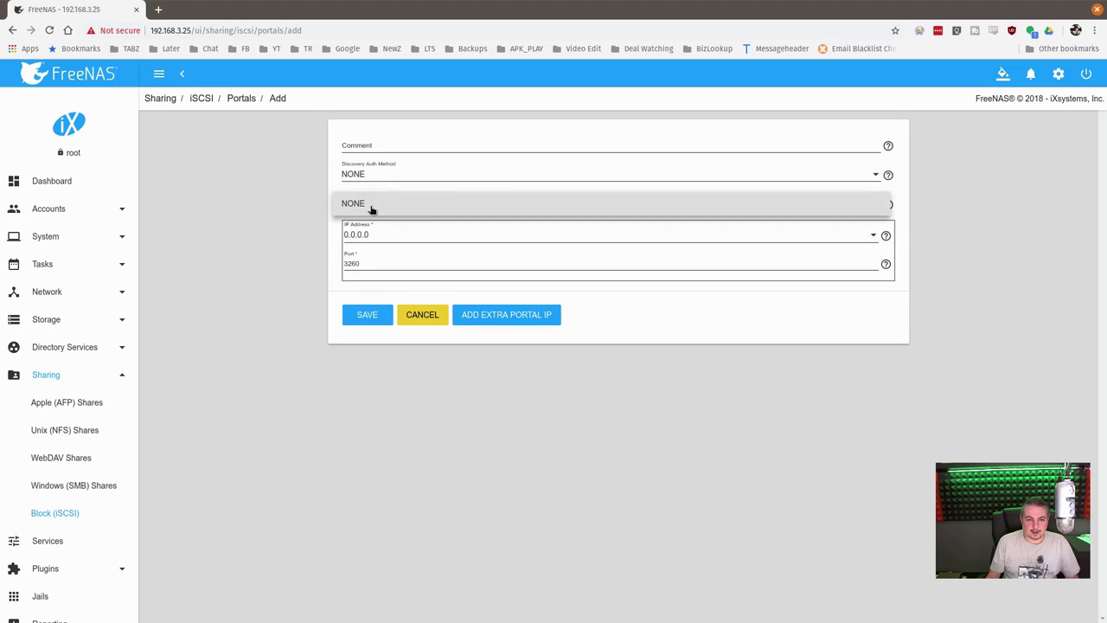
left_click(371, 207)
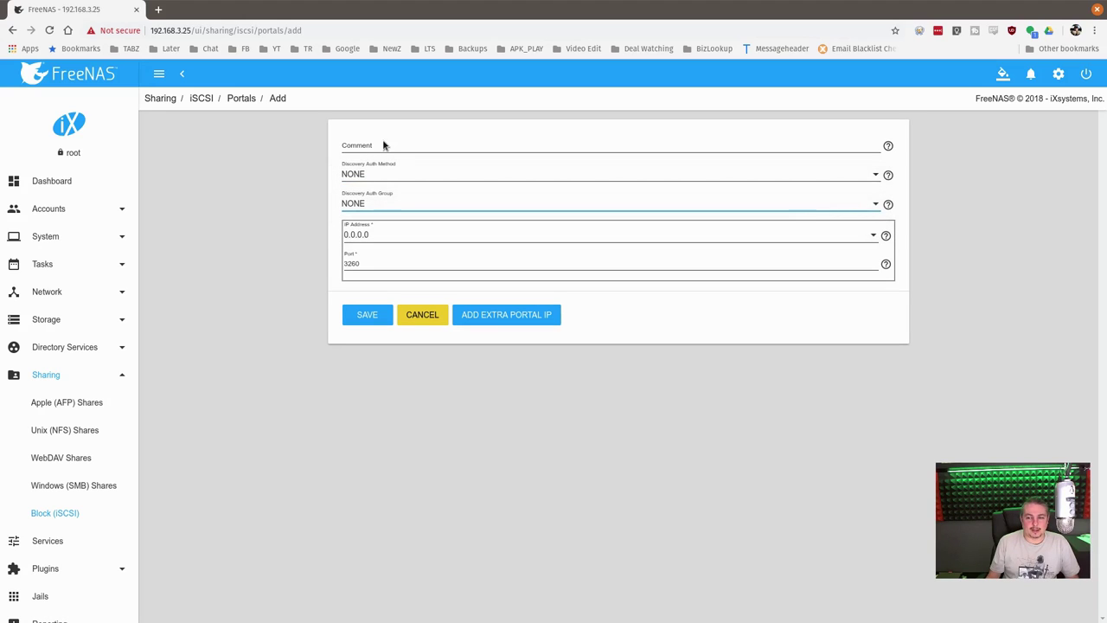
left_click(384, 239)
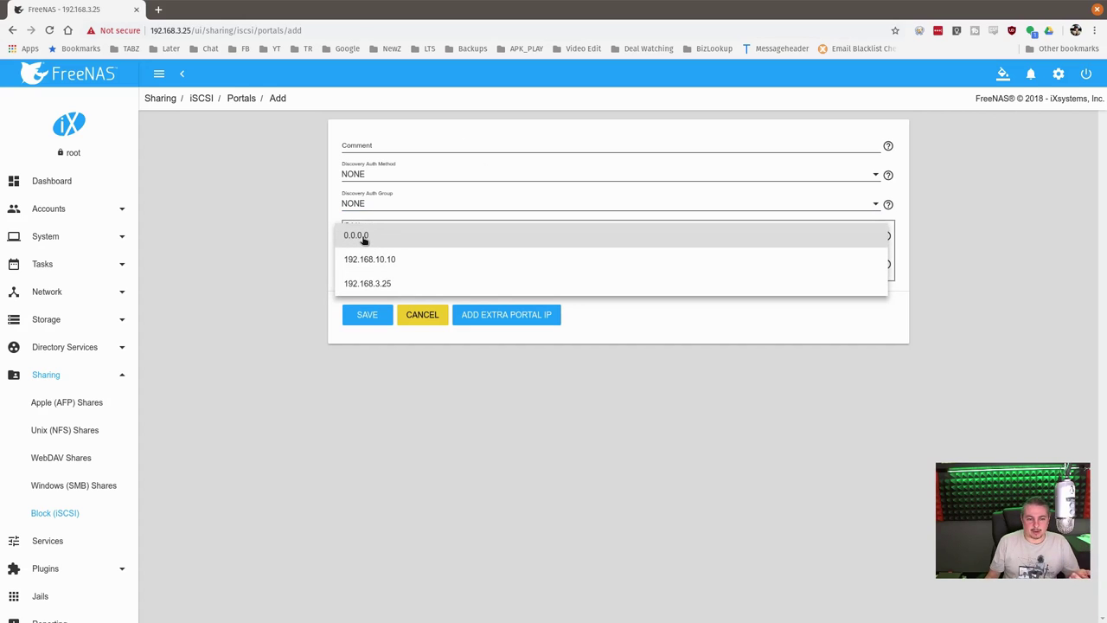
left_click(357, 236)
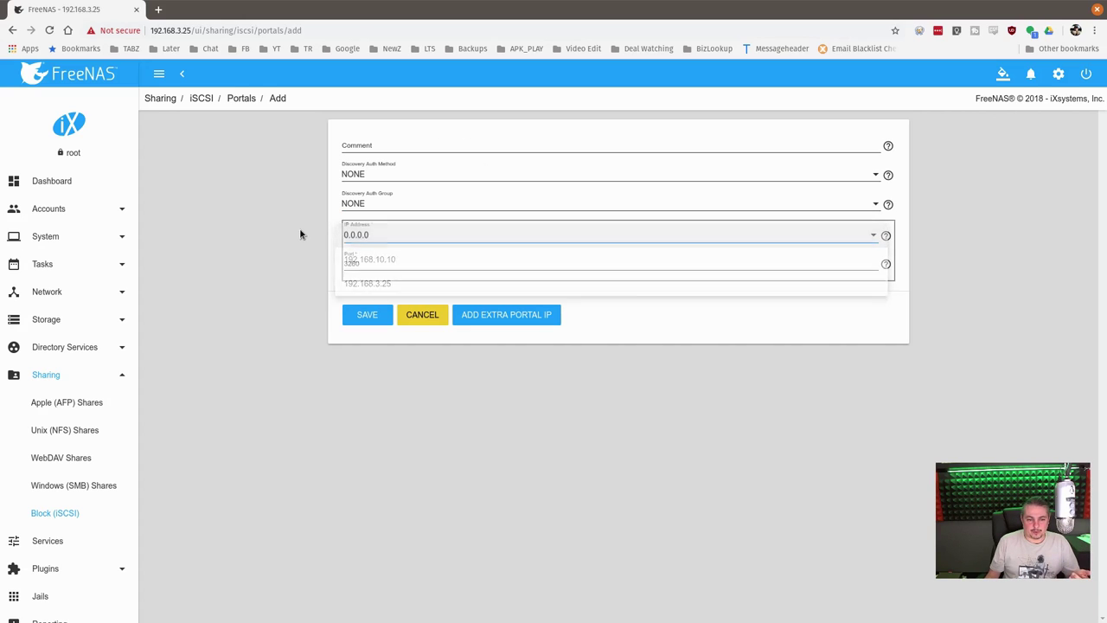
left_click(373, 270)
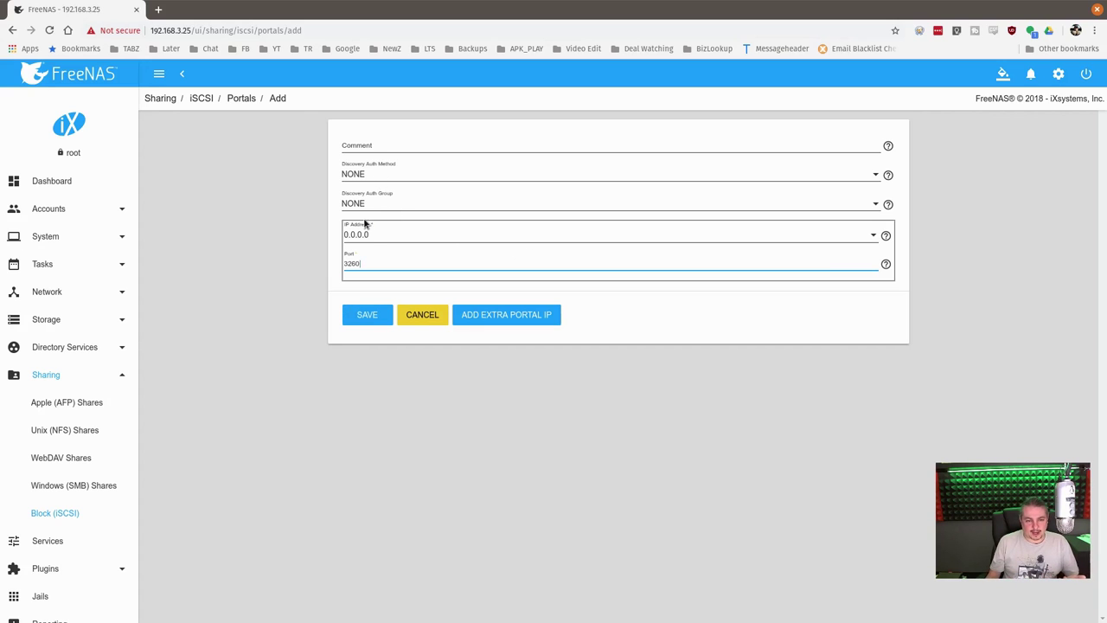
left_click(361, 315)
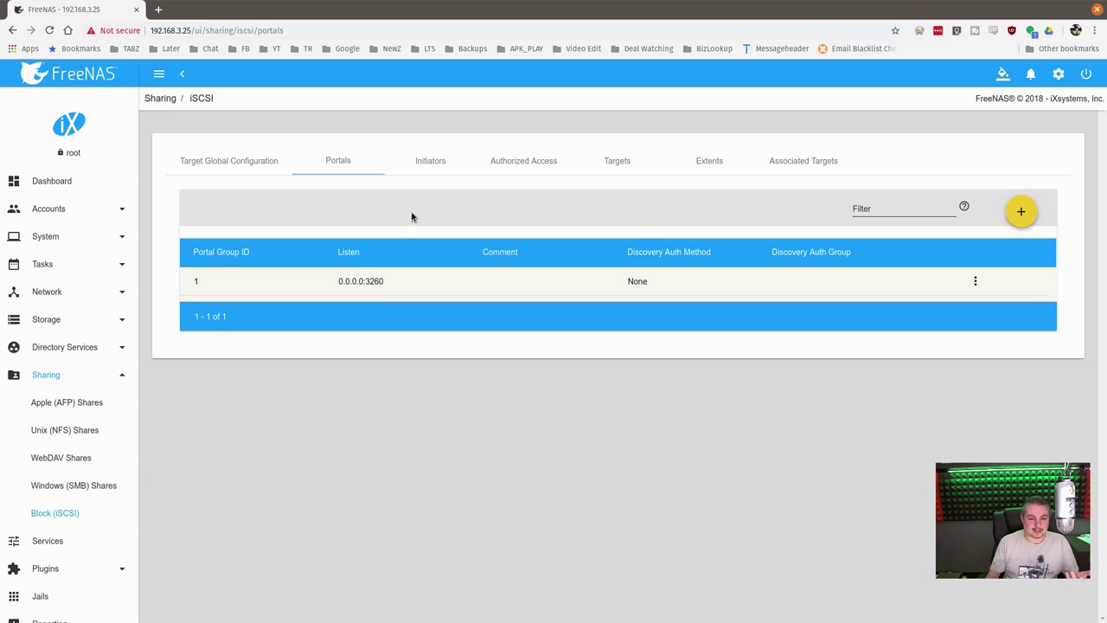
Save an initiator group allowing ALL initiators and networks, then check the empty Authorized Access list
left_click(439, 170)
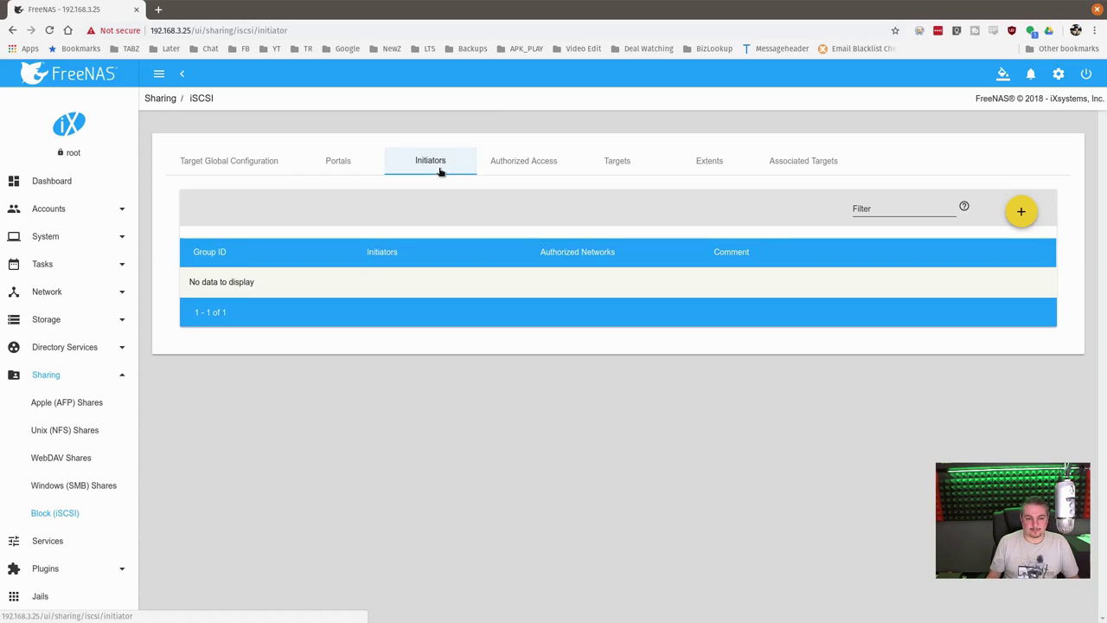
left_click(1021, 211)
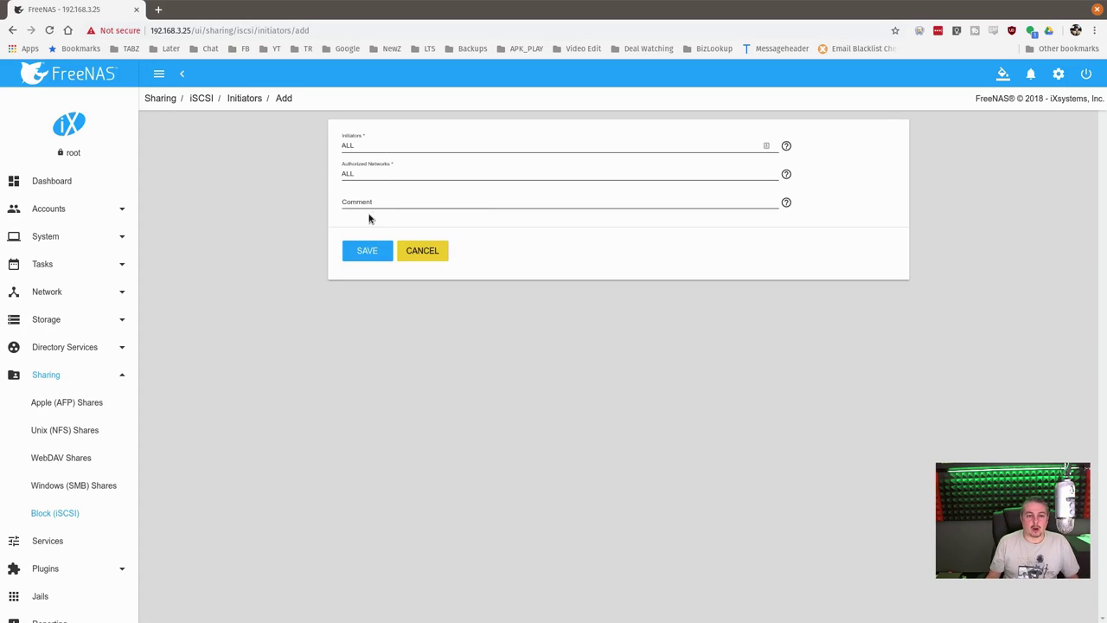
left_click(367, 251)
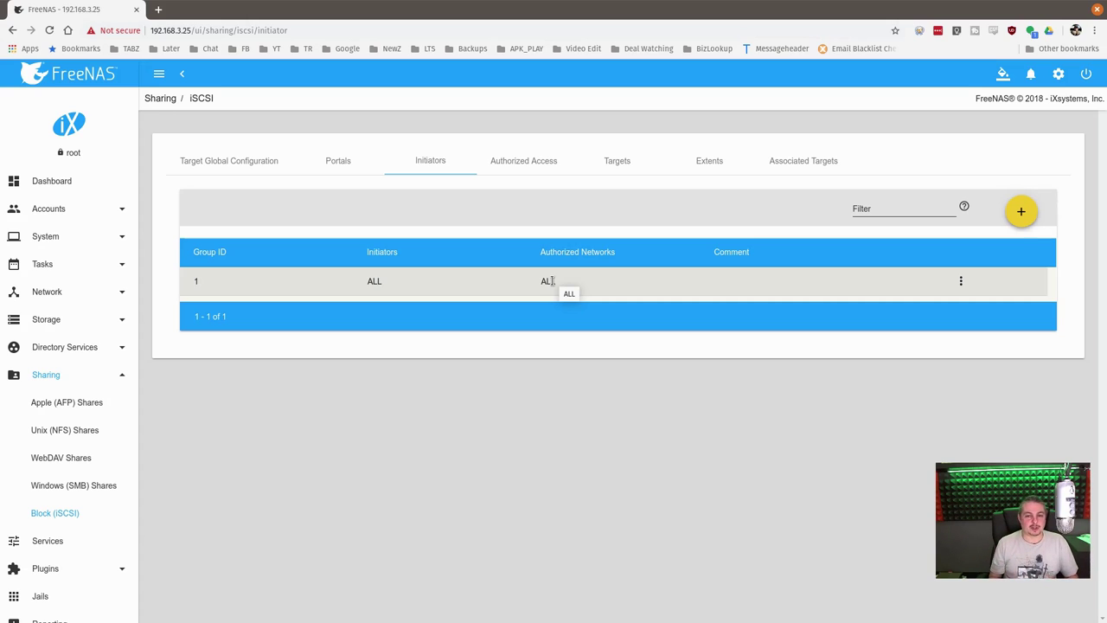
left_click(543, 170)
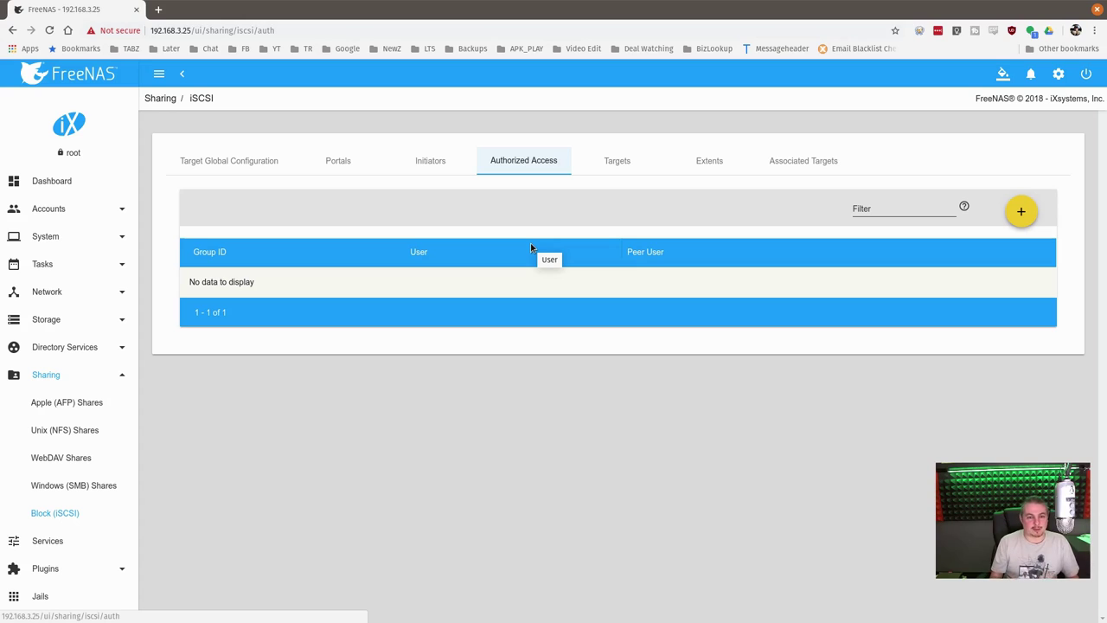
Add an iSCSI target named FreeNAS using portal group 1 and initiator group 1
left_click(619, 161)
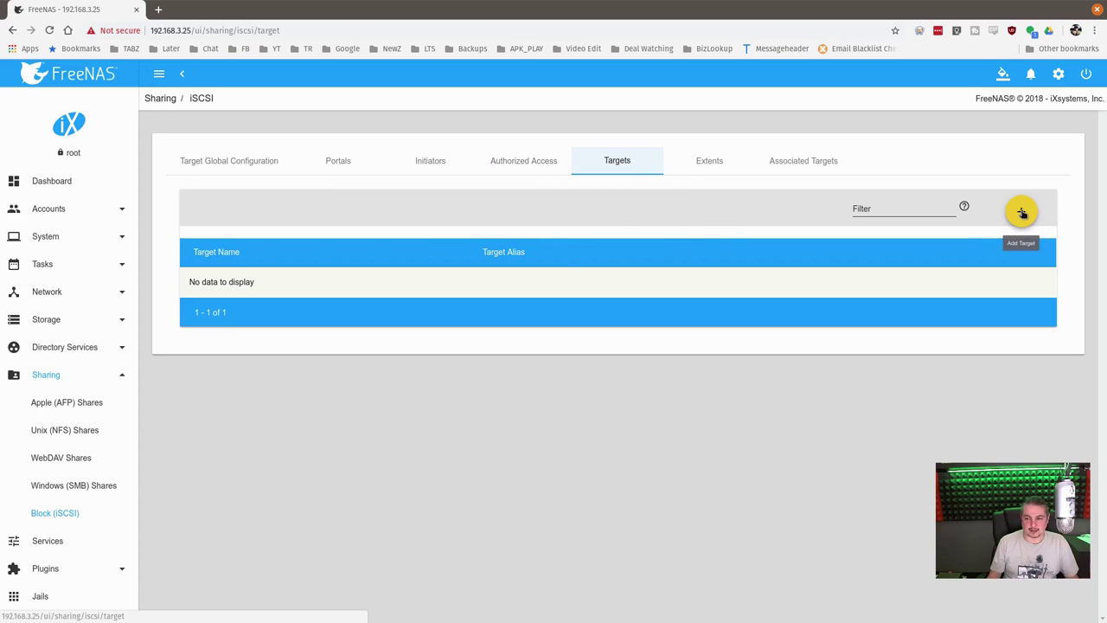
left_click(1021, 213)
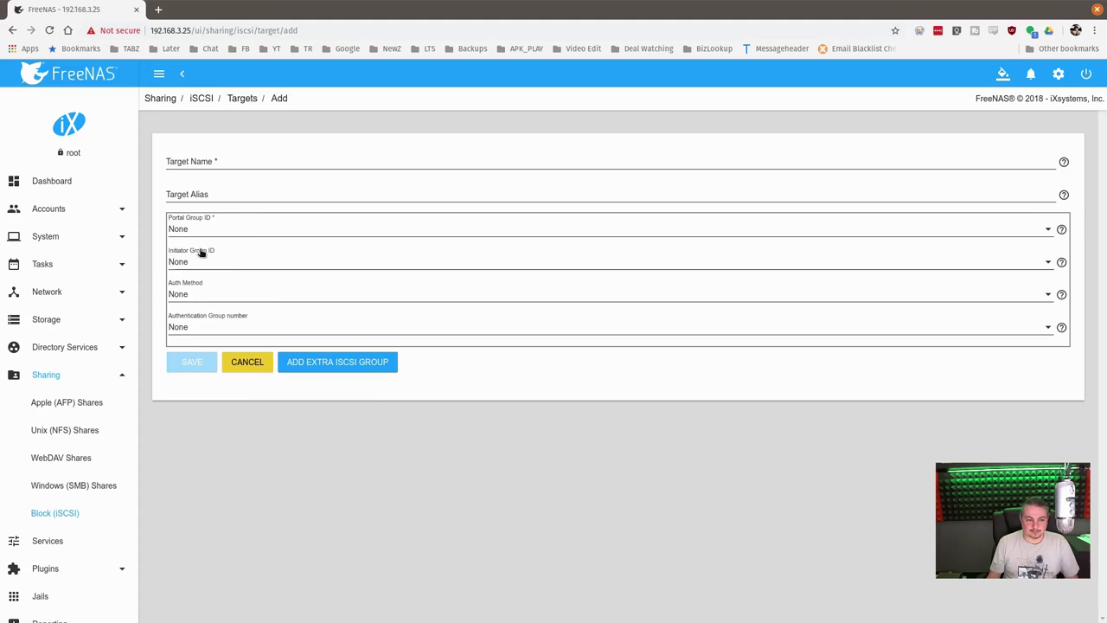
left_click(223, 163)
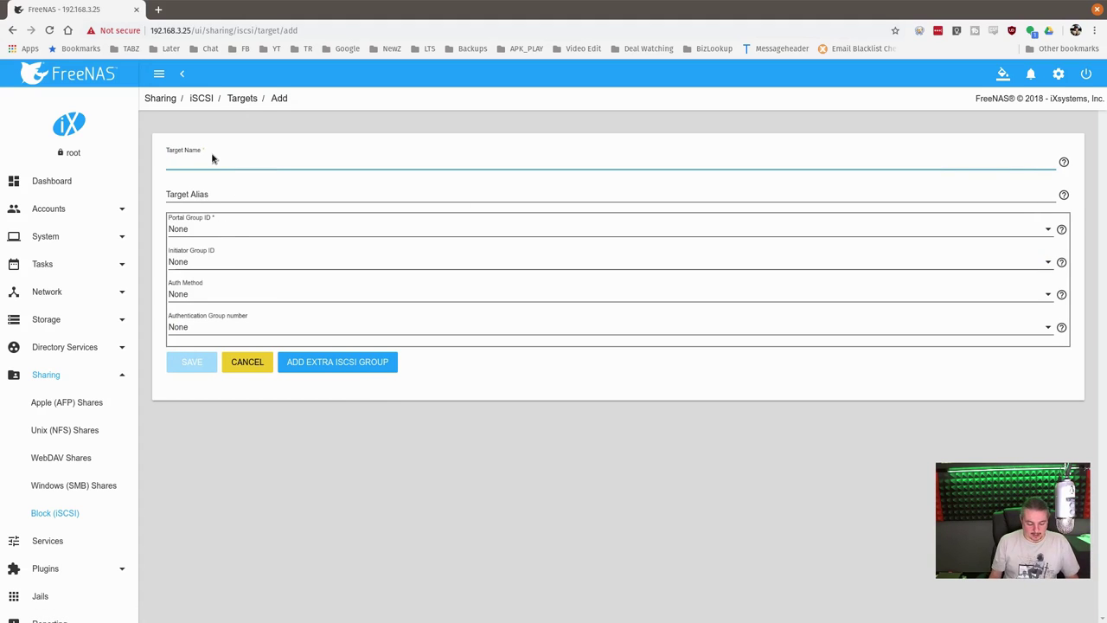
type("FreeNAS")
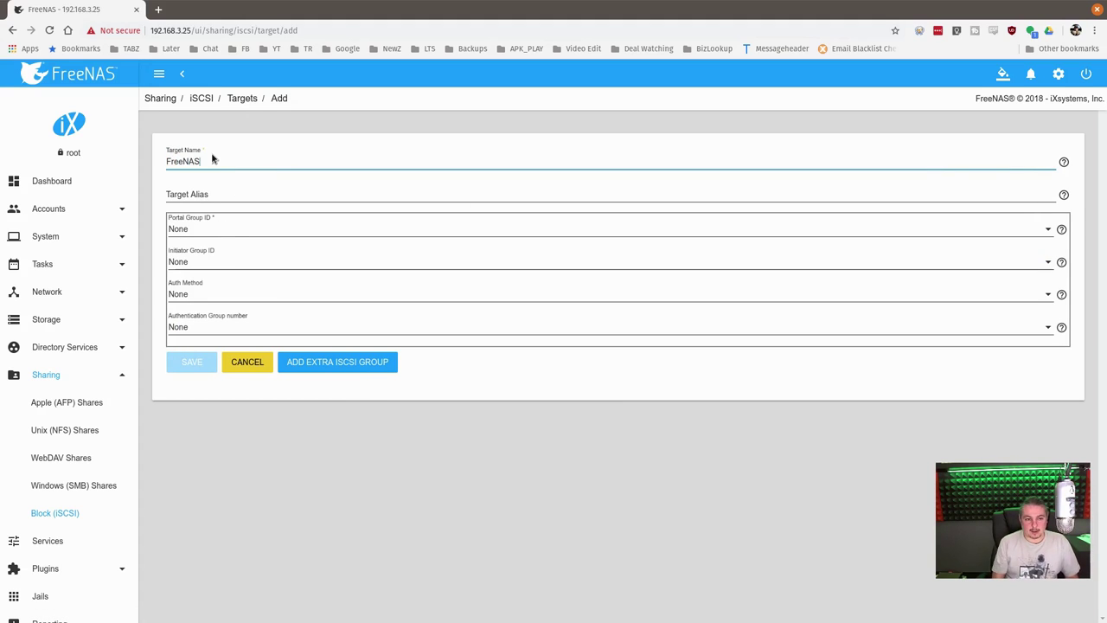
left_click(212, 229)
left_click(176, 258)
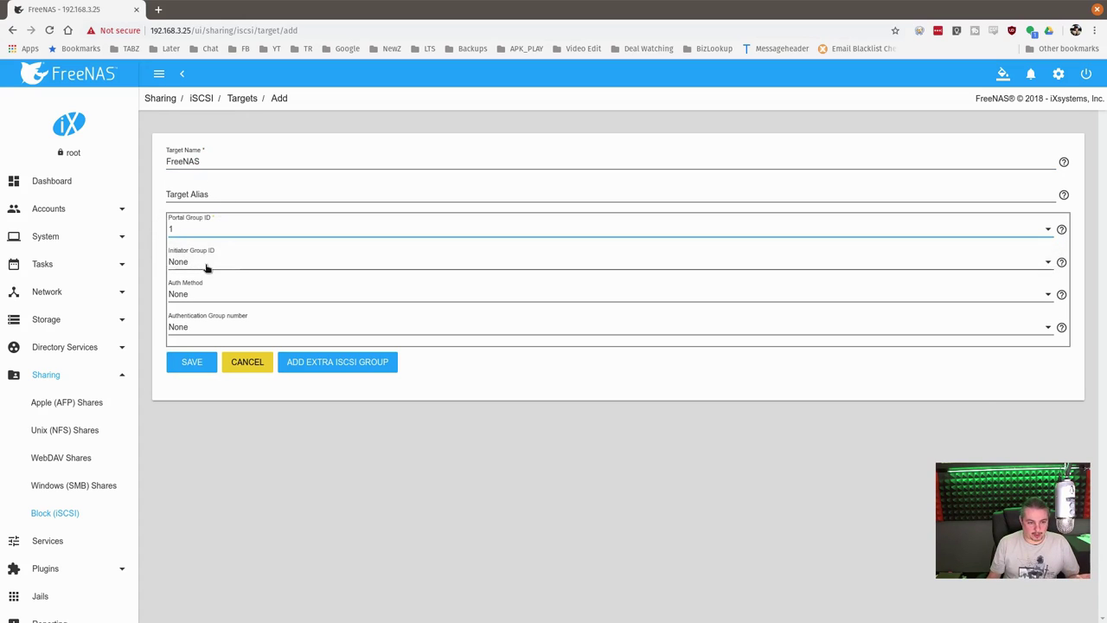
left_click(206, 267)
left_click(186, 287)
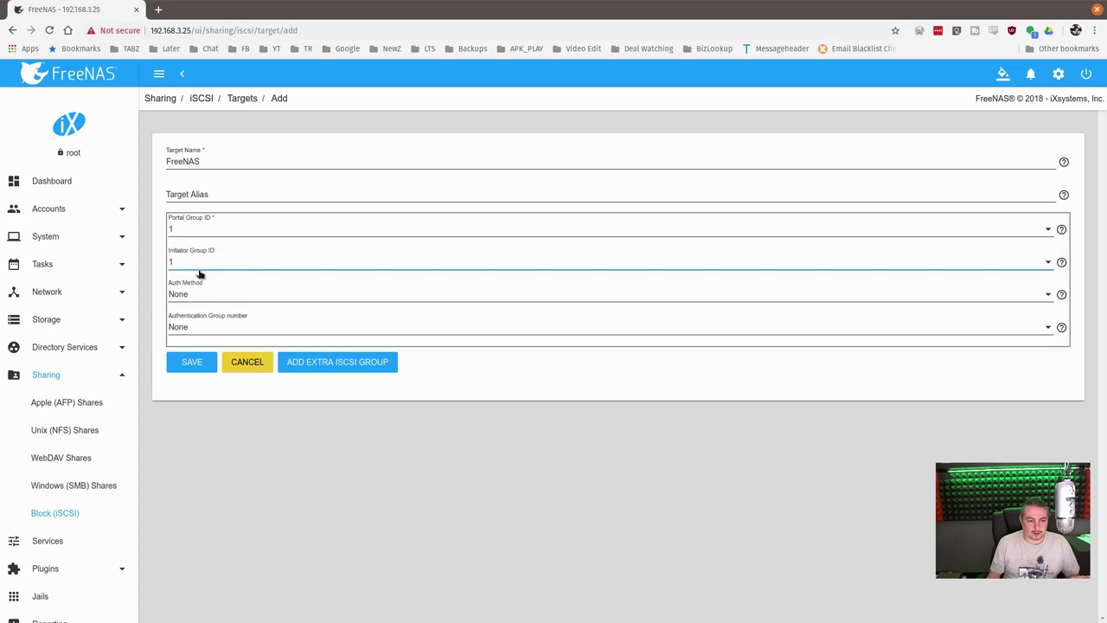
left_click(191, 367)
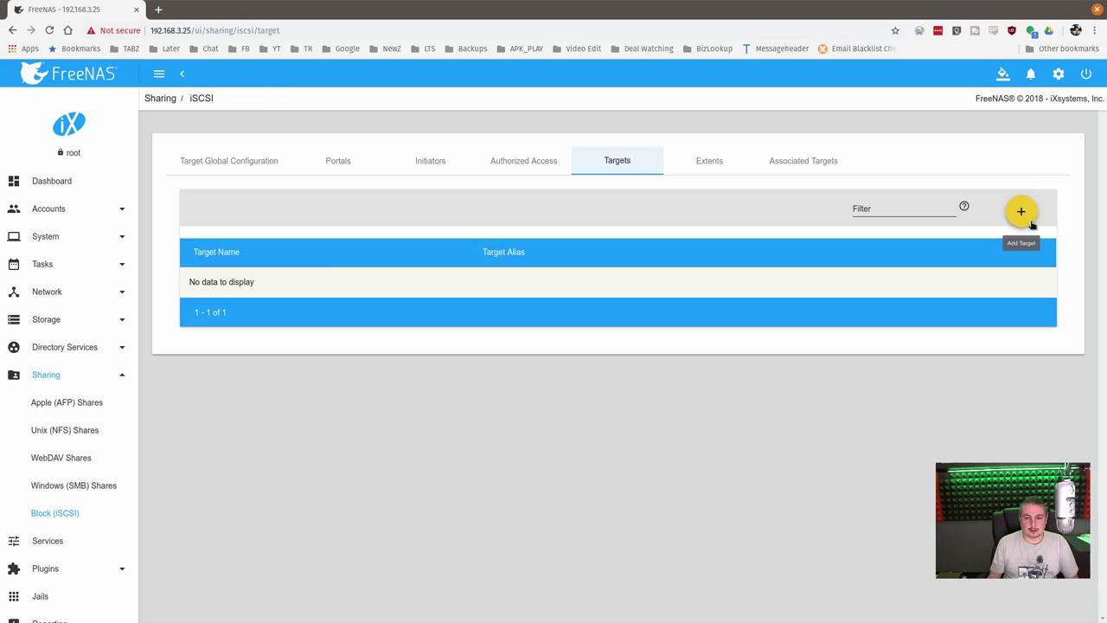
Try adding another target named Test with portal group 1 and initiator group 1
left_click(1023, 217)
left_click(234, 156)
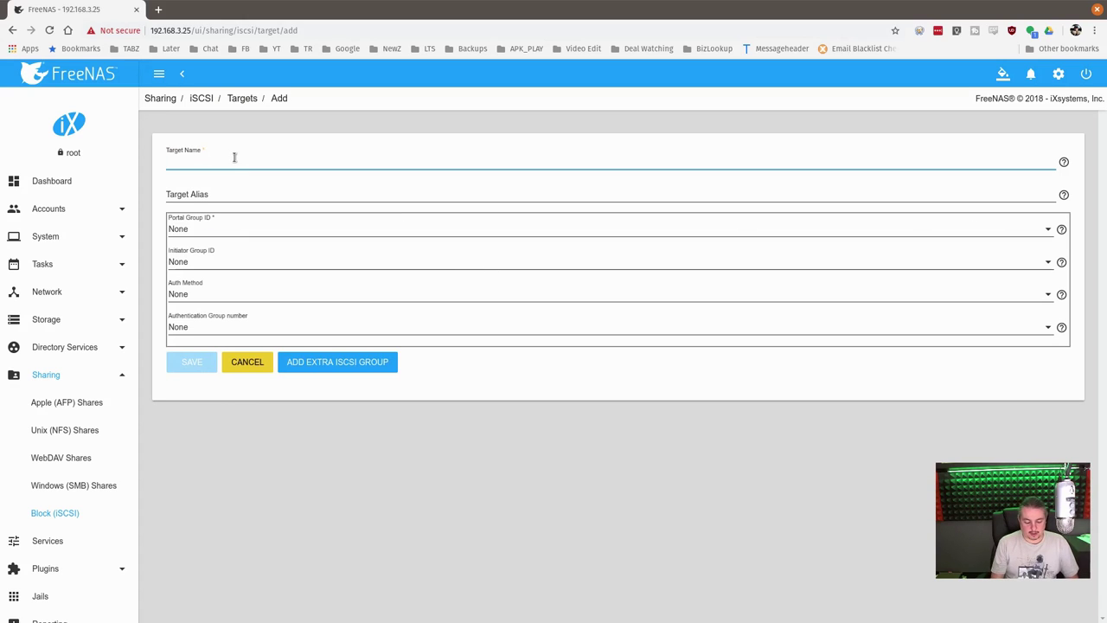
type("Test")
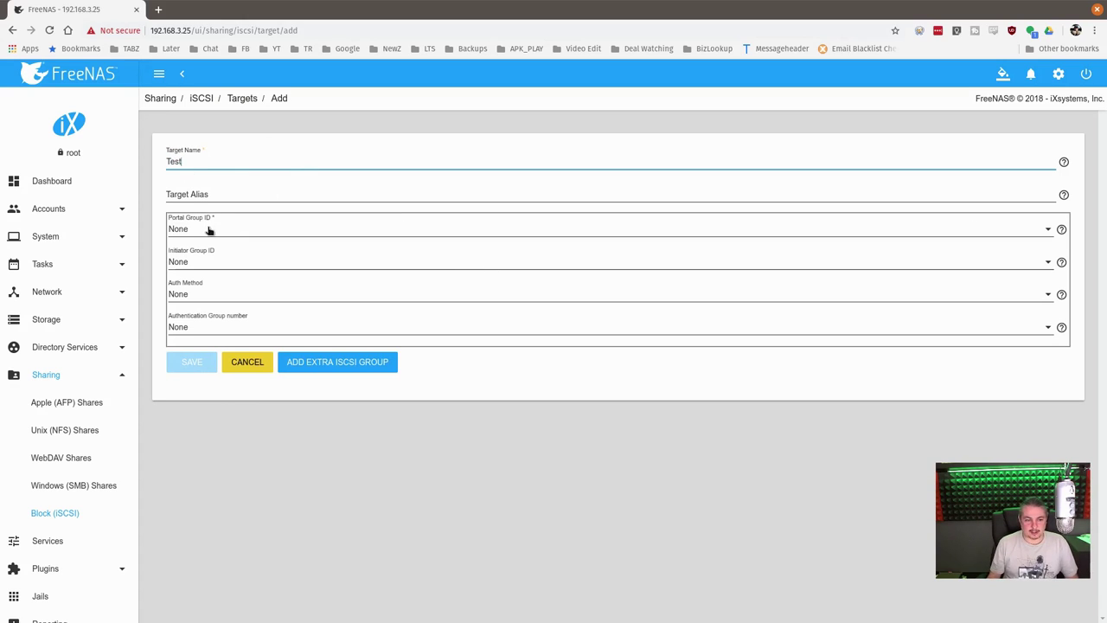
left_click(209, 230)
left_click(205, 249)
left_click(200, 262)
left_click(200, 278)
left_click(192, 371)
Rename the target to scuzzy and save it
double_click(177, 162)
type("sc")
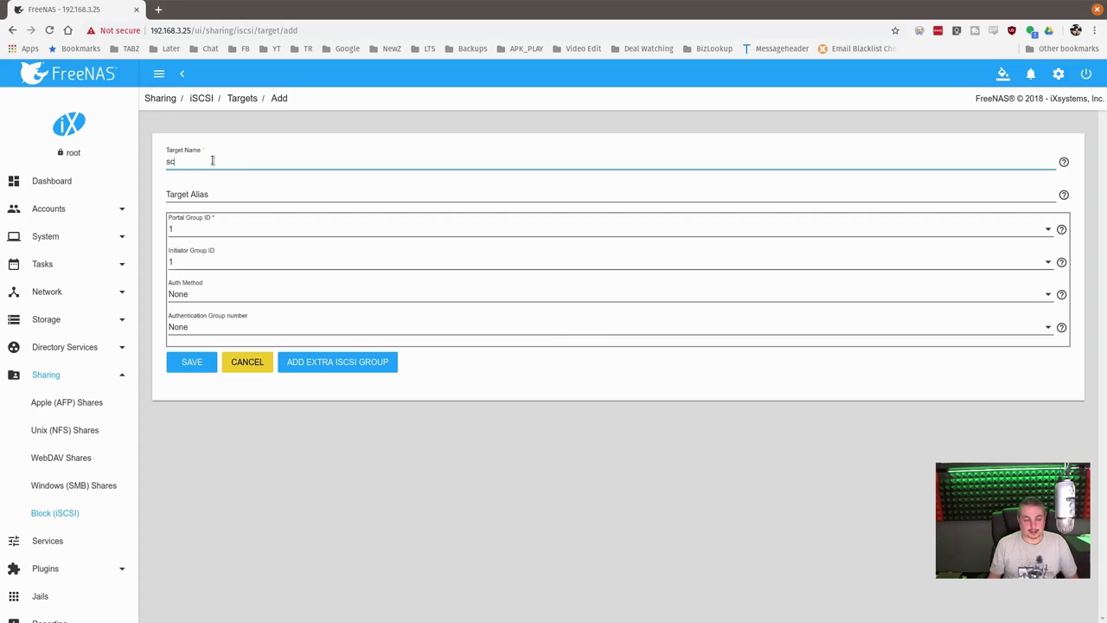
key("BackSpace")
key("BackSpace")
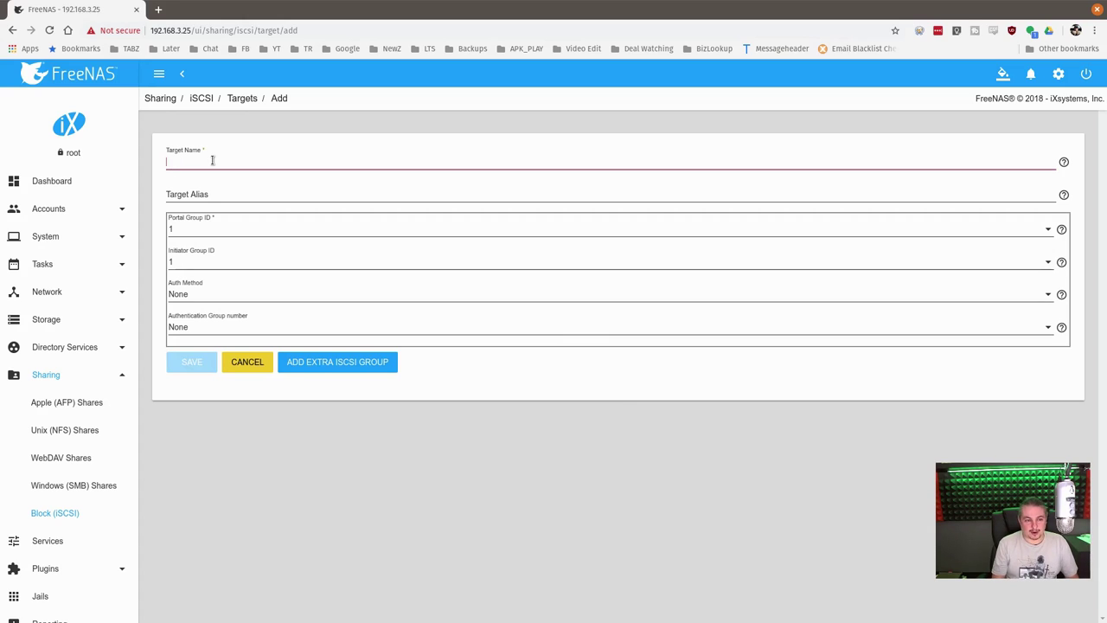
type("SA")
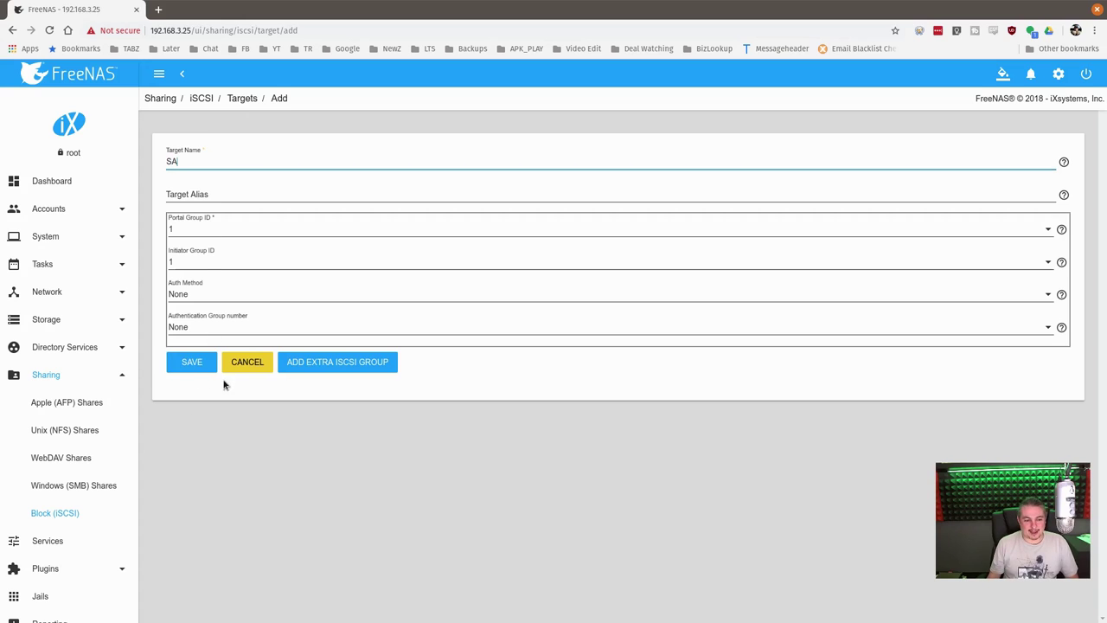
double_click(210, 160)
type("s")
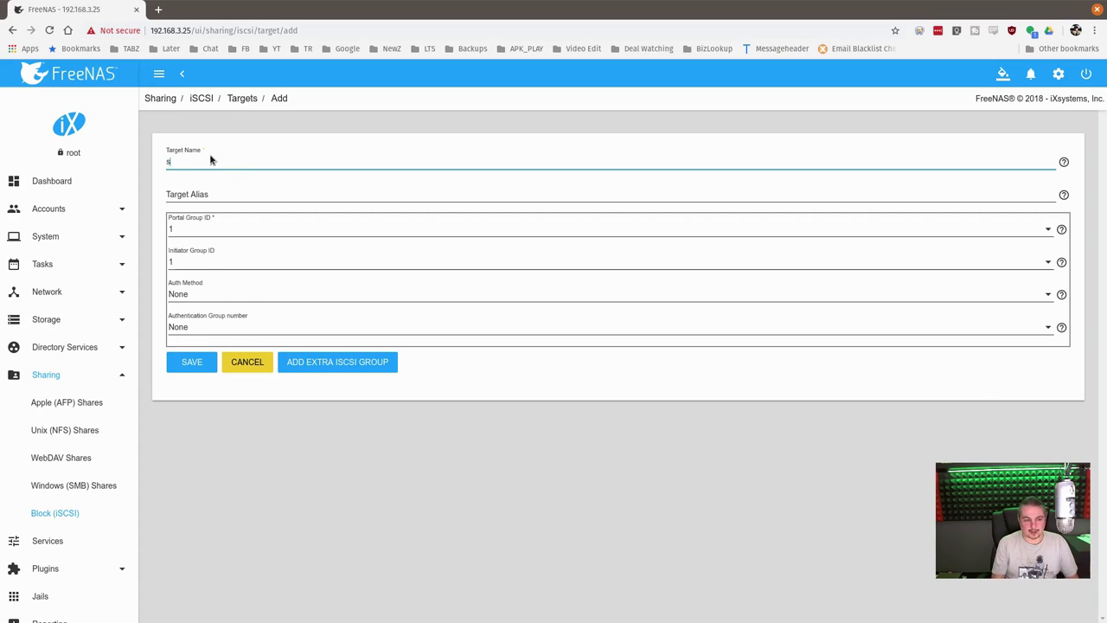
type("cuzzy")
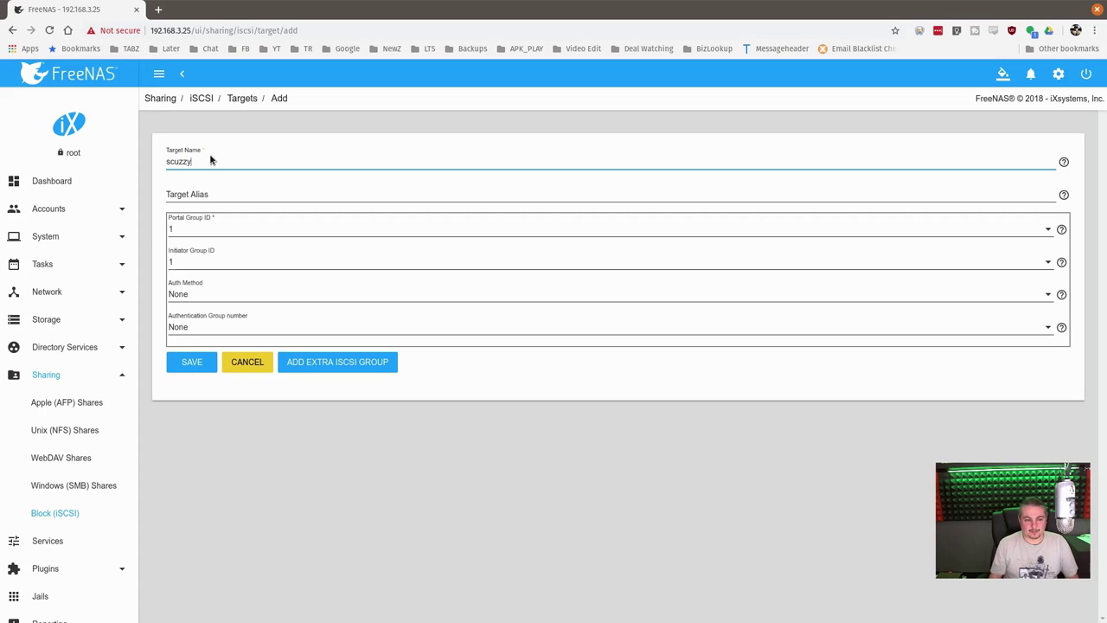
left_click(198, 362)
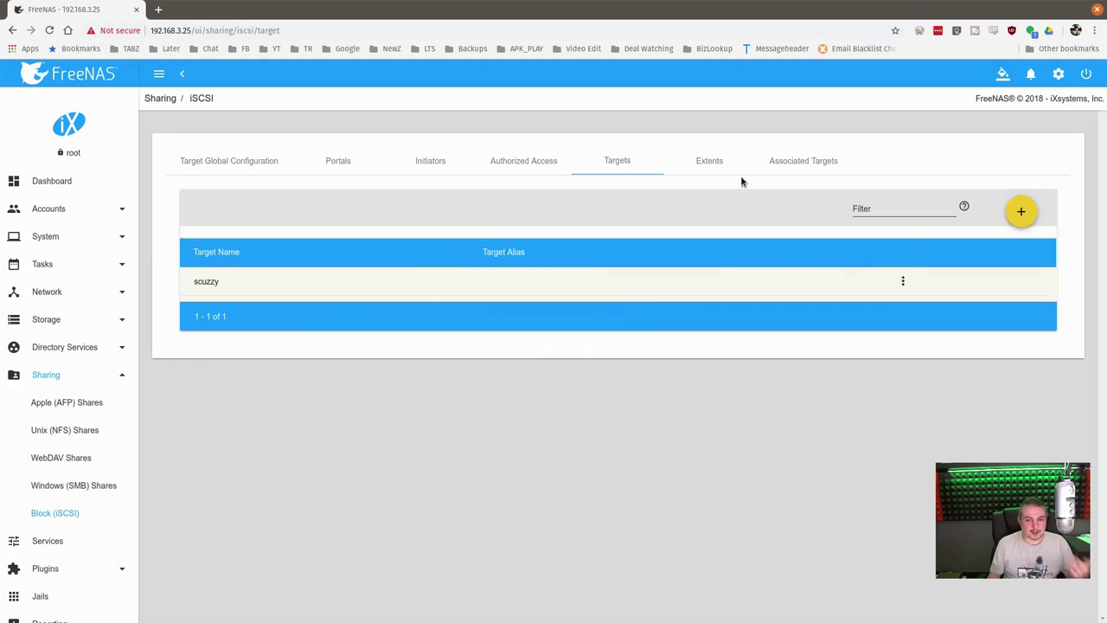
Start a Device extent named ScuzzyOne backed by the Tank1/iScuzzy (250G) zvol
left_click(704, 166)
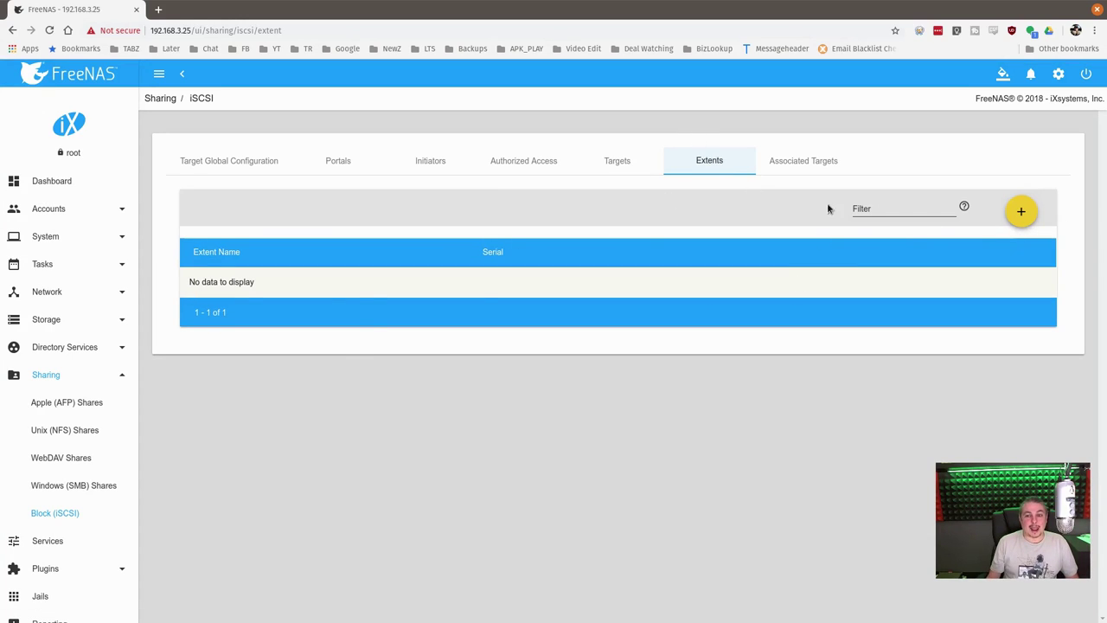
left_click(1028, 218)
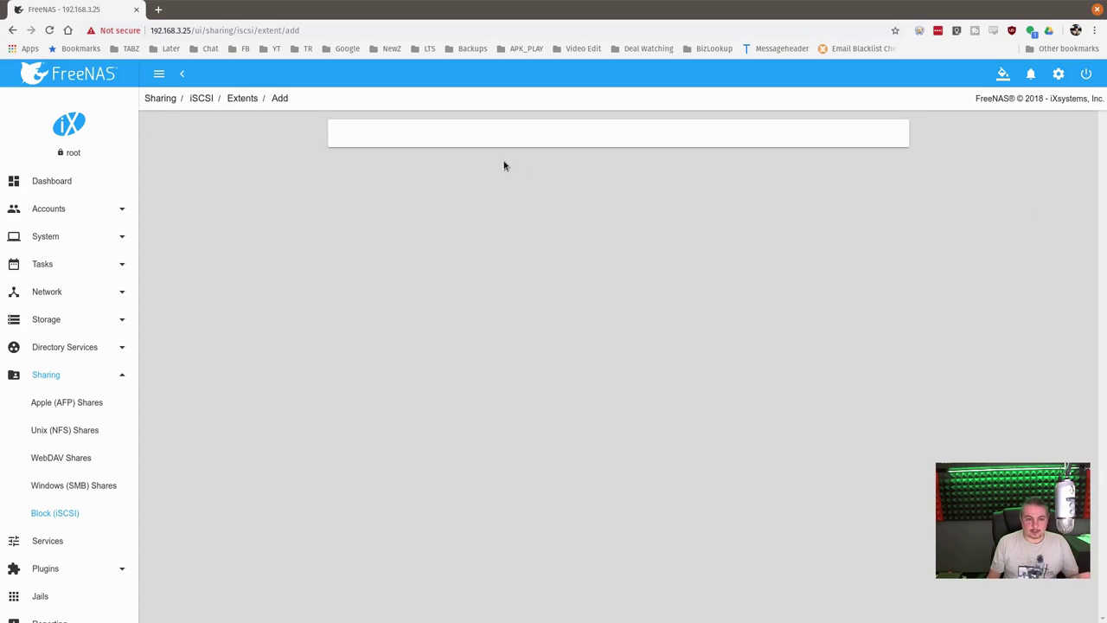
left_click(402, 147)
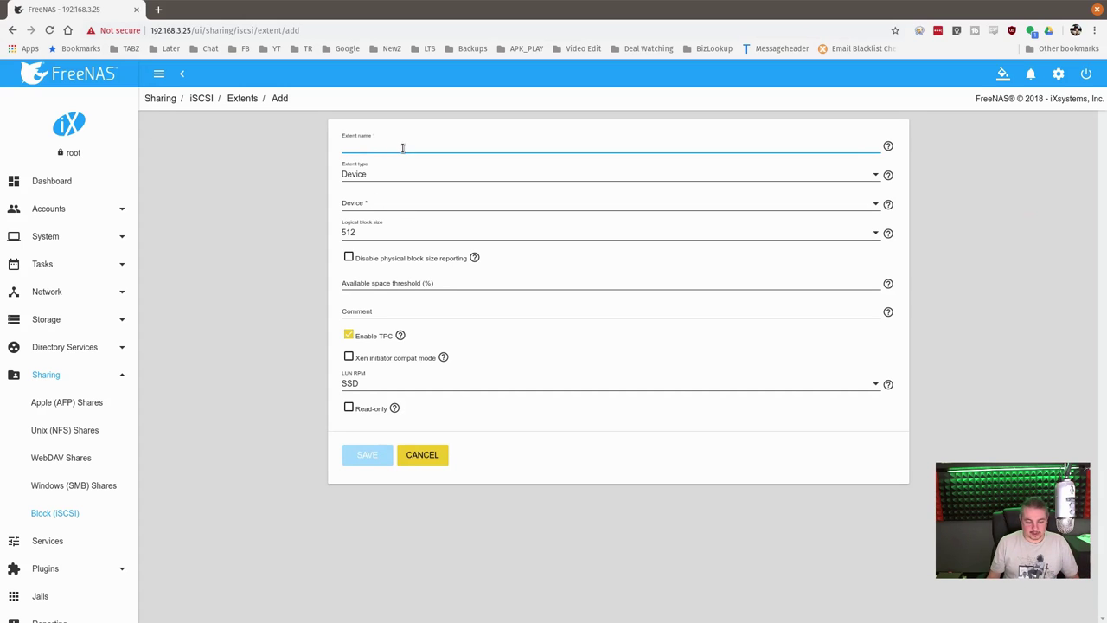
type("Scuzzy")
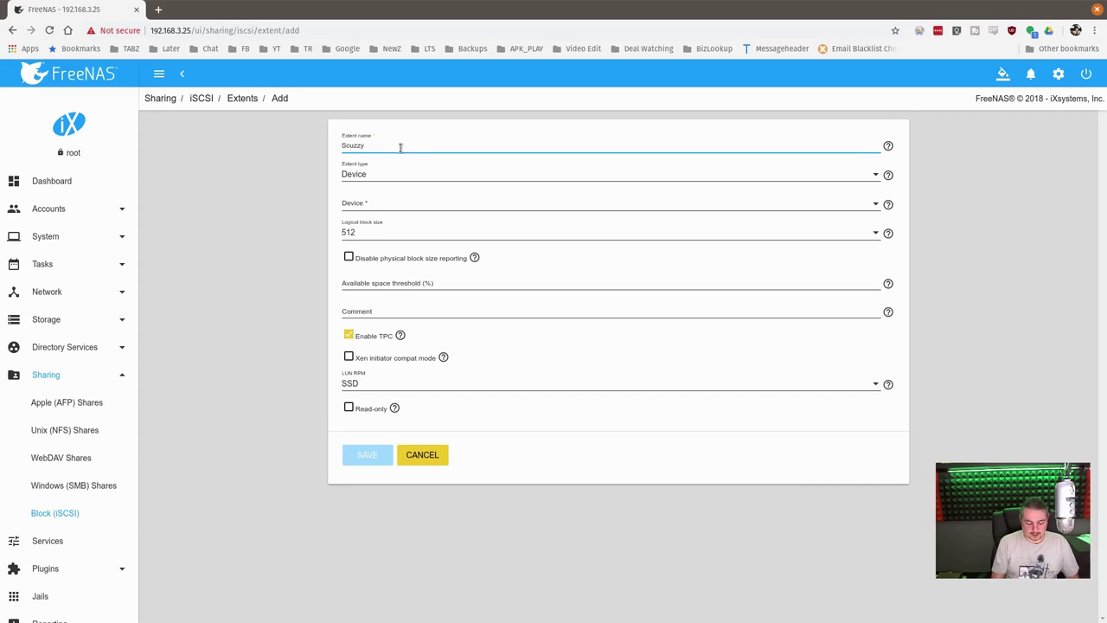
type("One")
left_click(368, 176)
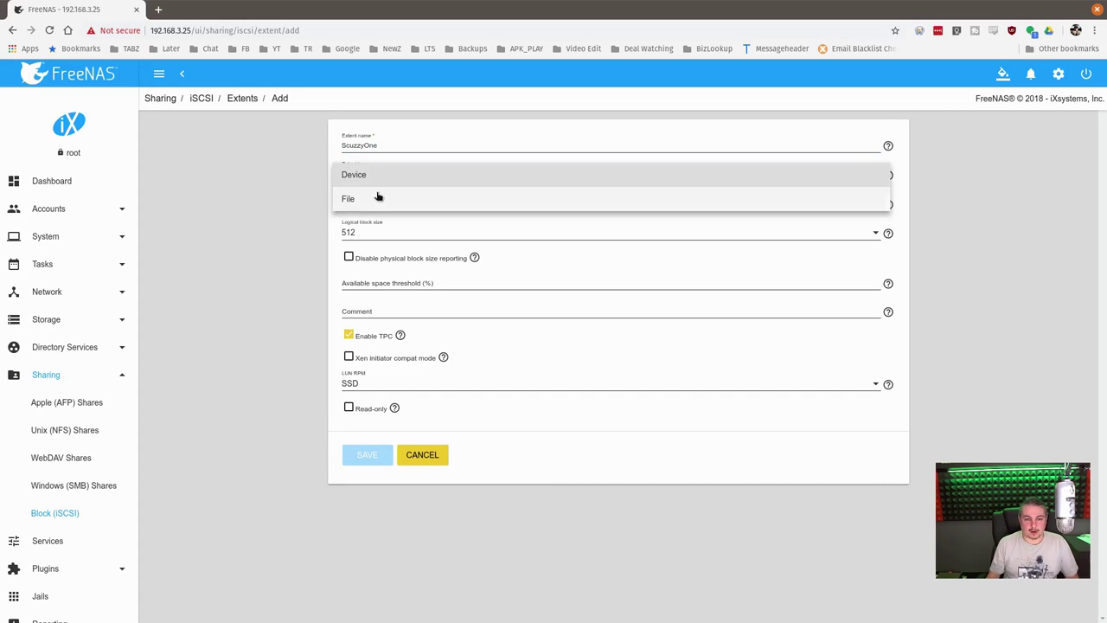
left_click(373, 177)
left_click(371, 208)
left_click(384, 206)
Toggle the extent type to File and back to Device, then save the ScuzzyOne extent
left_click(385, 178)
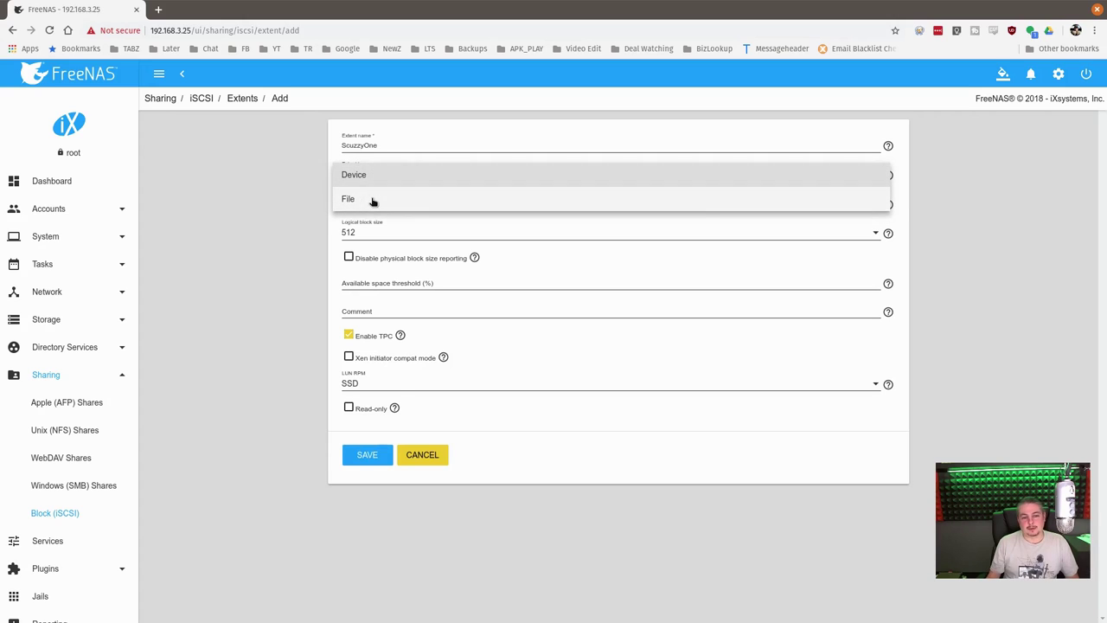
left_click(373, 200)
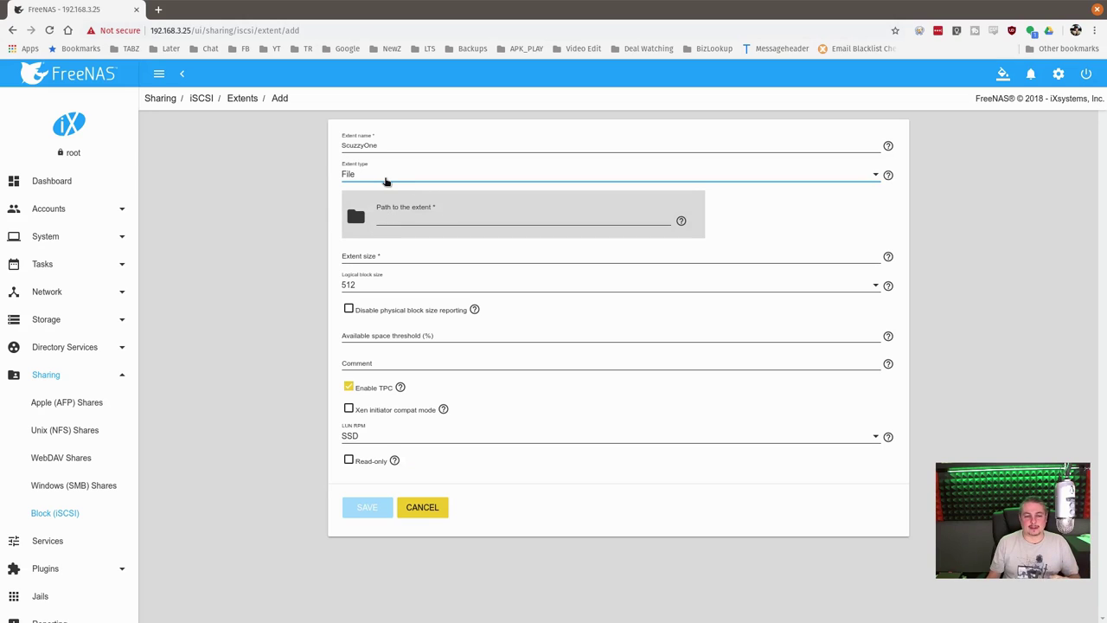
left_click(386, 178)
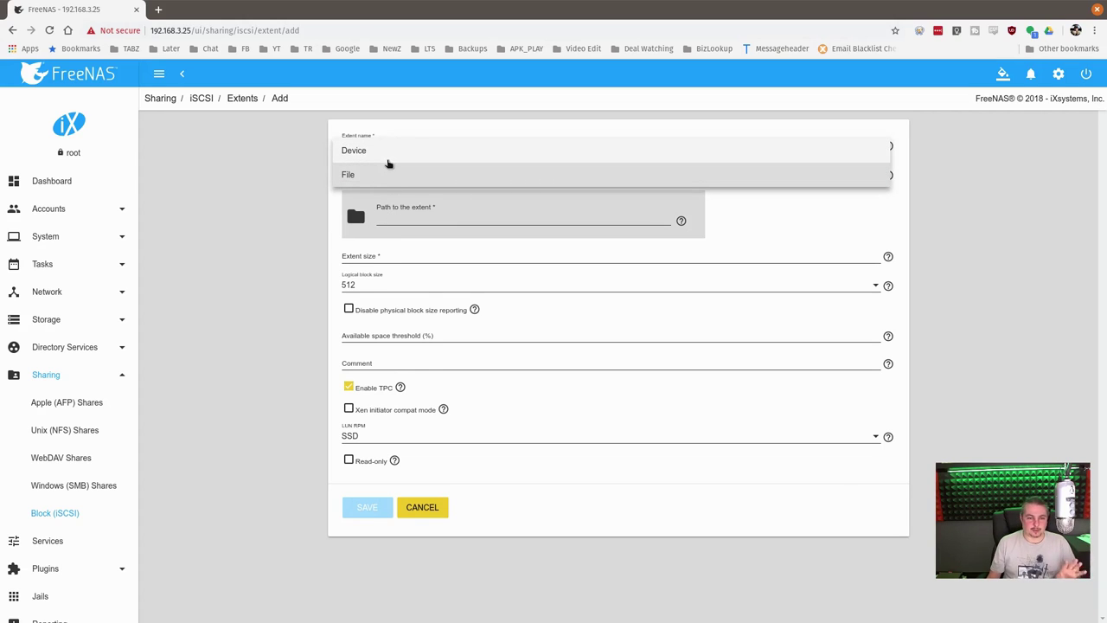
left_click(387, 159)
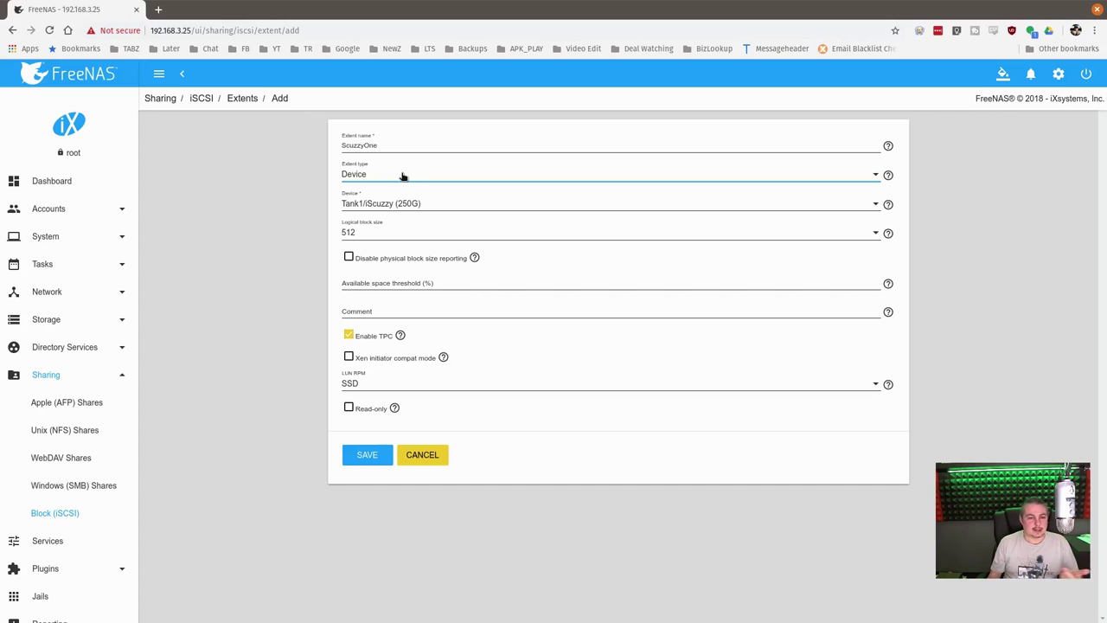
left_click(399, 180)
left_click(399, 178)
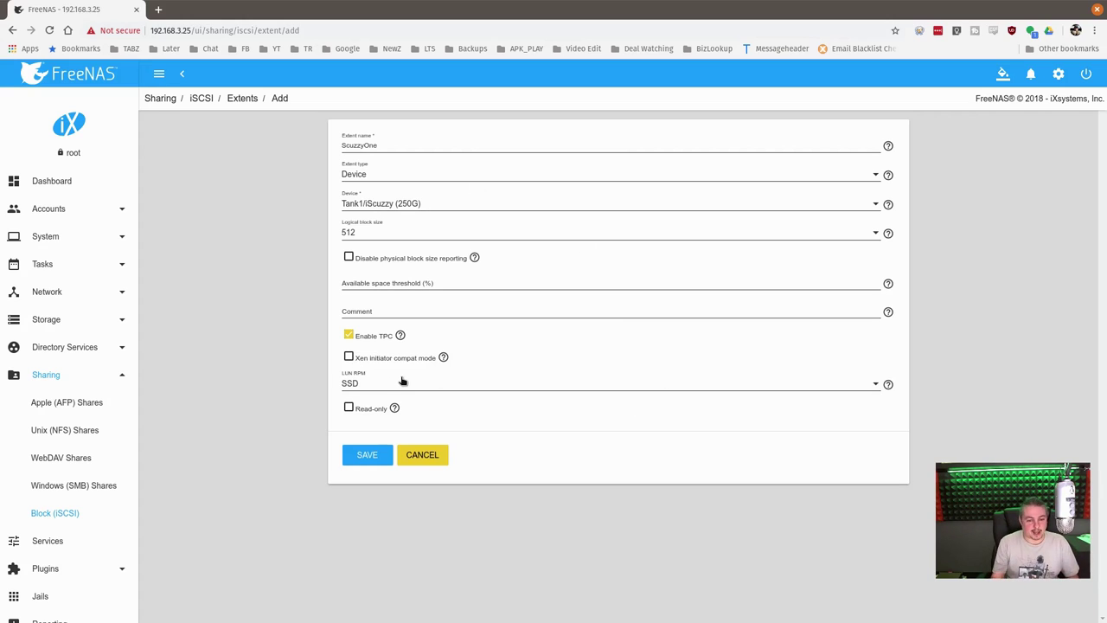
left_click(351, 464)
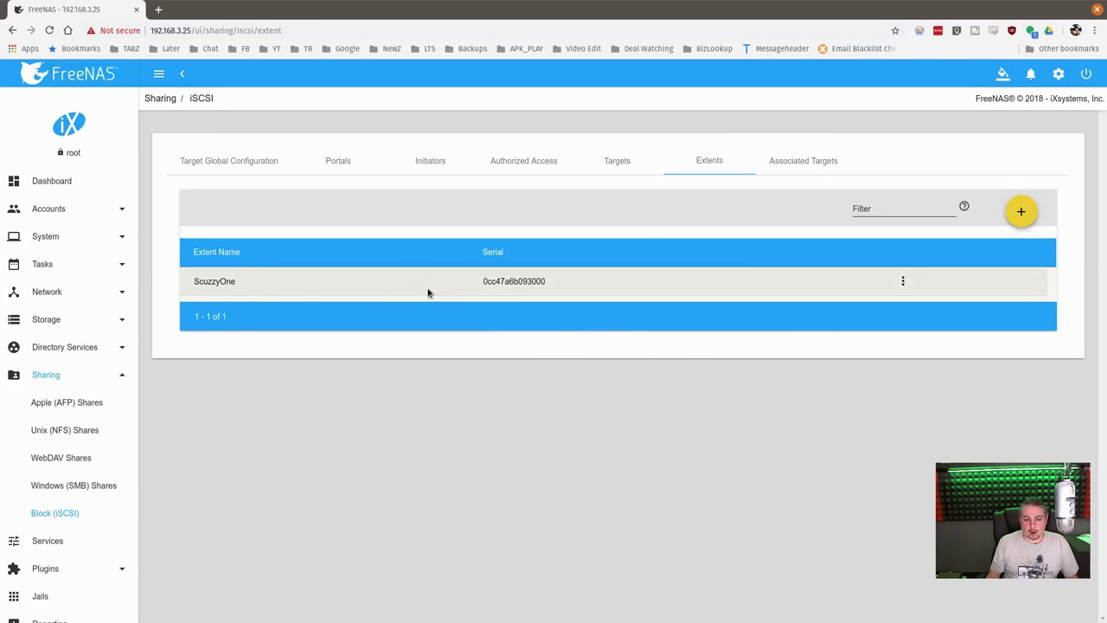
Associate target scuzzy with extent ScuzzyOne as LUN ID 1
left_click(795, 160)
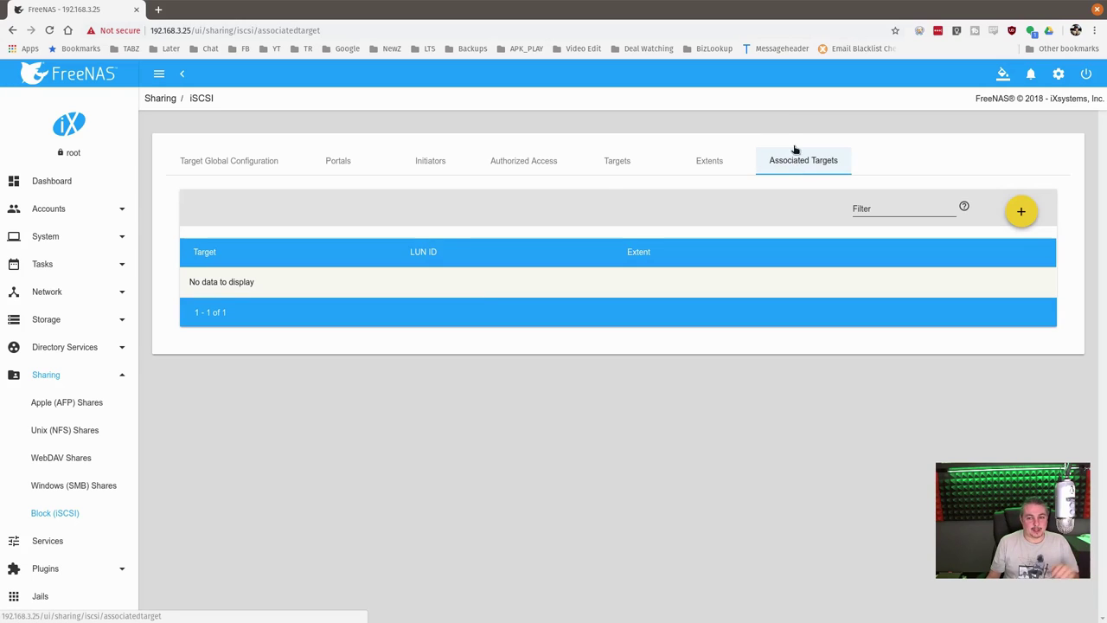
left_click(1022, 213)
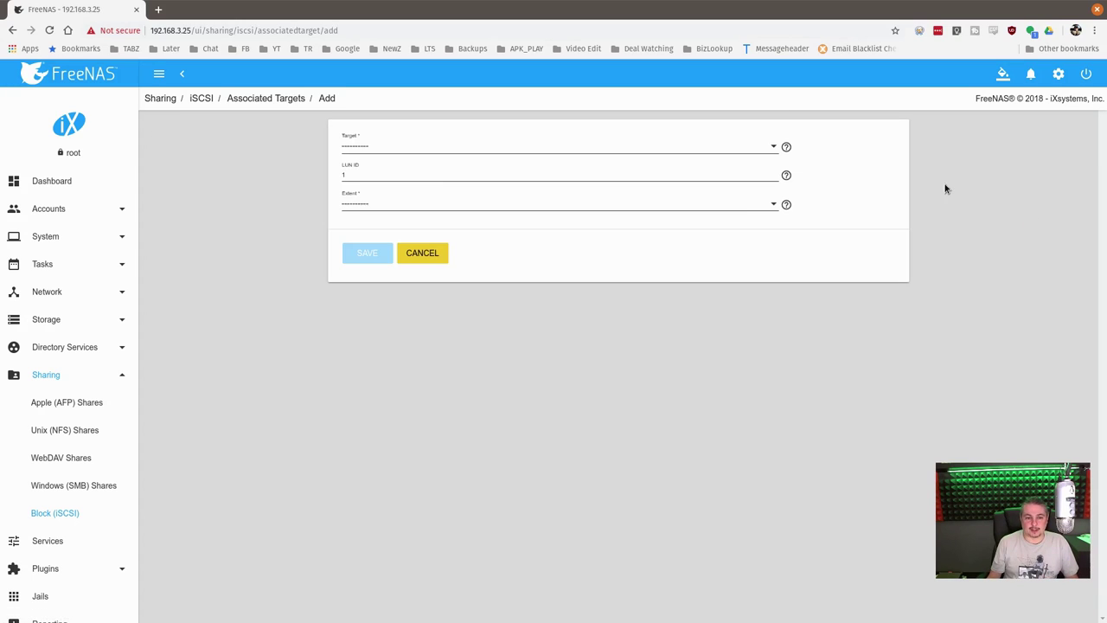
left_click(372, 149)
left_click(360, 171)
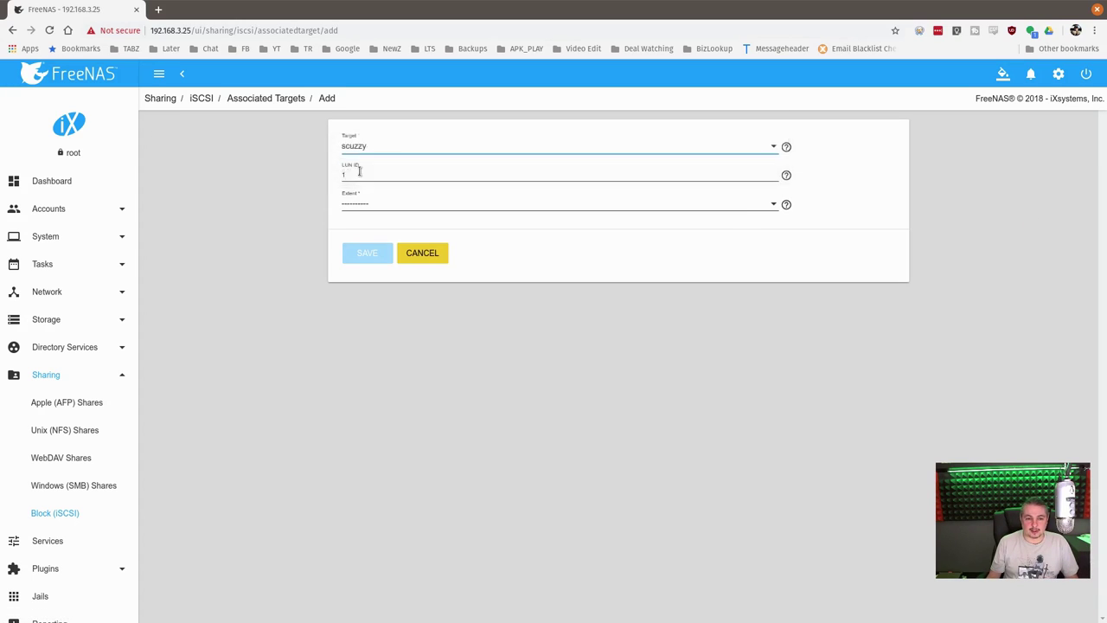
left_click(360, 171)
left_click(361, 208)
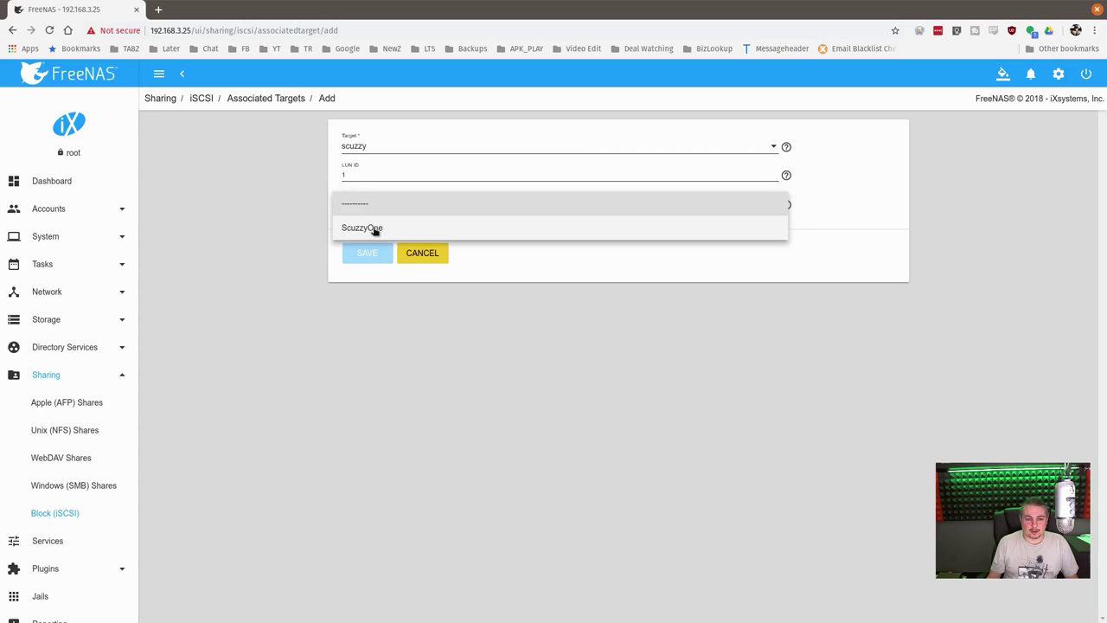
left_click(374, 229)
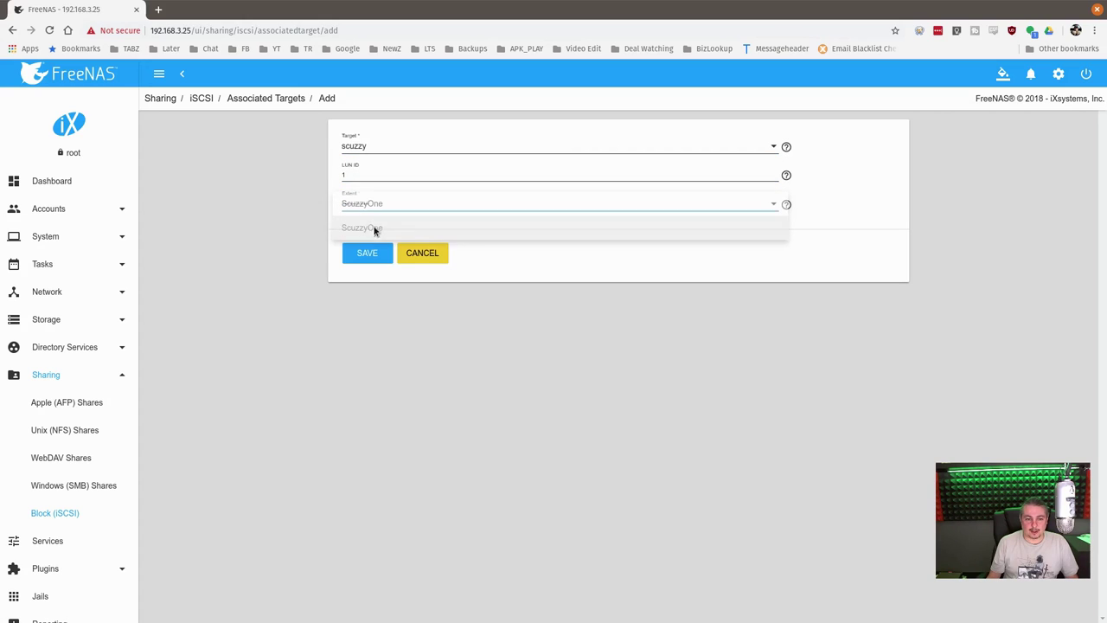
left_click(371, 178)
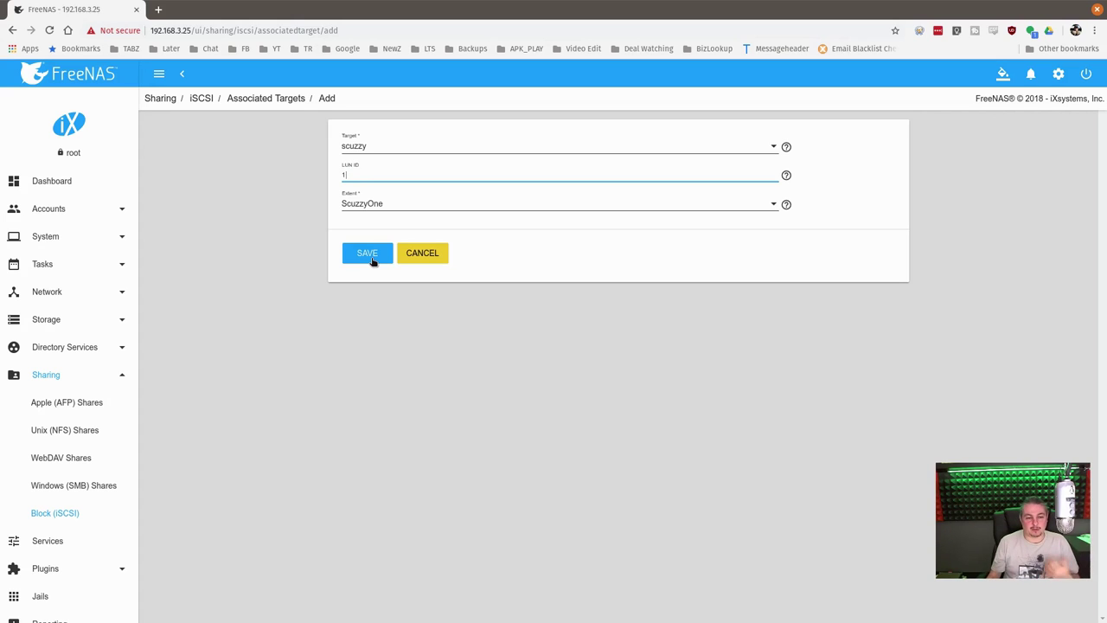
left_click(370, 257)
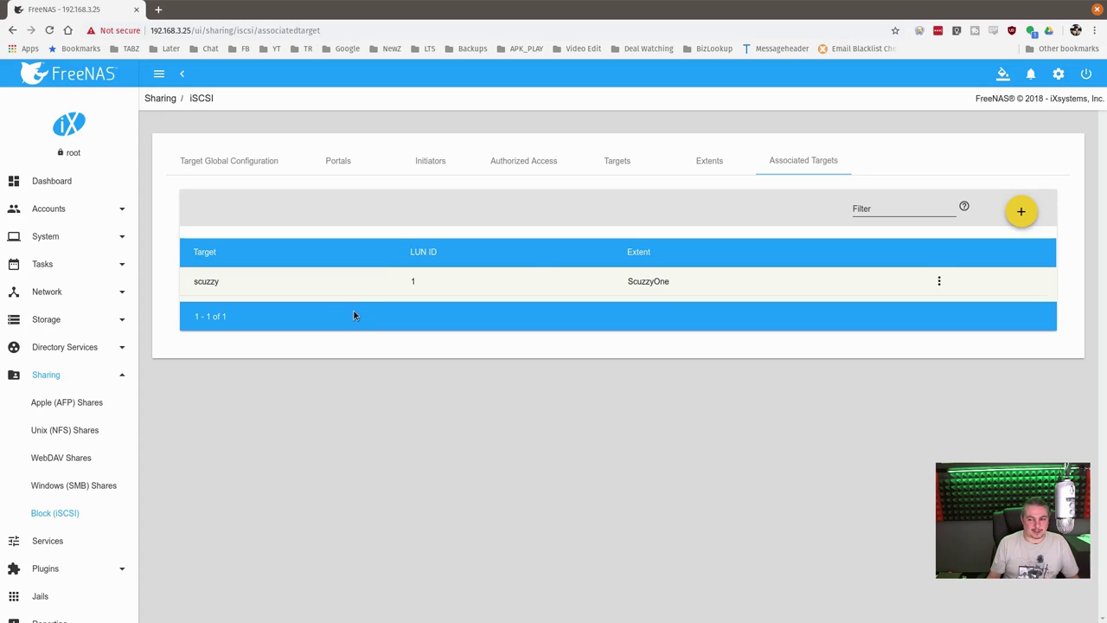
Hide the browser, launch the iSCSI Initiator and allow its service to start
double_click(534, 8)
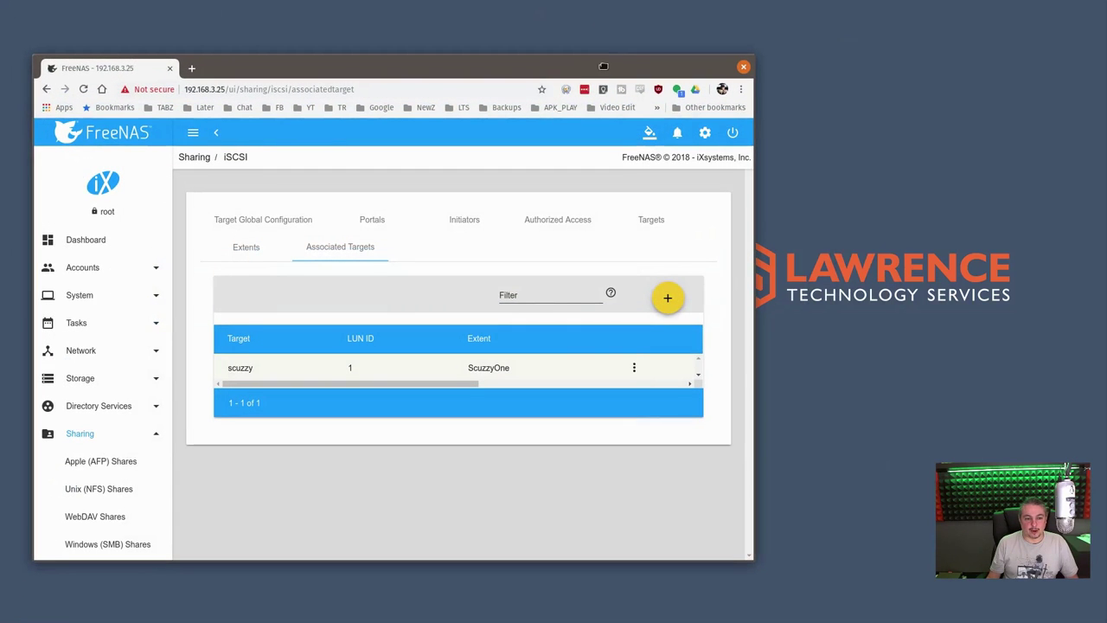
key("super+h")
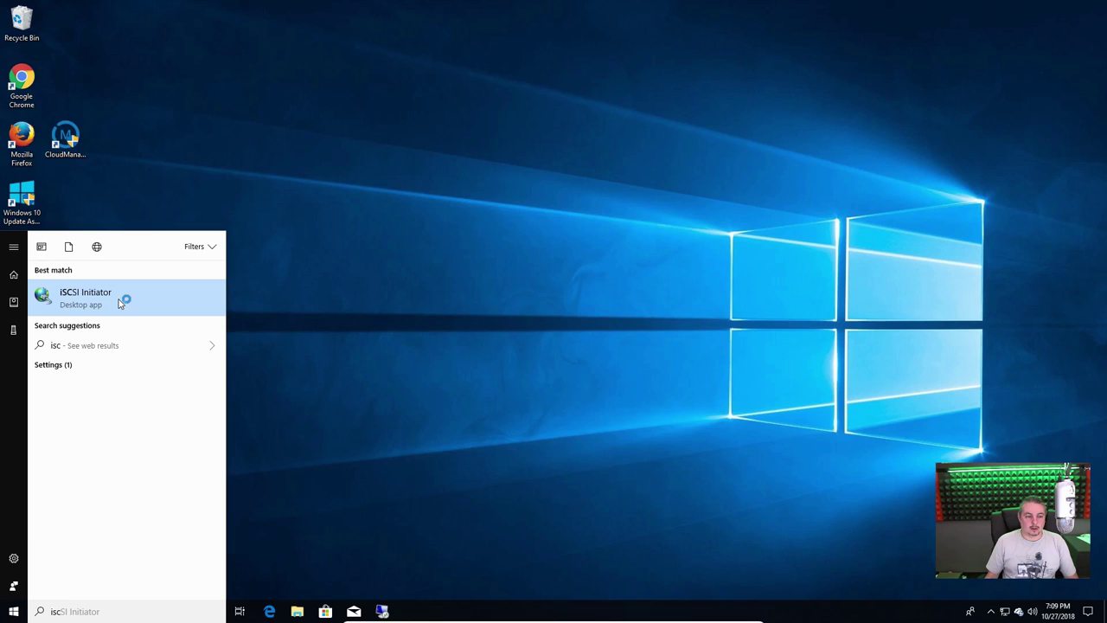
left_click(117, 297)
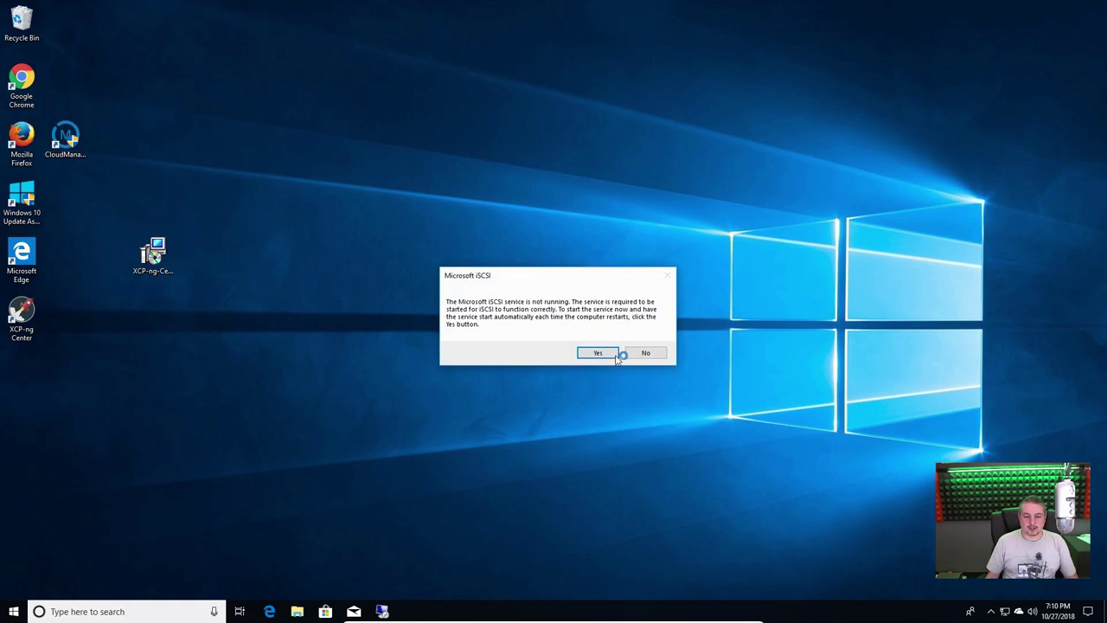
left_click(610, 355)
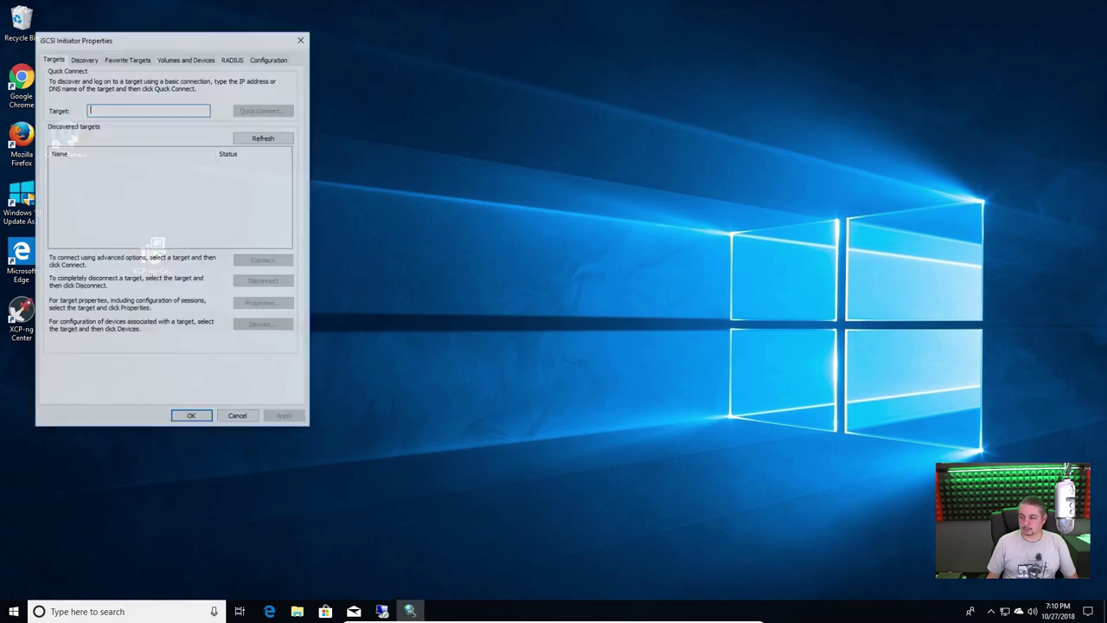
Quick-connect to the FreeNAS scuzzy target at 192.168.3.25
left_click_drag(180, 35, 568, 133)
type("192")
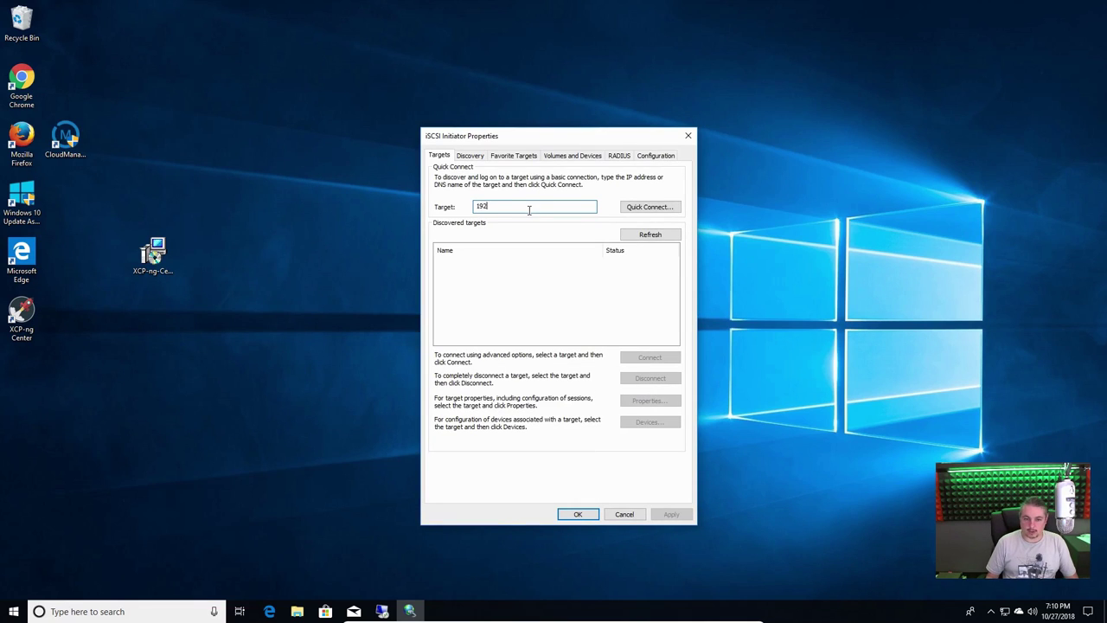
type(".168.3.2")
key("BackSpace")
type(".25")
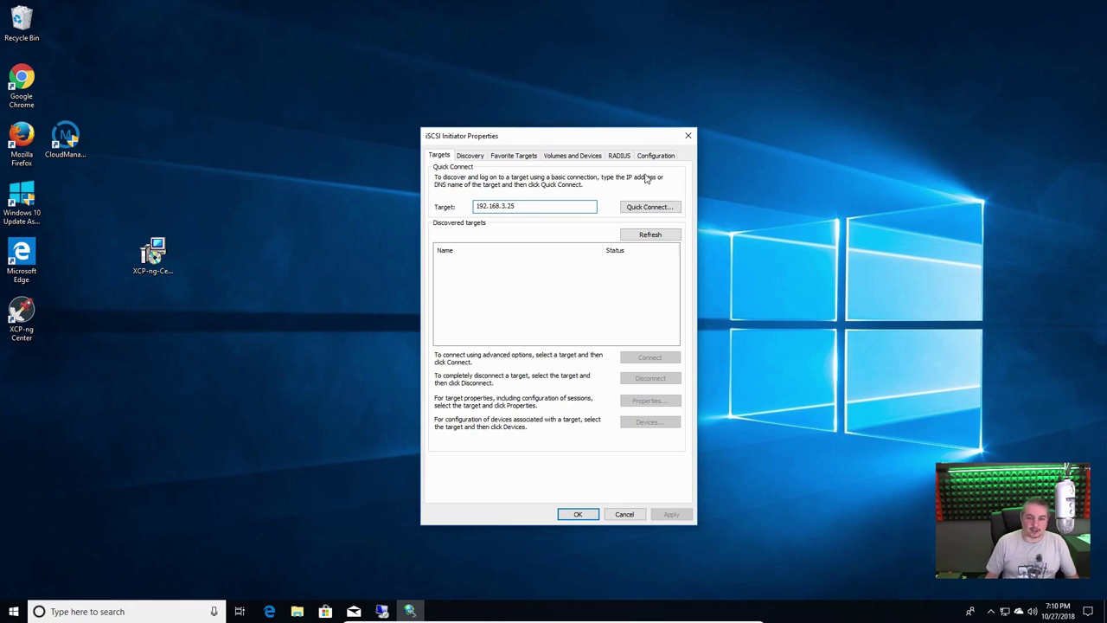
left_click(650, 207)
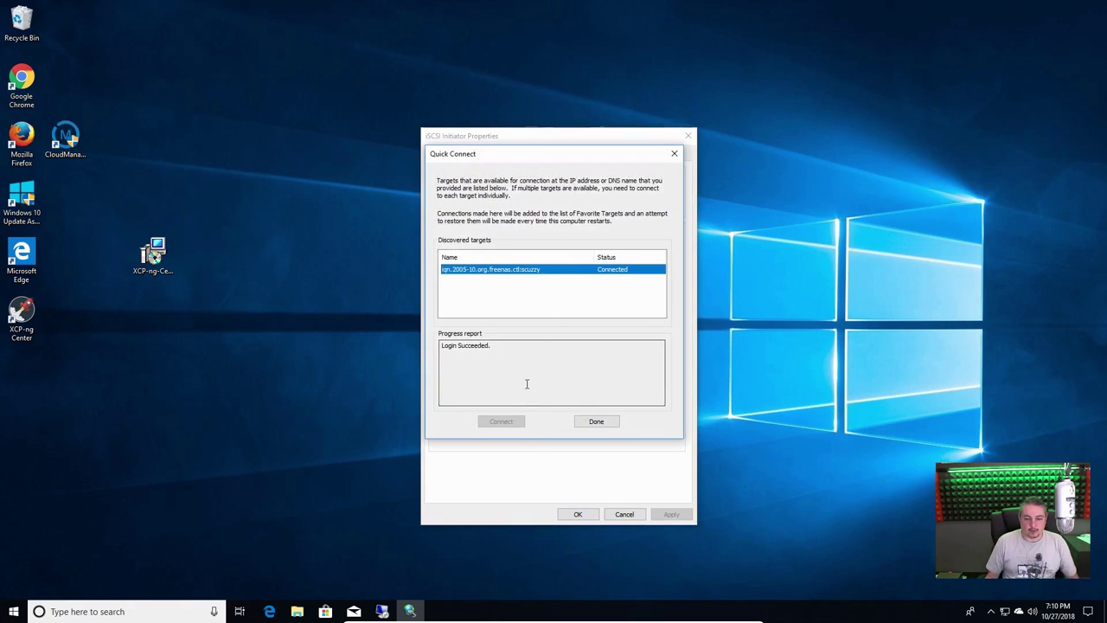
left_click(498, 278)
left_click(495, 273)
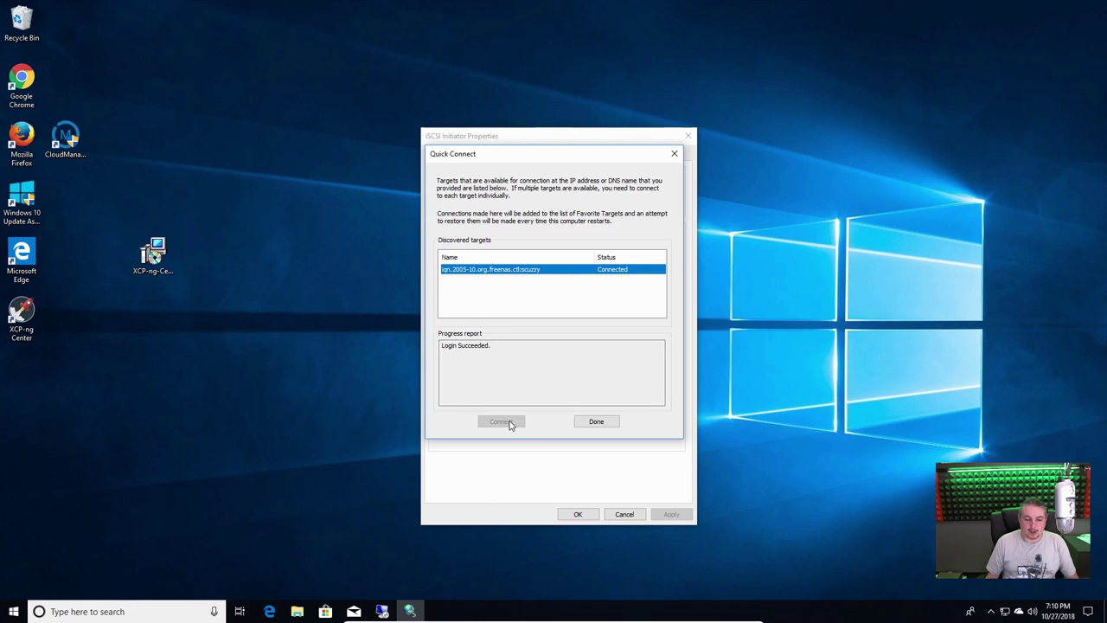
left_click(600, 423)
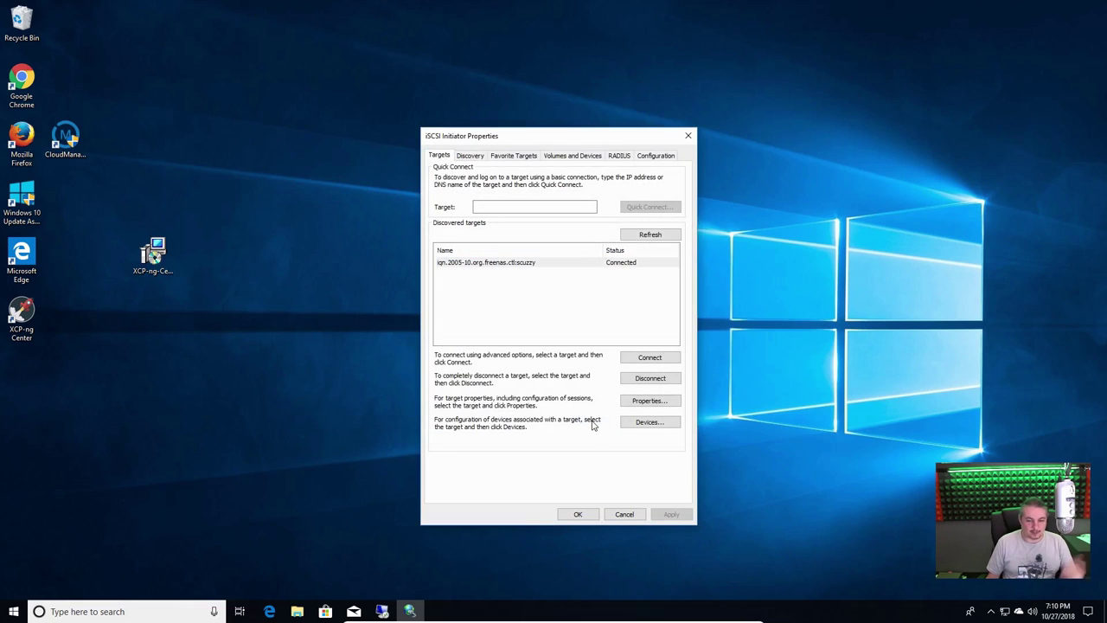
Auto-configure the connected disk under Volumes and Devices and close the initiator properties
left_click(591, 162)
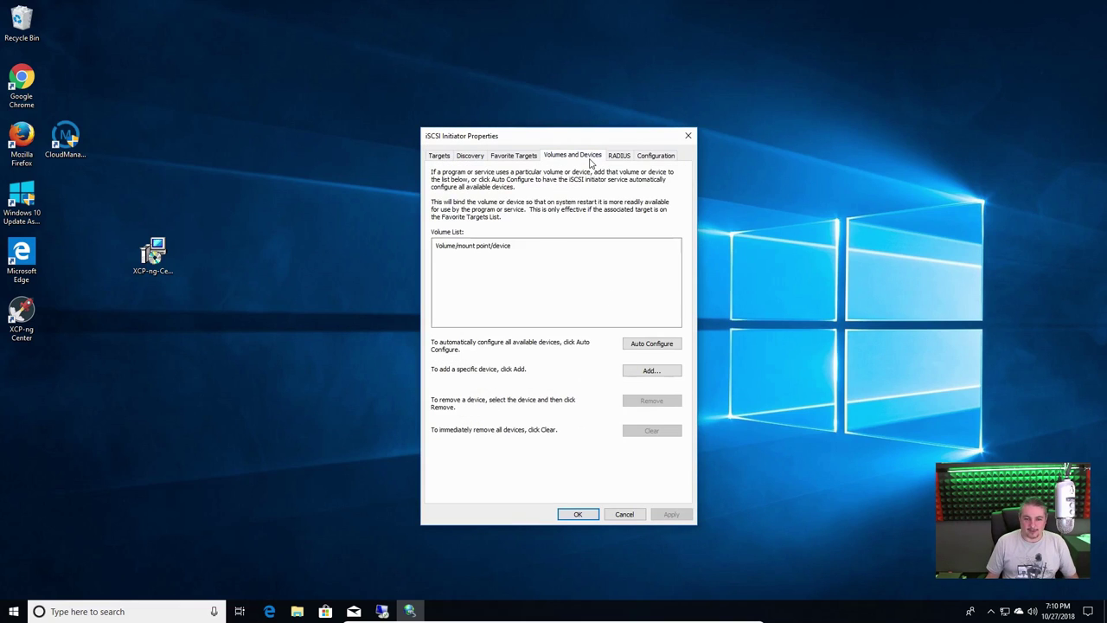
left_click(647, 346)
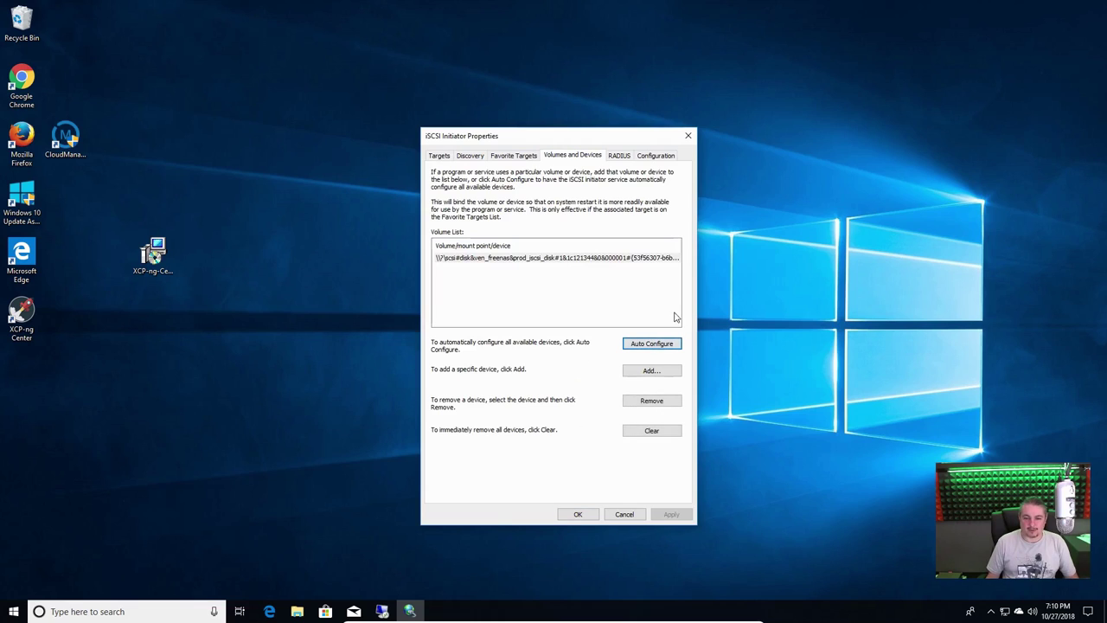
left_click(578, 515)
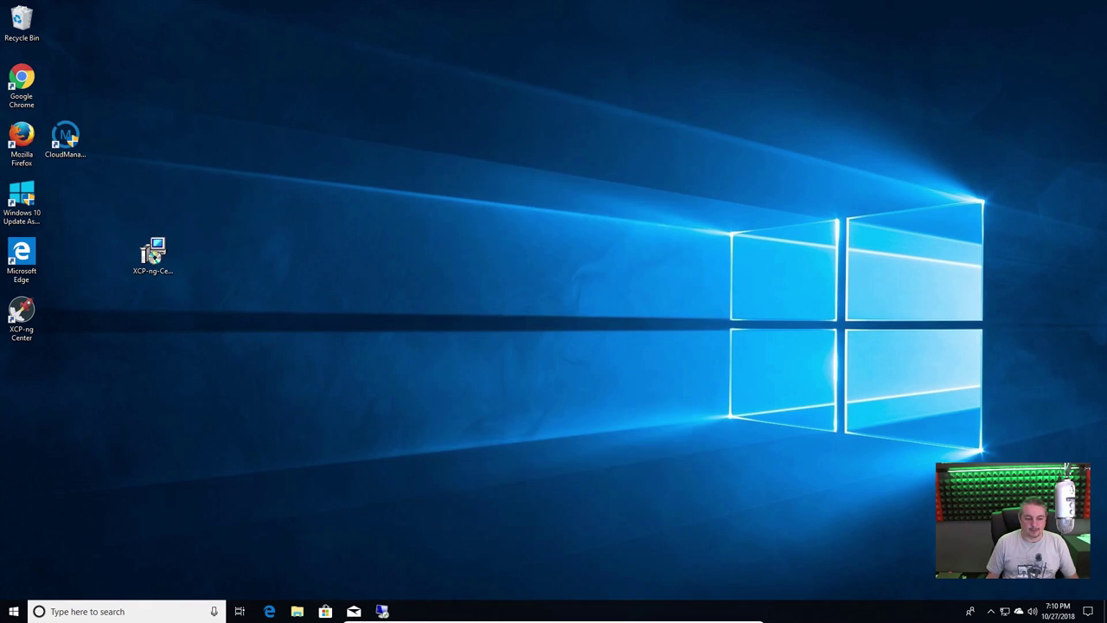
Open Disk Management and initialize Disk 1 with an MBR partition table
left_click(14, 612)
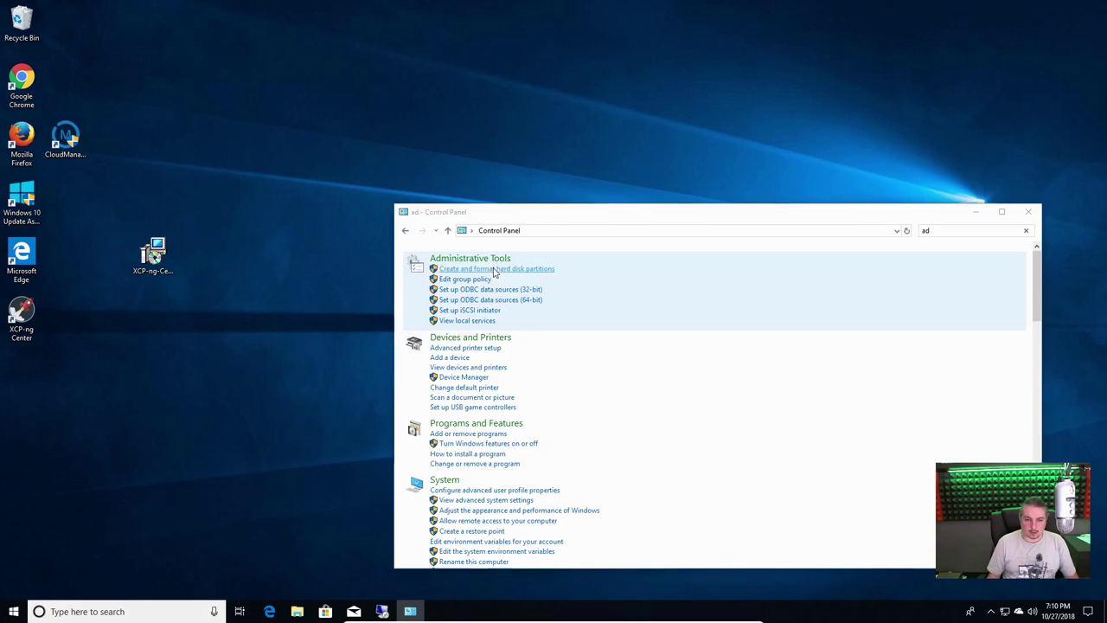
left_click(496, 269)
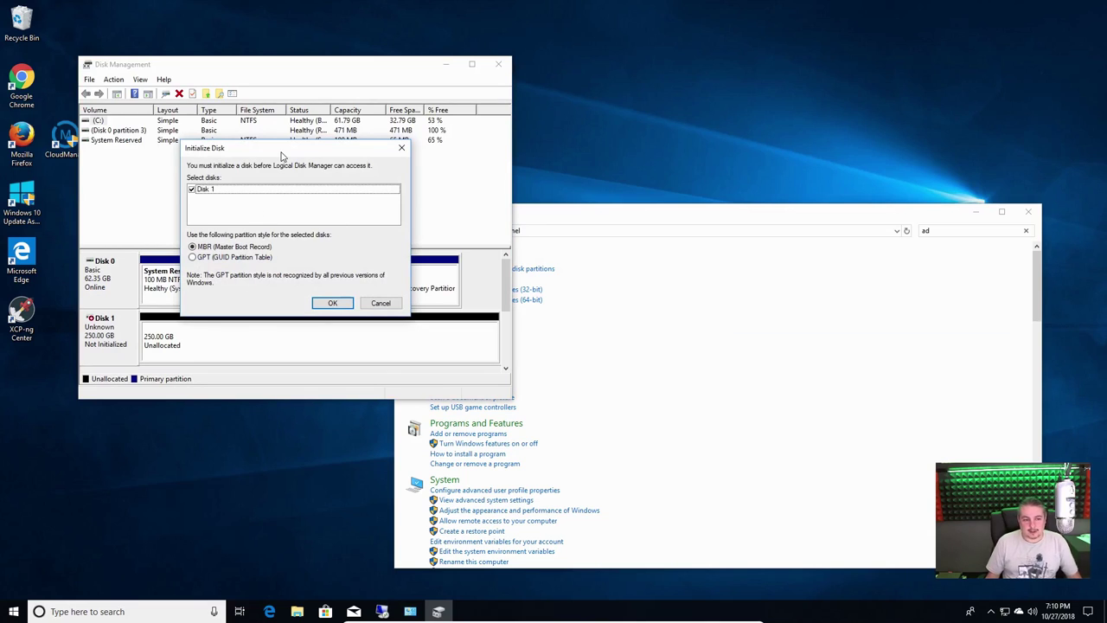
left_click(227, 191)
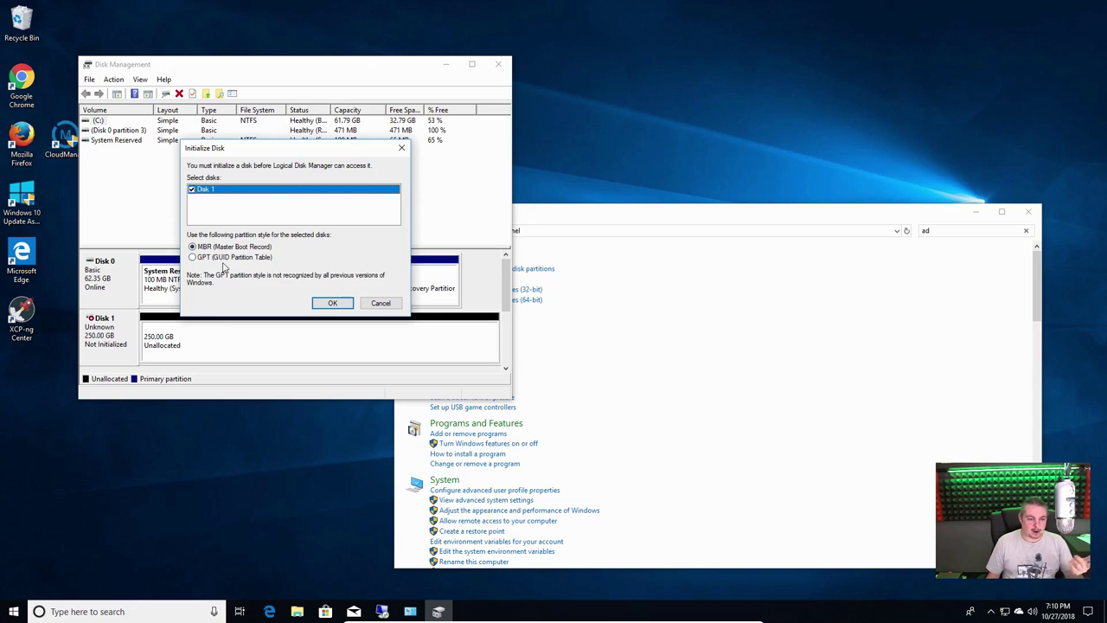
left_click(333, 304)
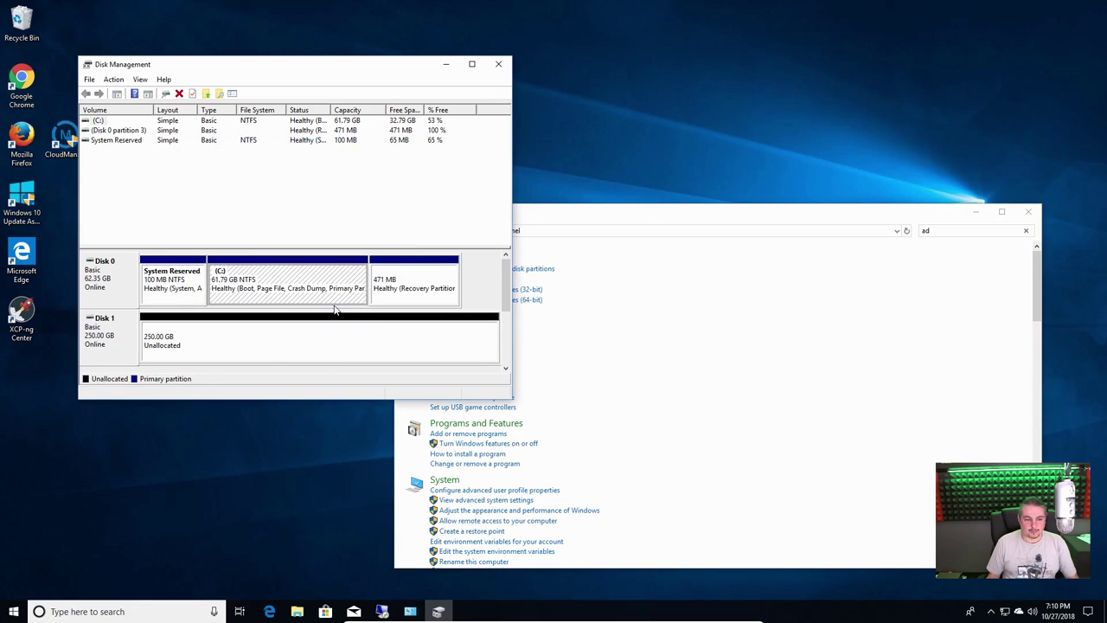
Create a simple volume on Disk 1's unallocated space using the full 255997 MB and drive letter S
right_click(295, 347)
left_click(338, 349)
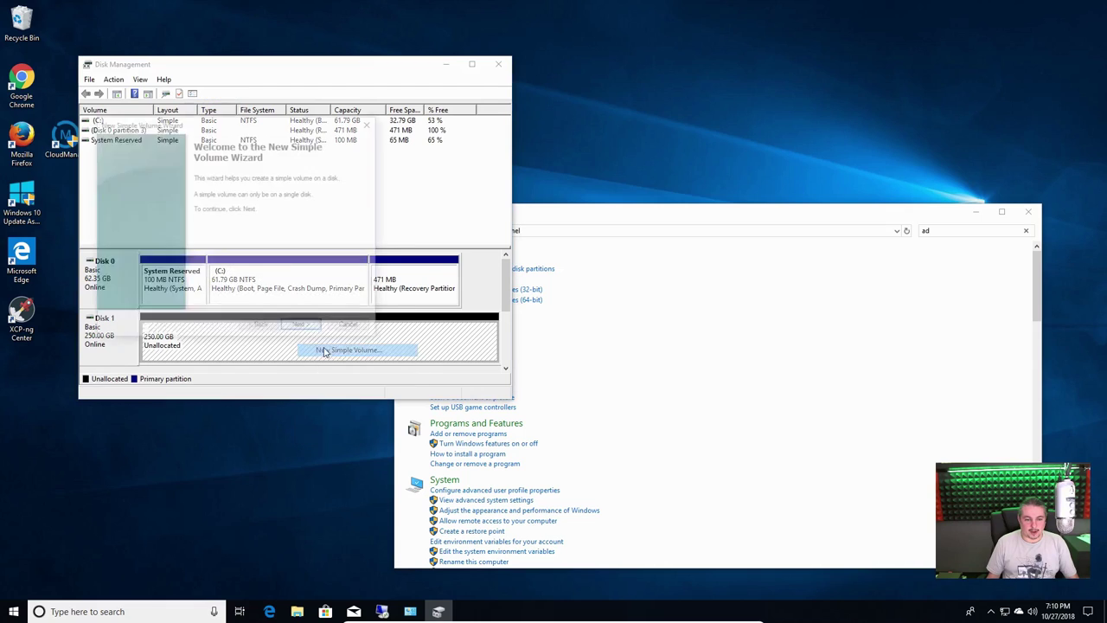
left_click(301, 327)
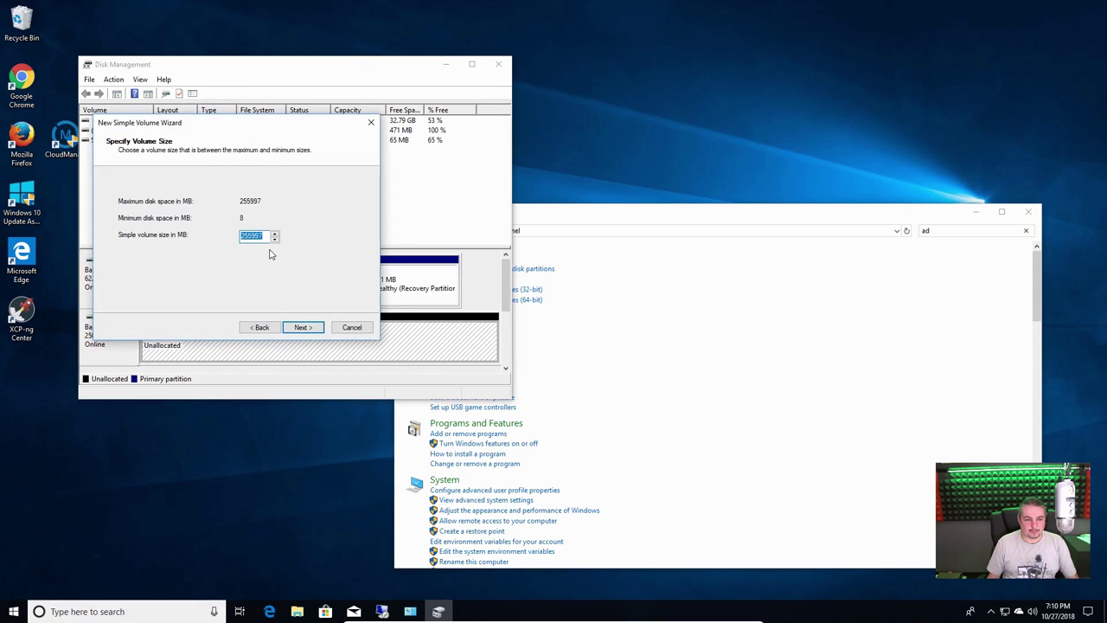
left_click(301, 327)
left_click(283, 202)
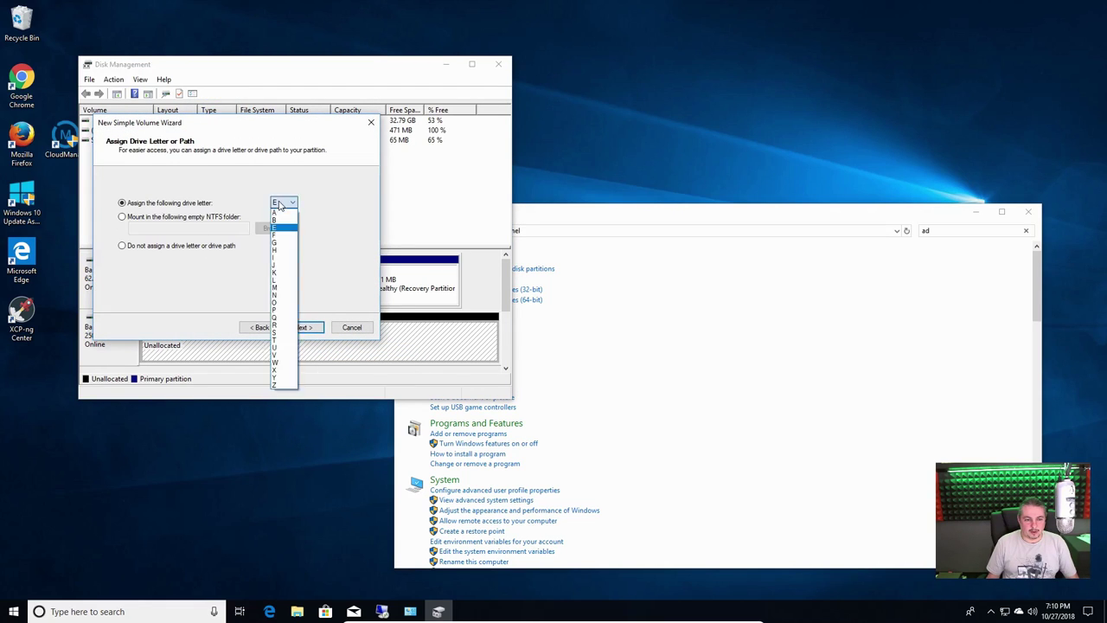
left_click(286, 332)
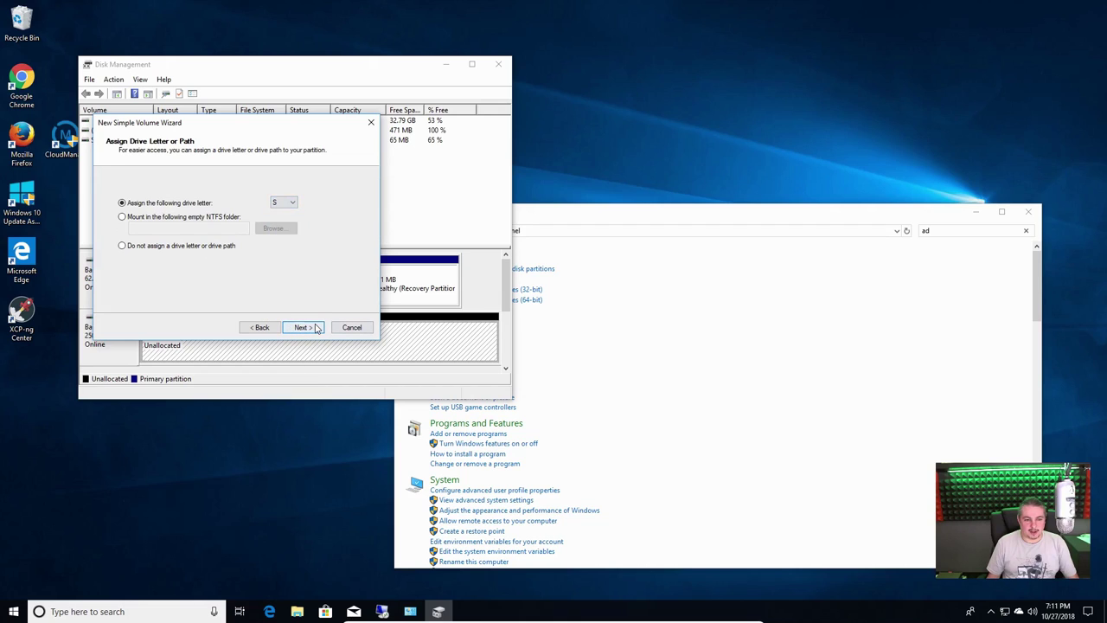
left_click(313, 328)
Label the volume Scuzzy and quick-format it as NTFS
double_click(261, 258)
type("SCuzzy")
key("BackSpace")
key("BackSpace")
key("BackSpace")
key("BackSpace")
key("BackSpace")
type("cuzzy")
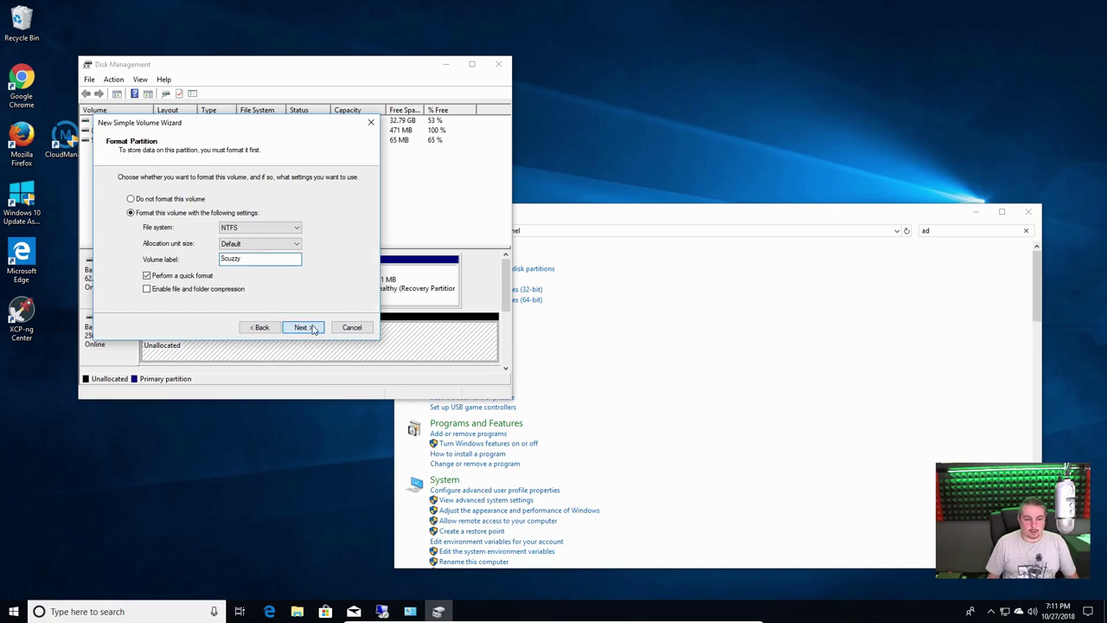
left_click(304, 327)
left_click(305, 327)
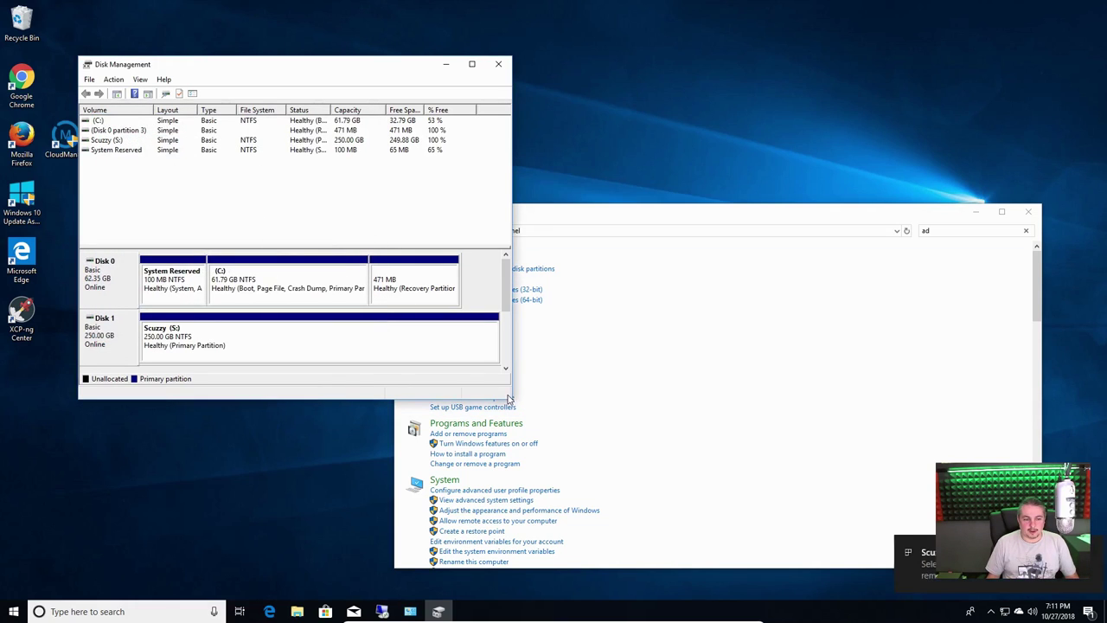
Open the new Scuzzy (S:) drive from the AutoPlay notification to view its files
left_click(917, 558)
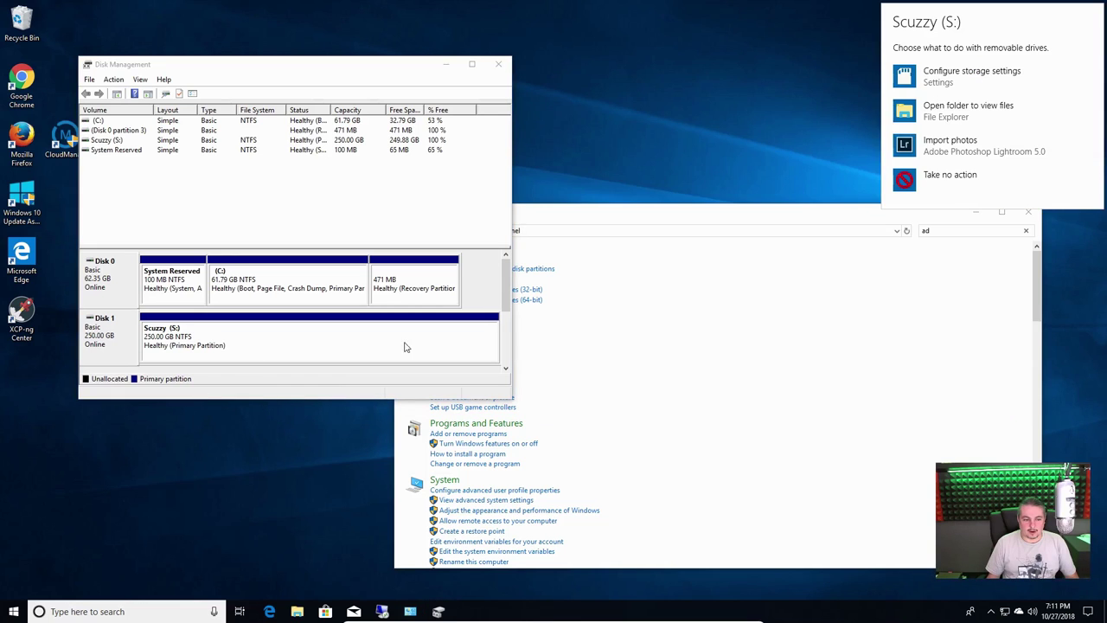
left_click(971, 112)
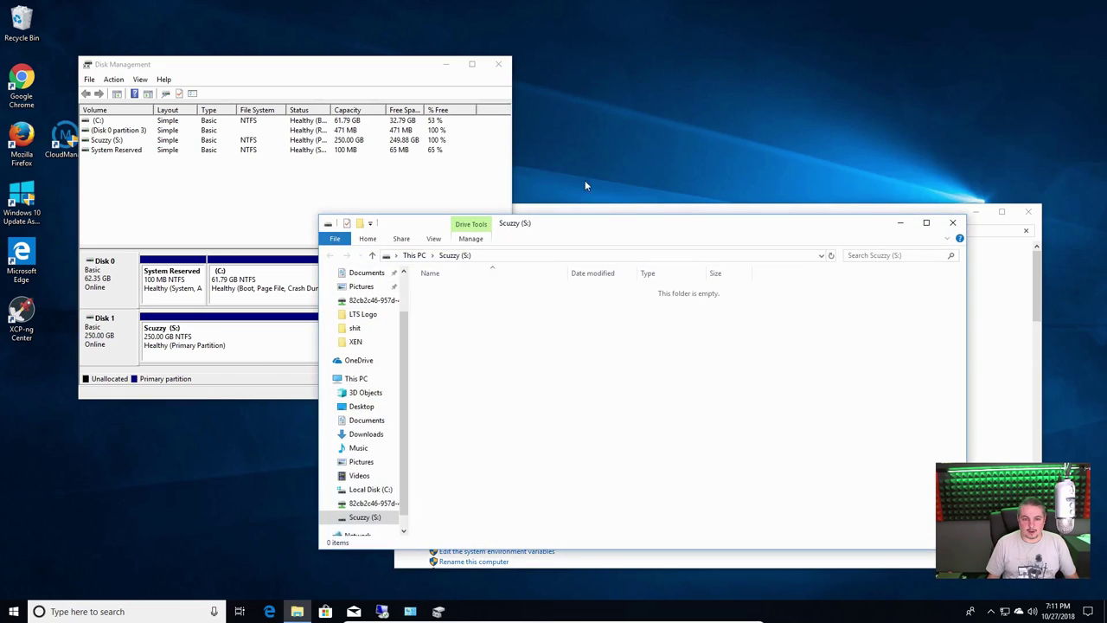
left_click_drag(618, 230, 701, 89)
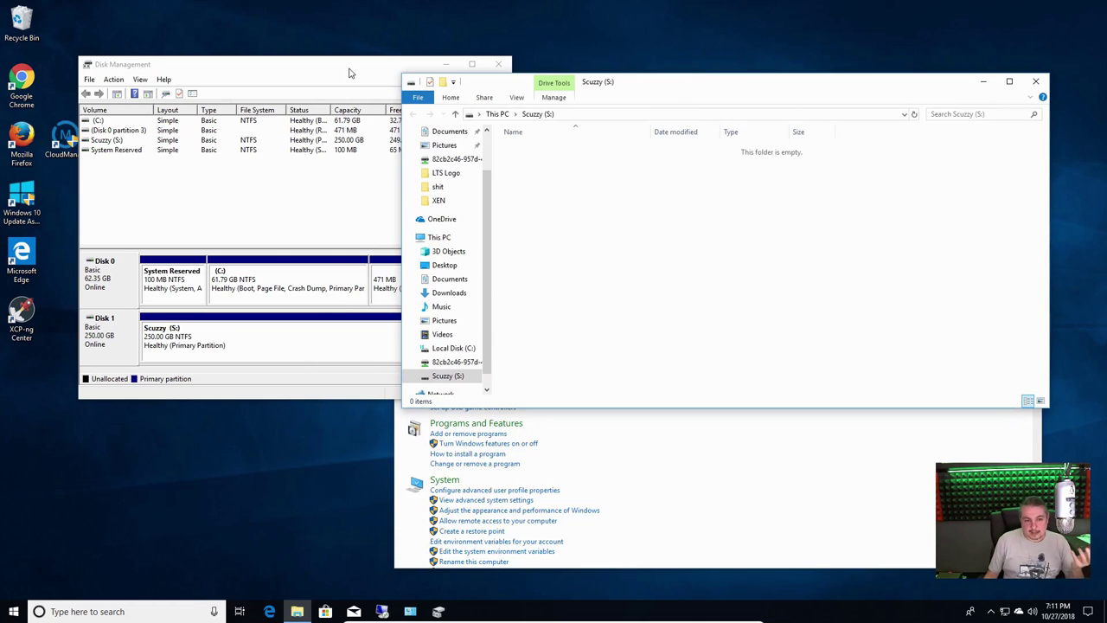
Enlarge Disk Management and inspect the Scuzzy (S:) partition alongside System Reserved, C: and recovery
left_click_drag(349, 72, 347, 49)
left_click_drag(511, 380, 765, 514)
left_click(231, 339)
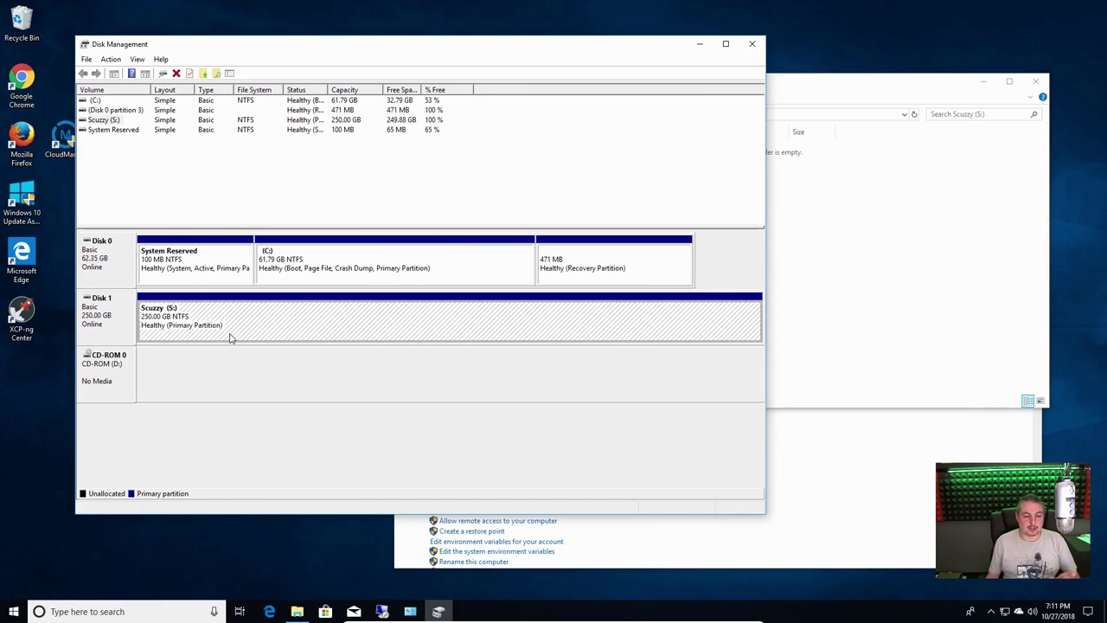
right_click(232, 336)
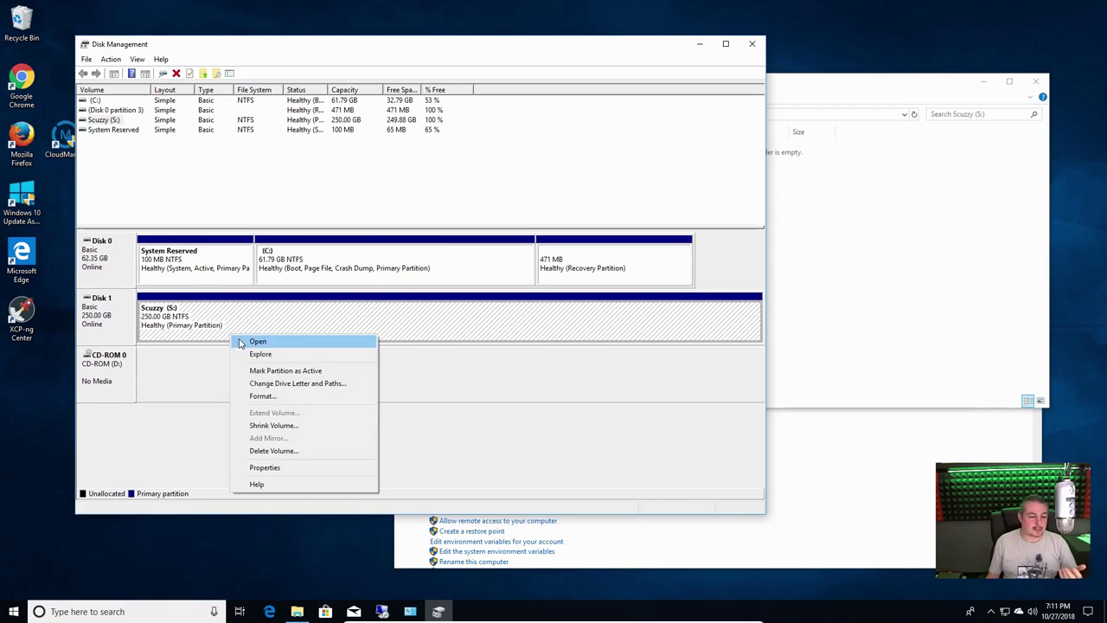
left_click(212, 281)
left_click(346, 284)
left_click(640, 270)
left_click(431, 321)
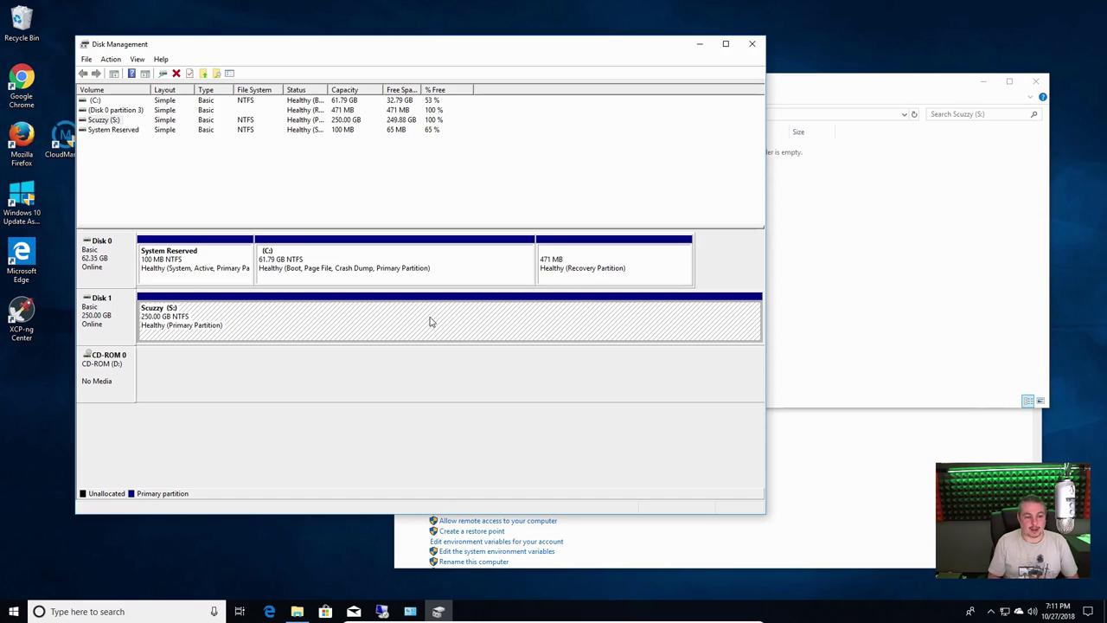
Bring the Scuzzy (S:) window forward and check the drive's properties
left_click(860, 260)
left_click_drag(719, 90, 731, 117)
right_click(525, 220)
left_click(590, 359)
key("Escape")
Create a new folder named test on the Scuzzy (S:) drive
right_click(668, 262)
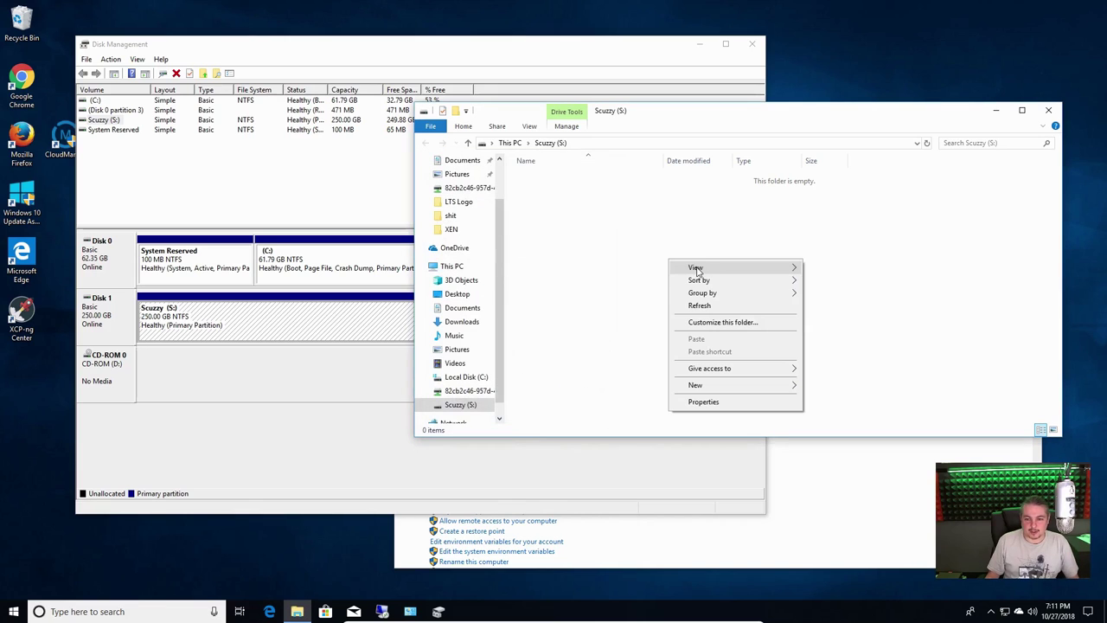
mouse_move(729, 386)
left_click(832, 398)
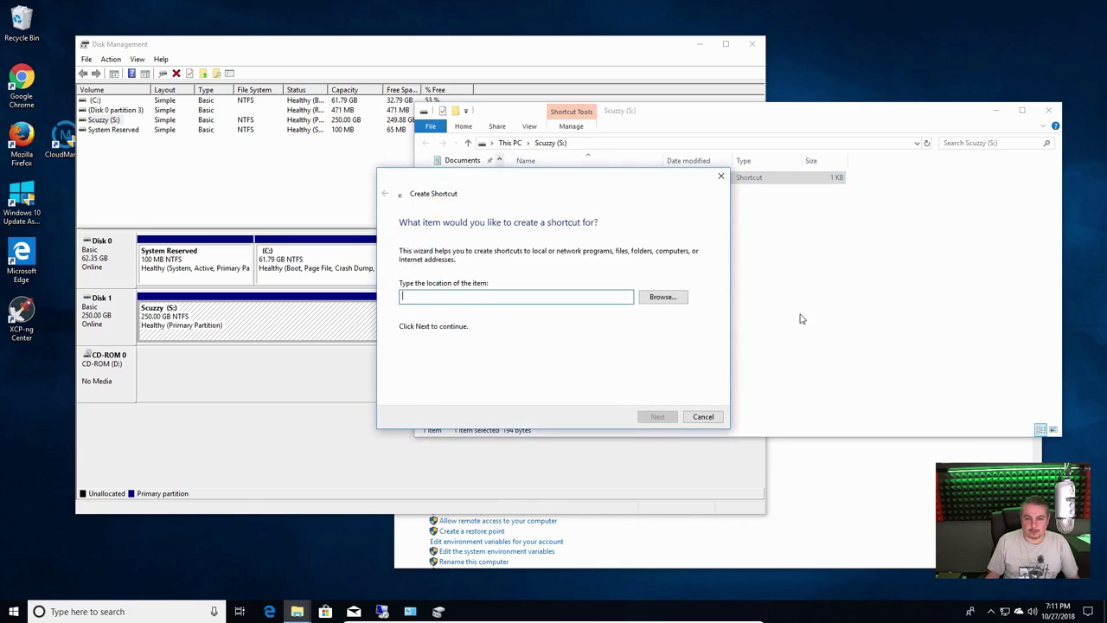
key("Escape")
right_click(615, 273)
mouse_move(692, 409)
left_click(776, 410)
type("test")
key("Return")
key("alt+Return")
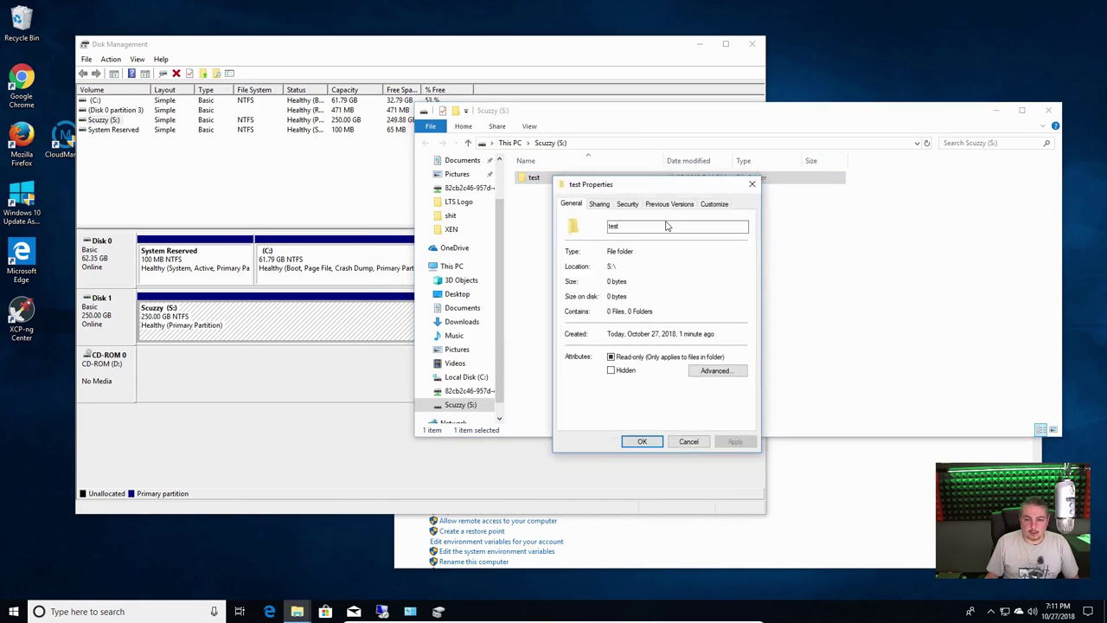
Review the test folder's security permissions for Administrators, Users, SYSTEM and Authenticated Users
left_click(660, 204)
left_click(627, 205)
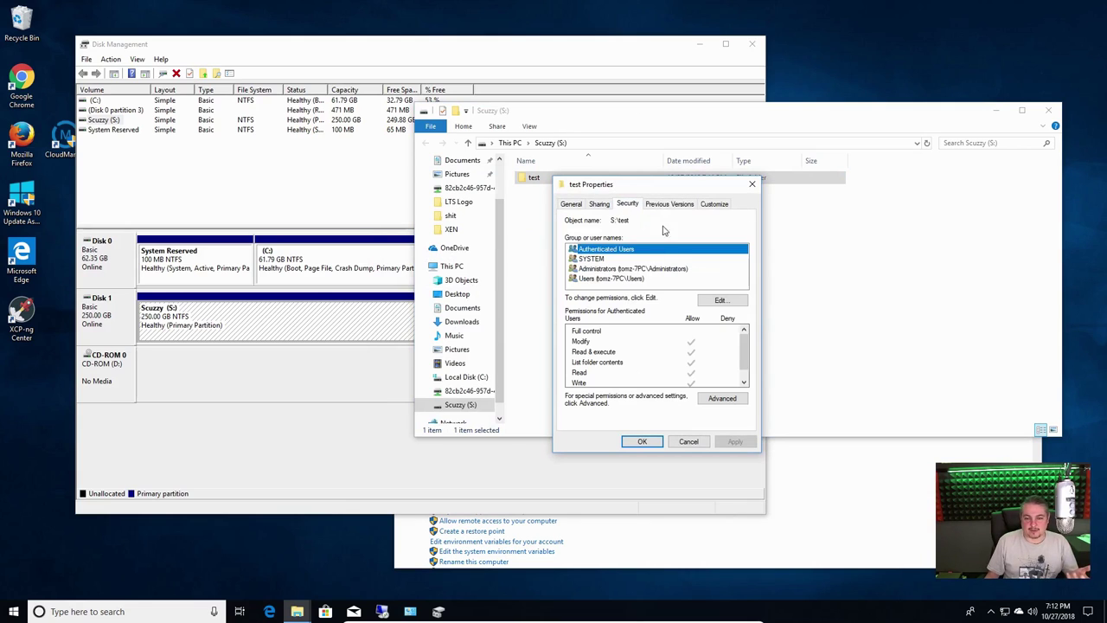
left_click(650, 269)
left_click(632, 289)
left_click(626, 278)
left_click(615, 258)
left_click(615, 249)
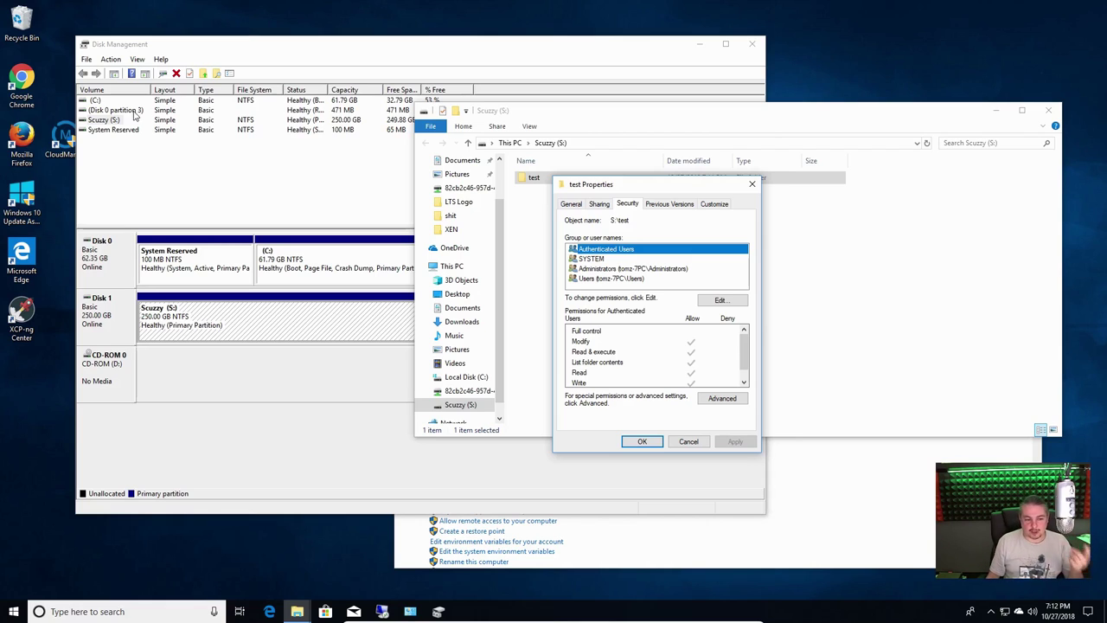
Recheck the Scuzzy (S:) partition in Disk Management, then open the test folder
left_click(199, 373)
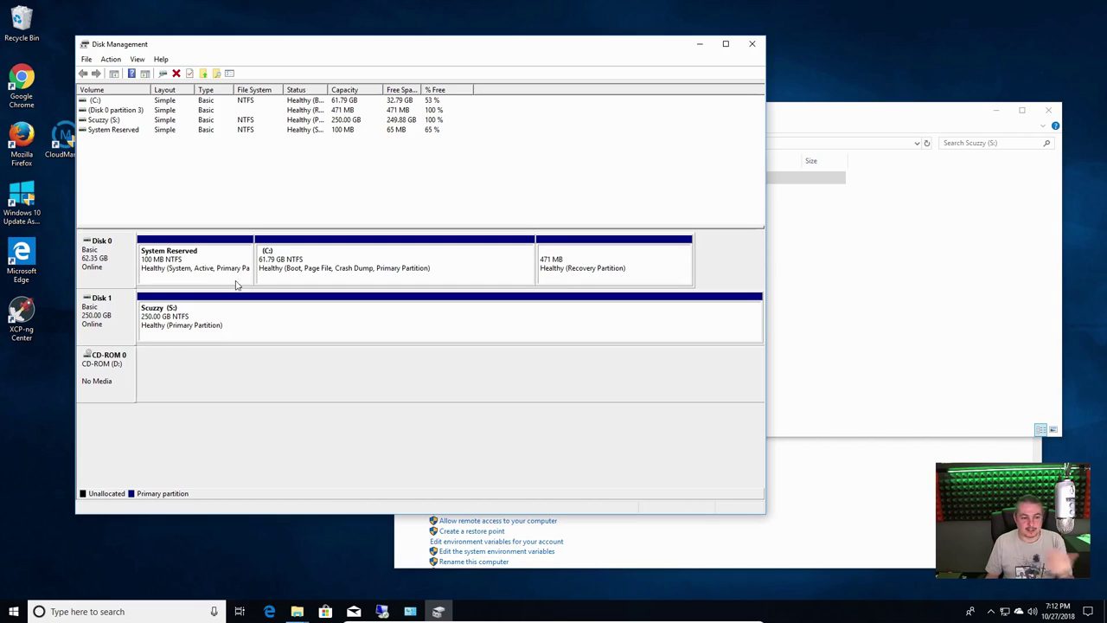
left_click(227, 332)
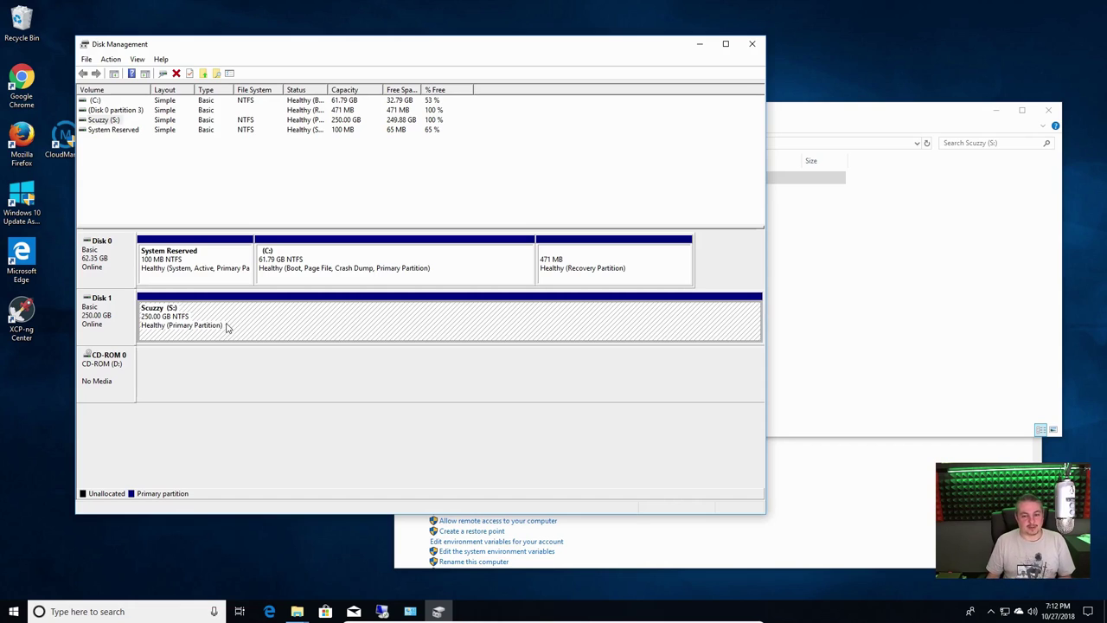
left_click(921, 283)
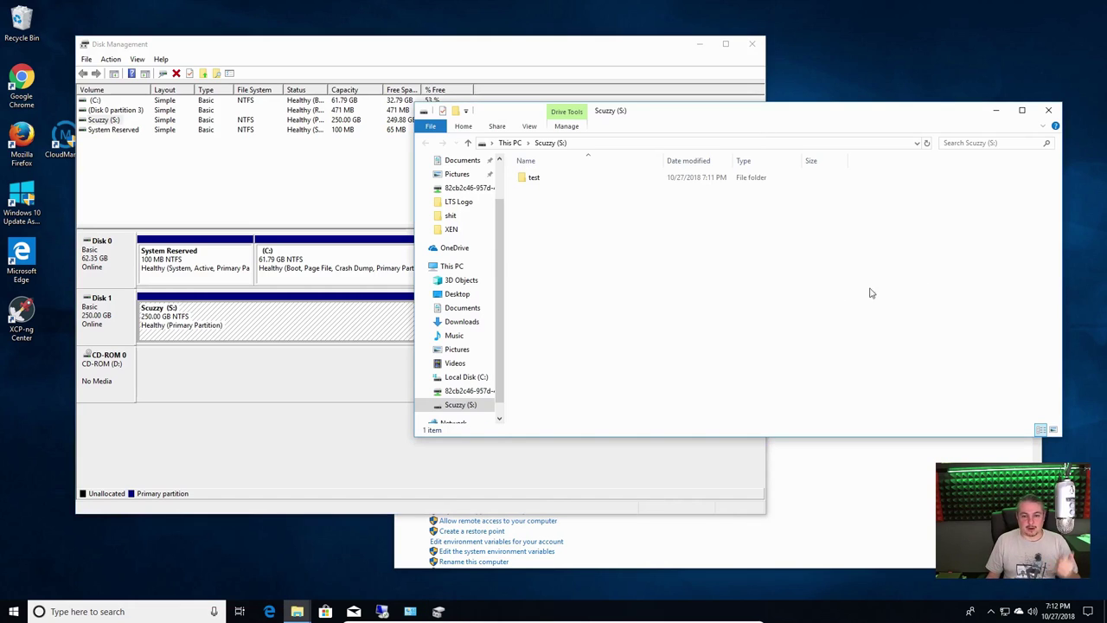
double_click(537, 187)
left_click_drag(724, 117, 735, 128)
mouse_move(297, 612)
left_click(360, 555)
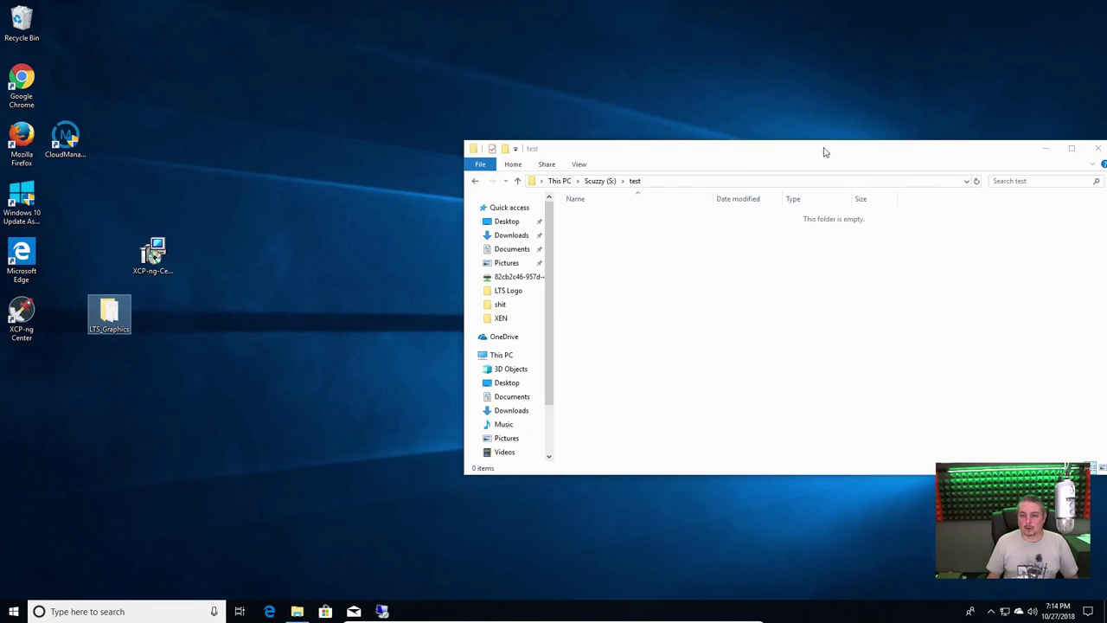
left_click_drag(824, 152, 732, 110)
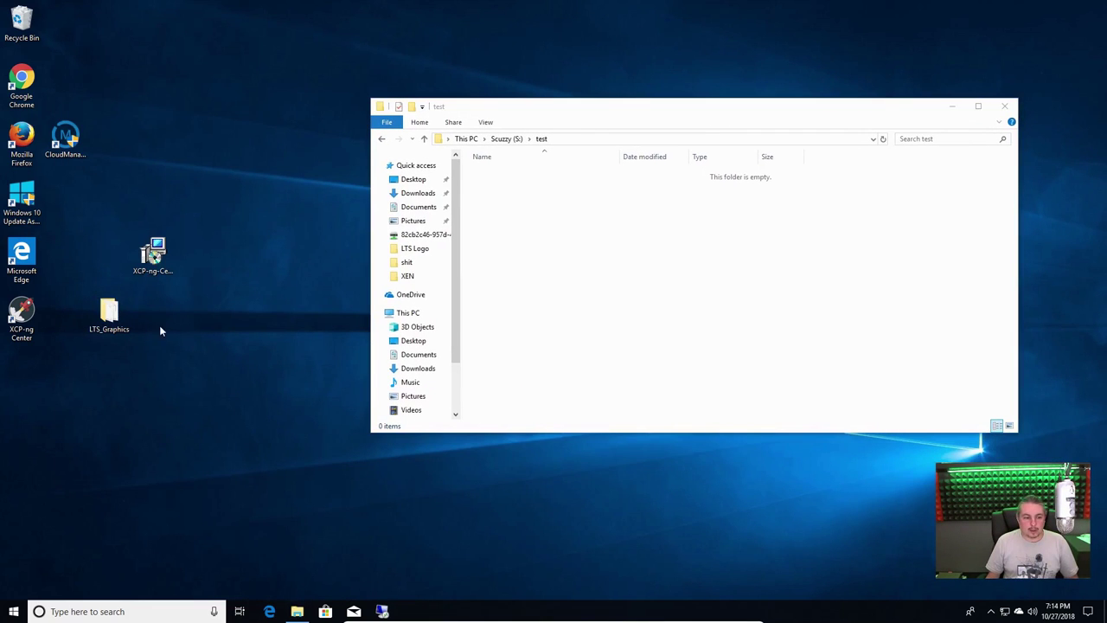
Copy the LTS_Graphics desktop folder and paste it into the test folder on S:
right_click(111, 322)
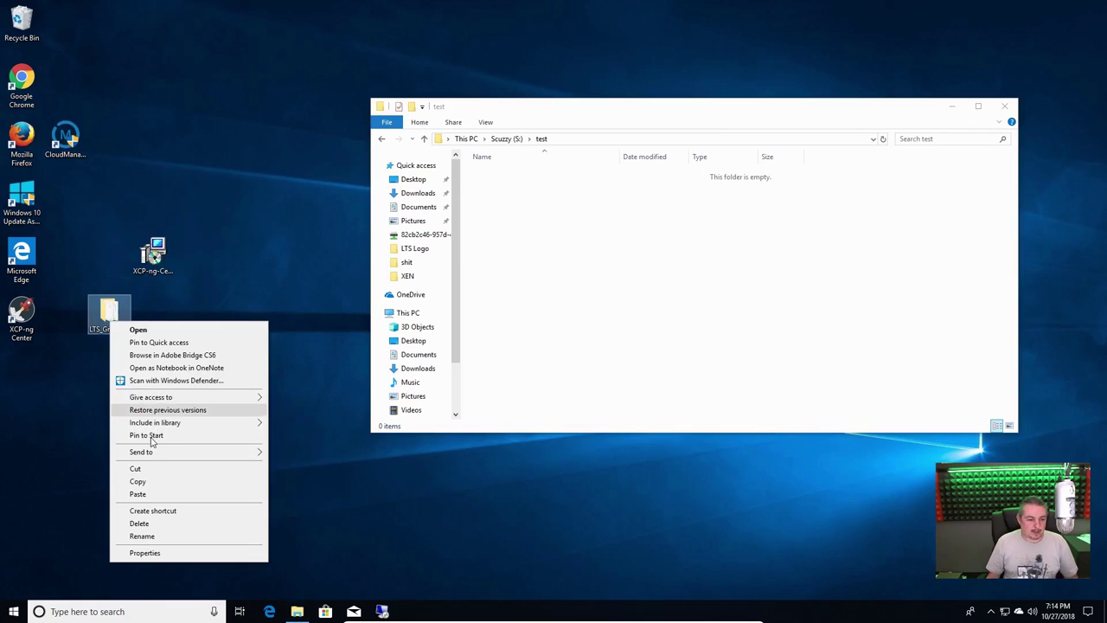
left_click(151, 482)
left_click(603, 291)
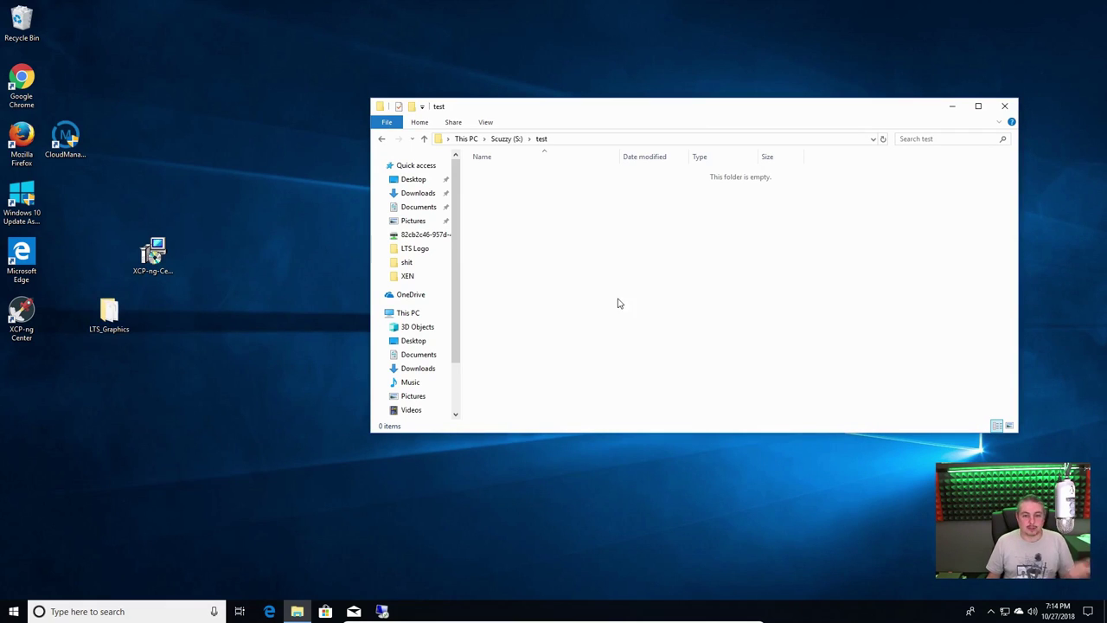
right_click(571, 263)
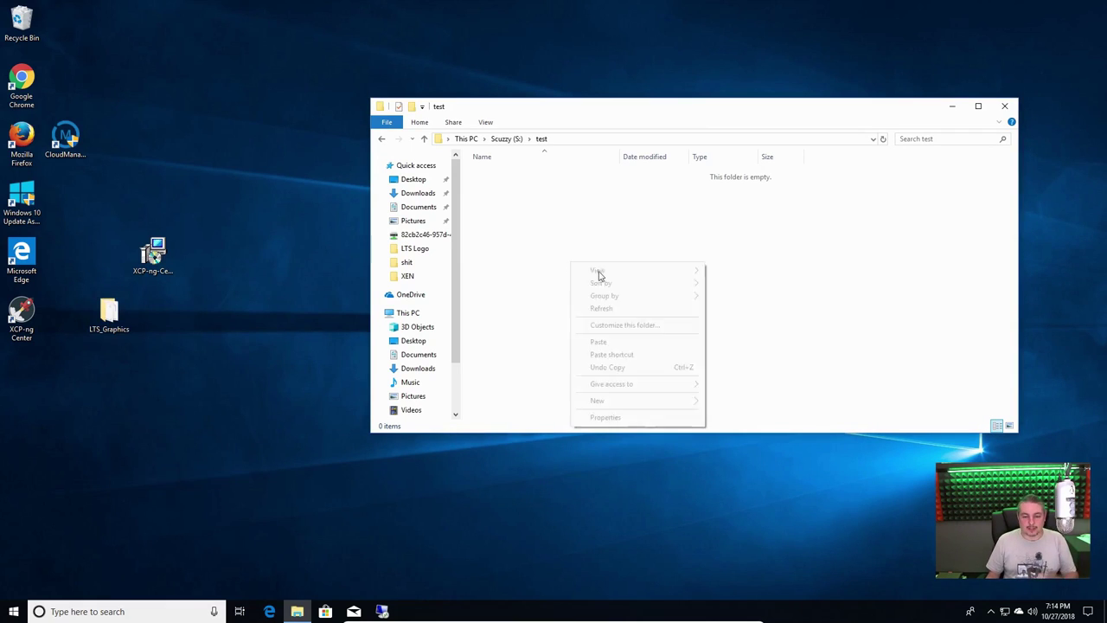
left_click(610, 343)
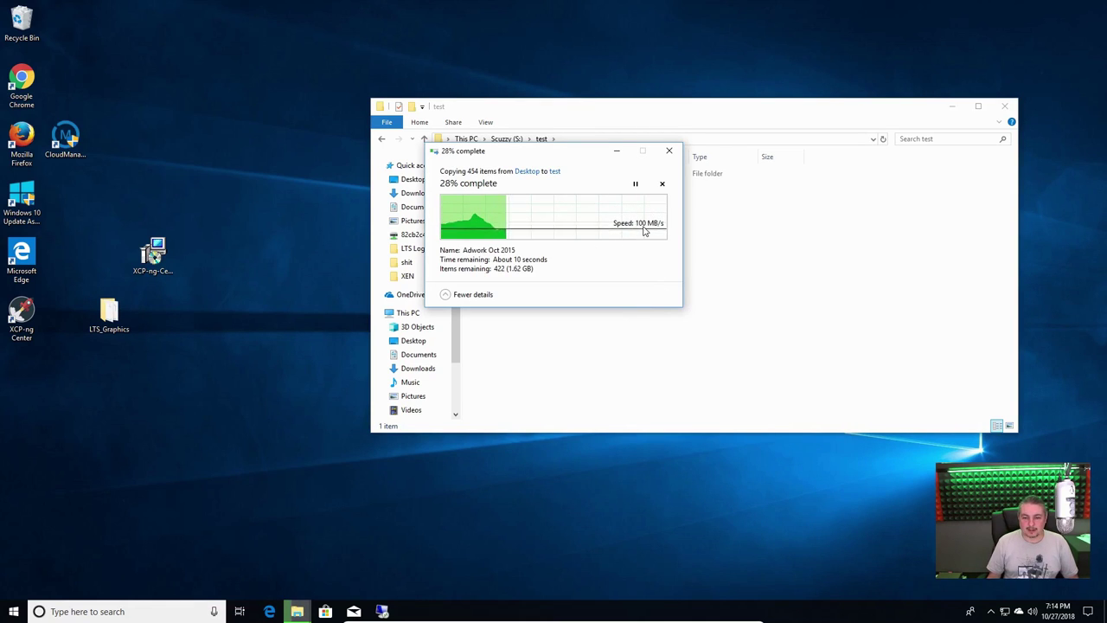
left_click(22, 259)
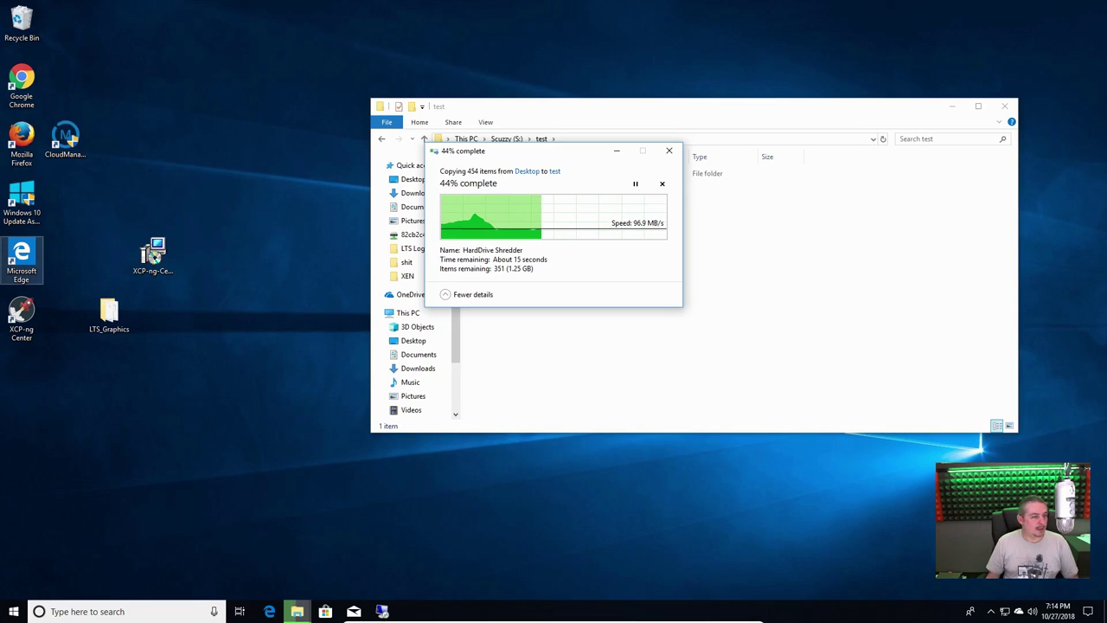
left_click_drag(2, 46, 221, 10)
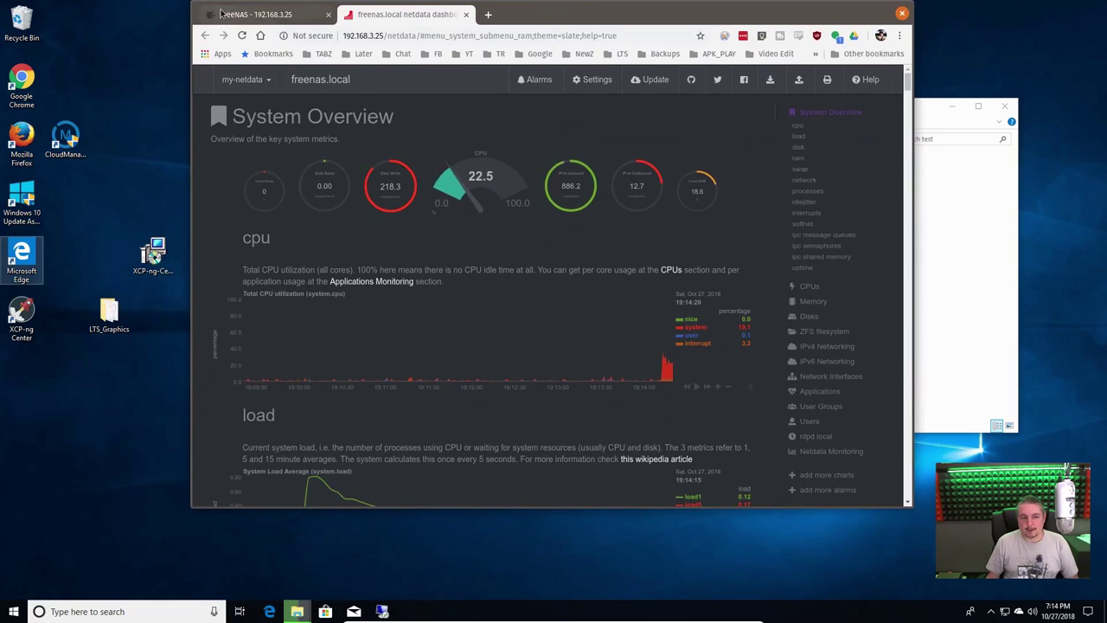
Compare netdata's CPU load during the copy with the FreeNAS dashboard's processor details (6172, 12 cores)
left_click(222, 13)
left_click(400, 15)
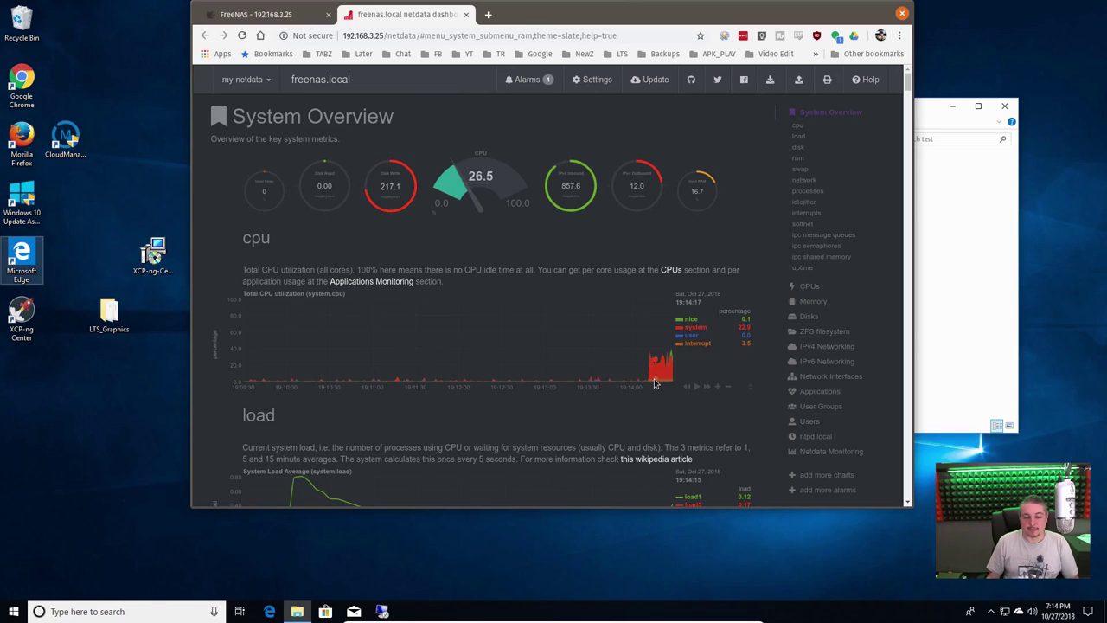
left_click(264, 14)
scroll(282, 139, "up", 3)
left_click(262, 171)
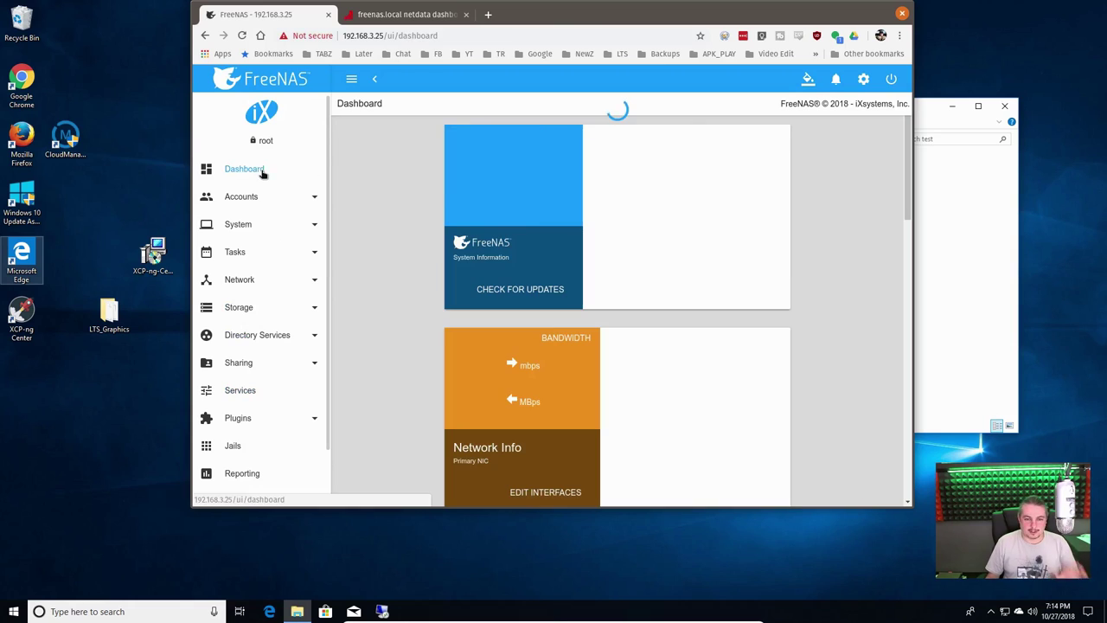
left_click_drag(697, 199, 754, 212)
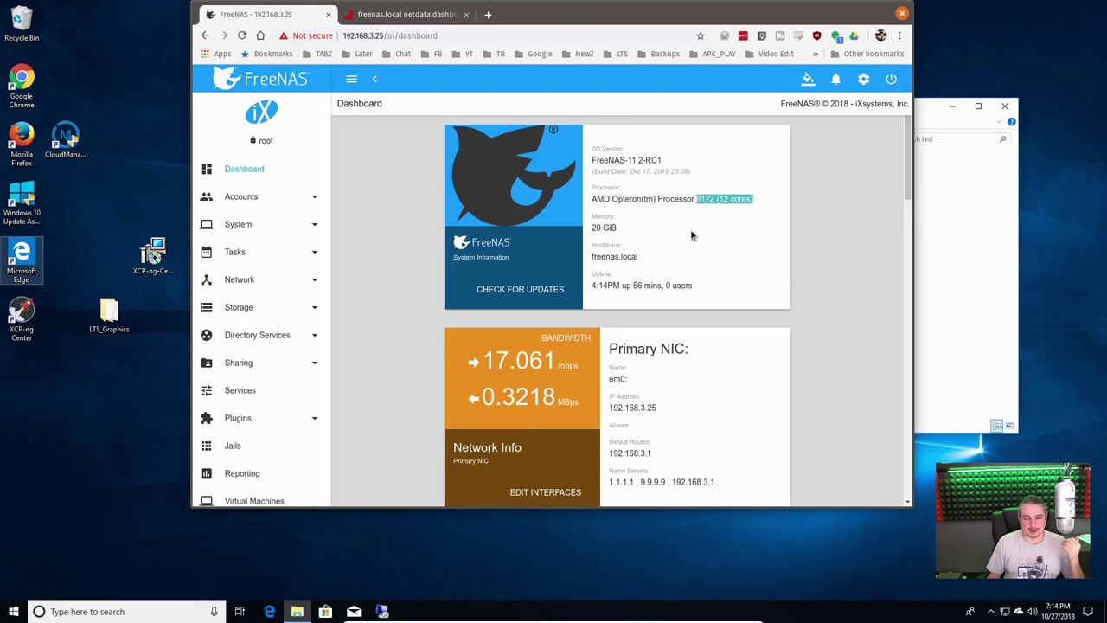
left_click(400, 14)
left_click_drag(584, 26, 586, 47)
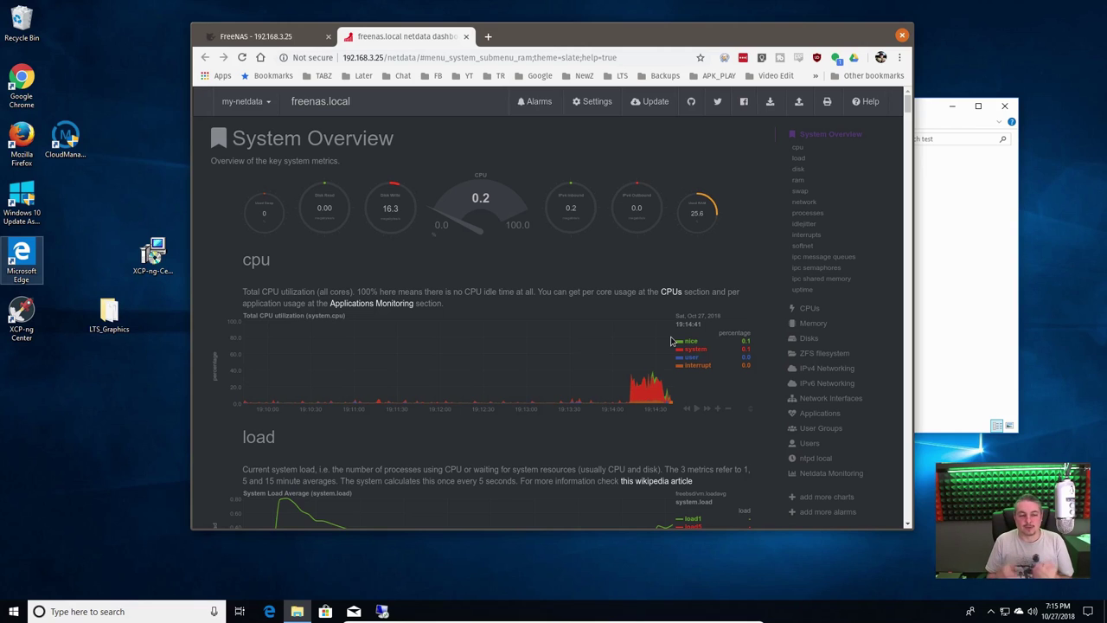
Open the copied LTS_Graphics folder and delete its five non-folder sync files
left_click_drag(794, 35, 38, 49)
left_click_drag(643, 112, 643, 88)
left_click(523, 154)
double_click(523, 153)
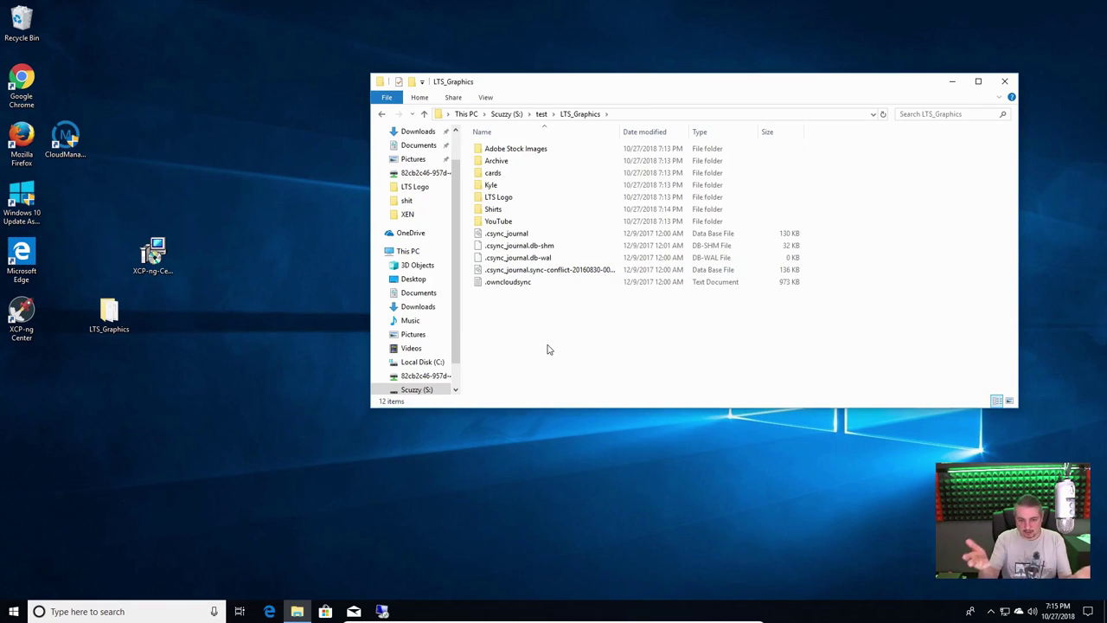
left_click_drag(569, 337, 481, 232)
key("Delete")
key("Return")
Go back to test, reopen LTS_Graphics, then return to the FreeNAS dashboard in the browser
left_click_drag(712, 81, 610, 72)
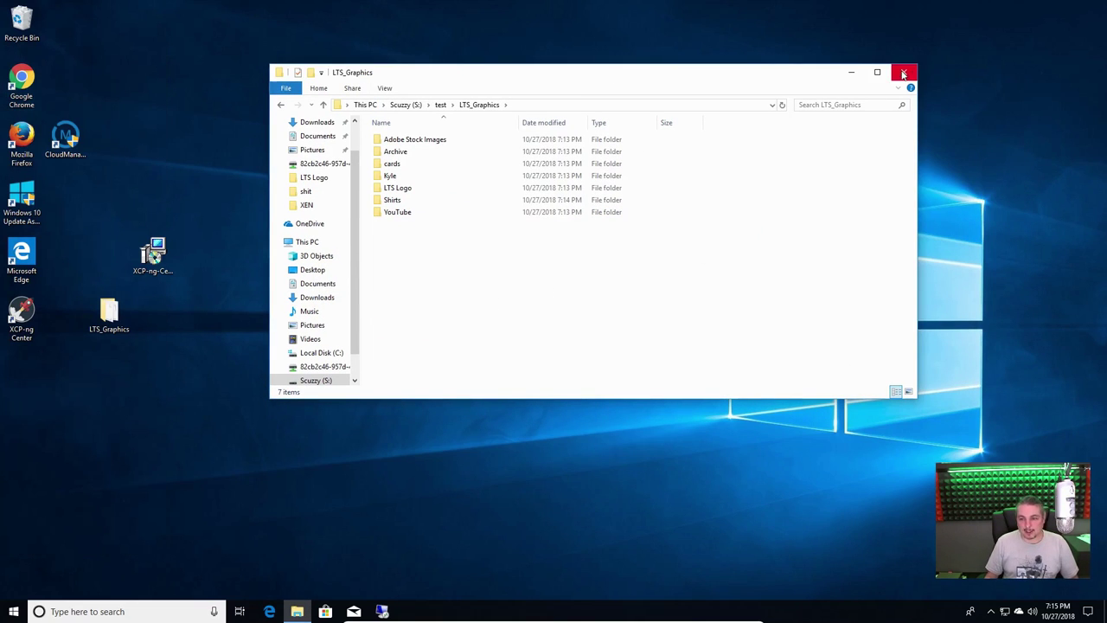
left_click(441, 105)
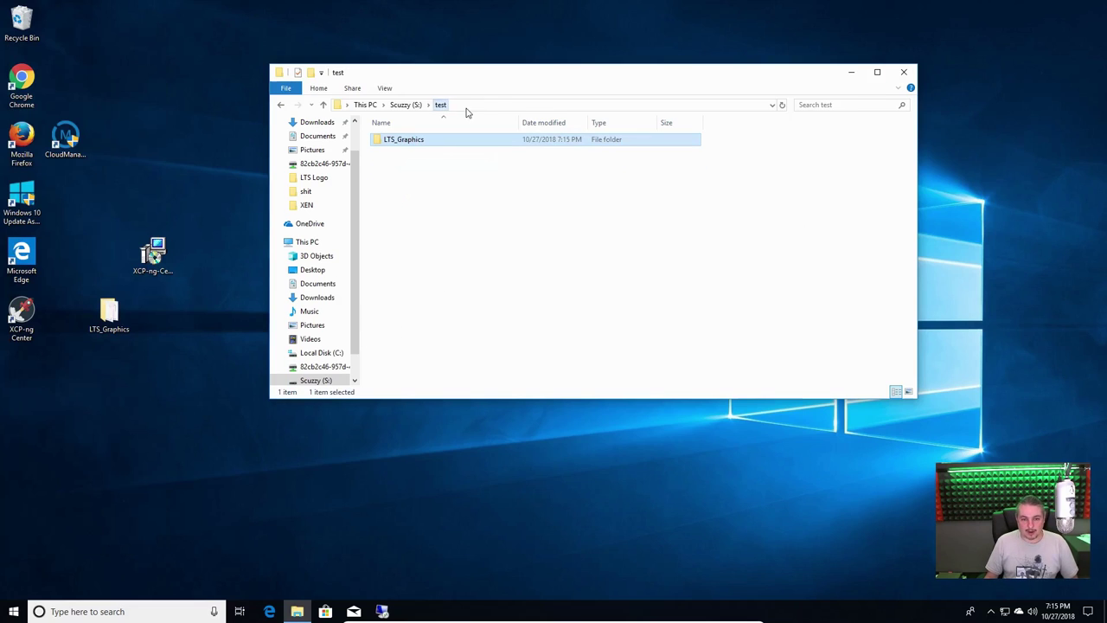
double_click(403, 140)
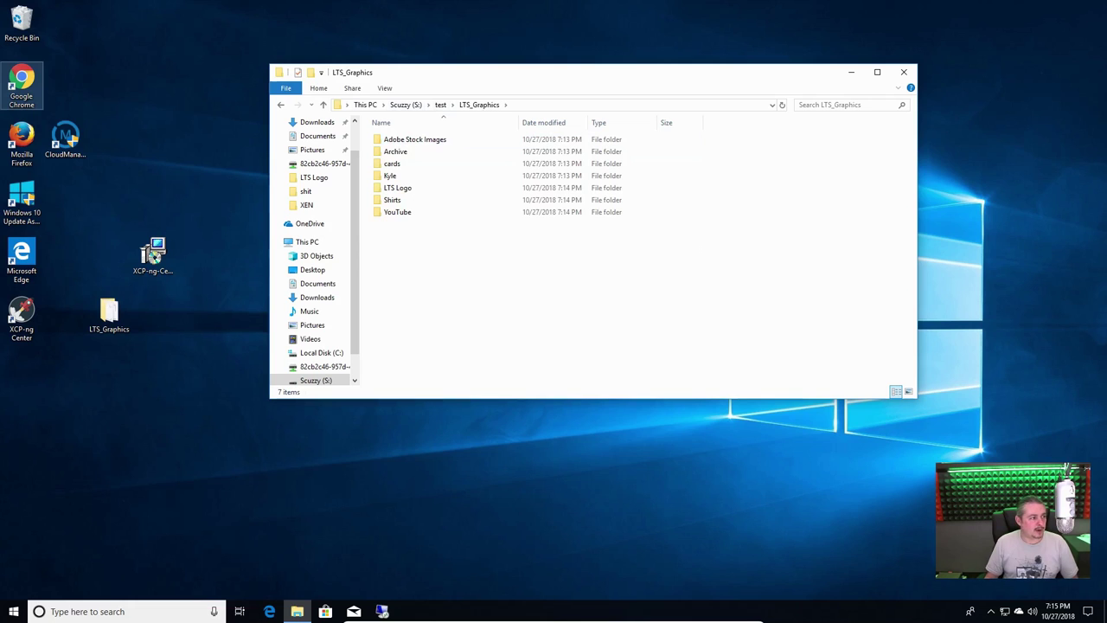
double_click(22, 82)
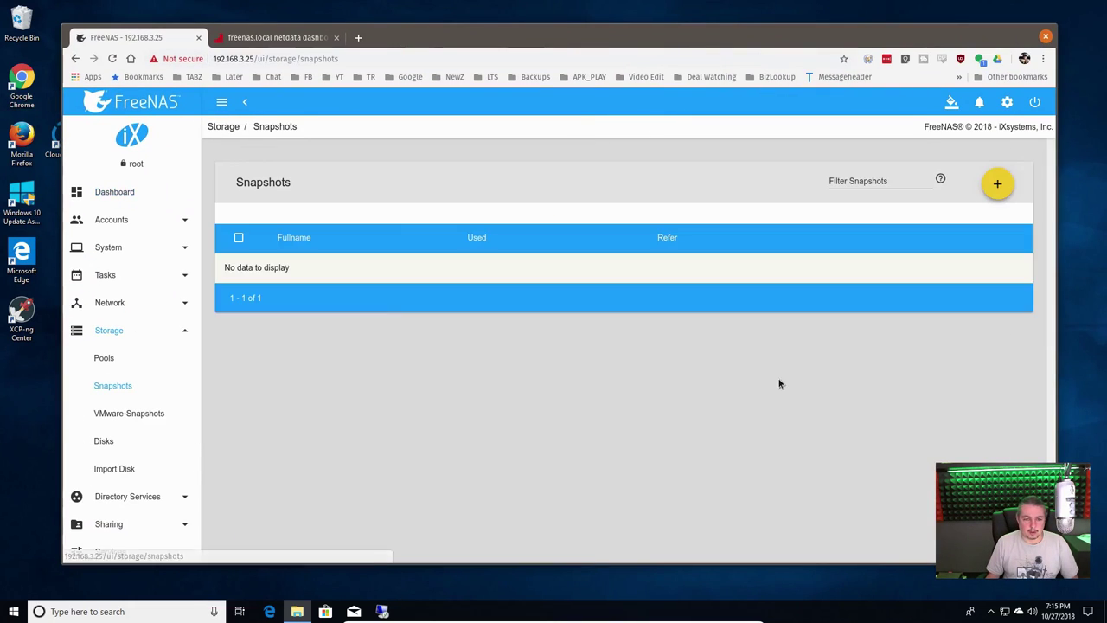
Add a snapshot of Tank1/iScuzzy named 'Before RM RF' and save it
left_click(998, 185)
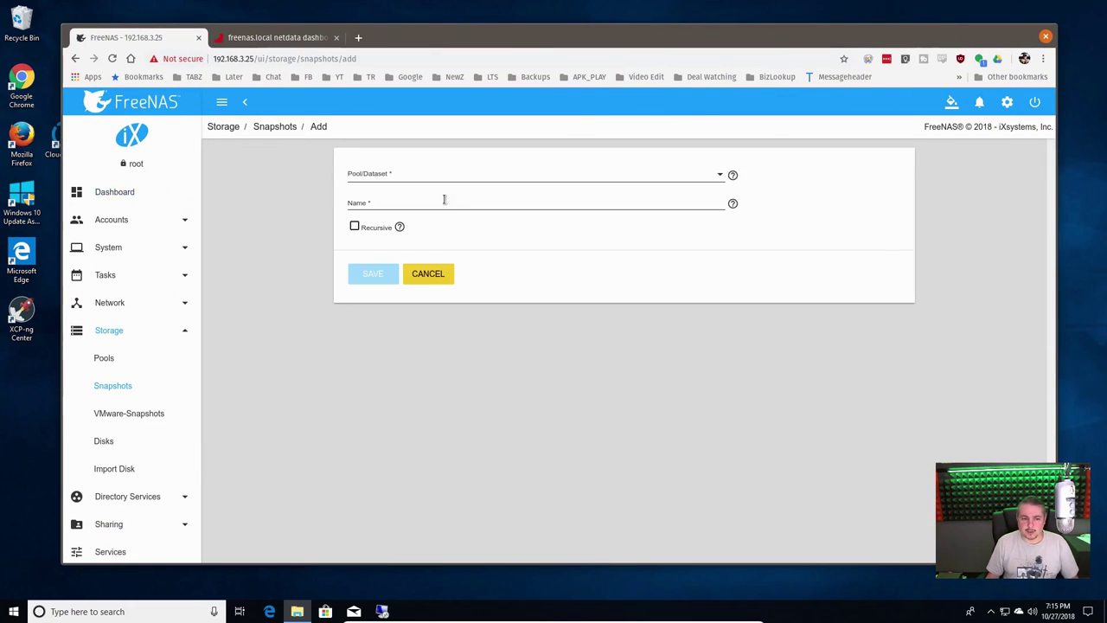
left_click(410, 174)
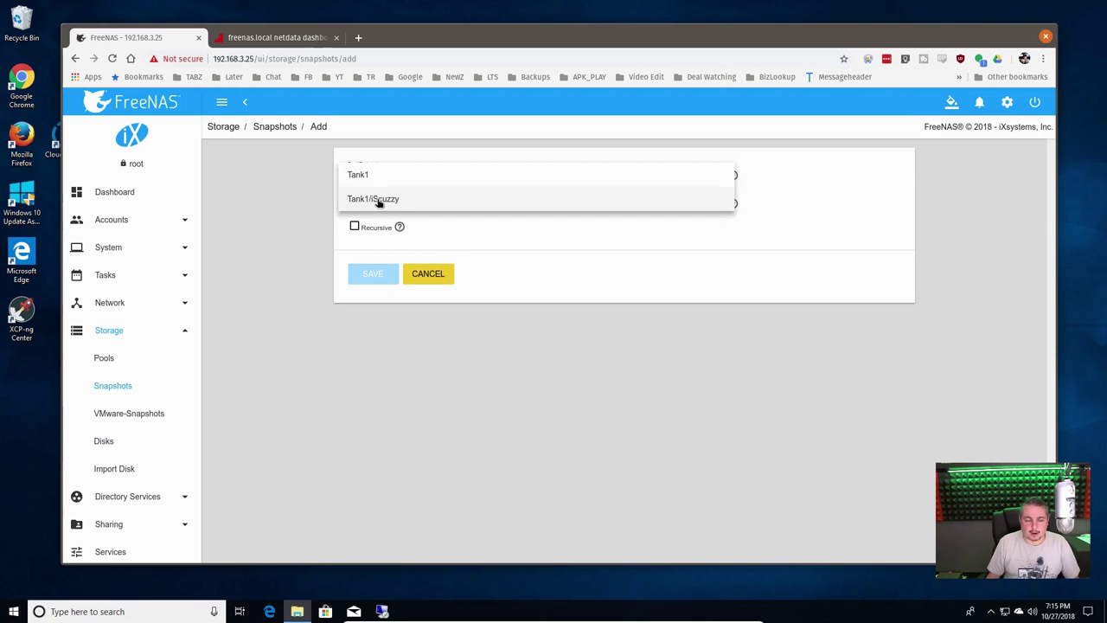
left_click(378, 200)
left_click(379, 200)
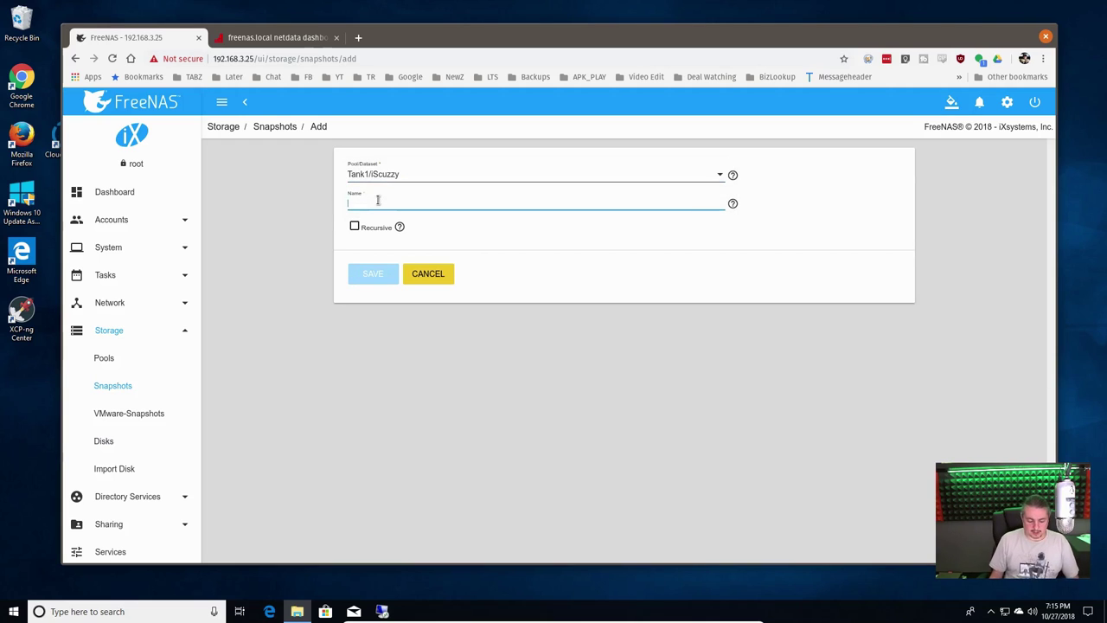
type("B")
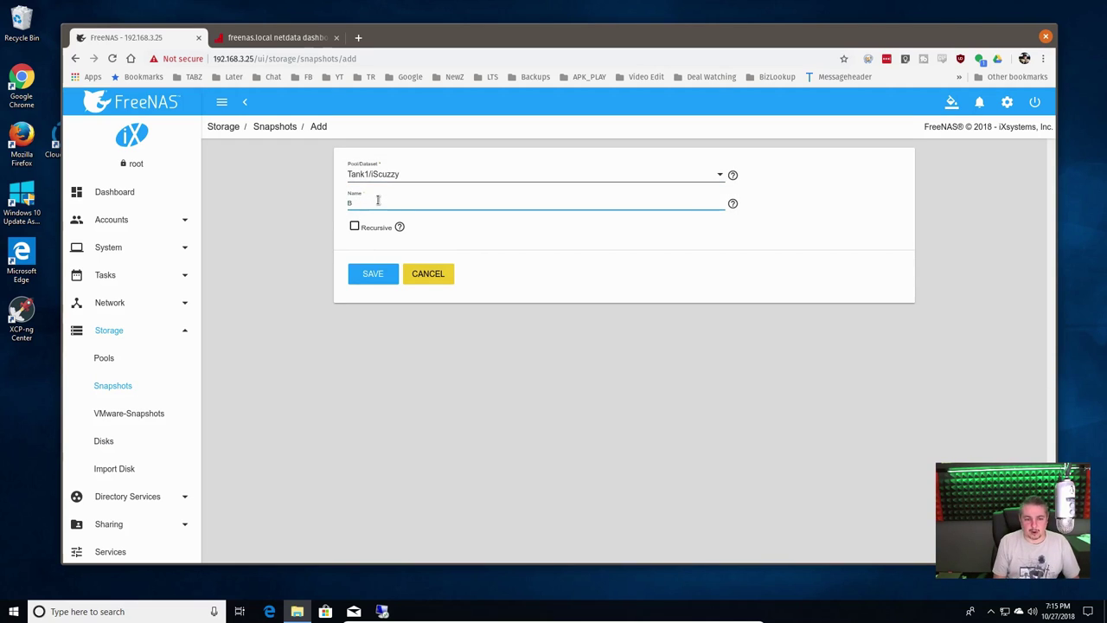
type("efore Rm RF")
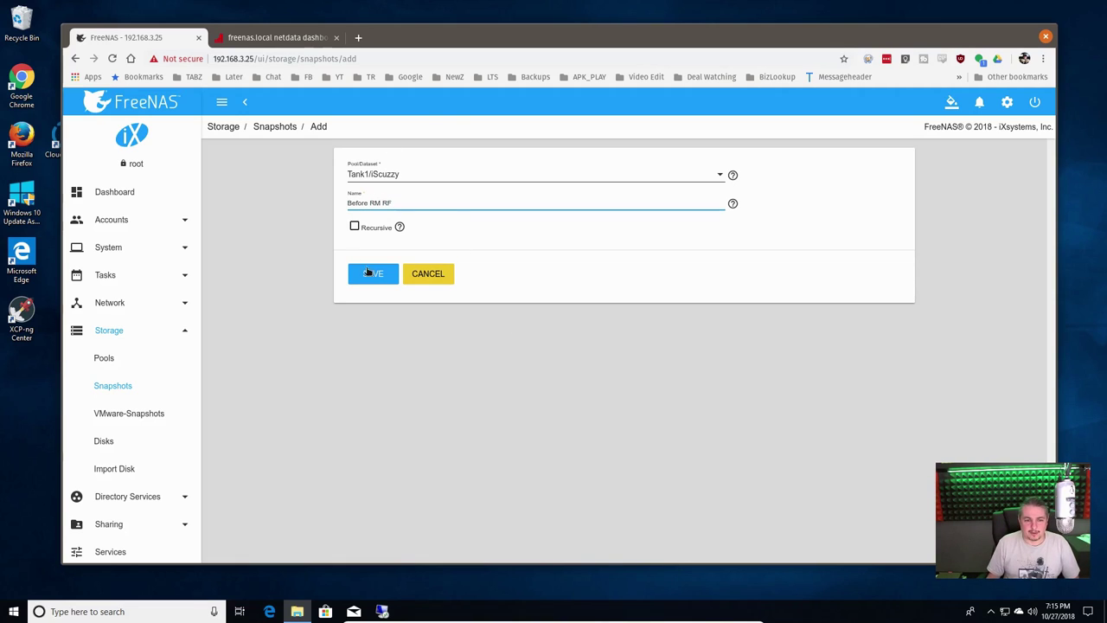
left_click(372, 275)
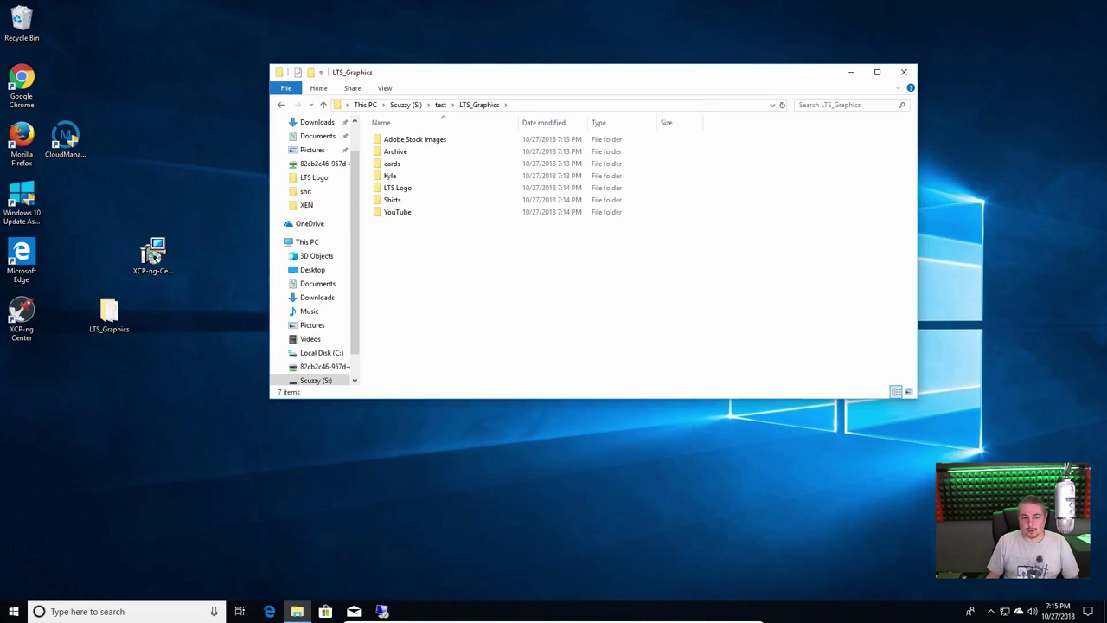
Permanently delete the test folder from the root of Scuzzy (S:) and close the drive window
left_click(441, 105)
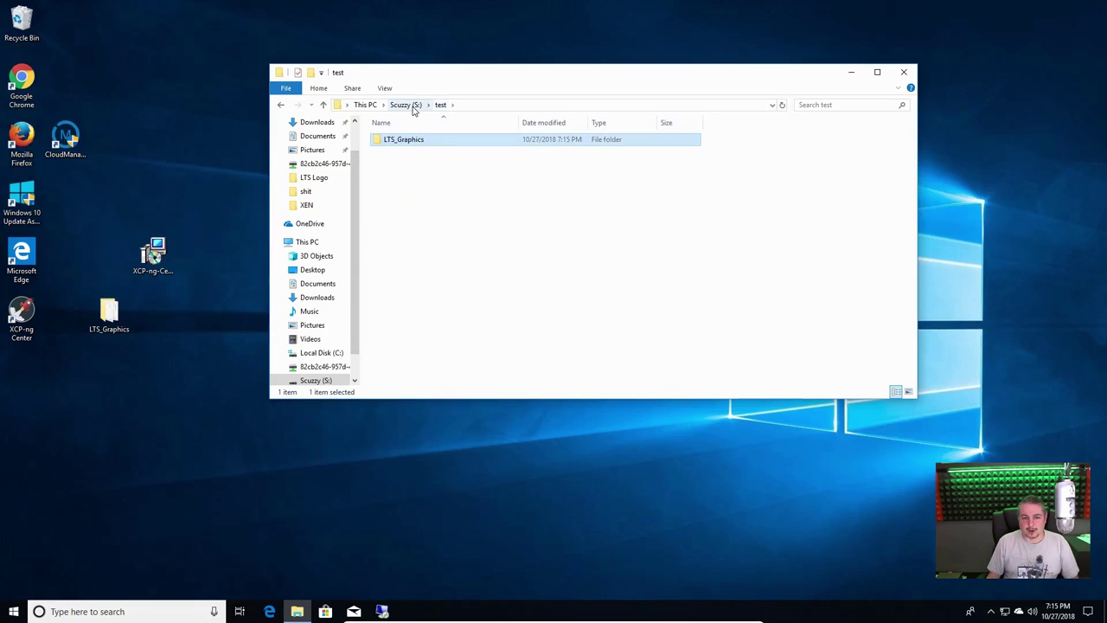
left_click(408, 104)
left_click(474, 190)
left_click_drag(462, 193, 376, 132)
left_click_drag(394, 200, 369, 137)
key("Delete")
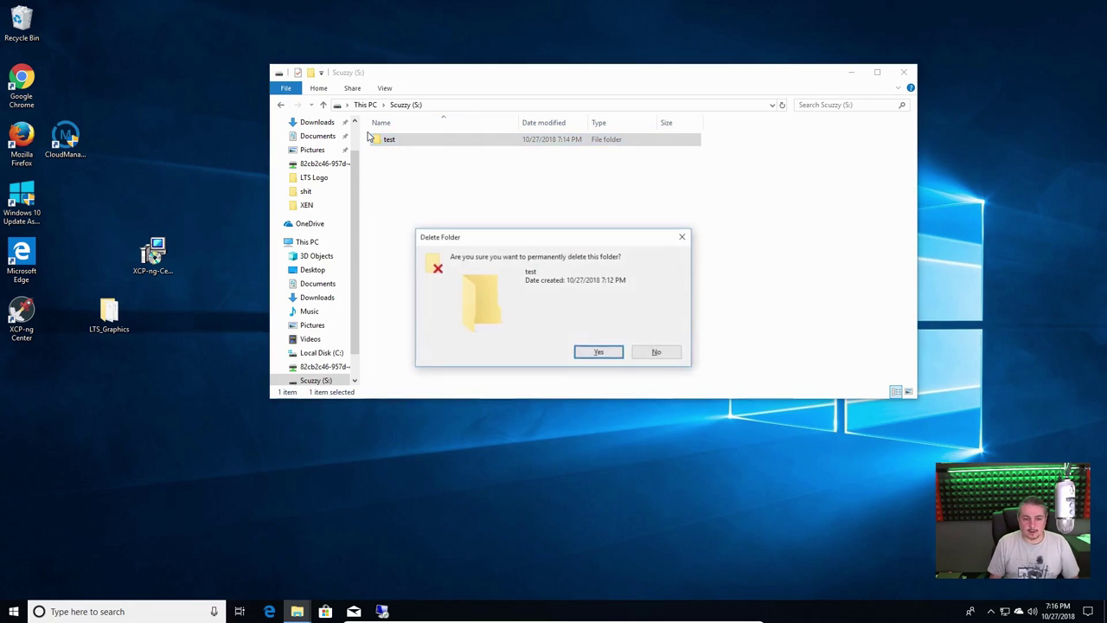
key("Return")
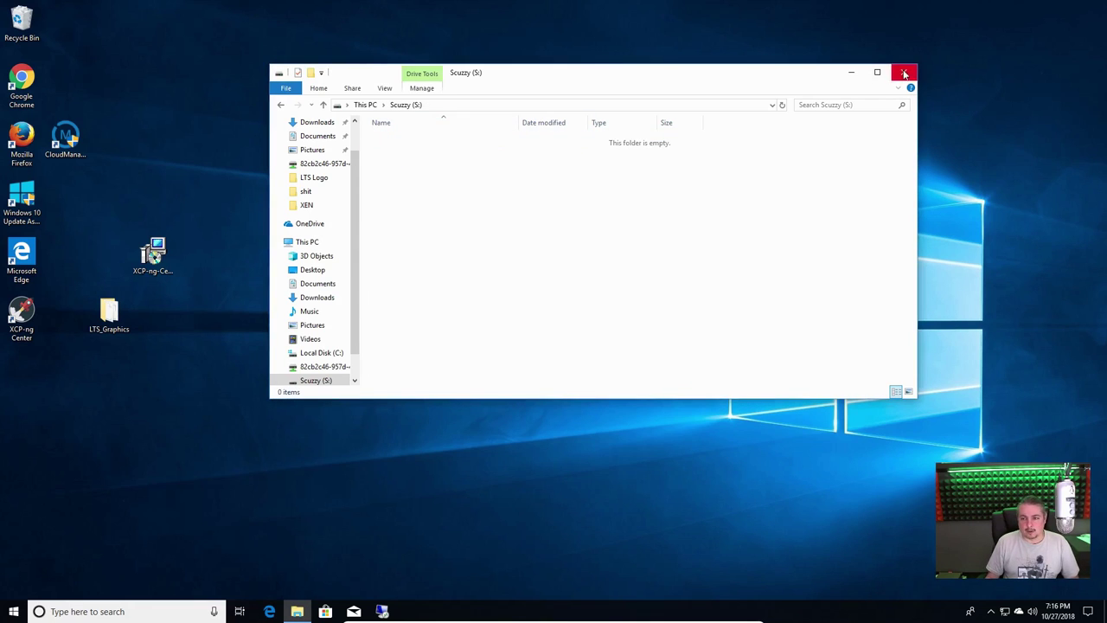
left_click(904, 71)
Open the Windows Start menu's power options, then dismiss them
left_click(14, 611)
left_click(18, 585)
left_click(32, 541)
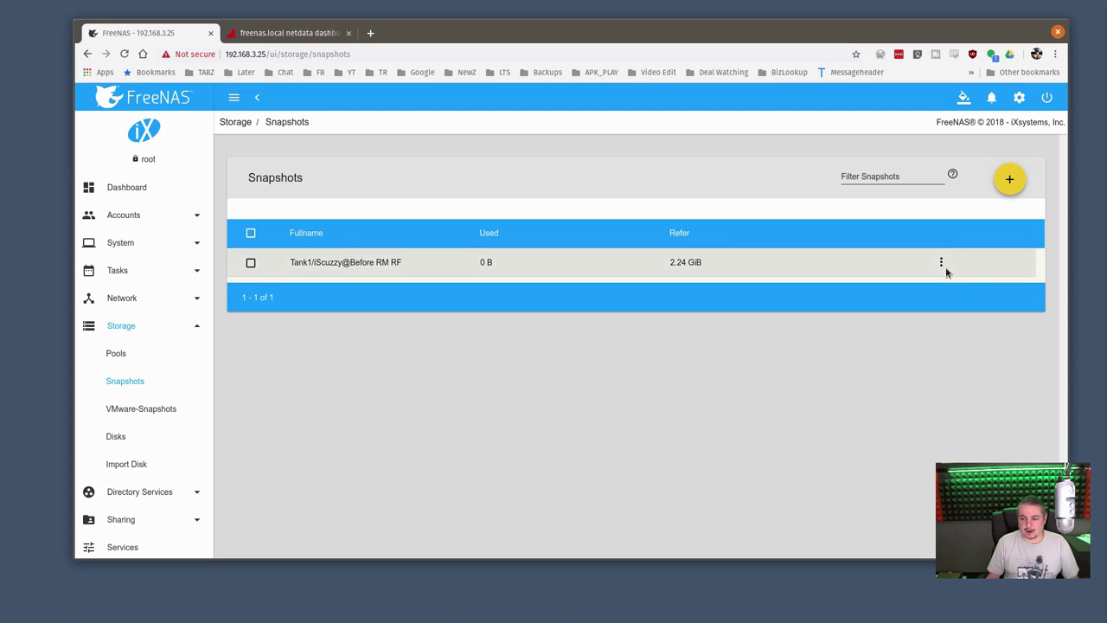
Attempt to roll Tank1/iScuzzy back to the Before RM RF snapshot
left_click(942, 263)
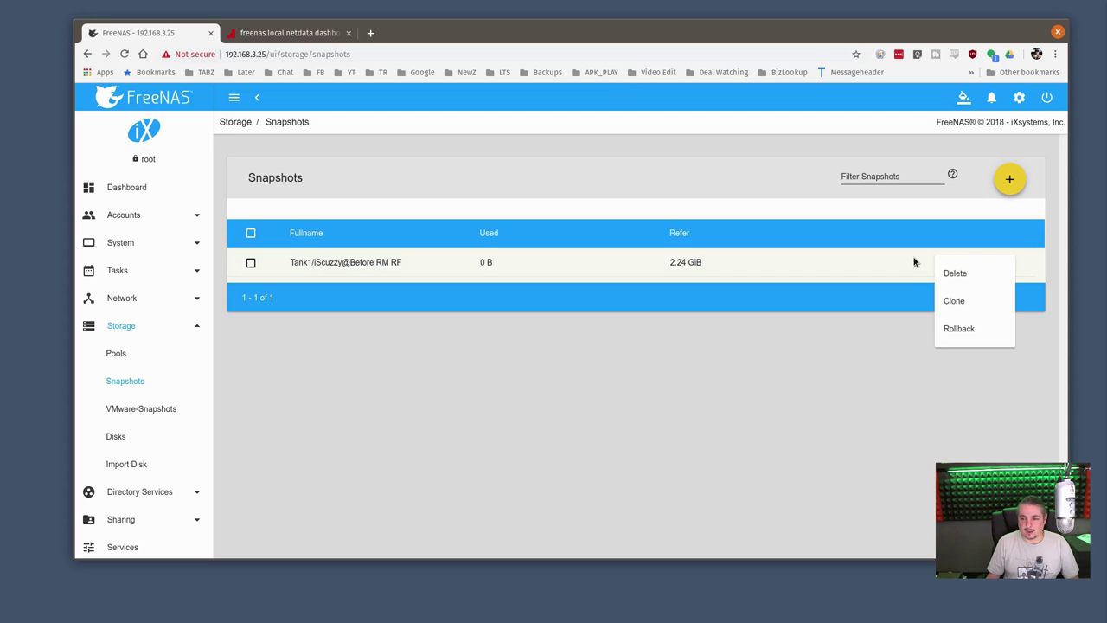
left_click(959, 329)
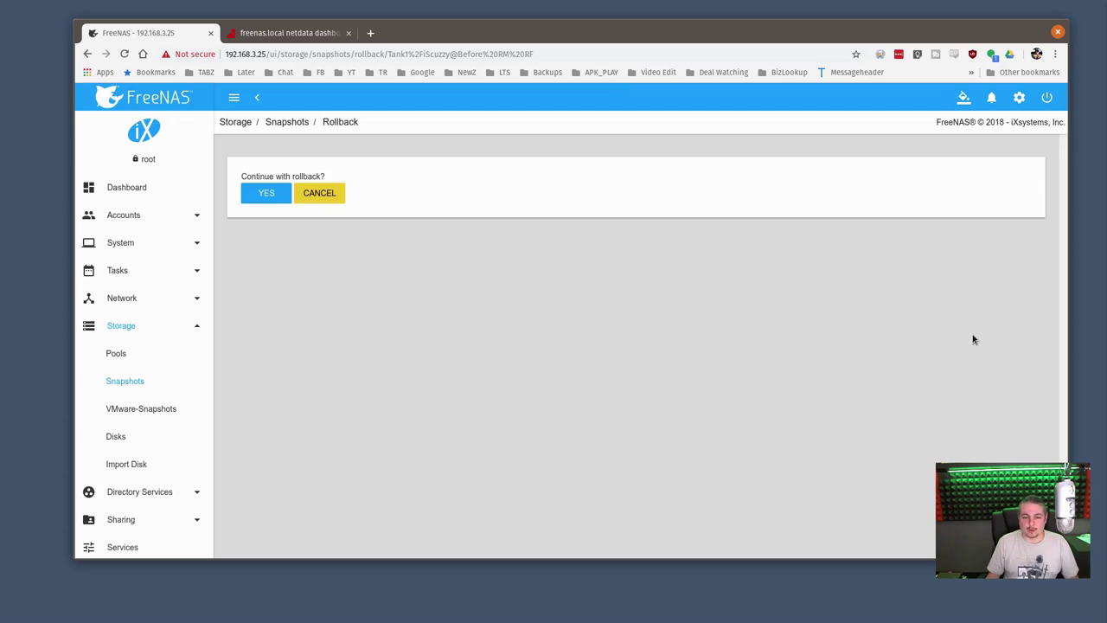
left_click(275, 194)
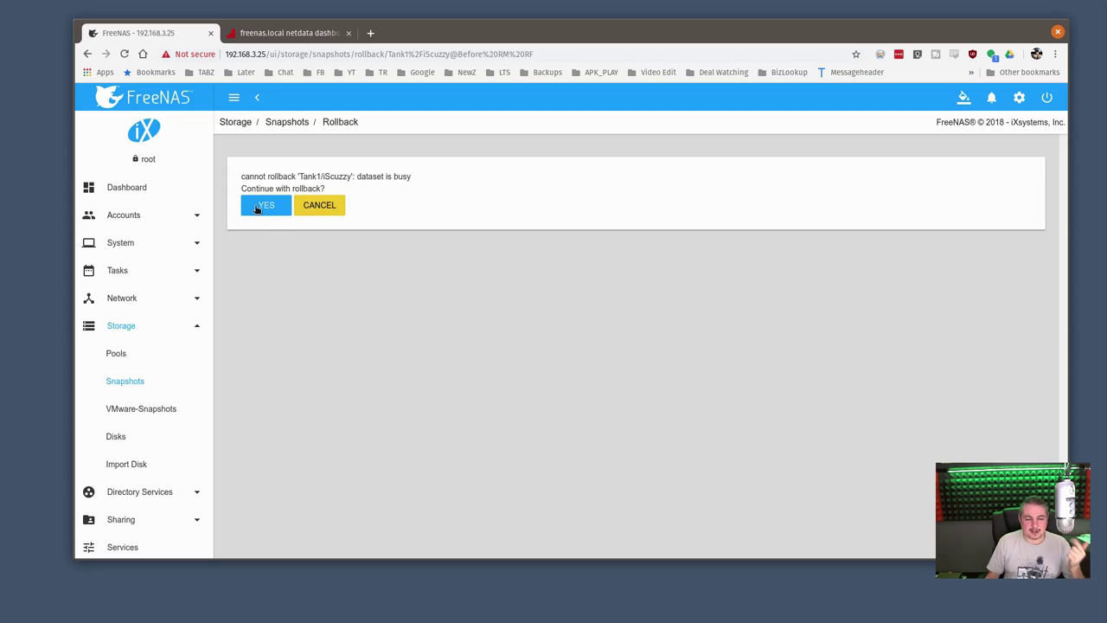
Open the iSCSI service settings from Services and show its Targets
scroll(136, 432, "down", 3)
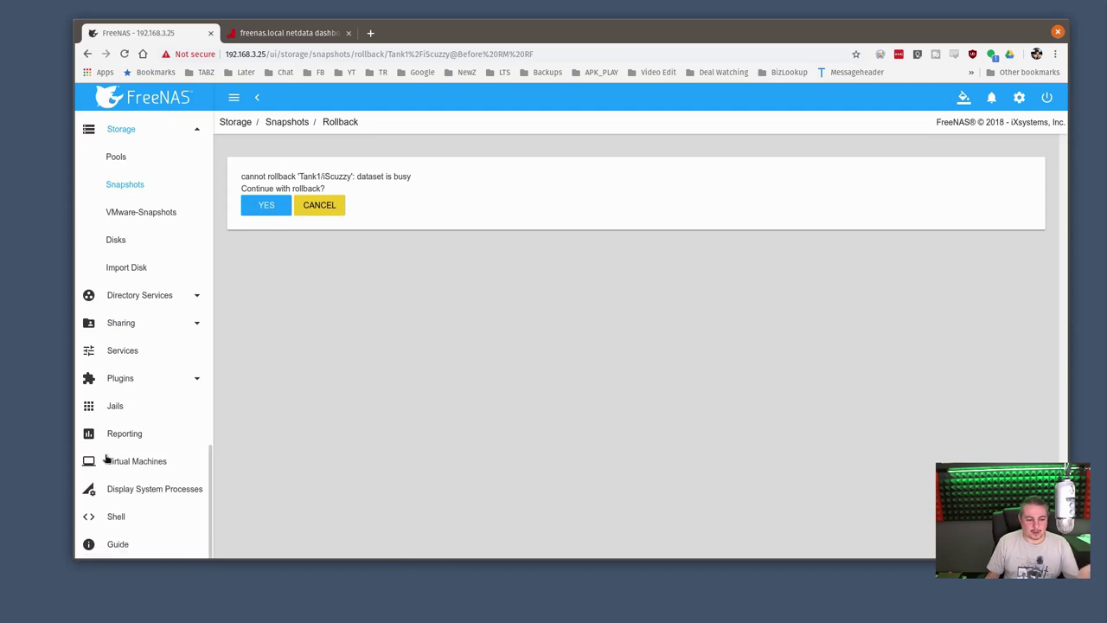
left_click(143, 350)
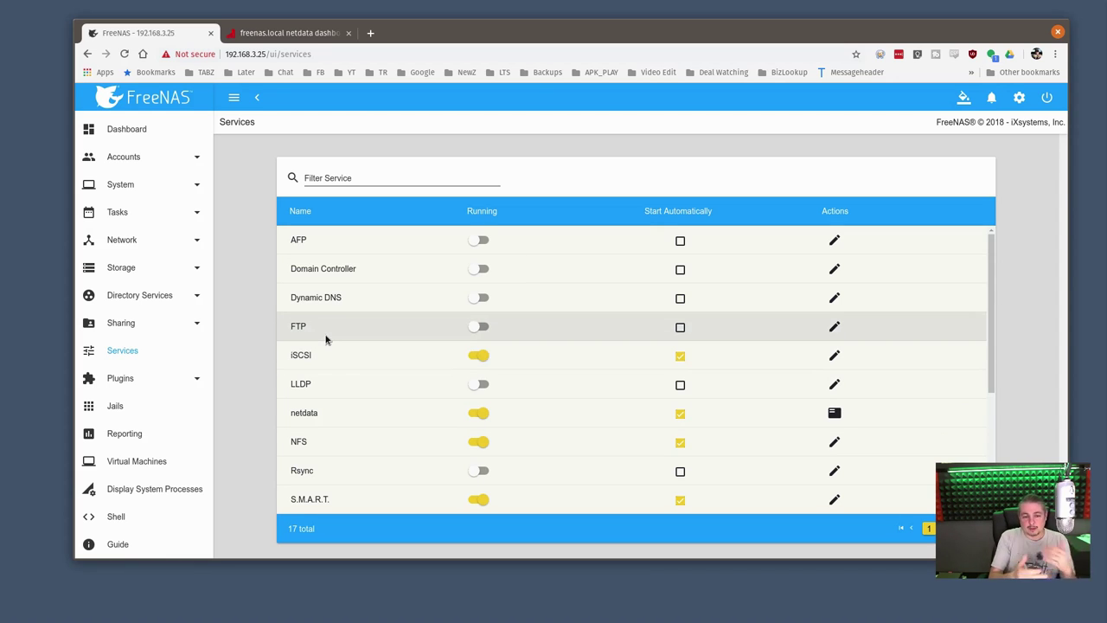
left_click(834, 356)
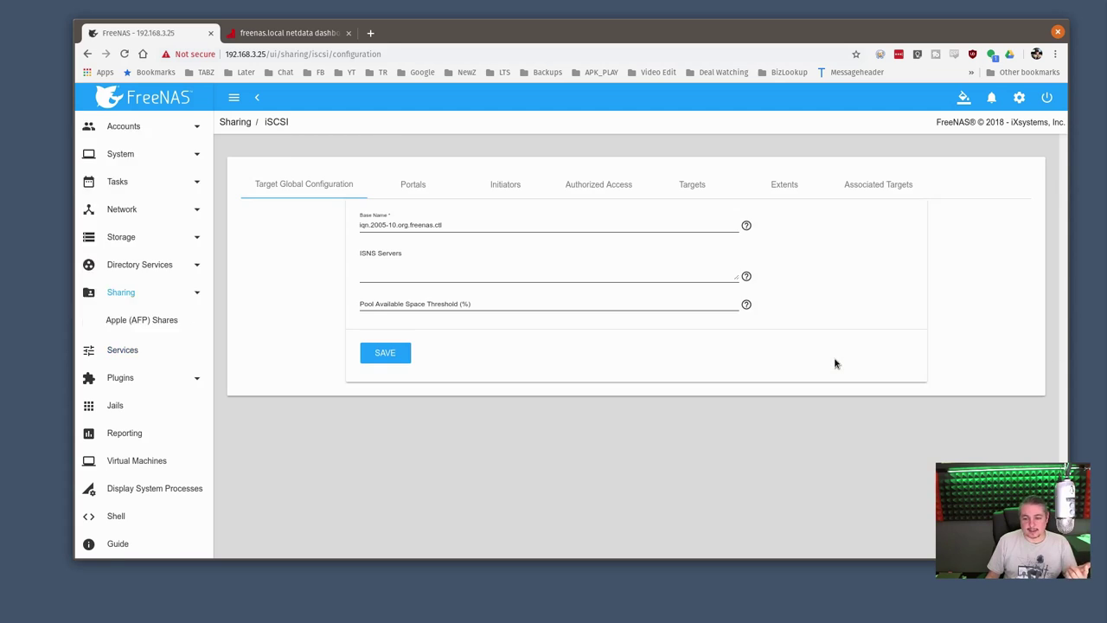
left_click(697, 185)
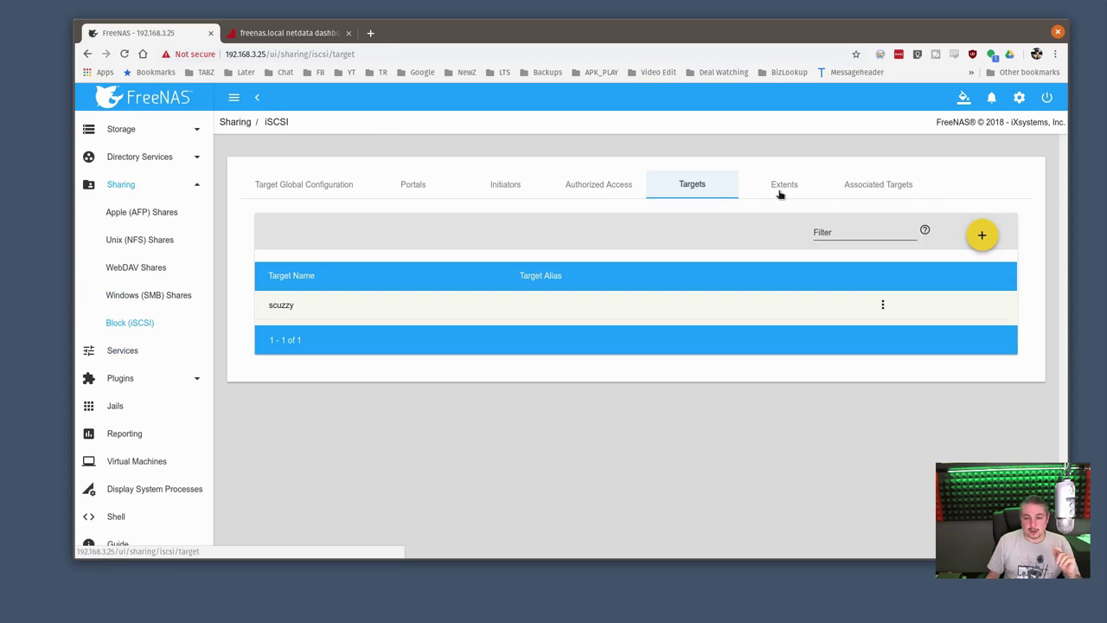
Start a new iSCSI extent with type Device, leaving the name and device unselected
left_click(783, 190)
left_click(982, 236)
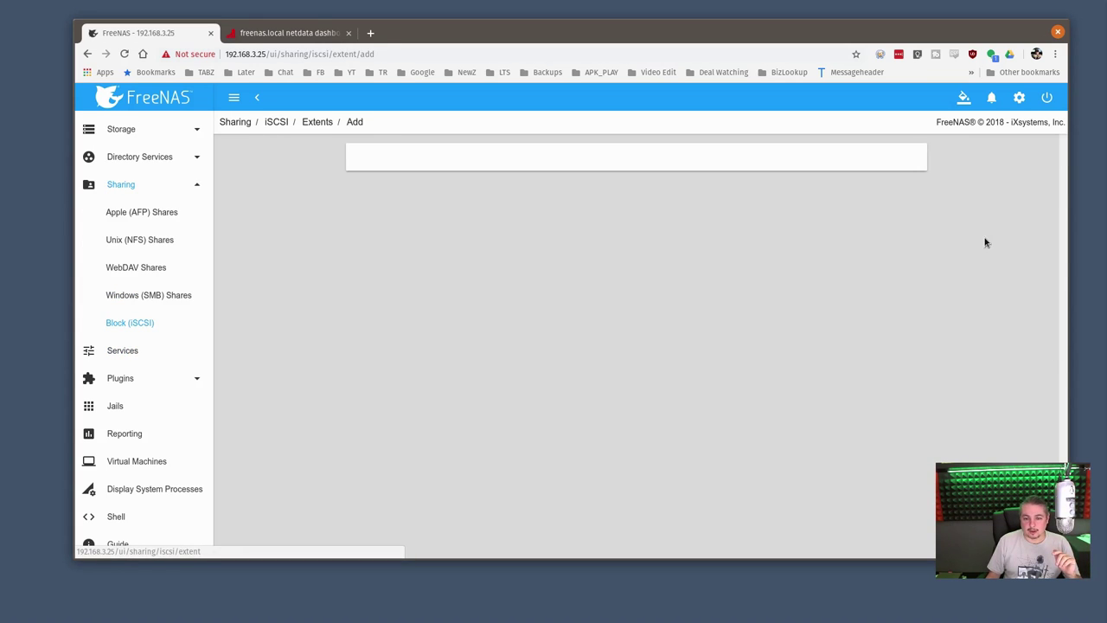
left_click(385, 177)
left_click(388, 197)
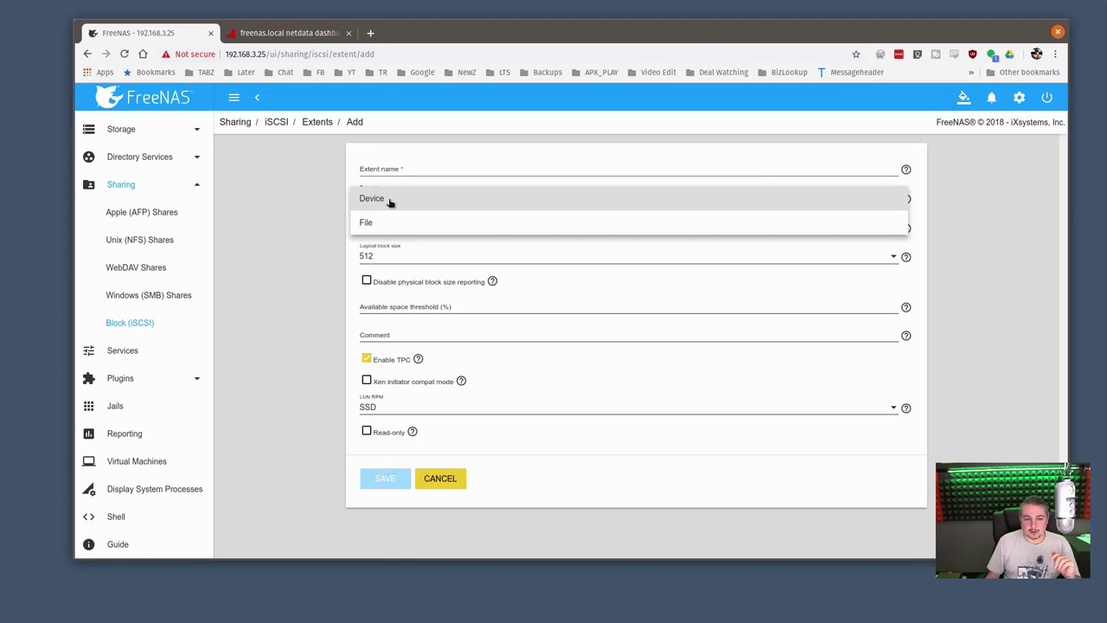
left_click(389, 202)
left_click(390, 229)
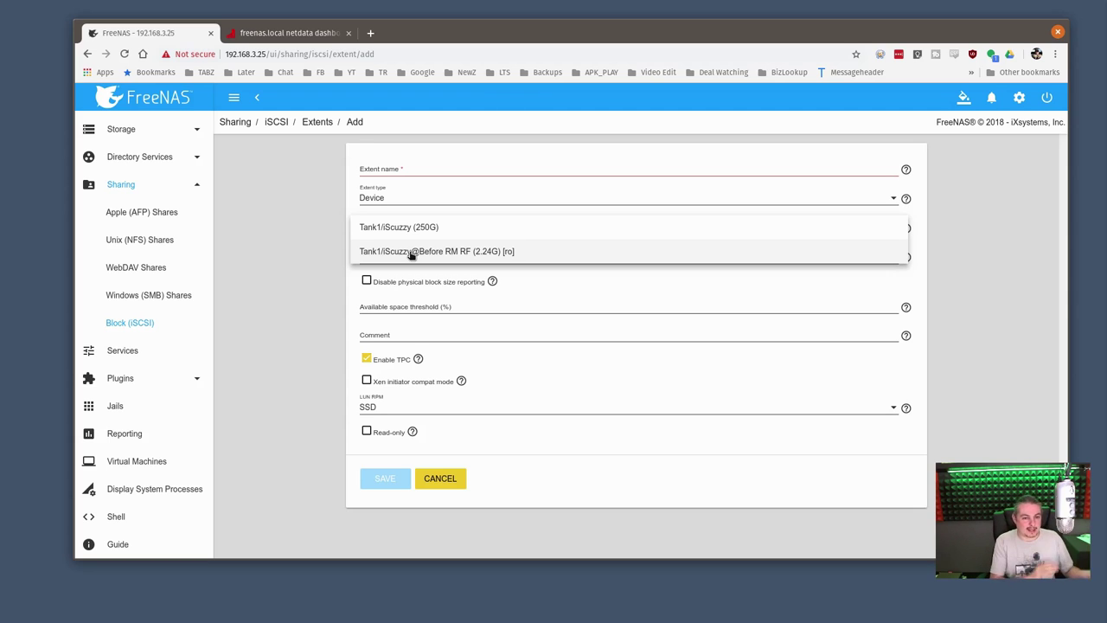
left_click(306, 178)
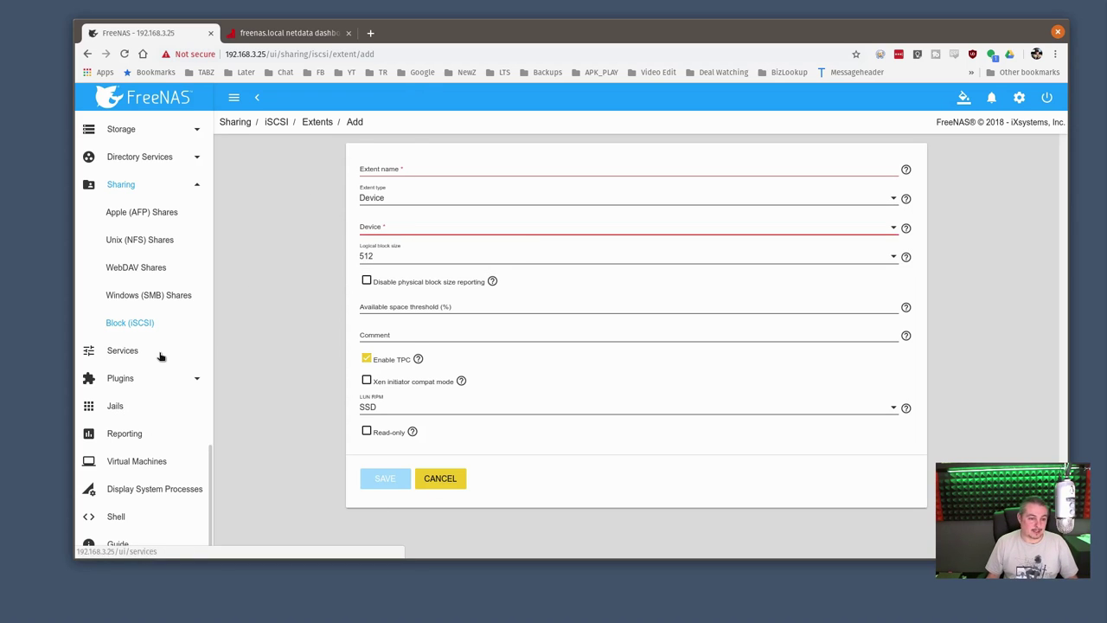
Stop the iSCSI service in FreeNAS
left_click(132, 353)
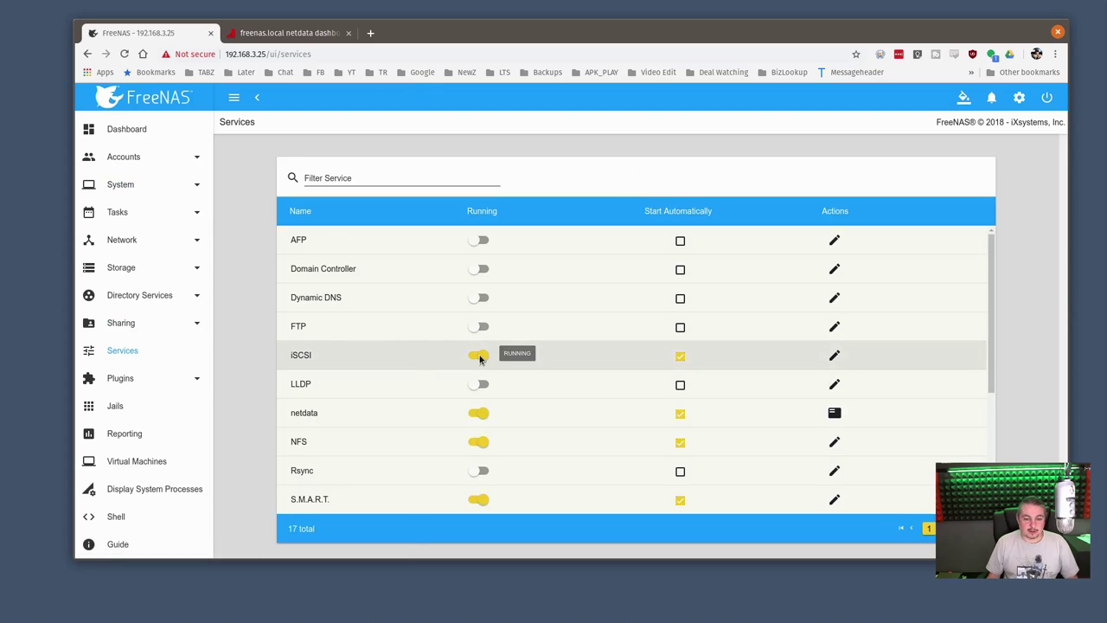
left_click(481, 357)
left_click(655, 357)
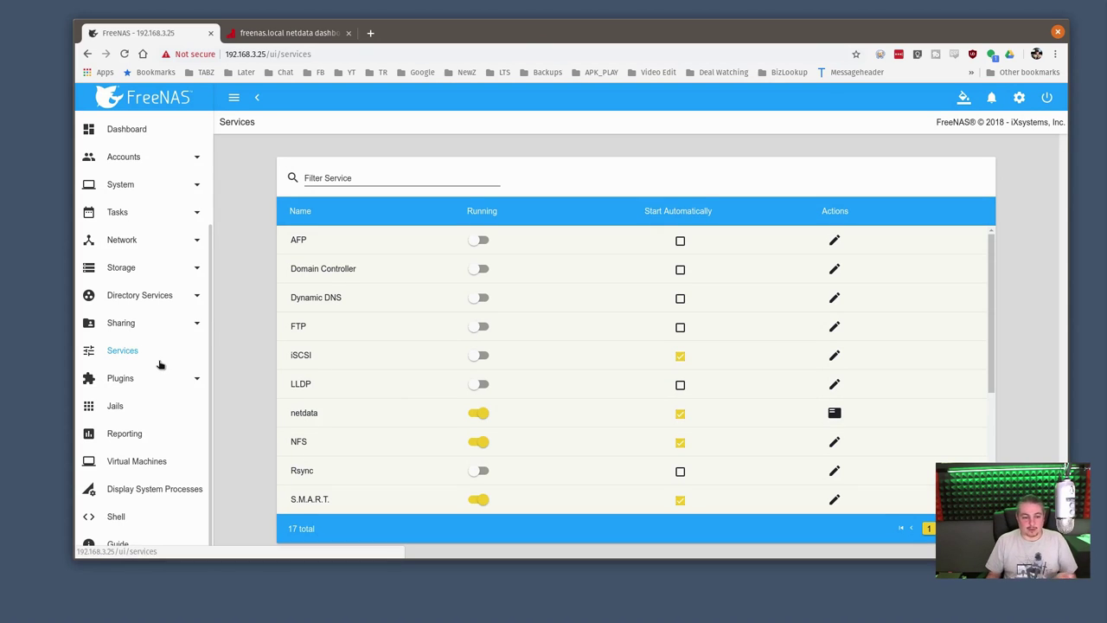
Roll Tank1/iScuzzy back to the 'Before RM RF' snapshot
left_click(166, 274)
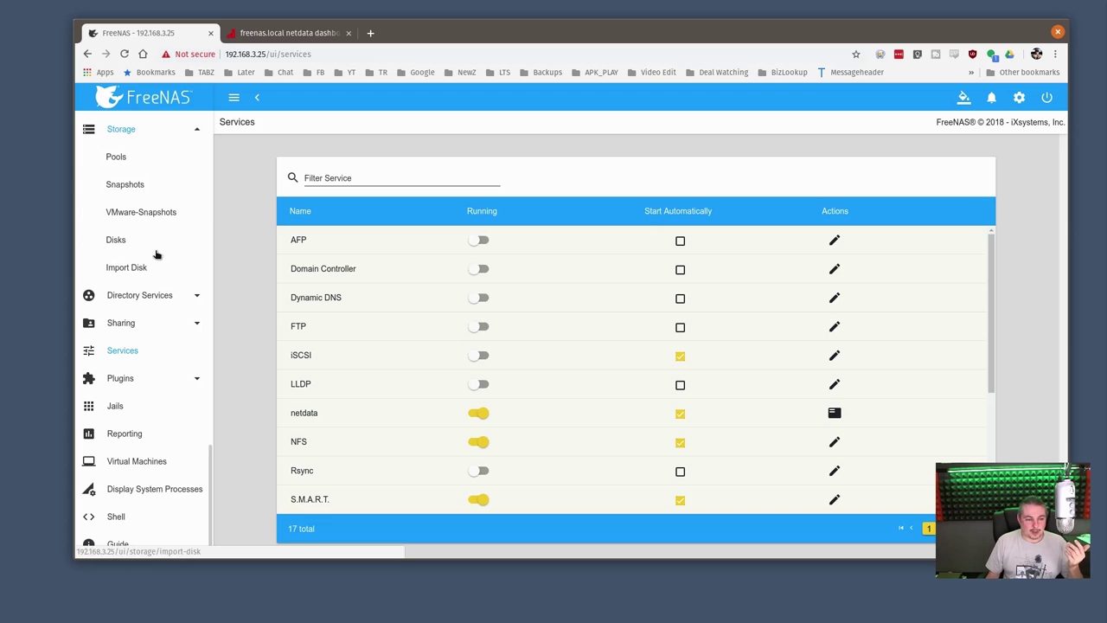
left_click(143, 187)
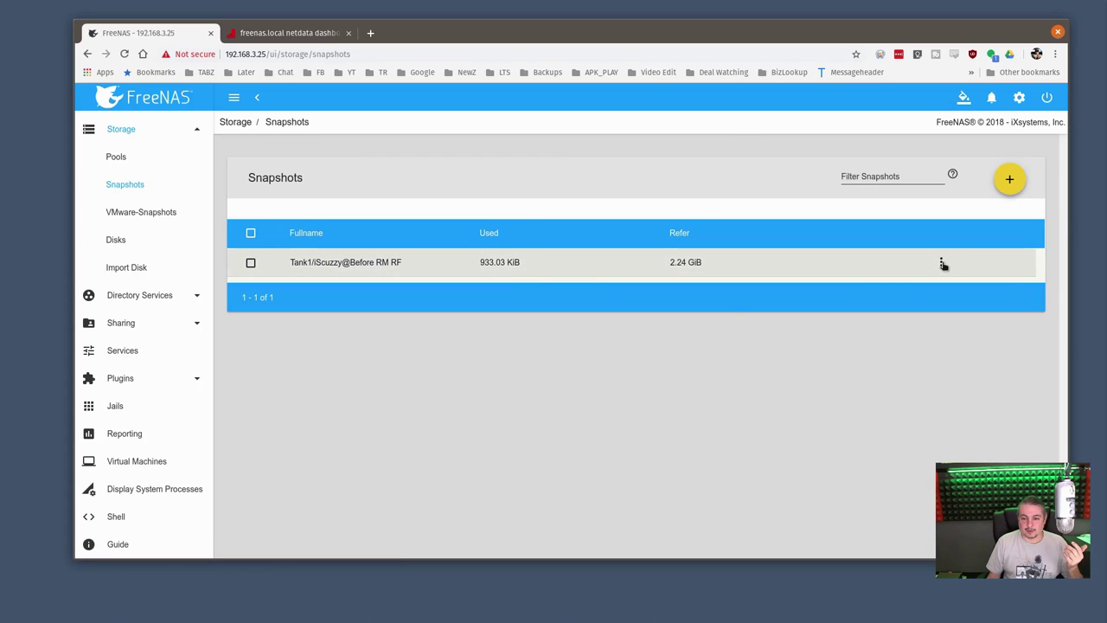
left_click(943, 264)
left_click(983, 333)
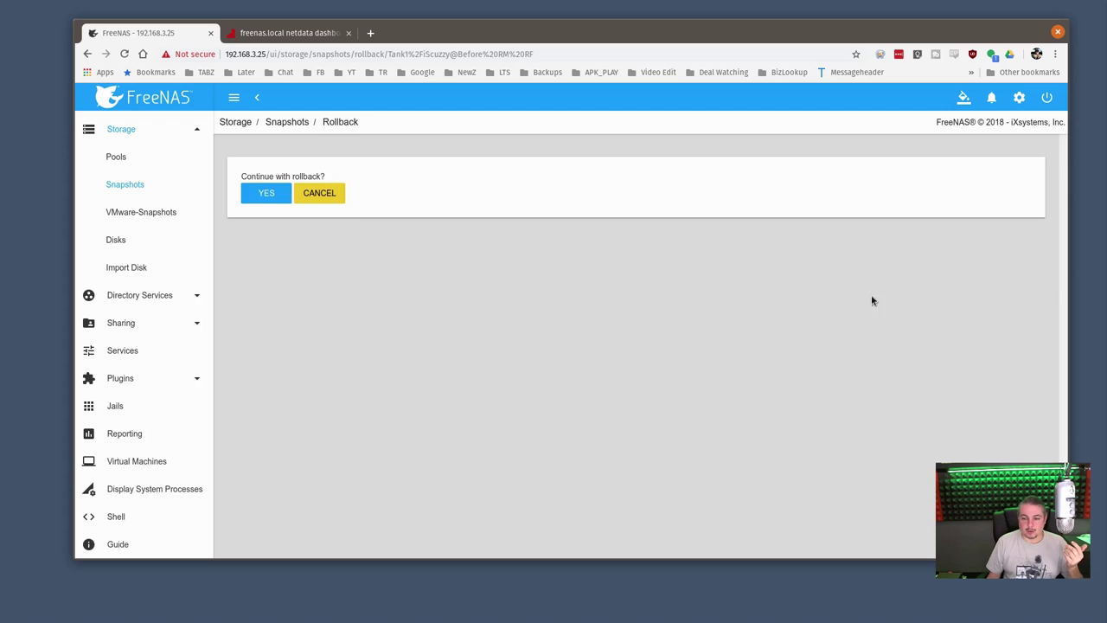
left_click(267, 192)
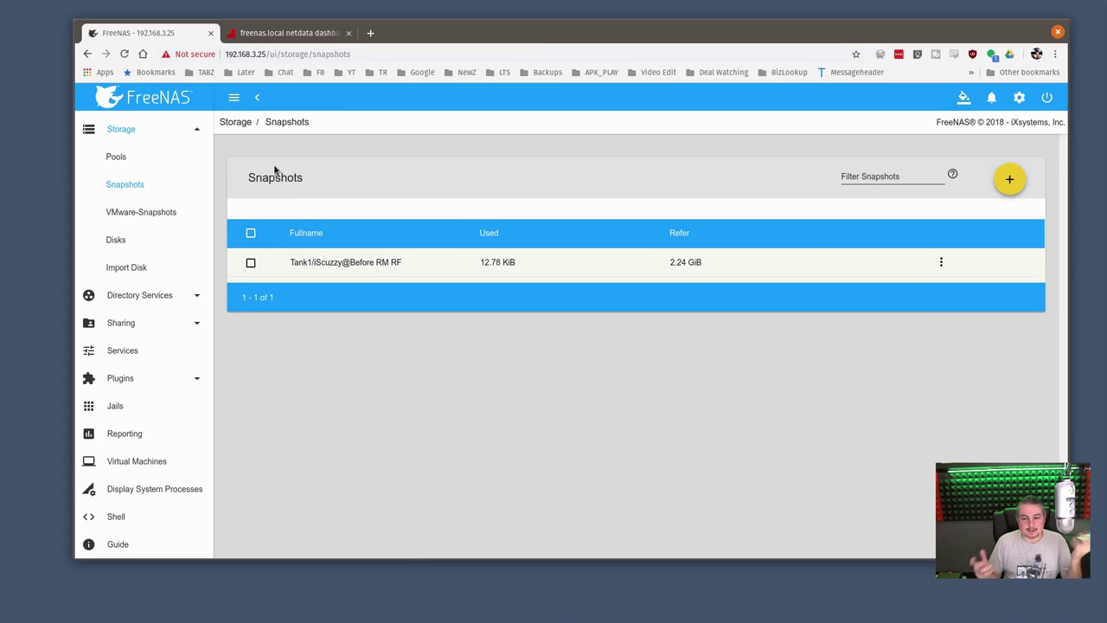
Minimize the Chrome browser to show the desktop
double_click(629, 24)
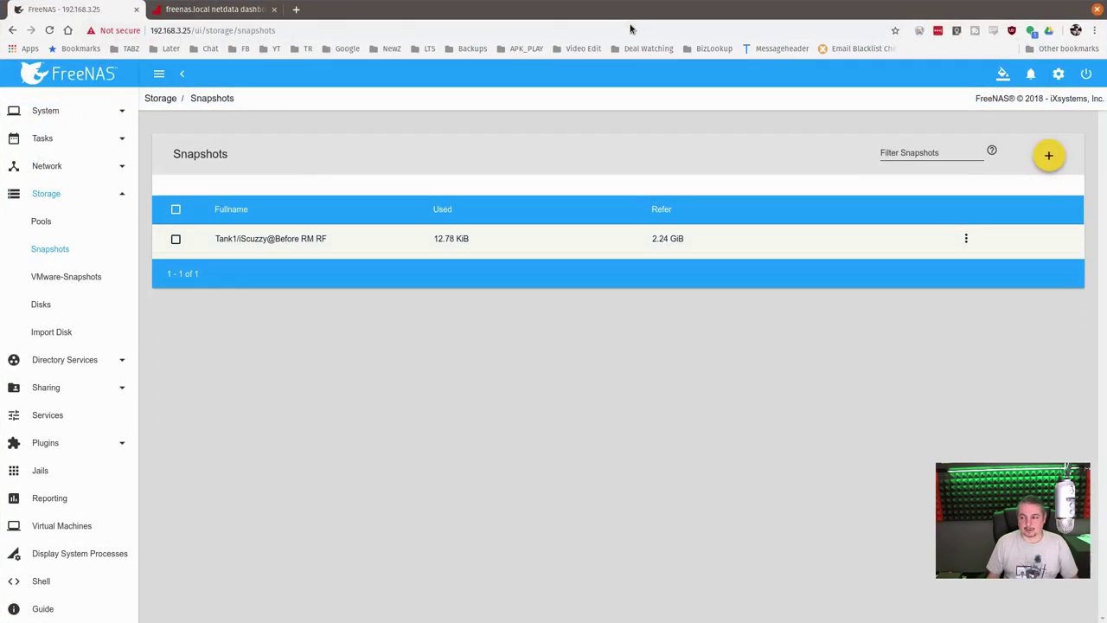
double_click(630, 20)
left_click_drag(675, 29, 670, 31)
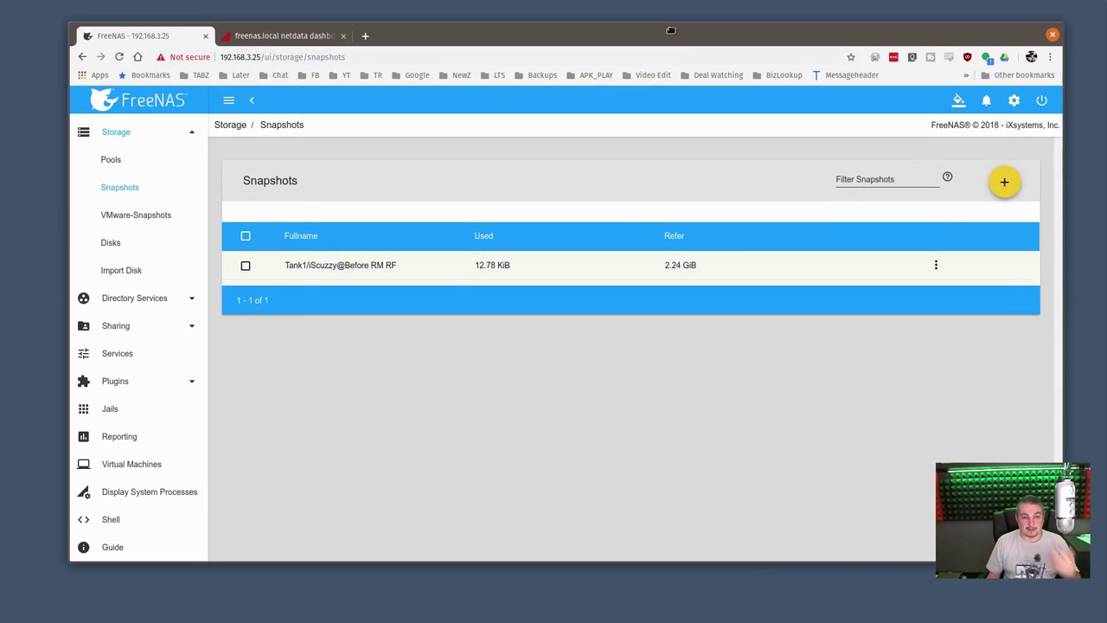
key("super+d")
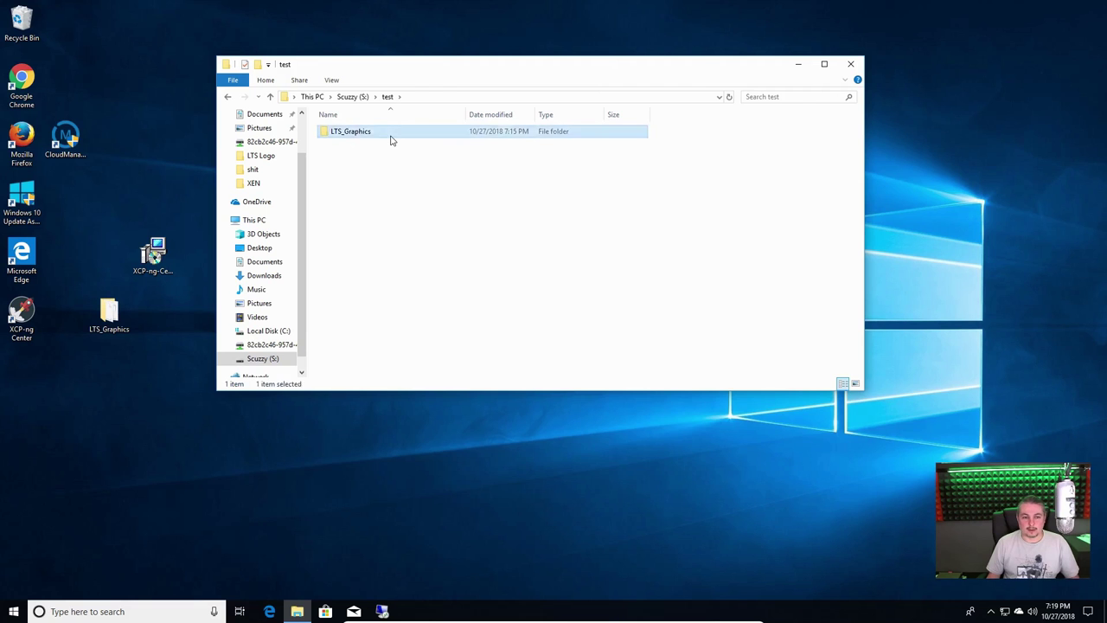
Browse the LTS_Graphics folder and the Scuzzy (S:) drive, then close Explorer
double_click(385, 131)
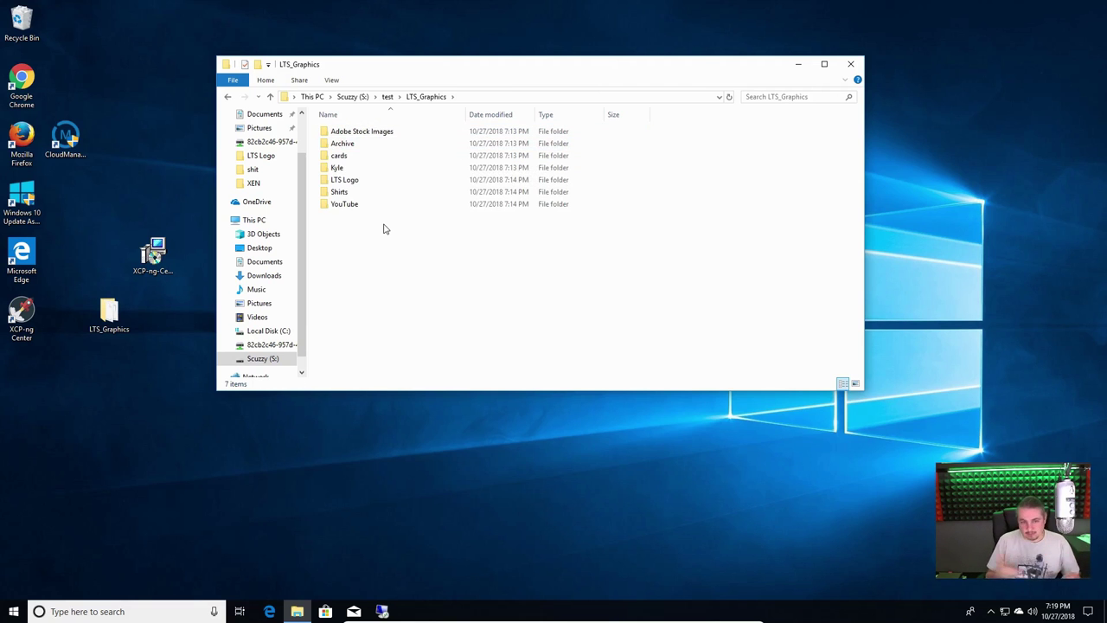
left_click(352, 96)
left_click_drag(507, 68, 516, 97)
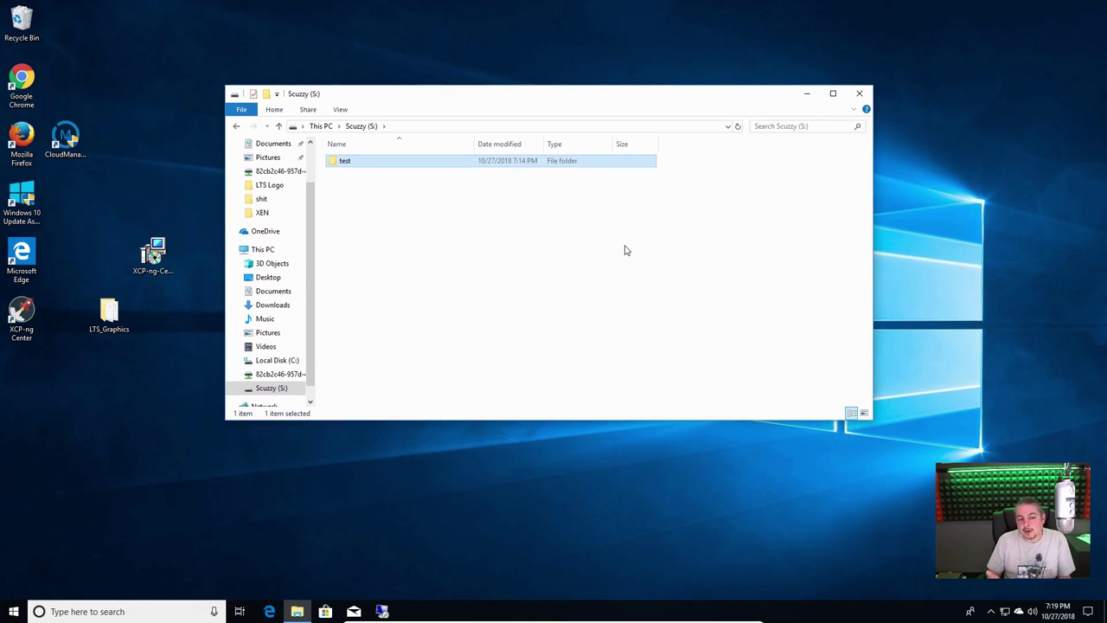
left_click(858, 92)
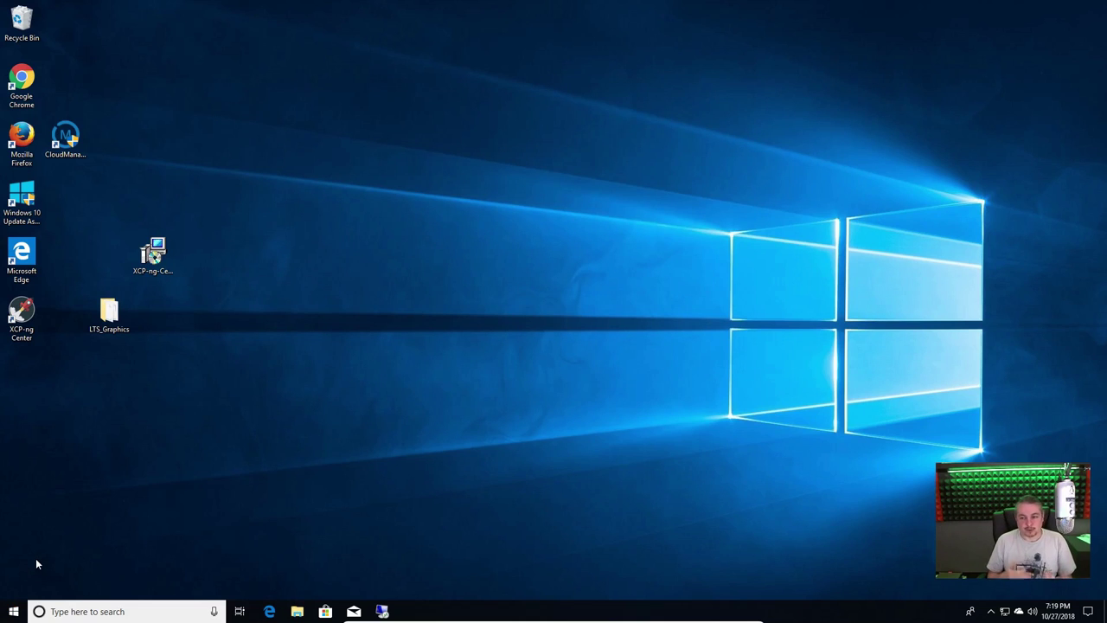
Shut down Windows from the Start menu power options
left_click(14, 611)
left_click(14, 588)
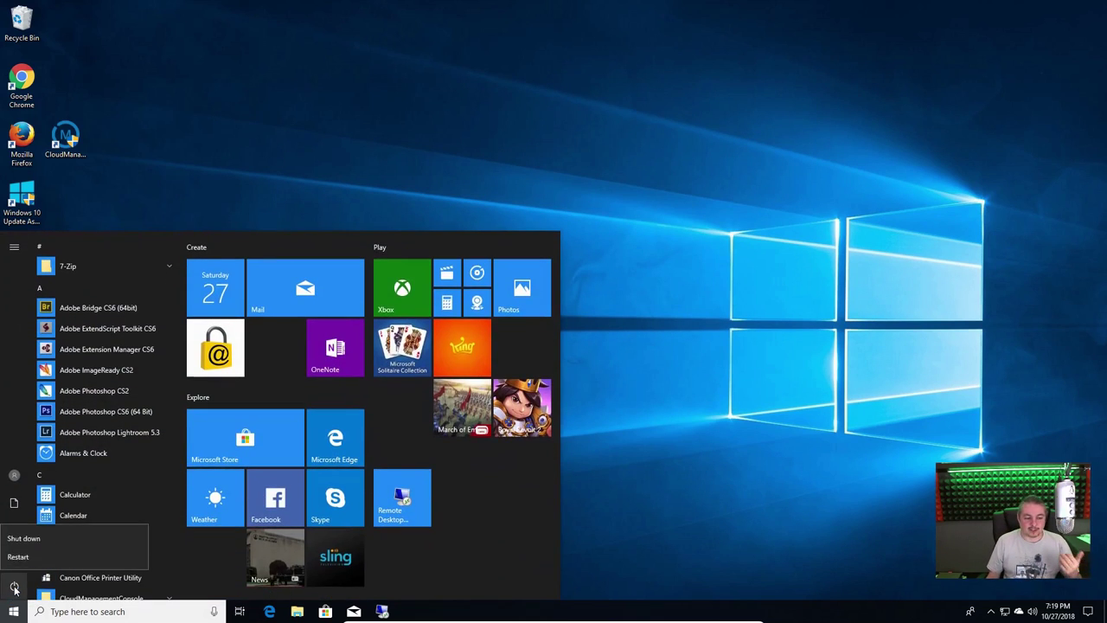
left_click(23, 537)
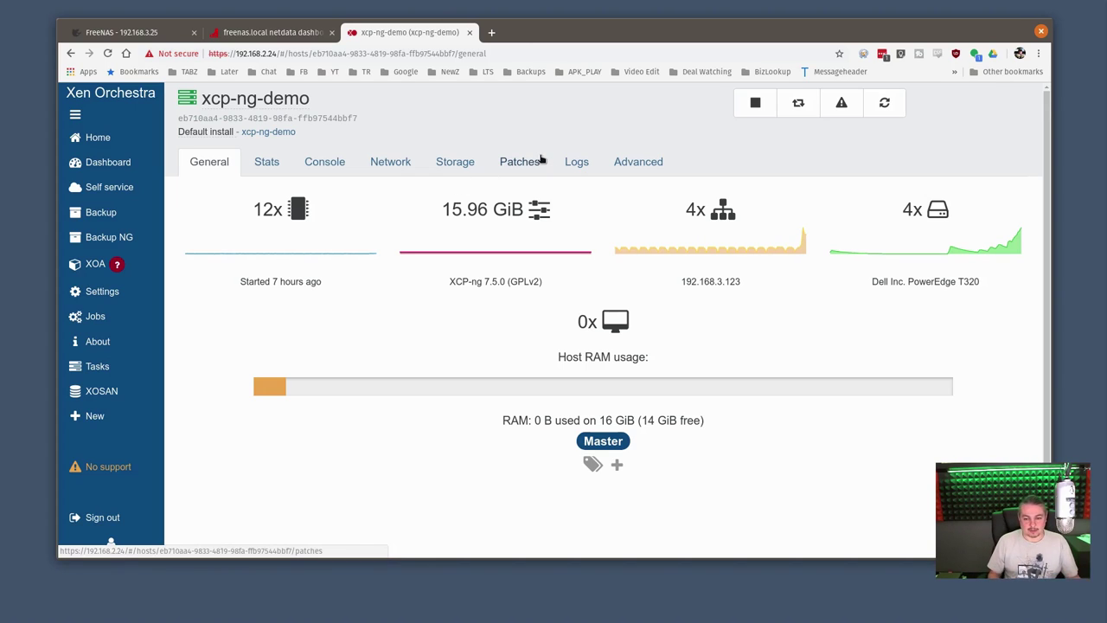
Show the xcp-ng-demo host's Storage tab listing its four repositories
left_click(474, 159)
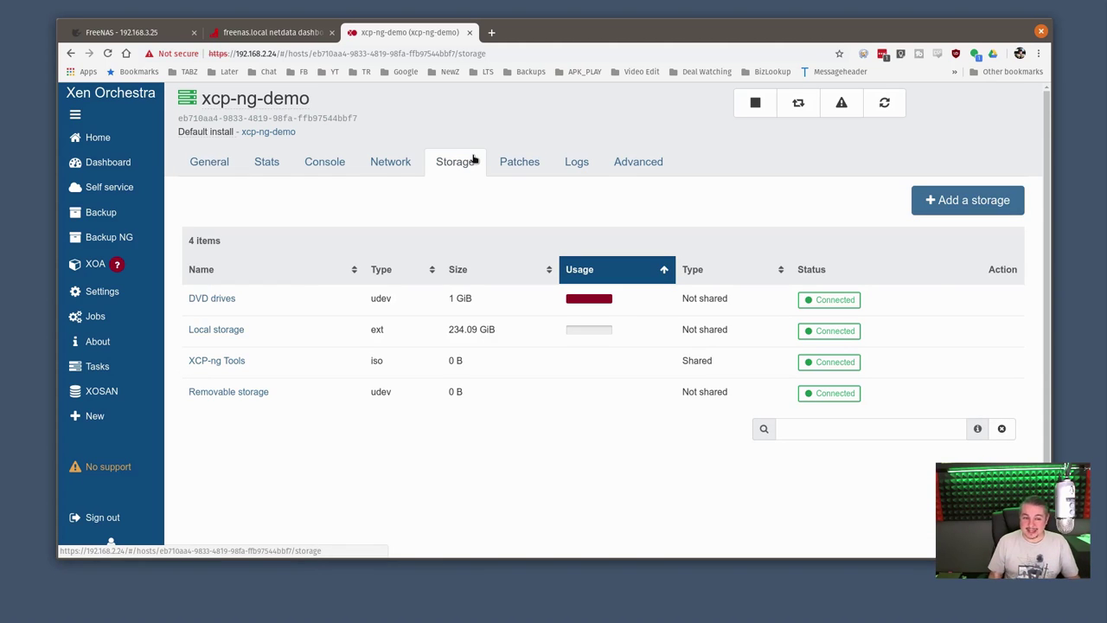
Edit the ScuzzyOne extent to enable Xen initiator compat mode and save it
left_click(121, 32)
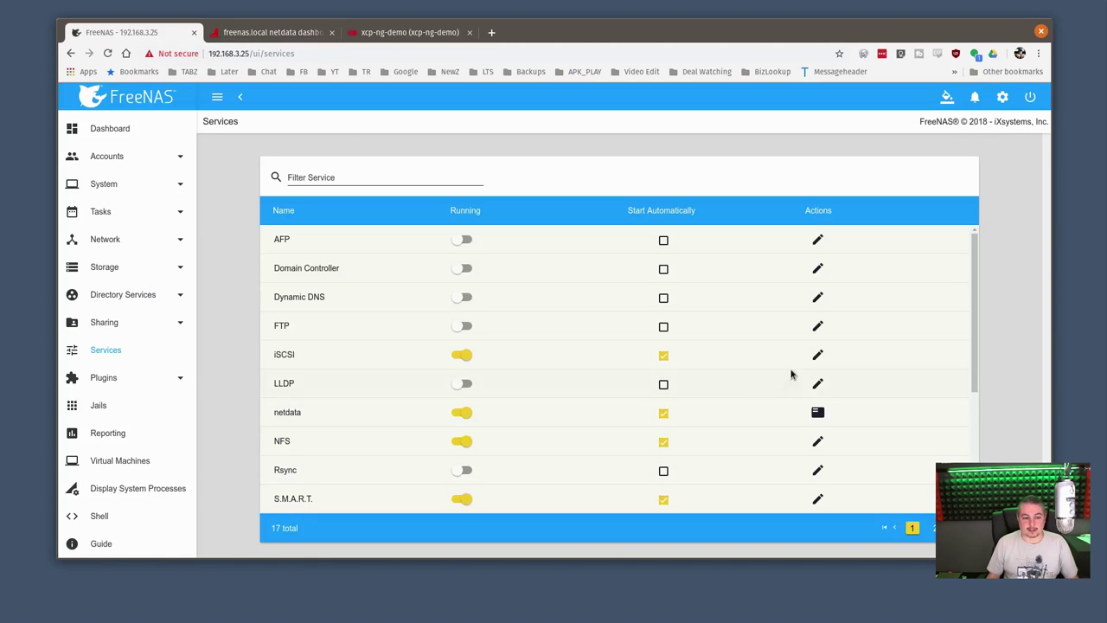
left_click(822, 356)
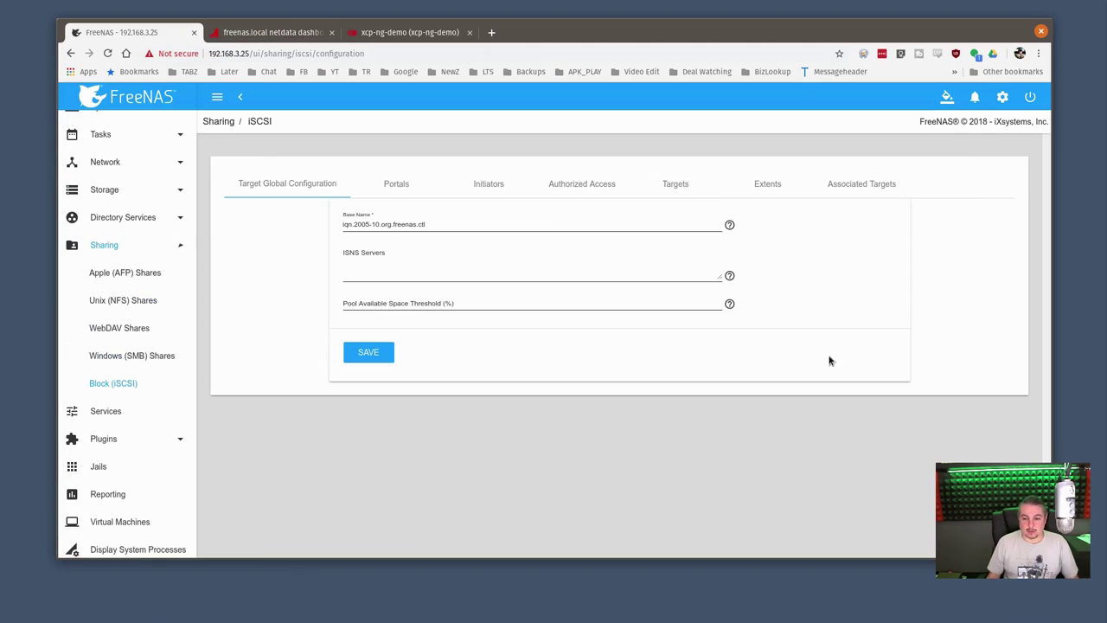
left_click(766, 185)
left_click(866, 304)
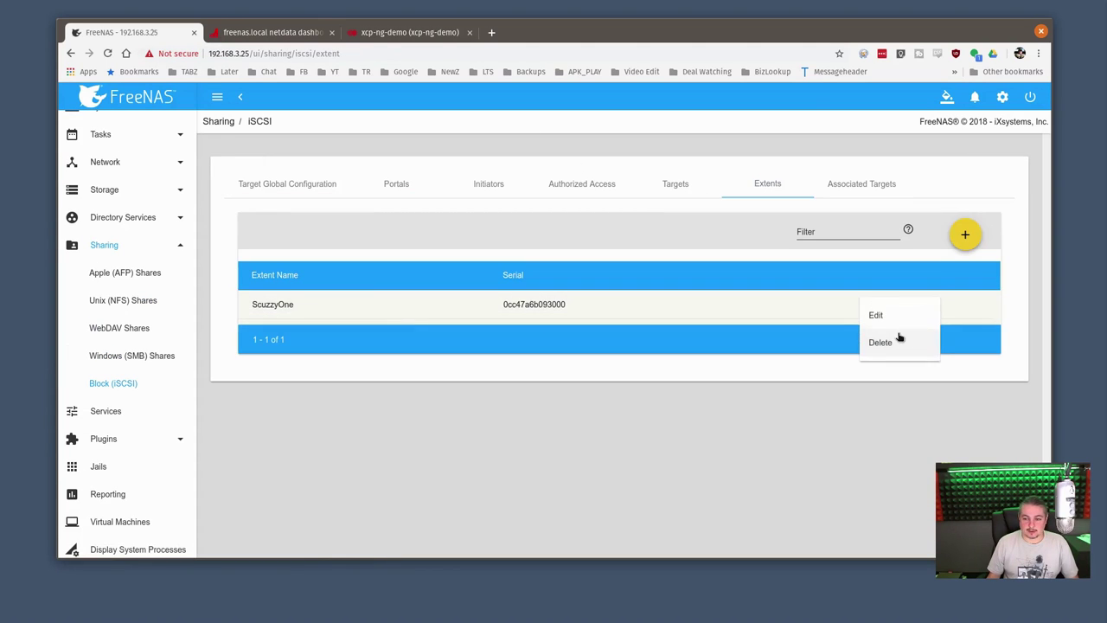
left_click(900, 317)
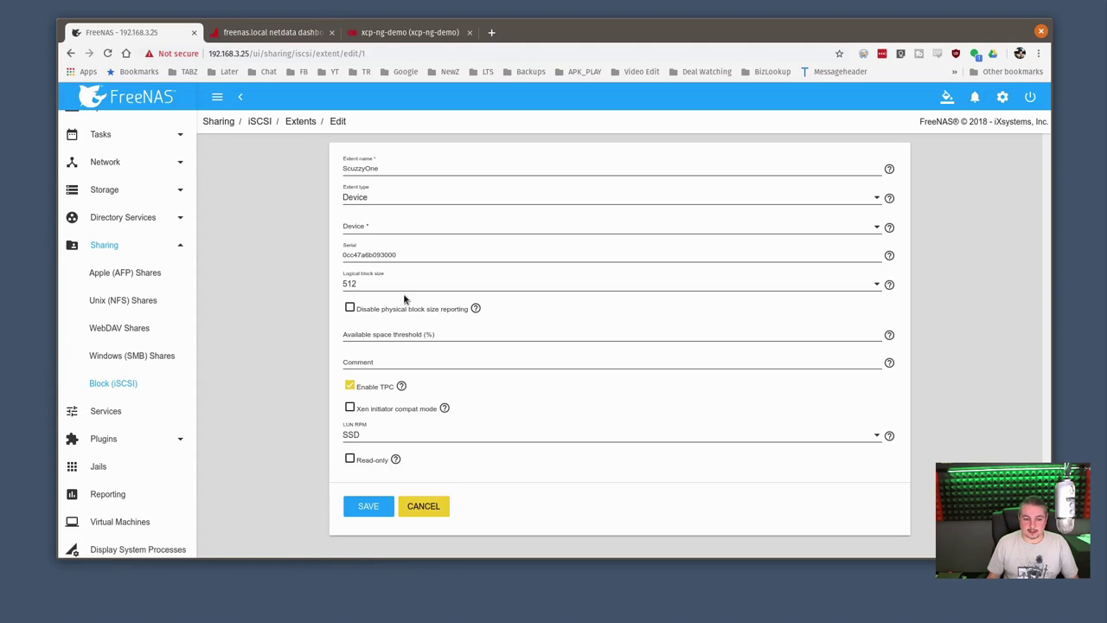
left_click(392, 414)
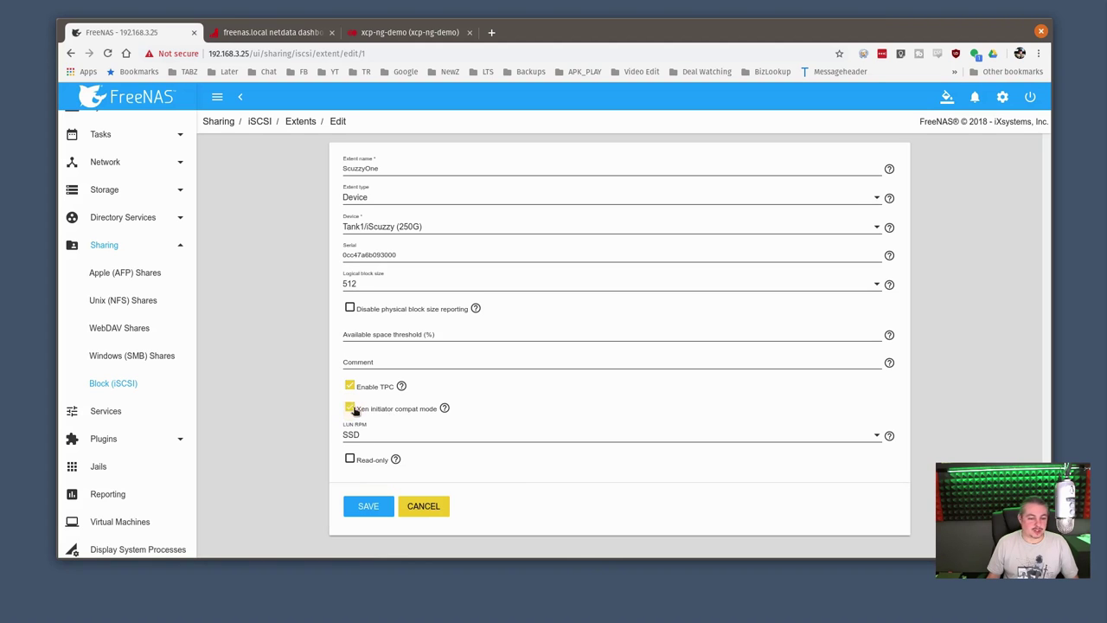
left_click(368, 508)
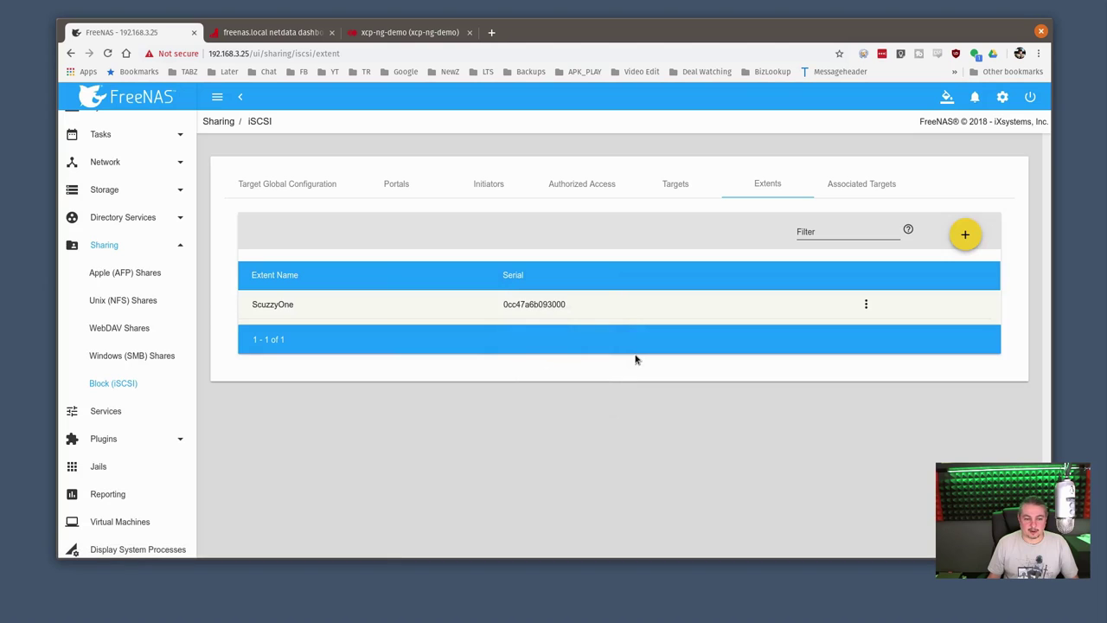
Add a 100 GiB zvol named Scuzzy2 to Tank1 with comment iScuzzy2
left_click(121, 198)
left_click(115, 218)
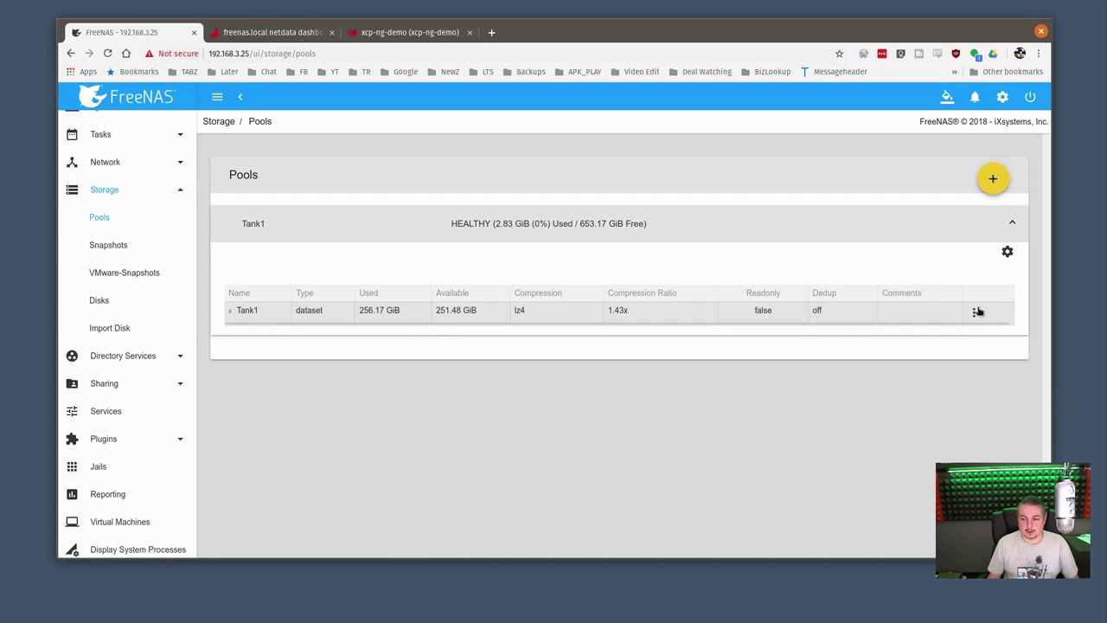
left_click(977, 313)
left_click(997, 350)
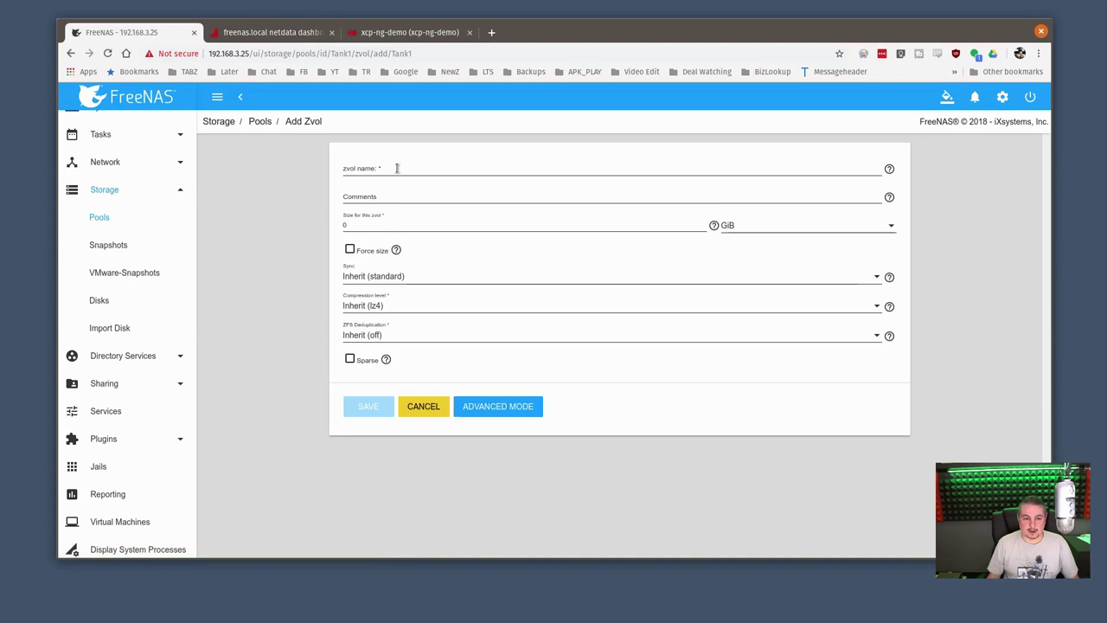
left_click(398, 168)
type("Scuzzy2")
left_click(378, 226)
key("BackSpace")
type("100")
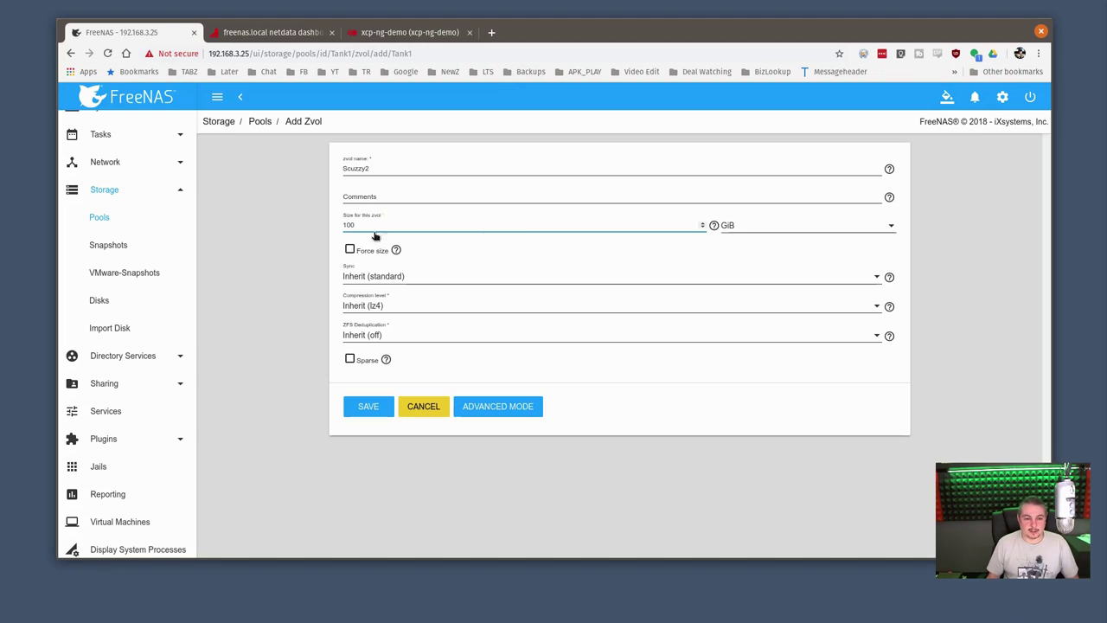
left_click(378, 196)
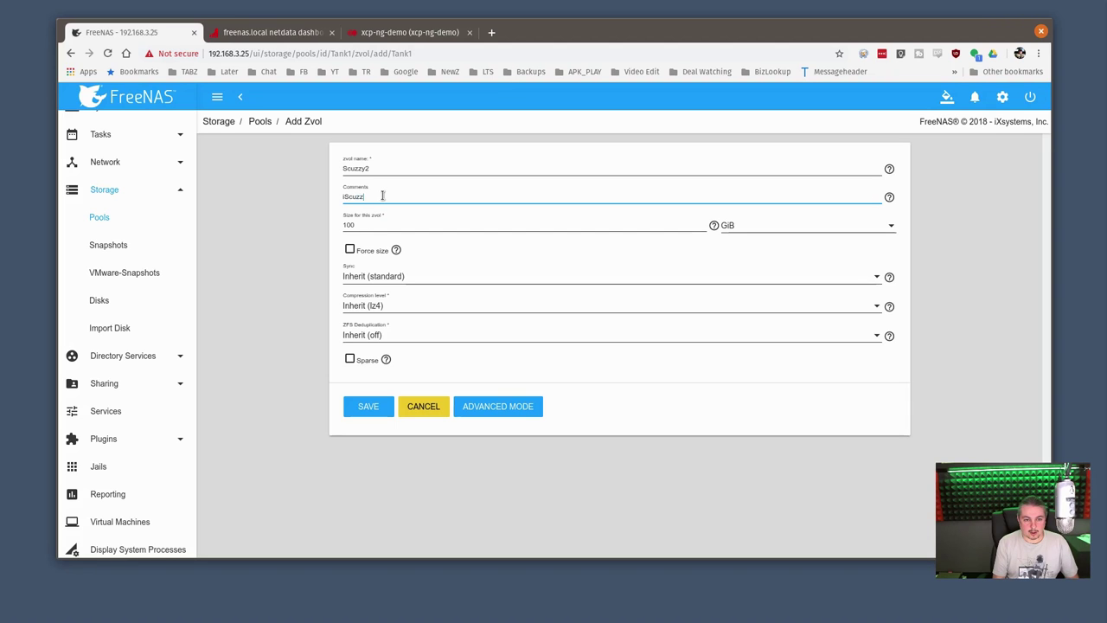
type("iScuzzy2")
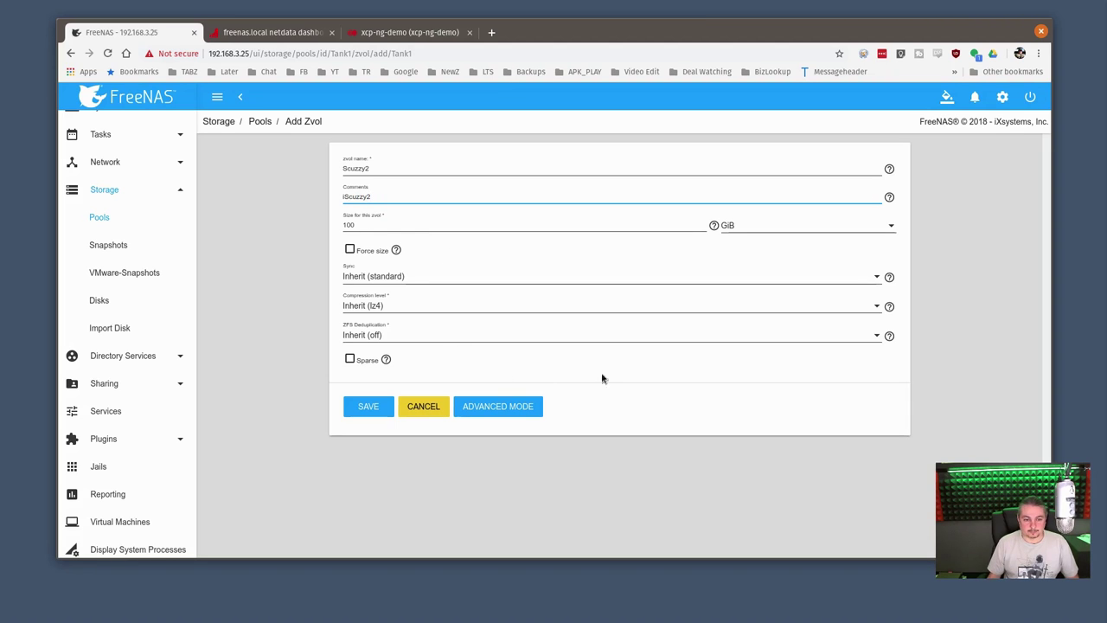
left_click(365, 404)
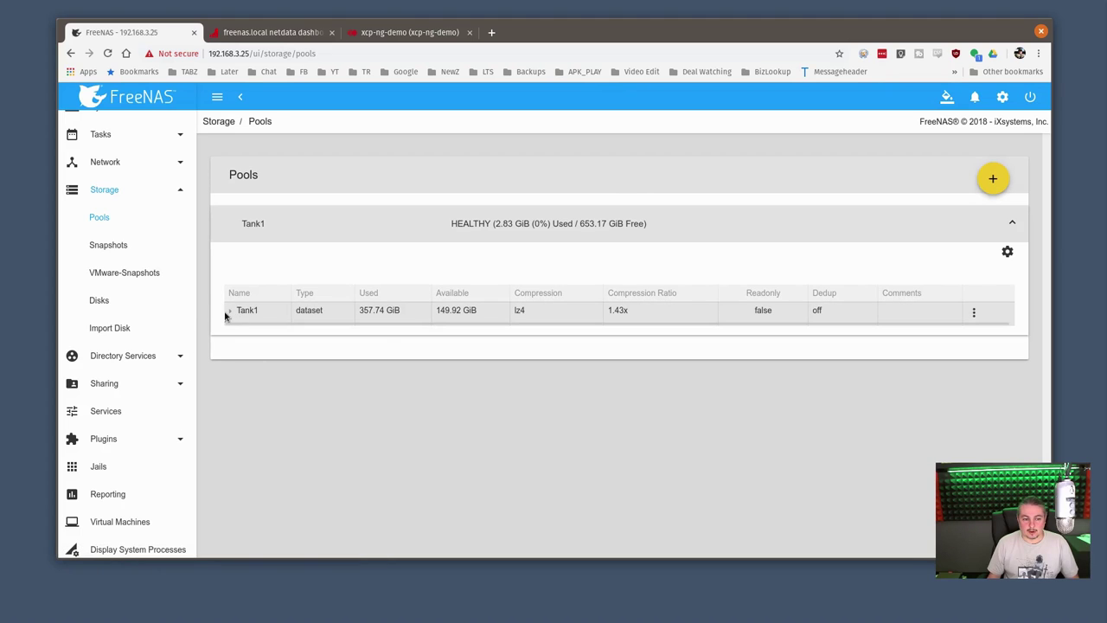
Expand Tank1 to check the new Scuzzy2 zvol and return to the services list
left_click(230, 312)
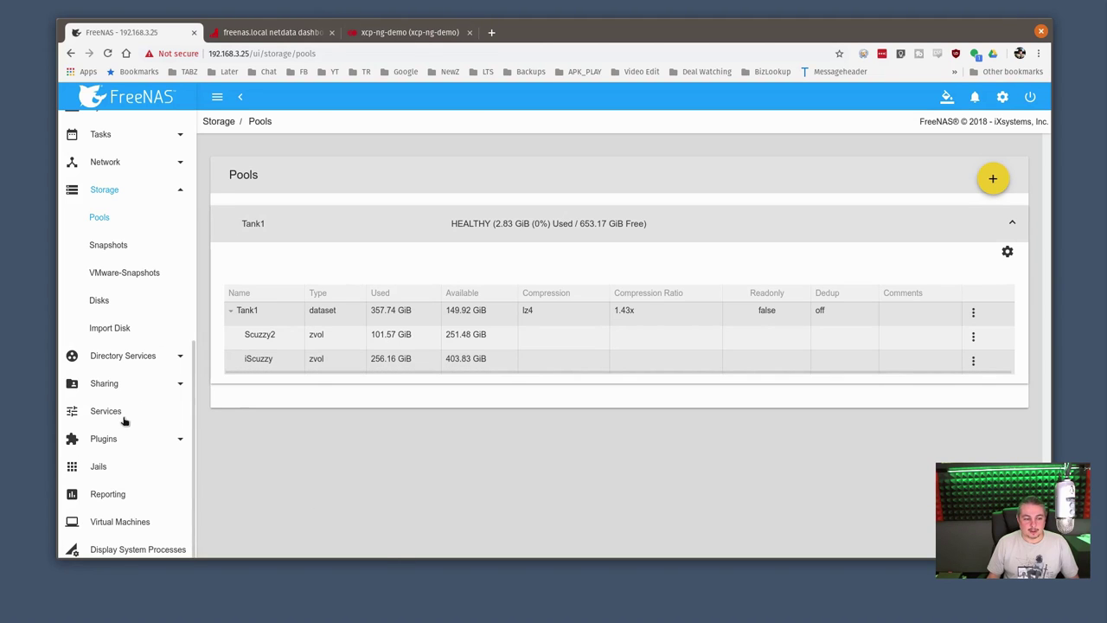
scroll(121, 349, "down", 1)
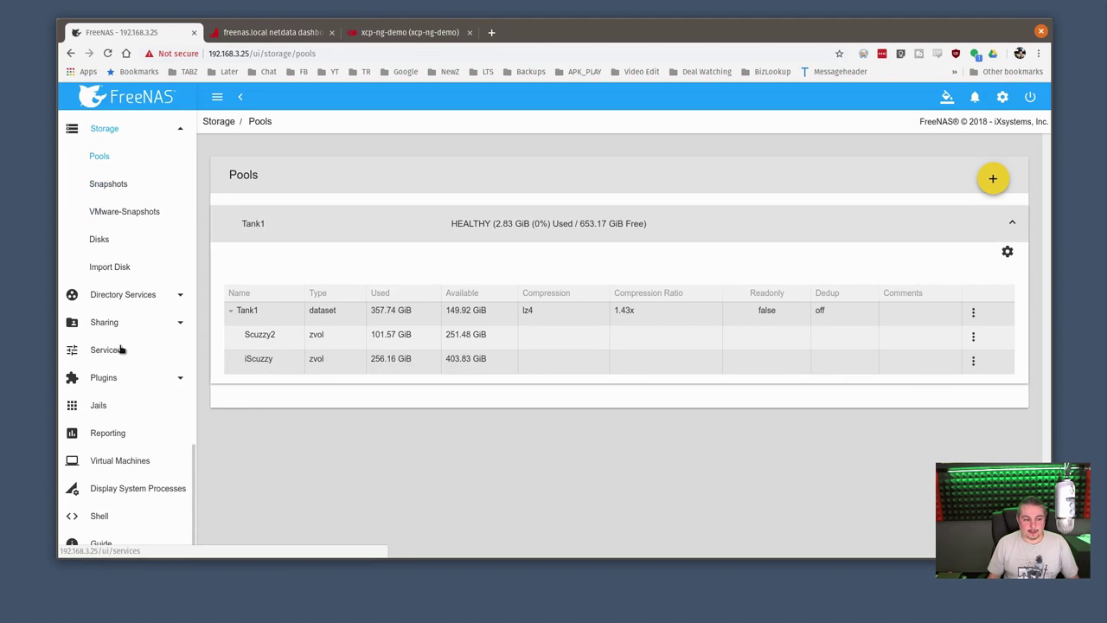
left_click(122, 350)
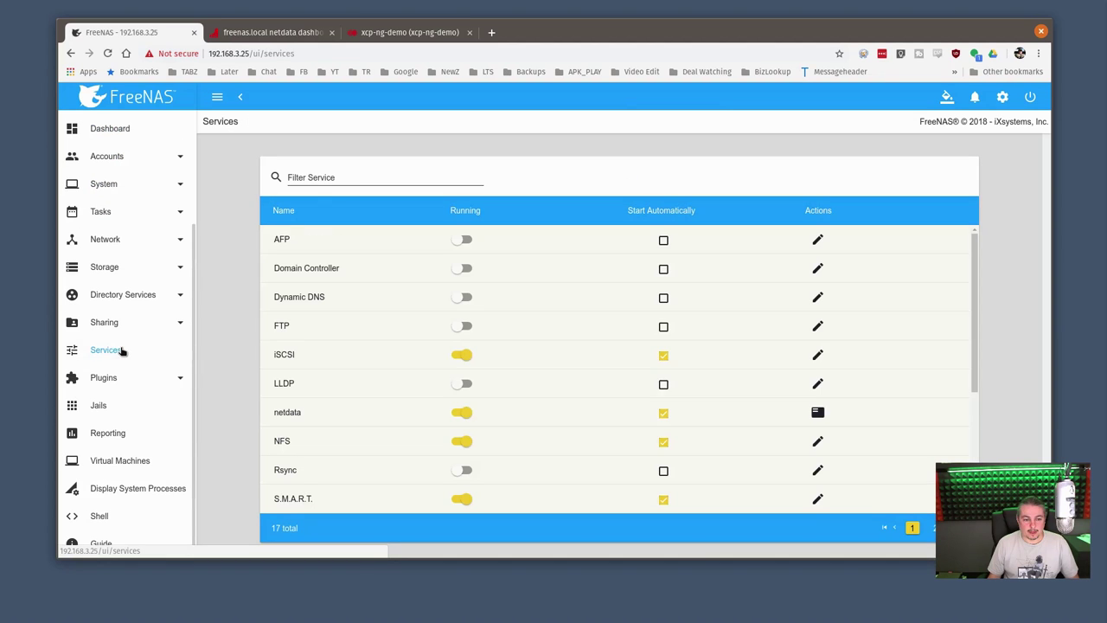
Add extent ScuzzyTwo on device Tank1/Scuzzy2 (100G) with Xen initiator compat mode on
left_click(822, 358)
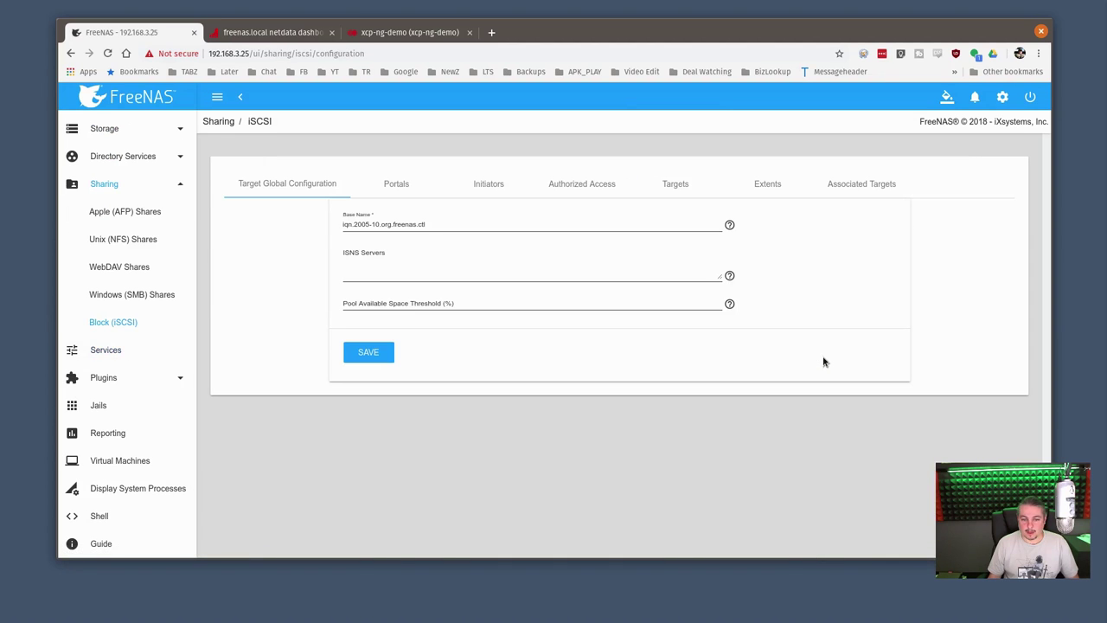
left_click(767, 184)
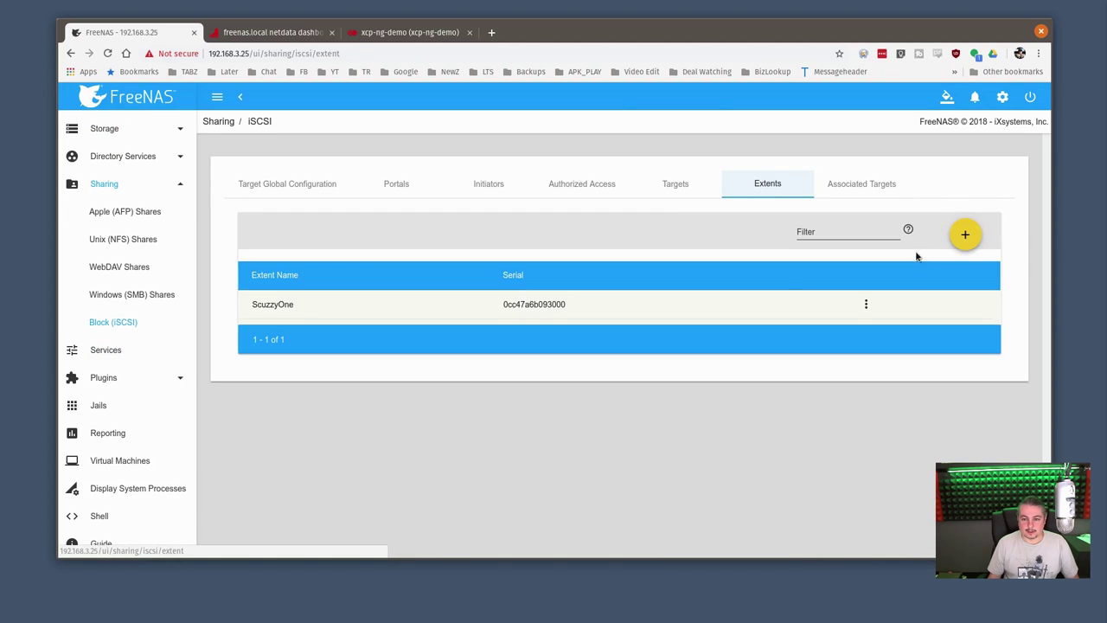
left_click(963, 232)
left_click(397, 167)
type("Scuzzy")
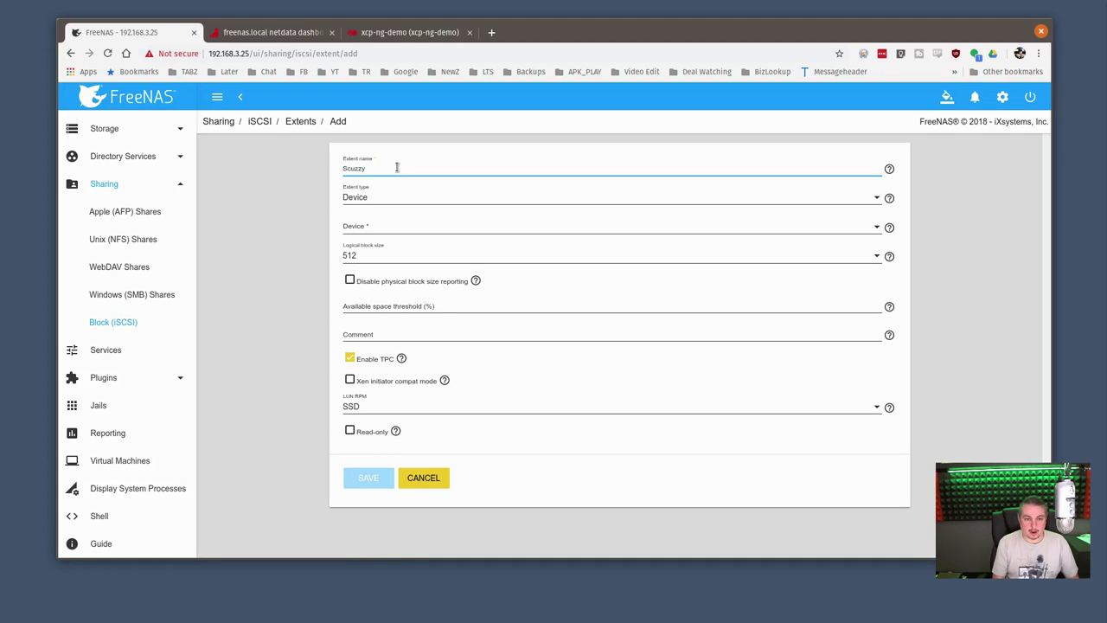
type("Two")
left_click(368, 223)
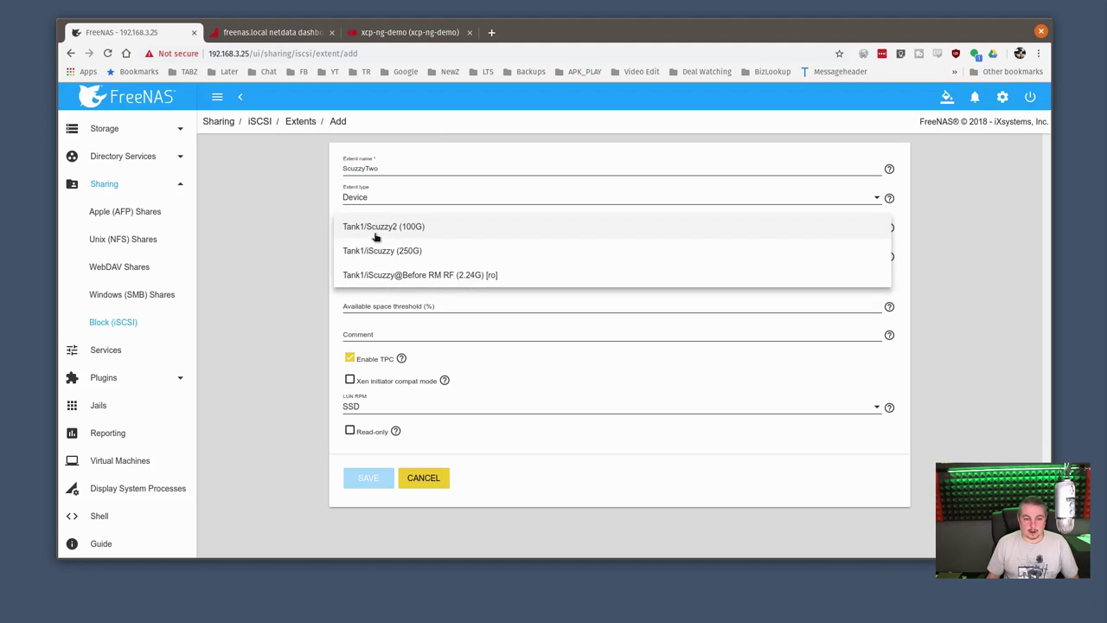
left_click(385, 227)
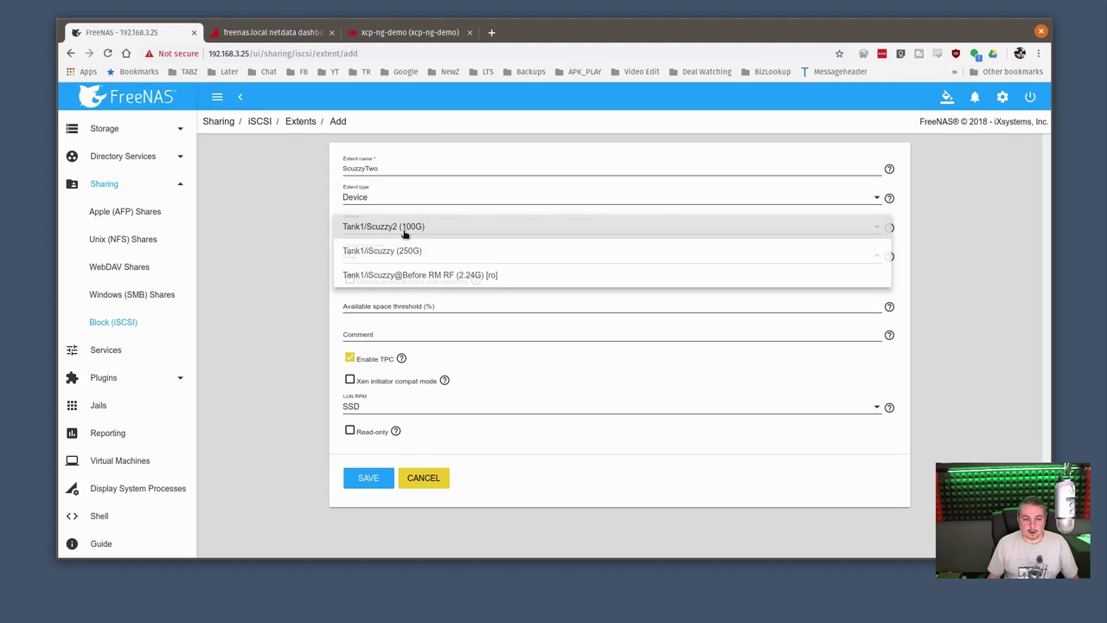
left_click(389, 385)
left_click(366, 478)
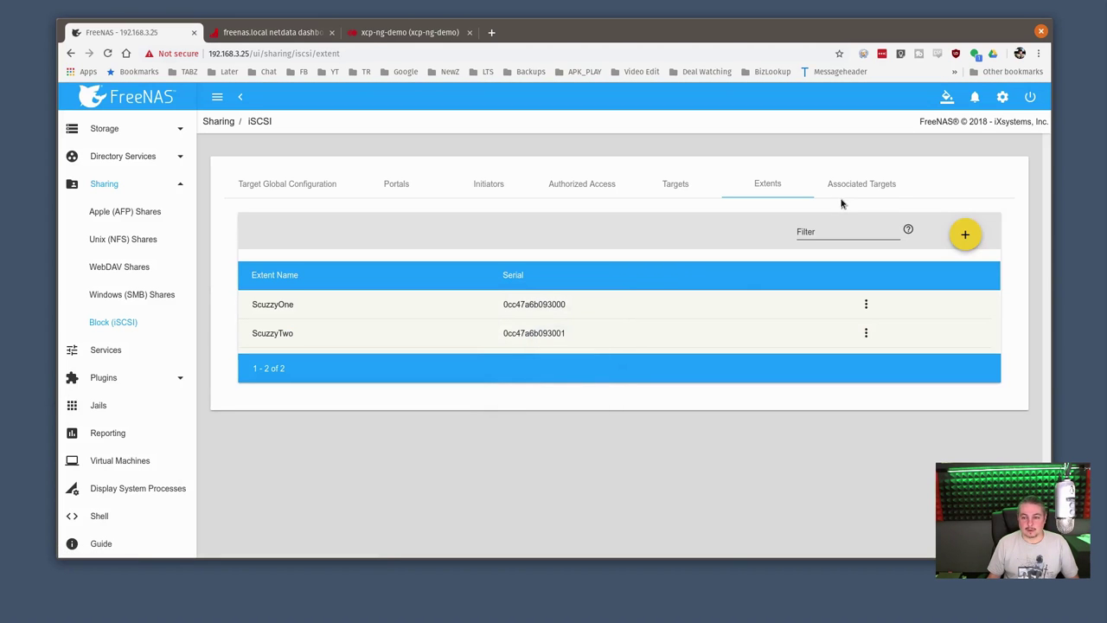
Associate target scuzzy with extent ScuzzyTwo as LUN ID 2, then switch to Xen Orchestra
left_click(860, 191)
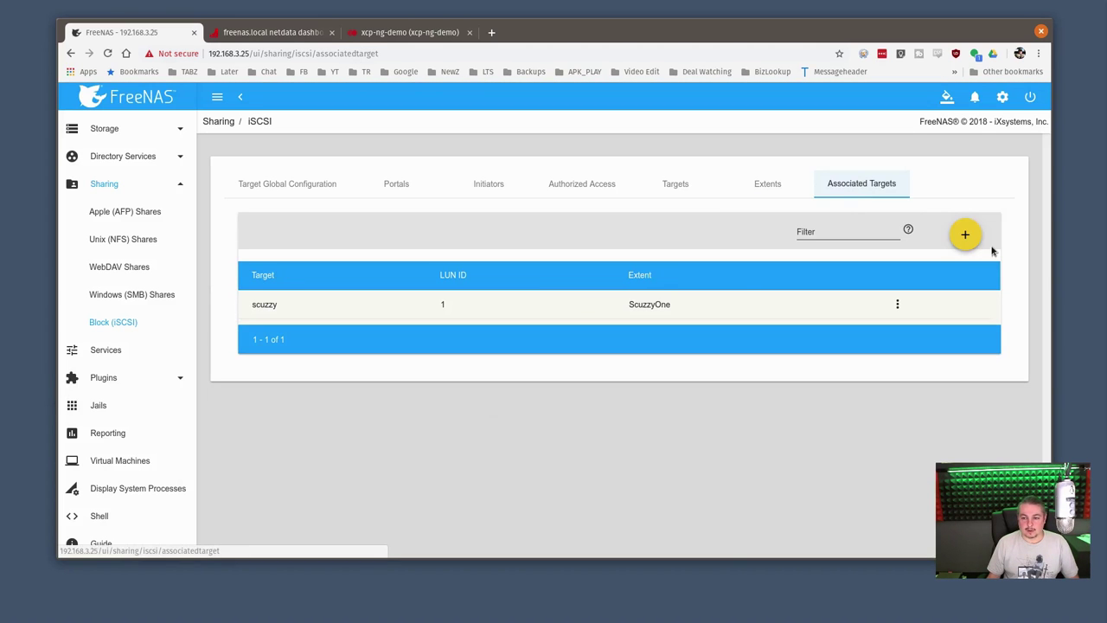
left_click(966, 235)
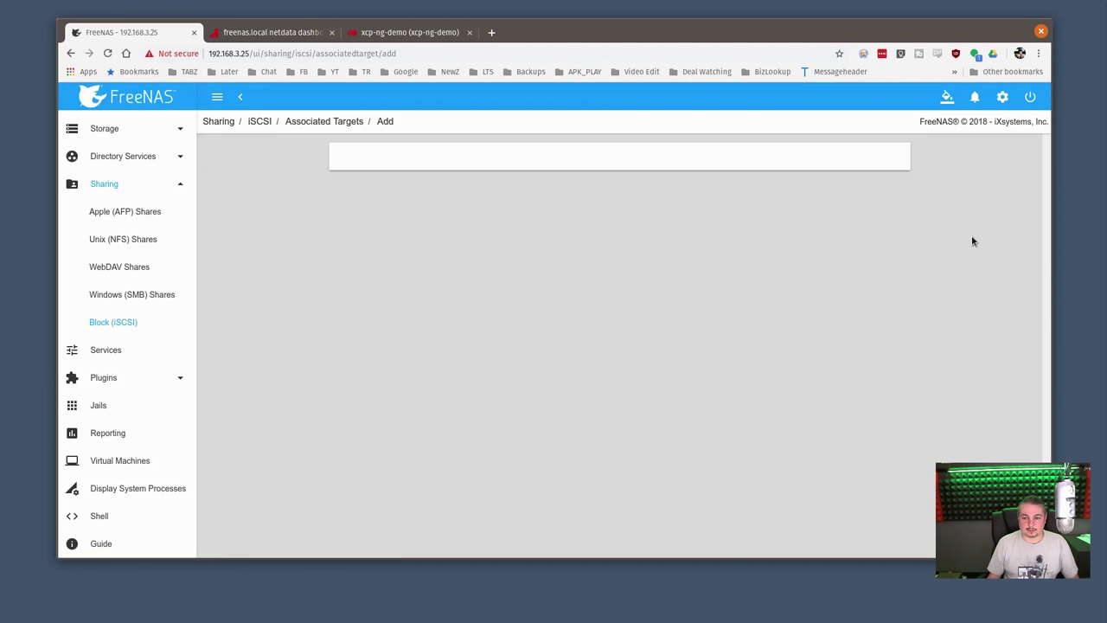
left_click(398, 173)
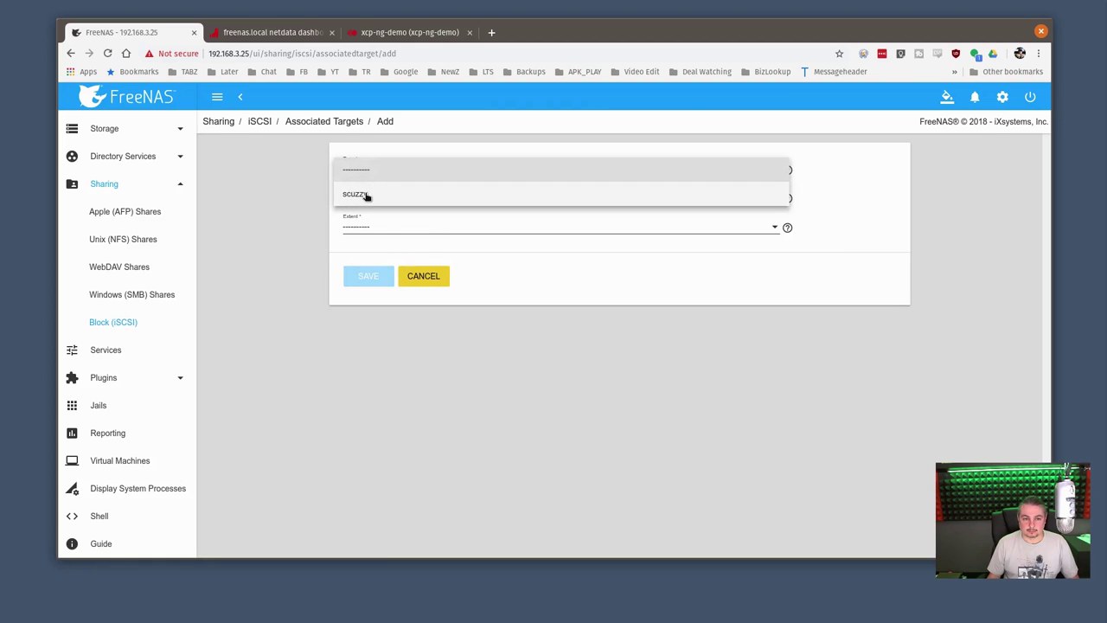
left_click(368, 194)
left_click(378, 227)
left_click(381, 275)
double_click(367, 197)
type("2")
left_click(370, 282)
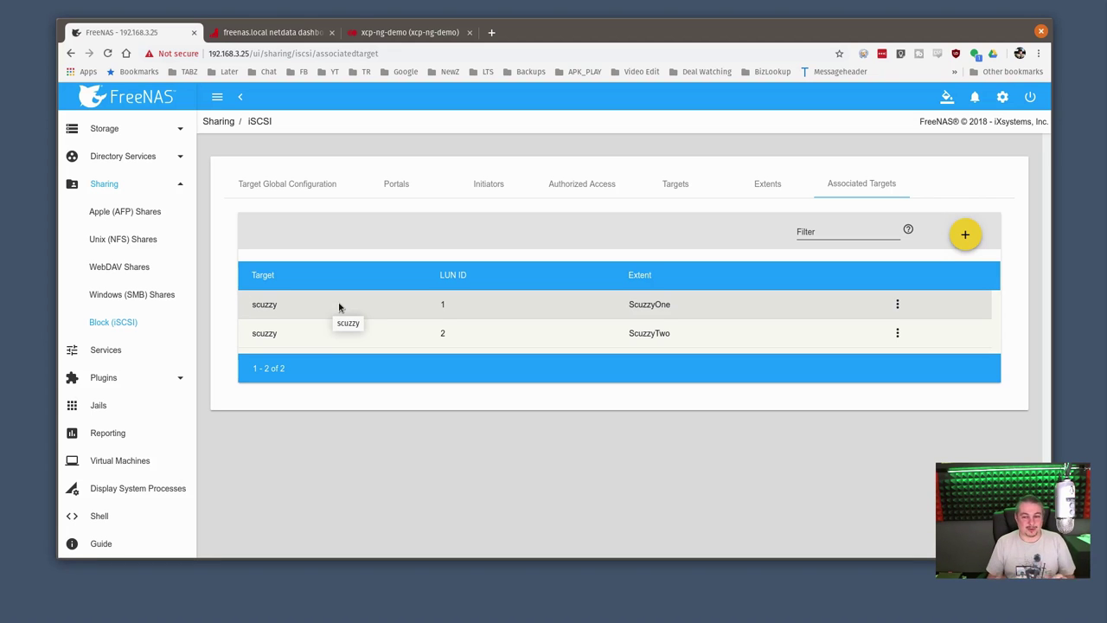
left_click(408, 33)
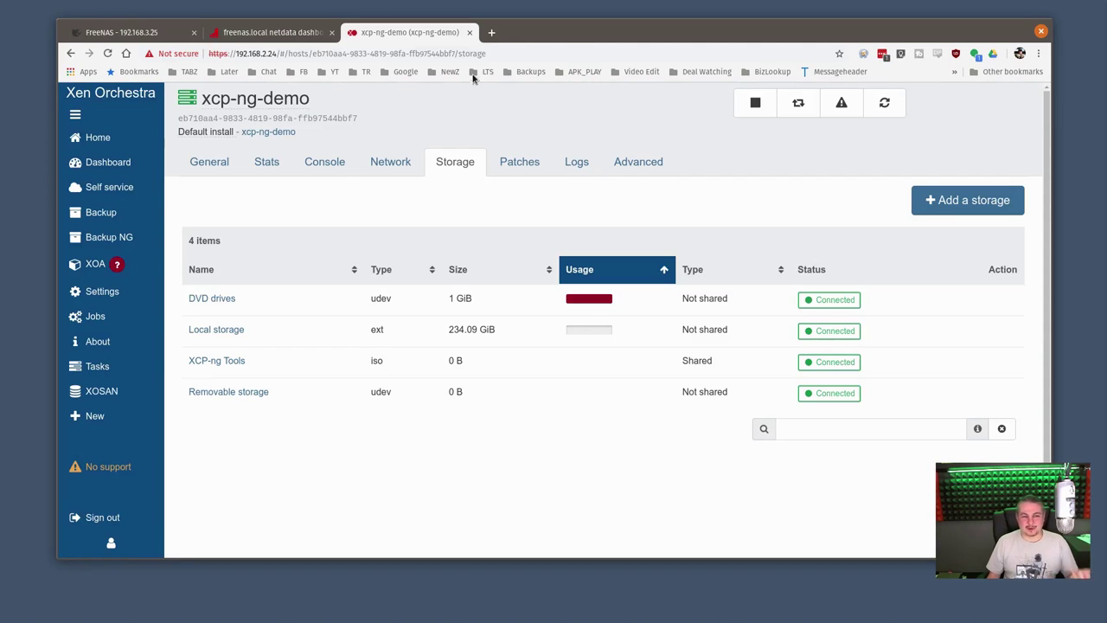
Begin a new iSCSI SR named Scuzzy1 with description Scuzz1 on xcp-ng-demo
left_click(958, 214)
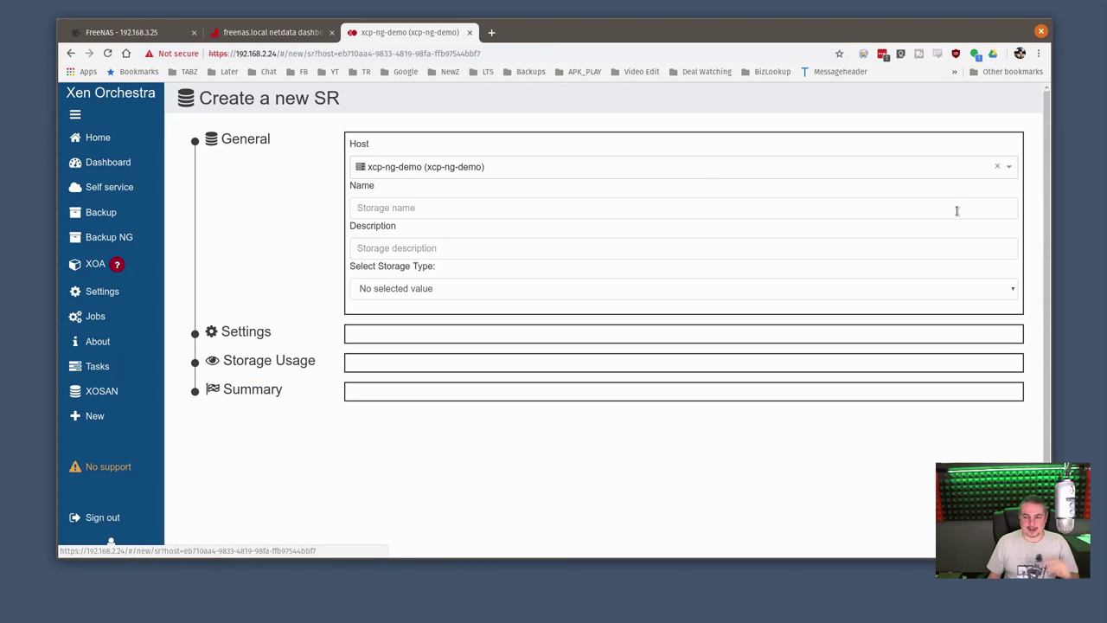
left_click(403, 207)
type("Scuzz")
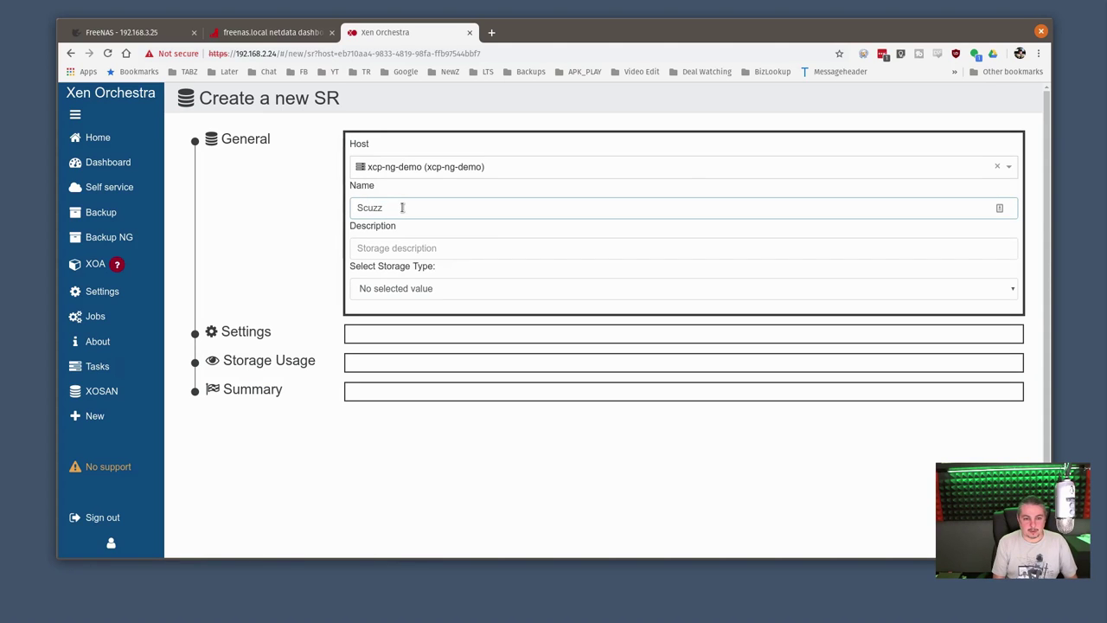
type("y1")
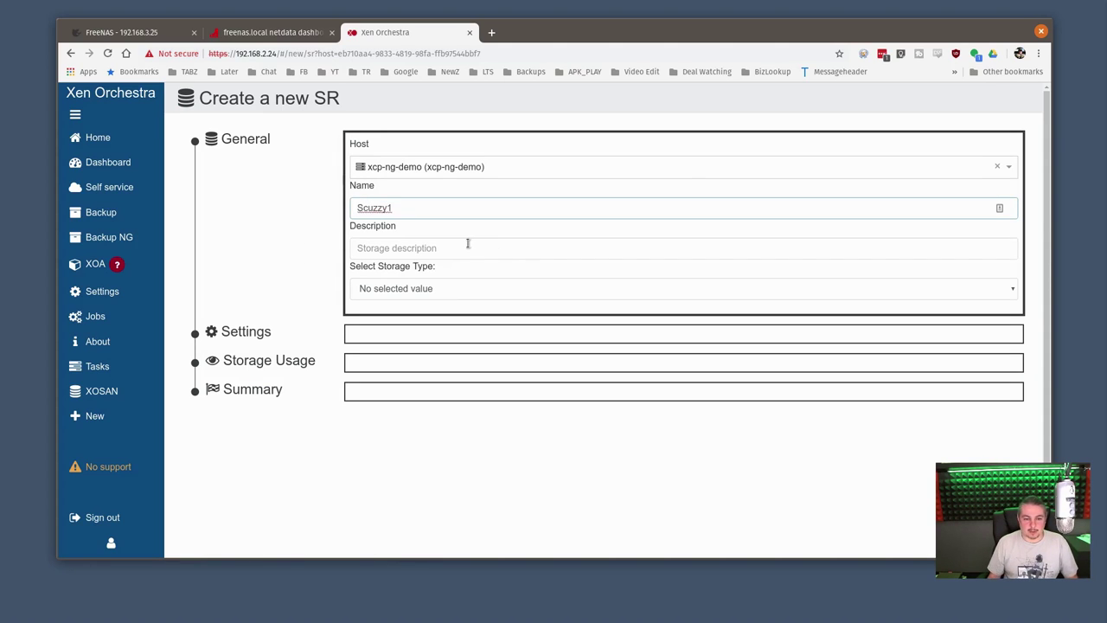
left_click(464, 243)
type("Scuzz1")
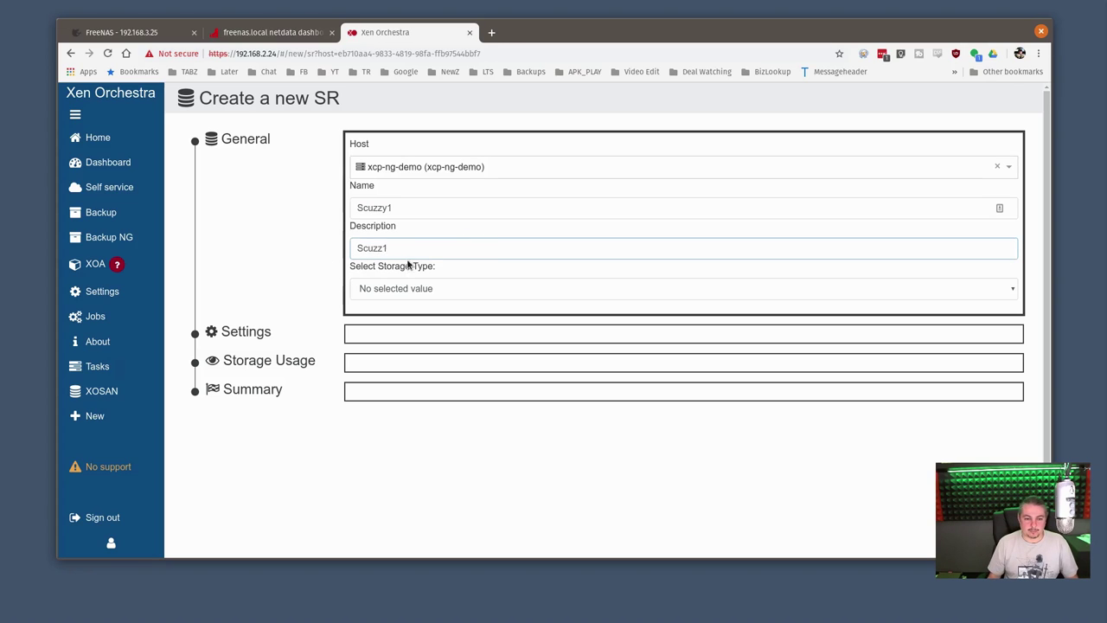
left_click(405, 289)
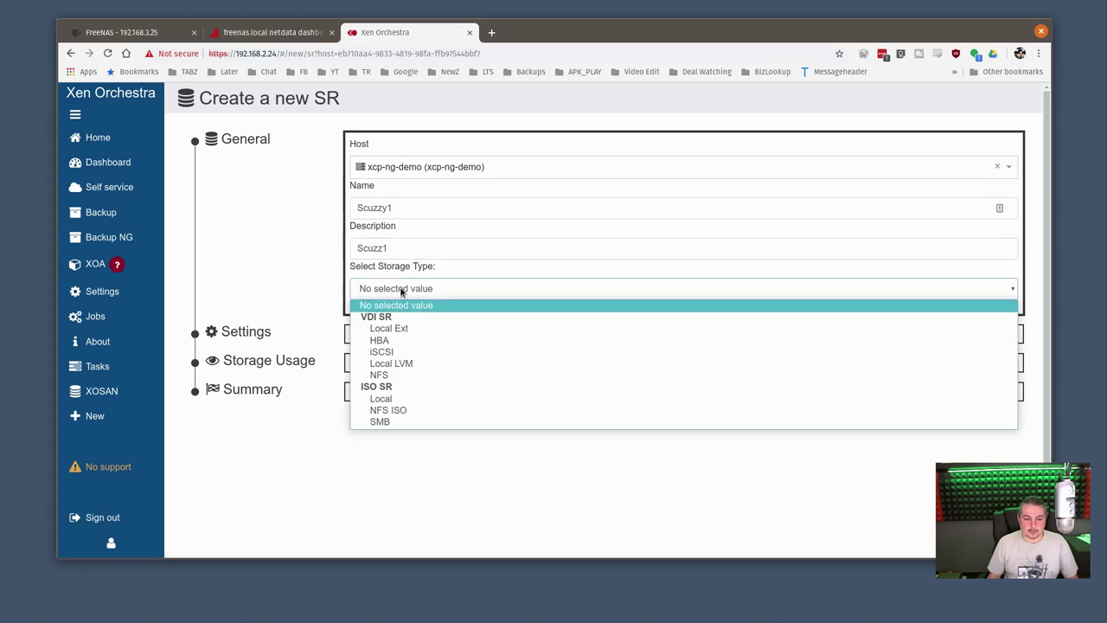
left_click(411, 357)
left_click(411, 357)
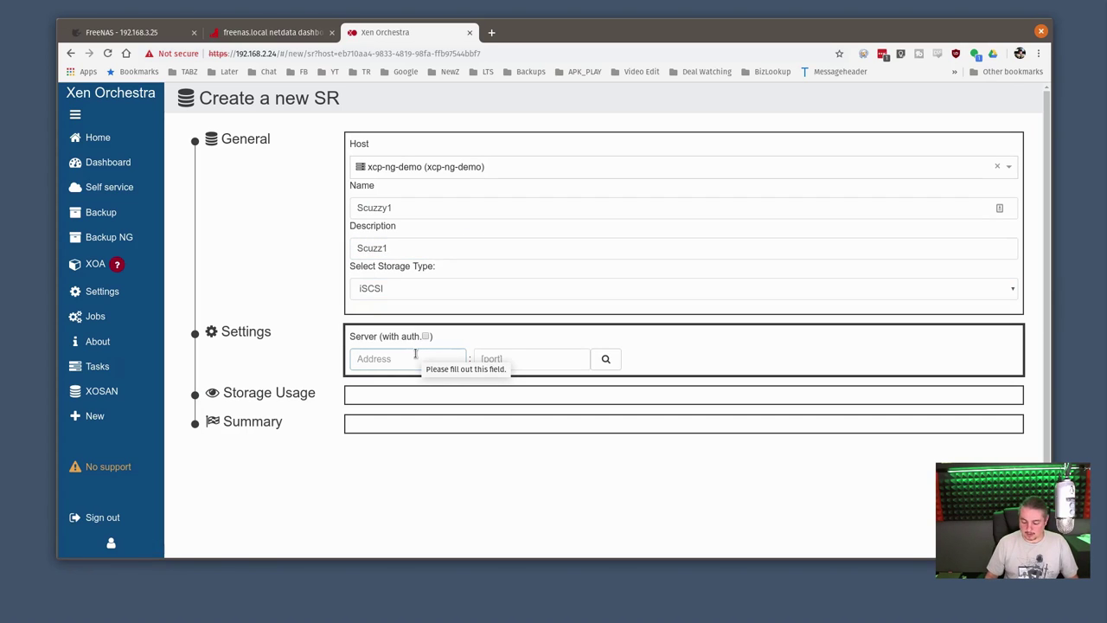
Copy the mlxen0 interface address 192.168.10.10 from FreeNAS's Network Interfaces list
left_click(169, 34)
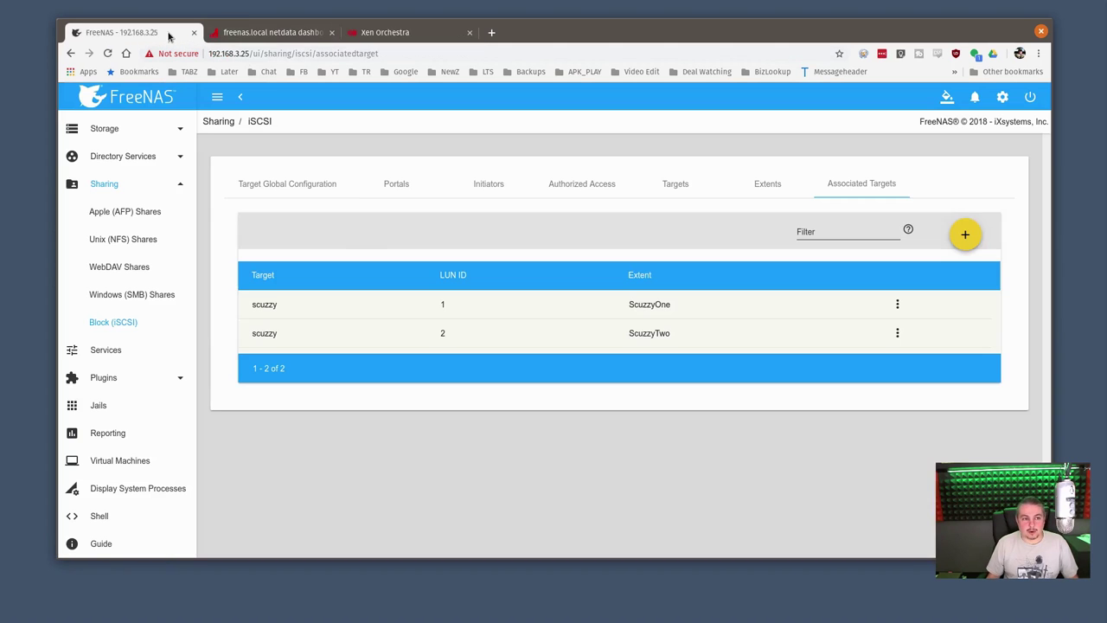
scroll(129, 226, "up", 5)
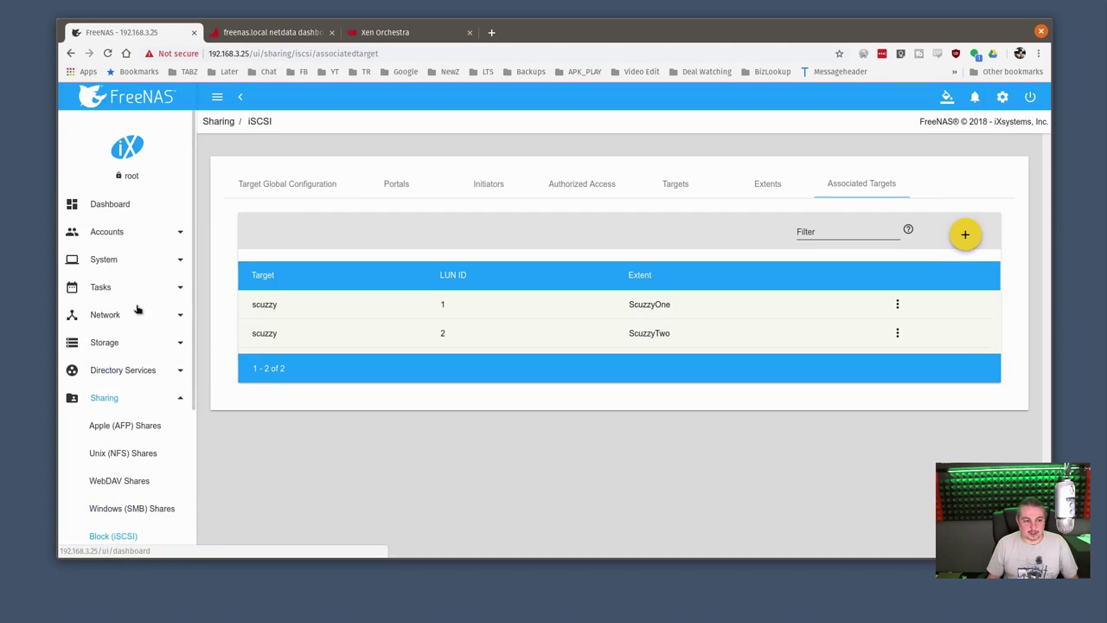
left_click(136, 317)
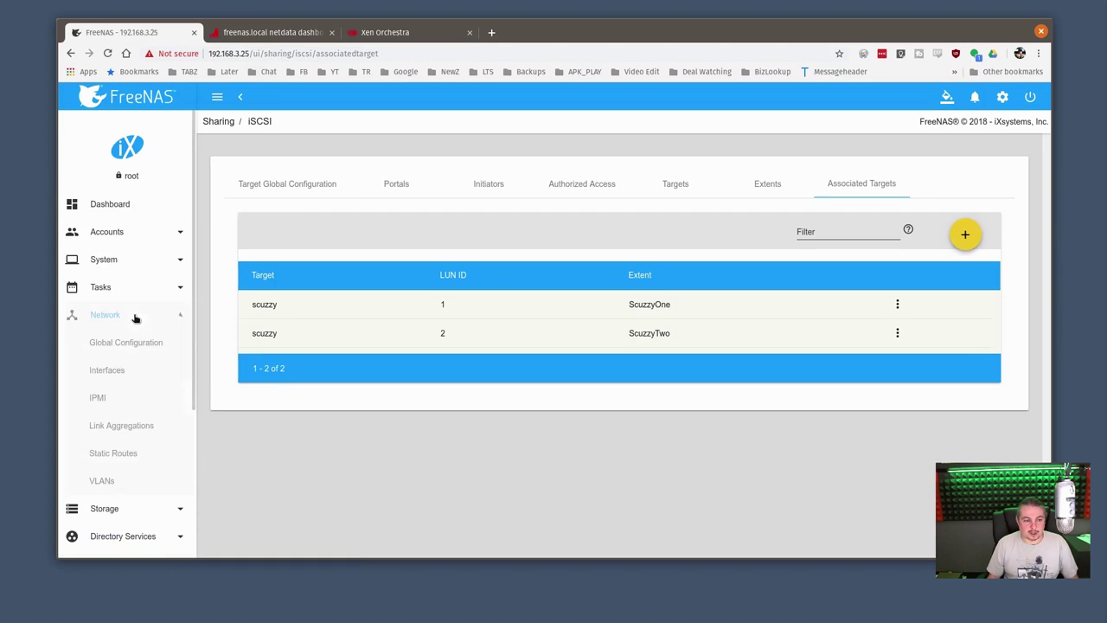
left_click(127, 377)
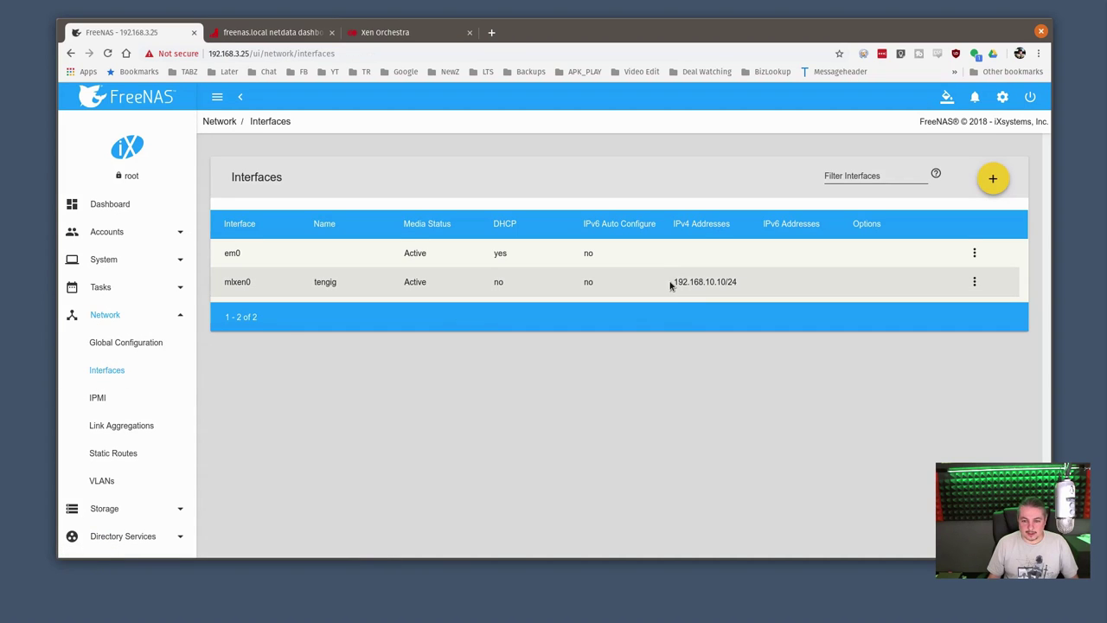
left_click_drag(671, 282, 719, 279)
right_click(702, 284)
left_click(710, 296)
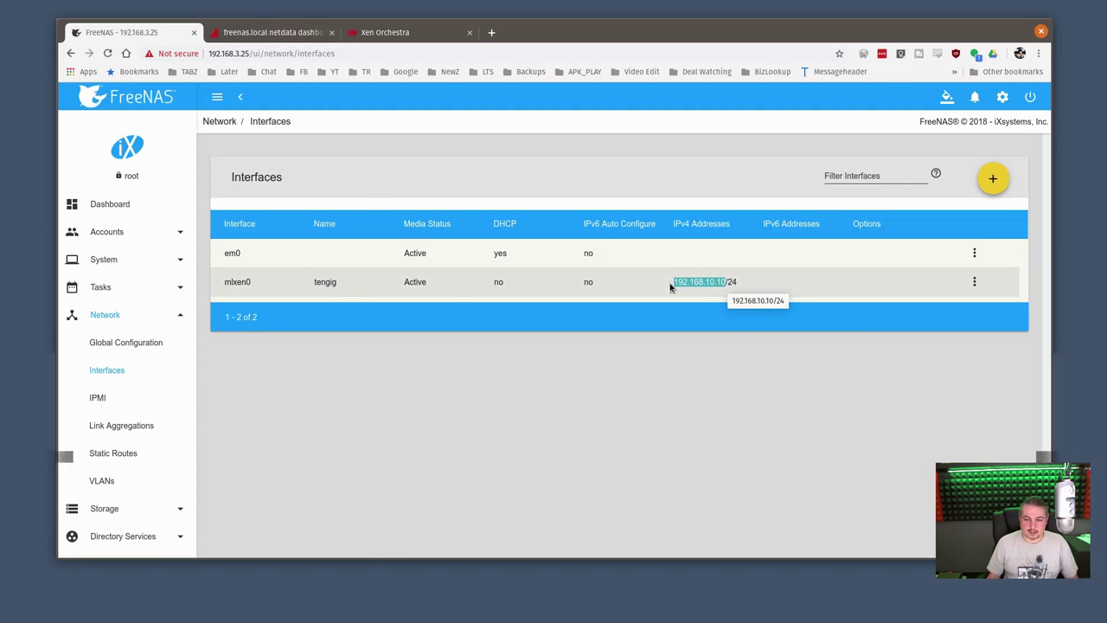
right_click(700, 280)
left_click(716, 293)
Enter server 192.168.10.10 with port 3260 and search for iSCSI targets
left_click(433, 34)
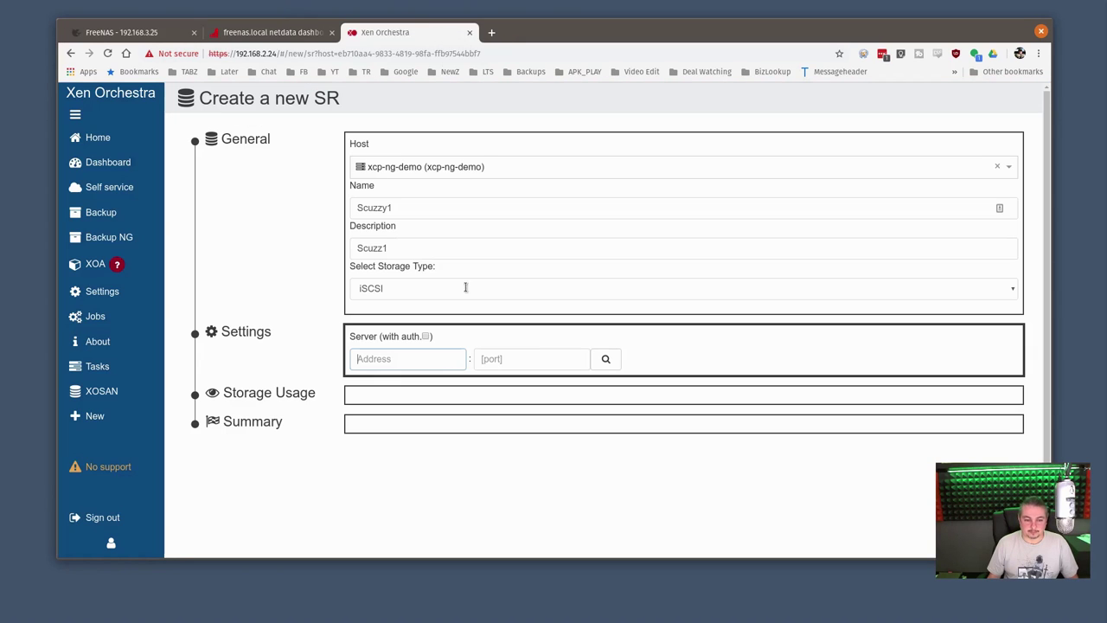
key("ctrl+v")
left_click(555, 358)
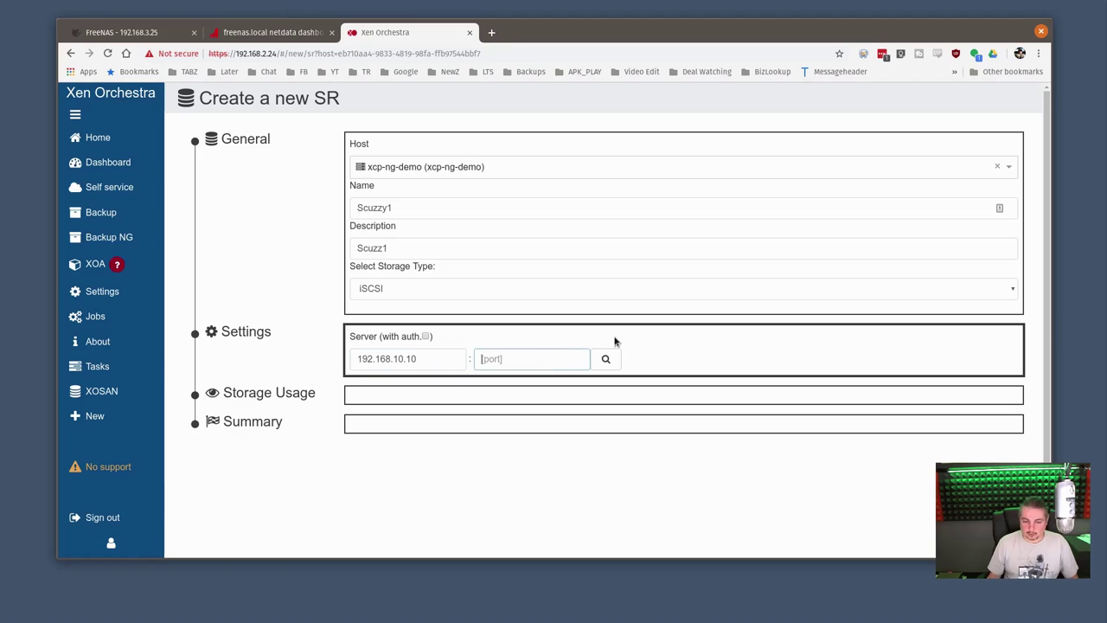
type("3260")
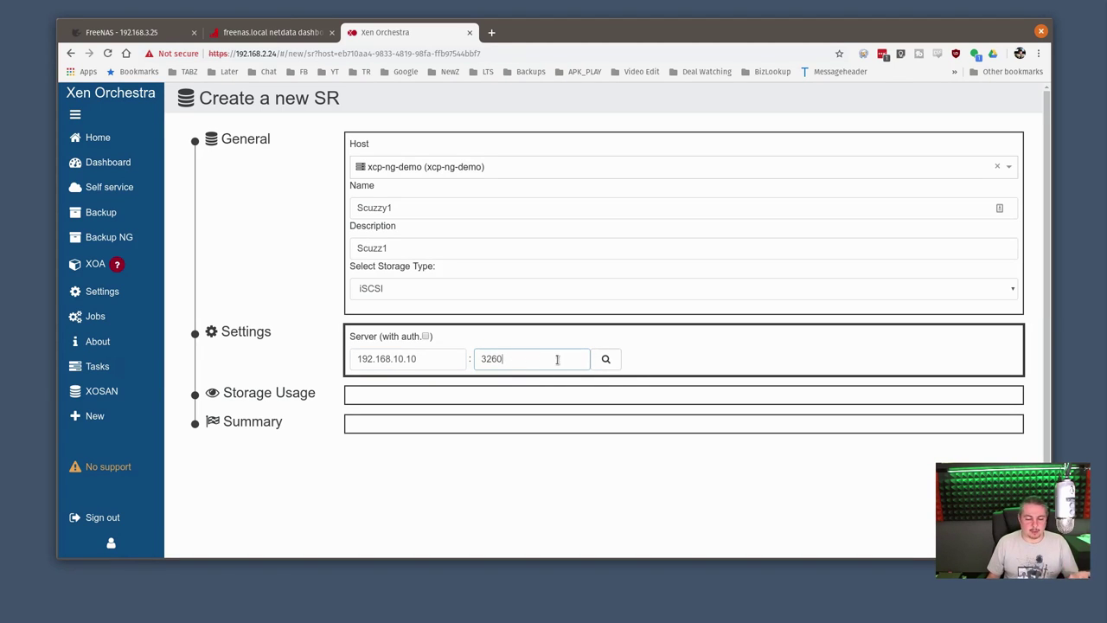
left_click(605, 359)
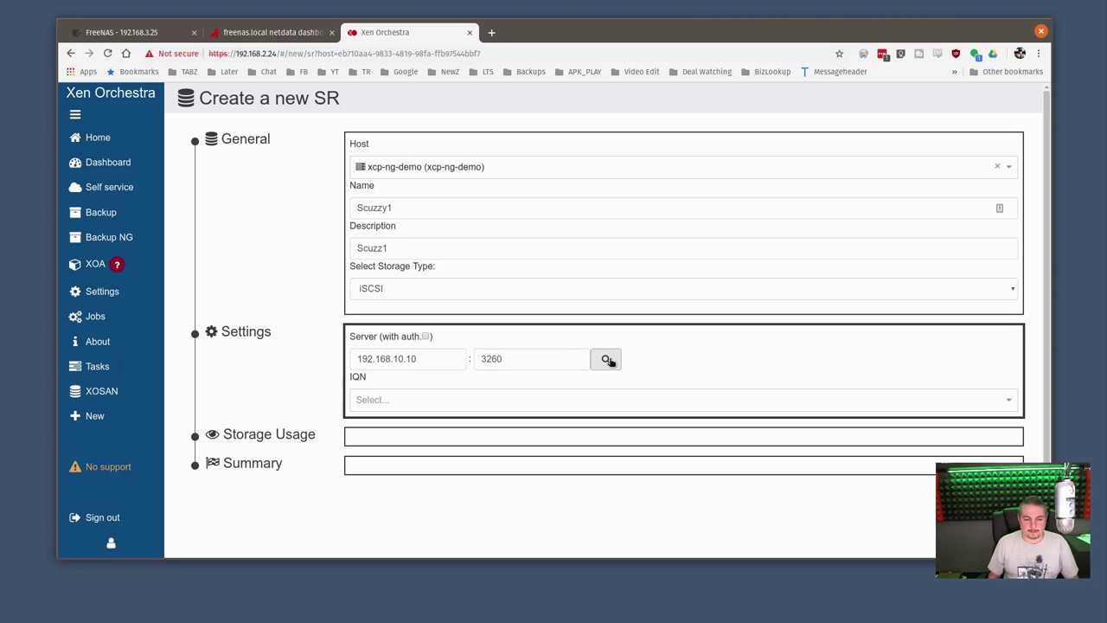
Pick the freenas scuzzy IQN and 250 GiB LUN 1 and create the repository
left_click(446, 400)
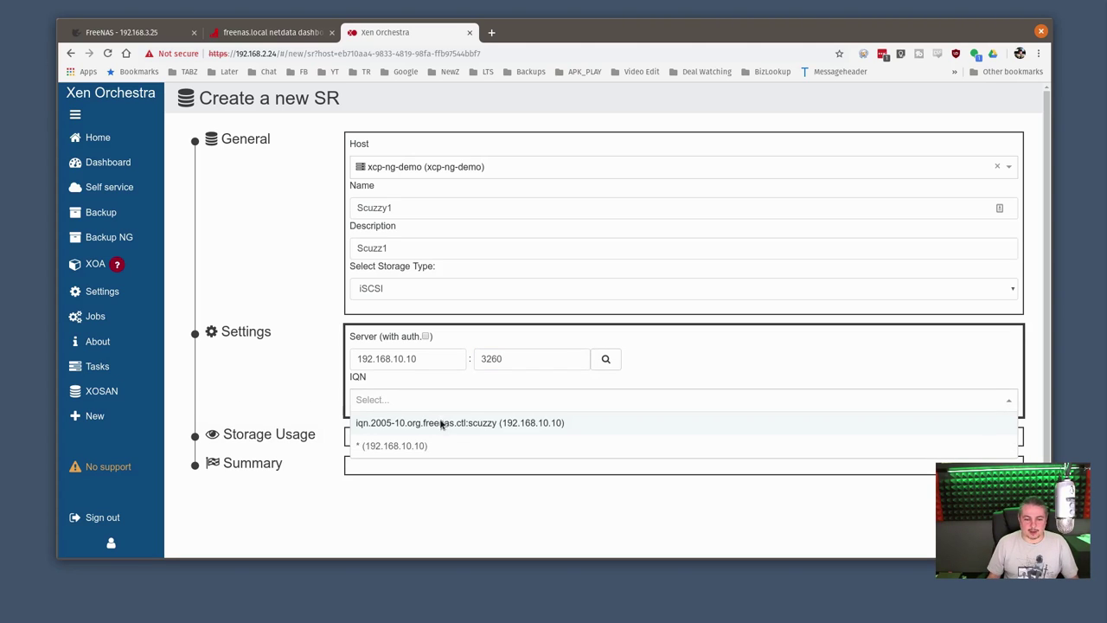
left_click(442, 423)
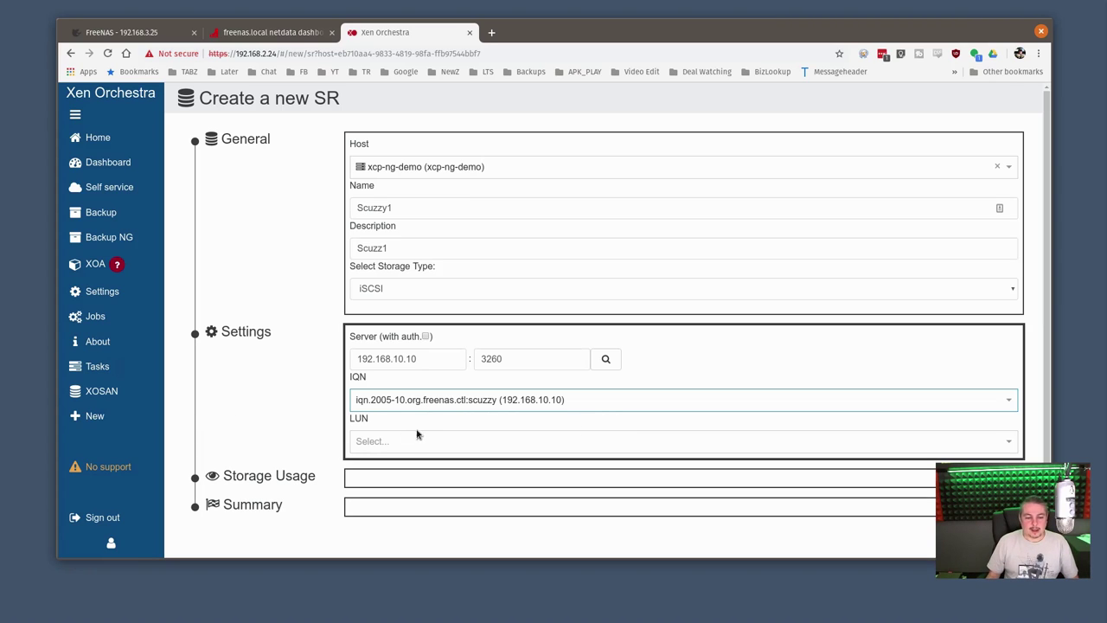
left_click(421, 439)
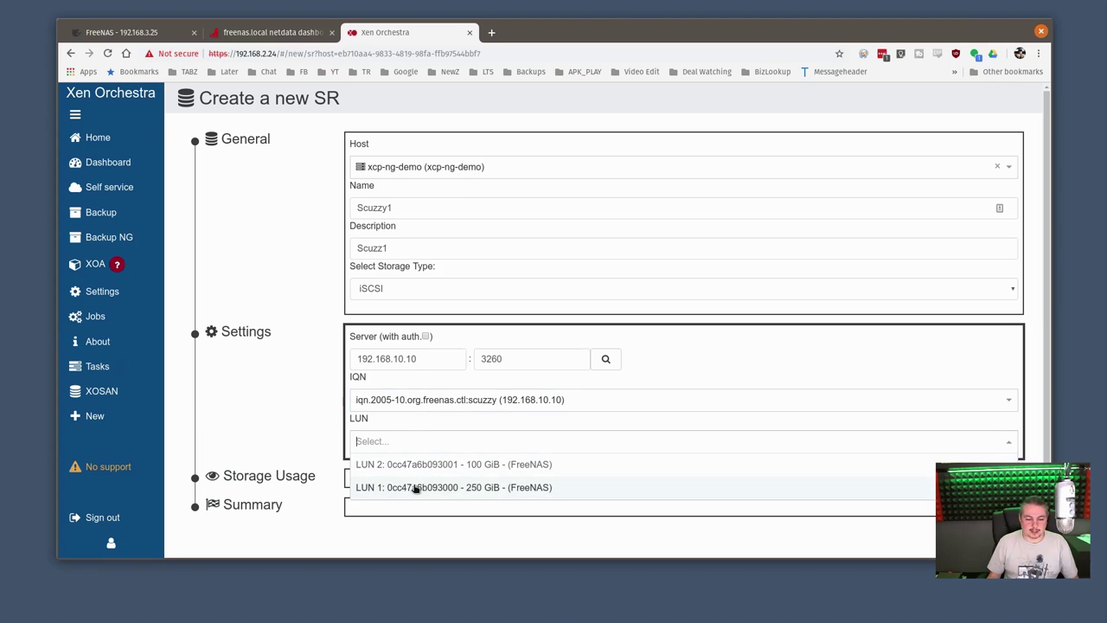
left_click(474, 493)
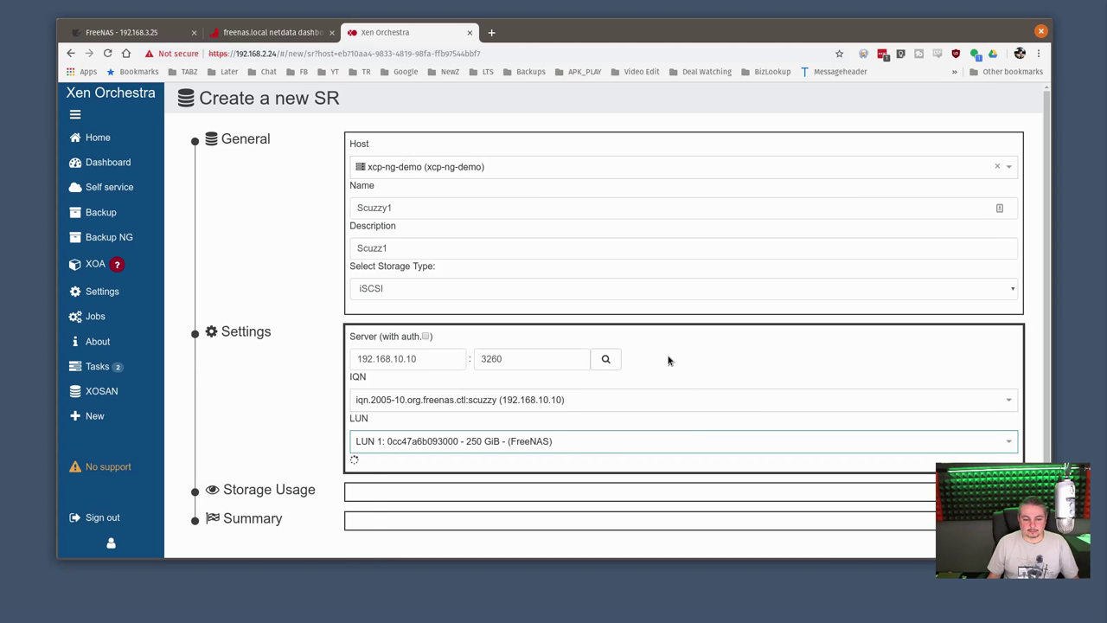
scroll(672, 383, "down", 3)
left_click(382, 514)
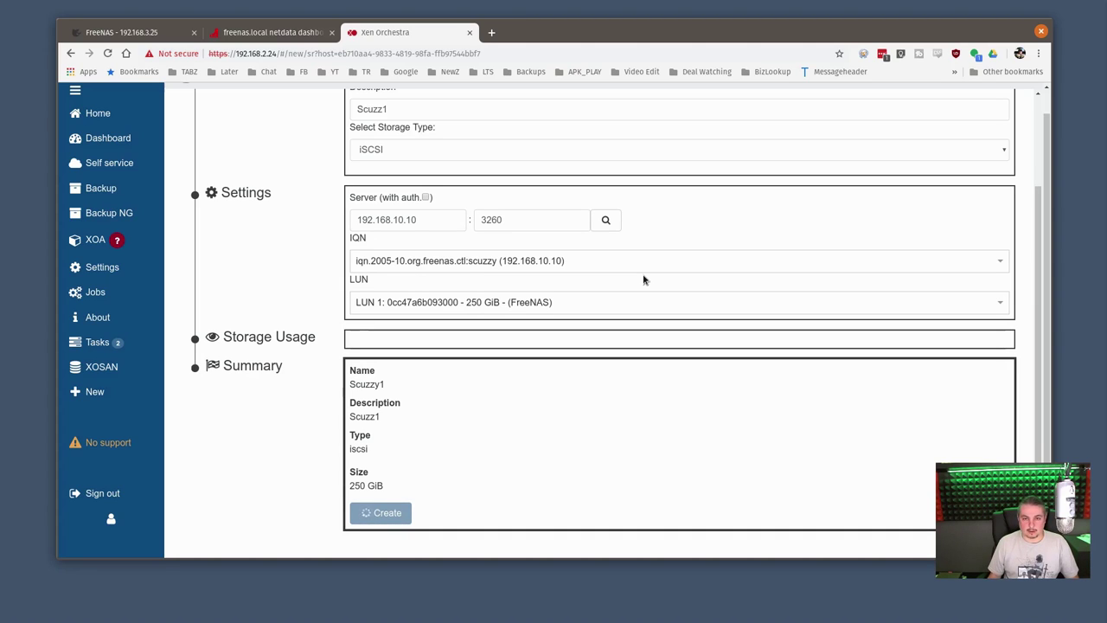
left_click(113, 141)
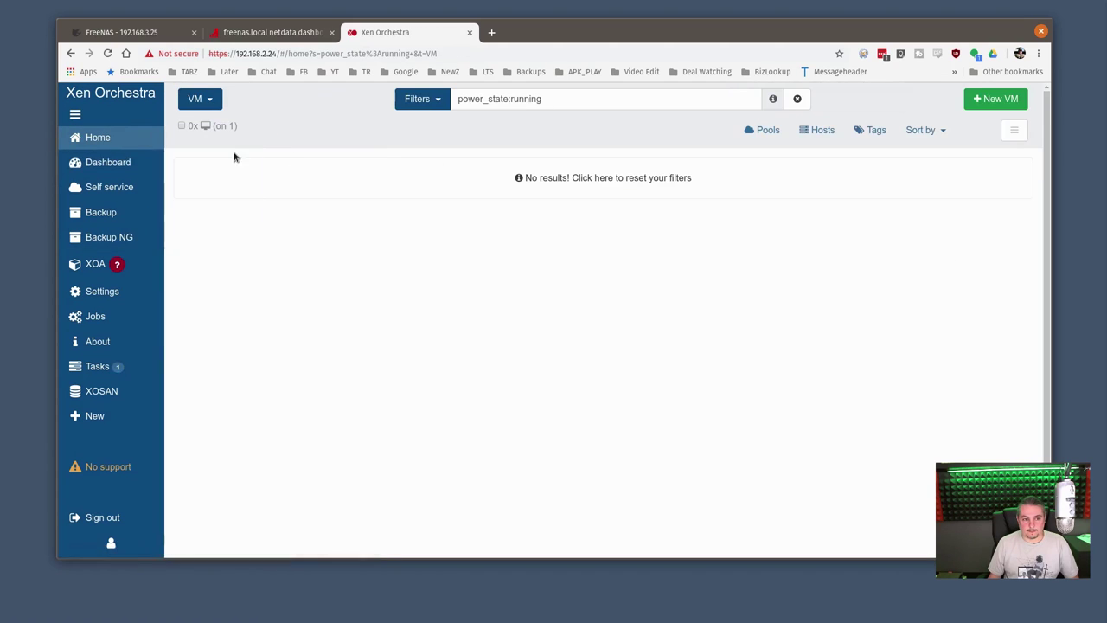
On the xcp-ng-demo host, start a new iSCSI storage repository named Scuzzy2 using port 3260
left_click(493, 173)
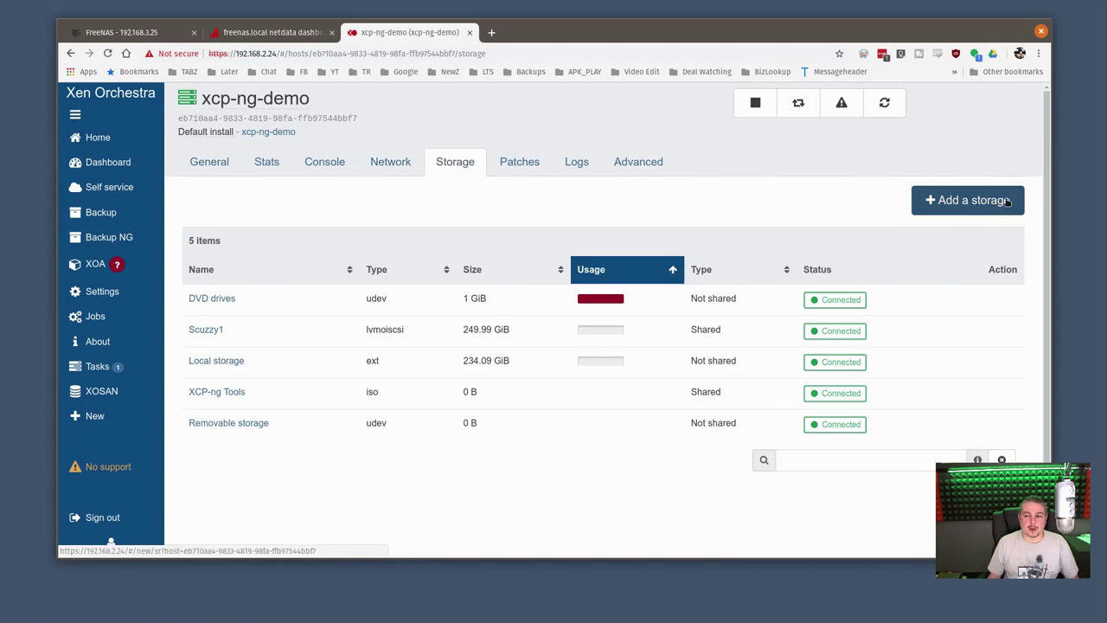
left_click(971, 200)
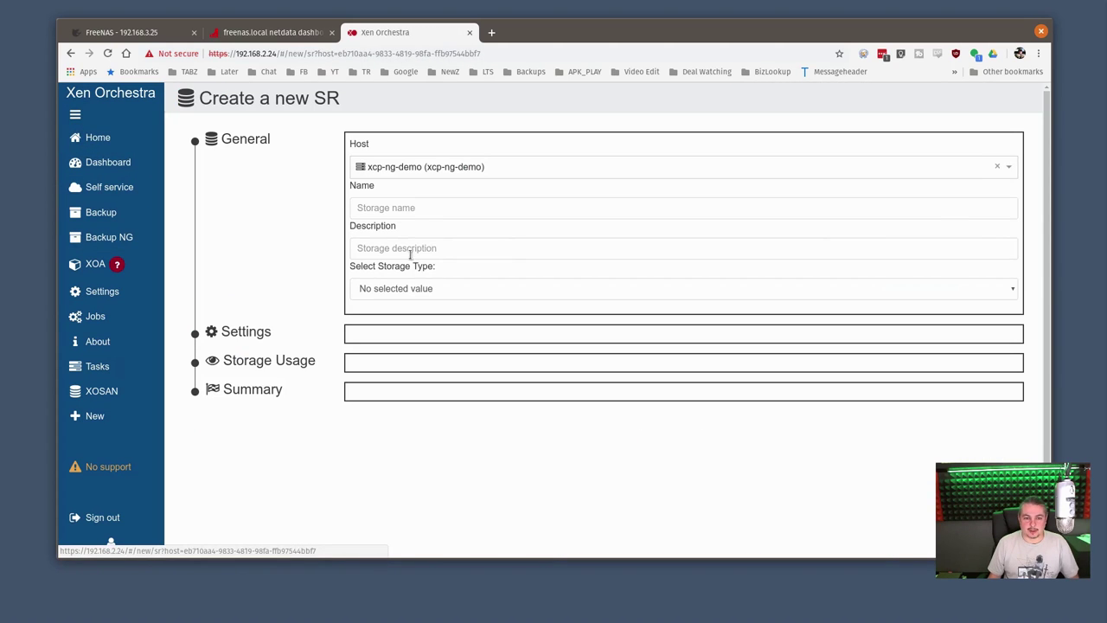
left_click(404, 208)
type("Scuzzy2")
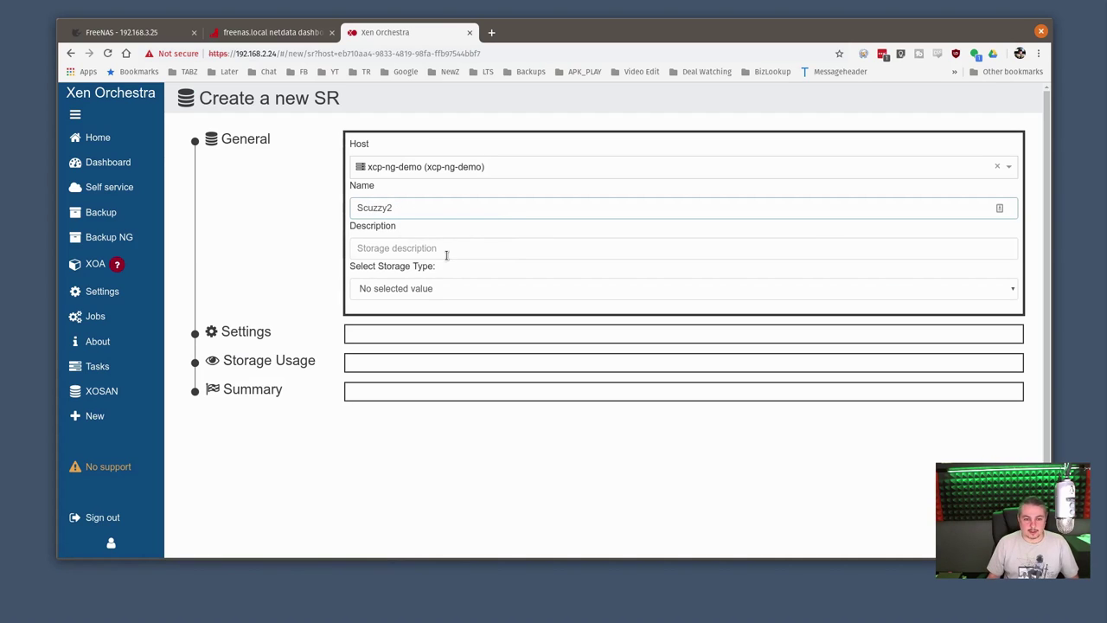
left_click(447, 252)
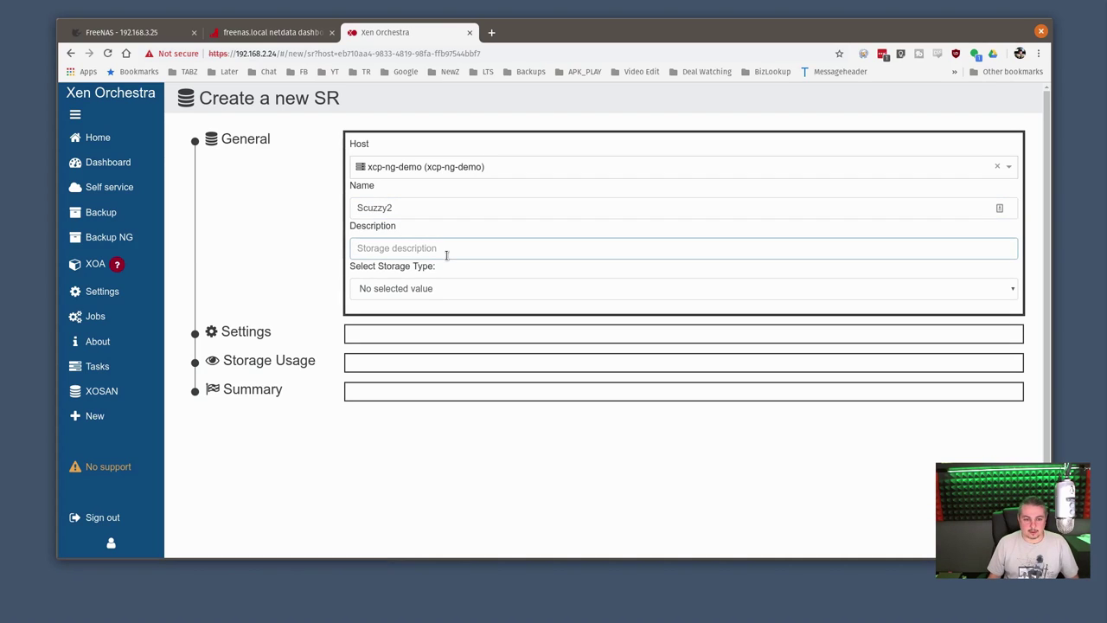
type("Scuzz")
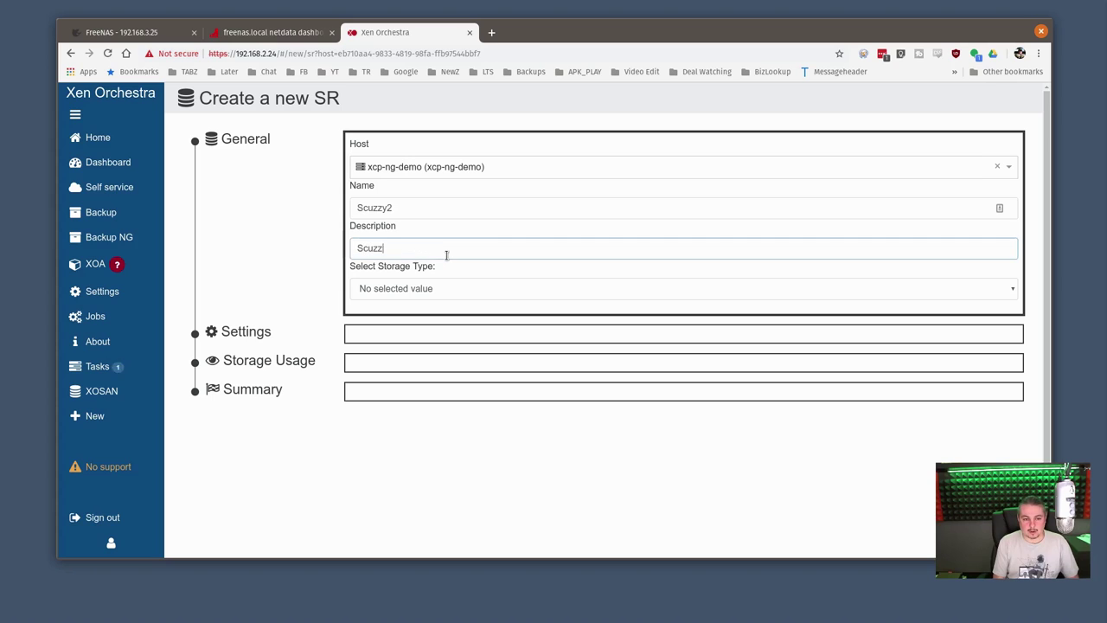
left_click(447, 288)
left_click(380, 349)
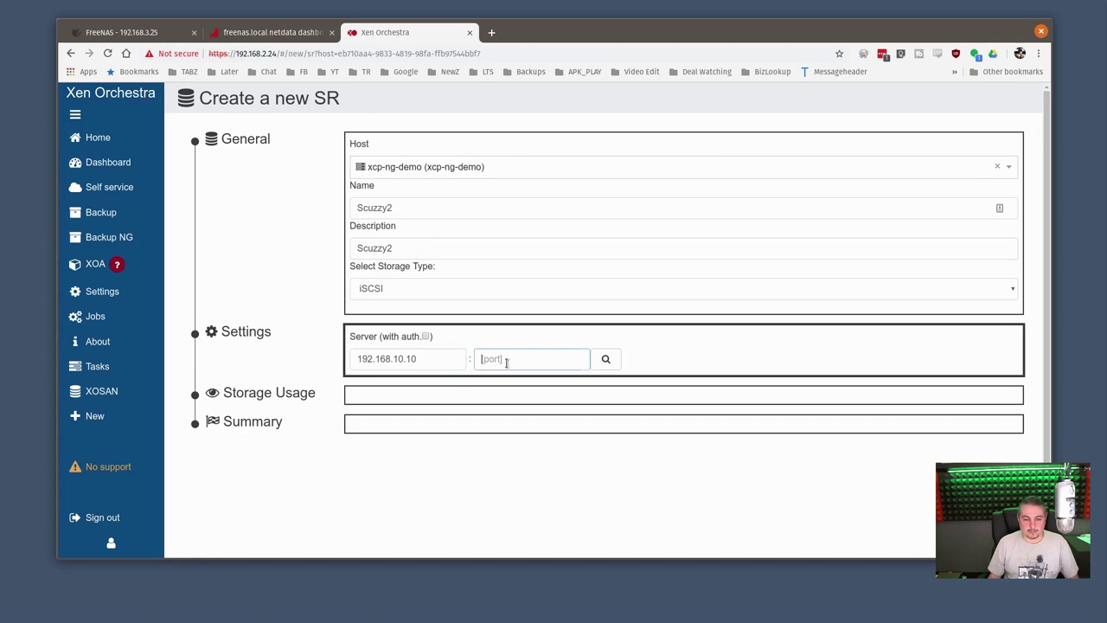
left_click(507, 359)
type("3260")
Select the FreeNAS iSCSI target and the 100 GiB LUN 2, then create the repository
left_click(605, 358)
left_click(437, 441)
left_click(440, 442)
left_click(441, 465)
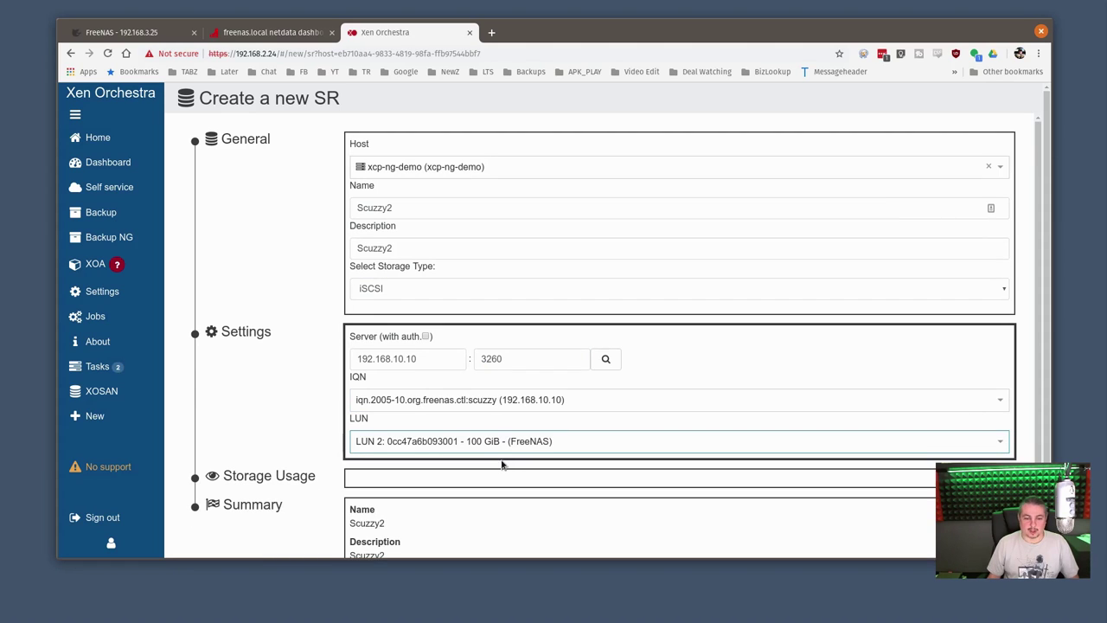
scroll(458, 424, "down", 2)
scroll(461, 424, "down", 1)
left_click(389, 514)
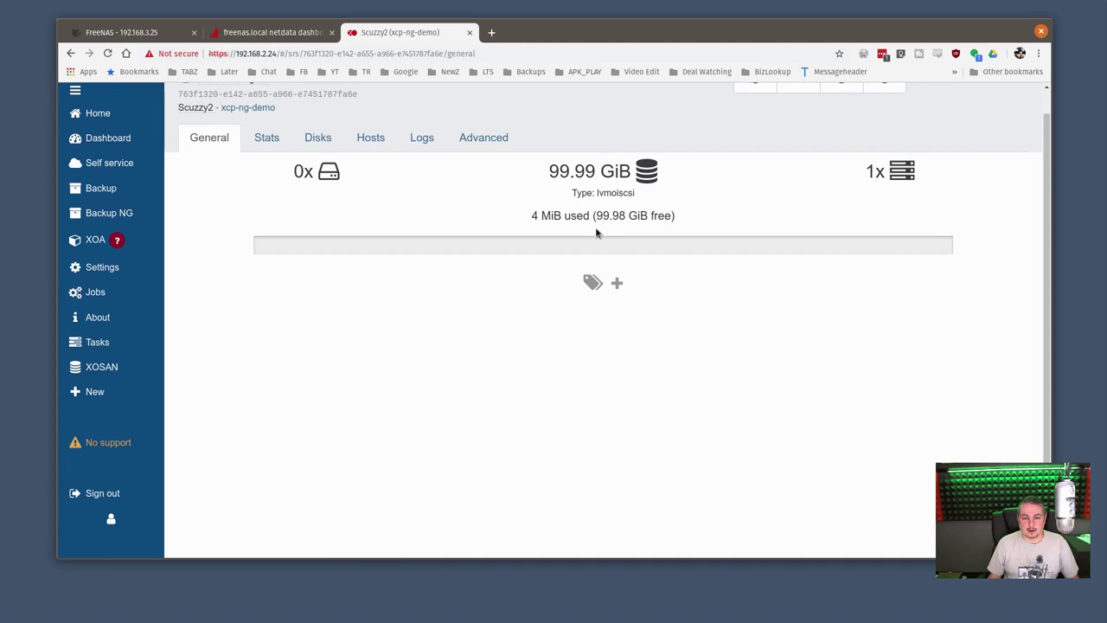
Clear the VM list filter to show all VMs and open Debian_Demo_On_Local
scroll(596, 232, "up", 1)
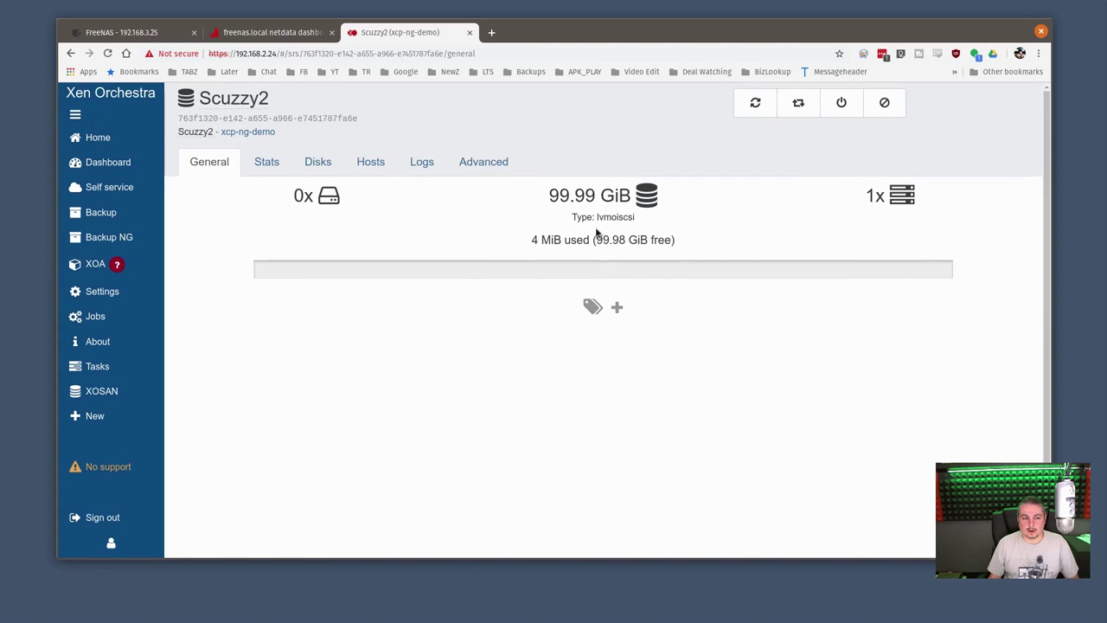
left_click(121, 137)
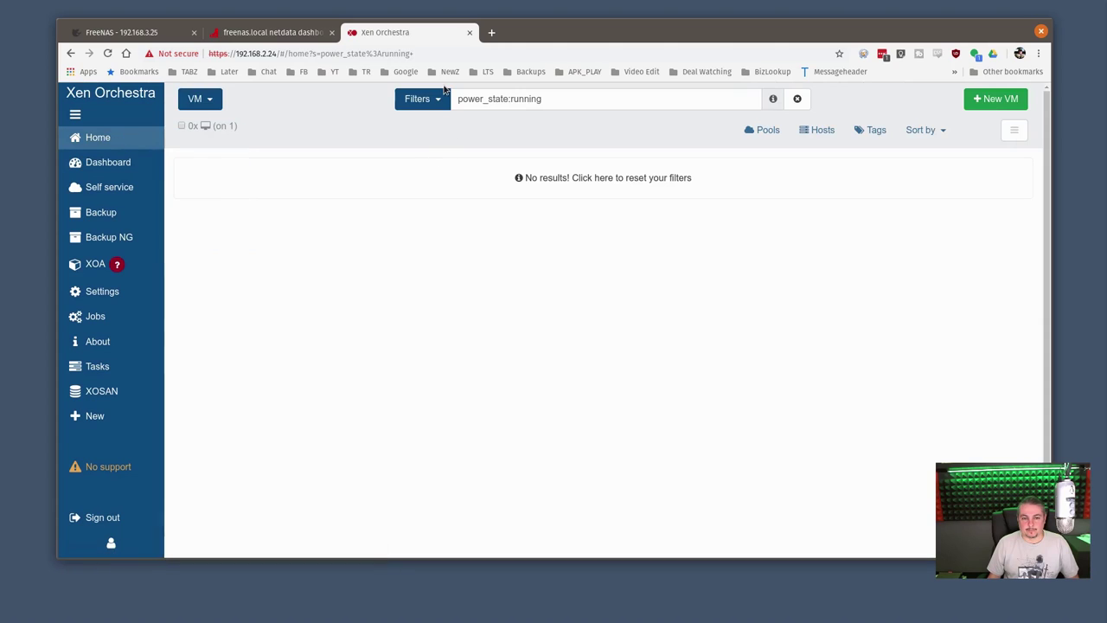
left_click(433, 99)
left_click(433, 179)
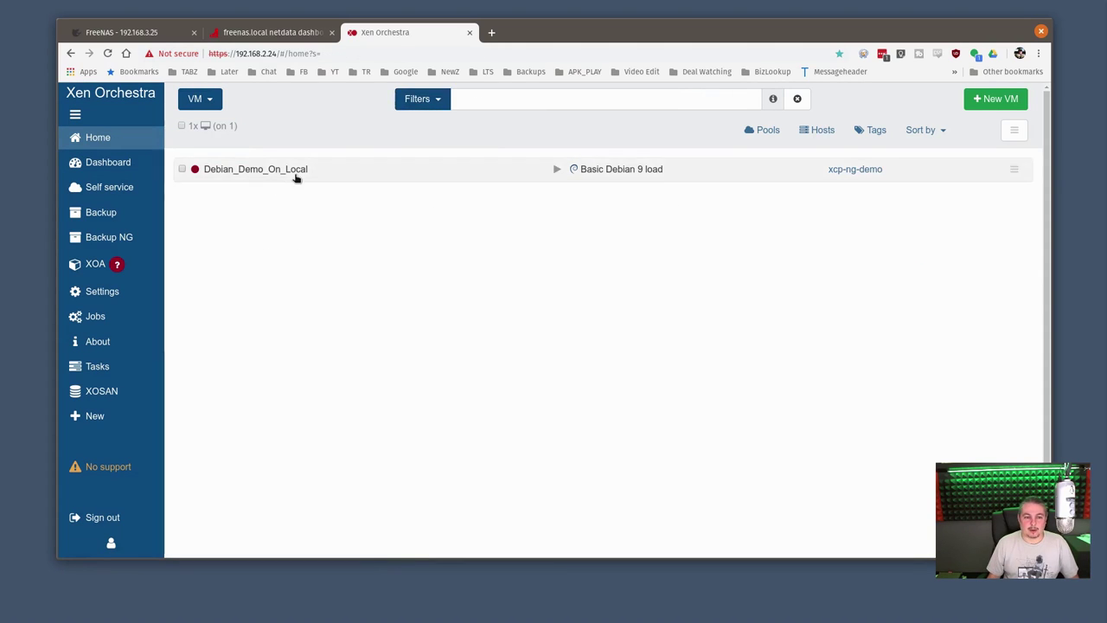
left_click(277, 177)
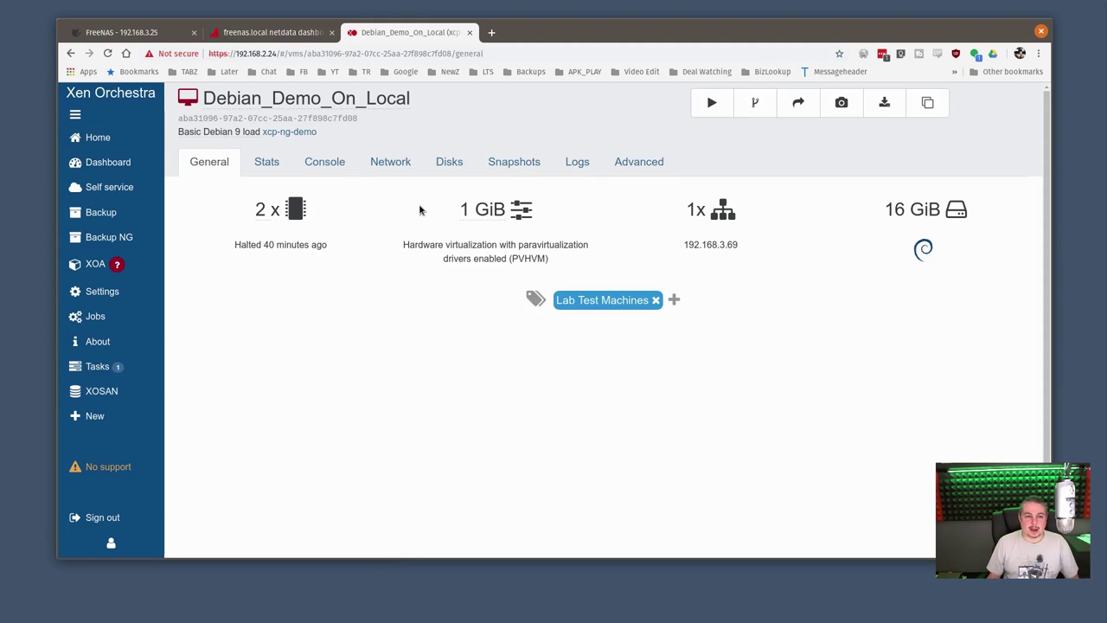
From the Disks view, copy the VM as 'Debian On Scuzzy' onto the Scuzzy1 repository
left_click(461, 170)
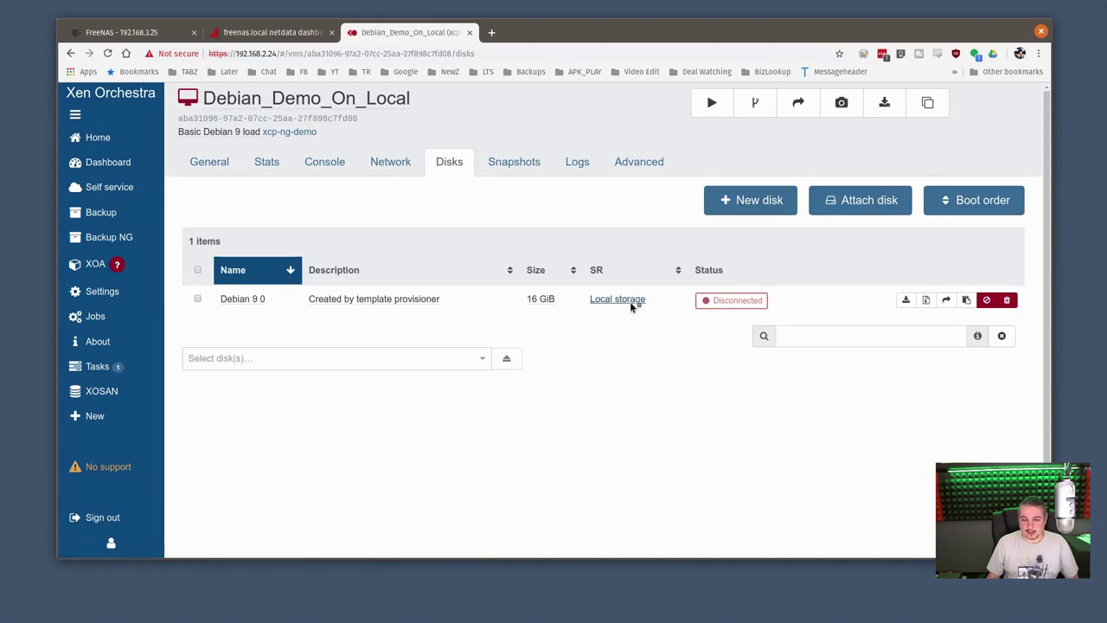
left_click(920, 106)
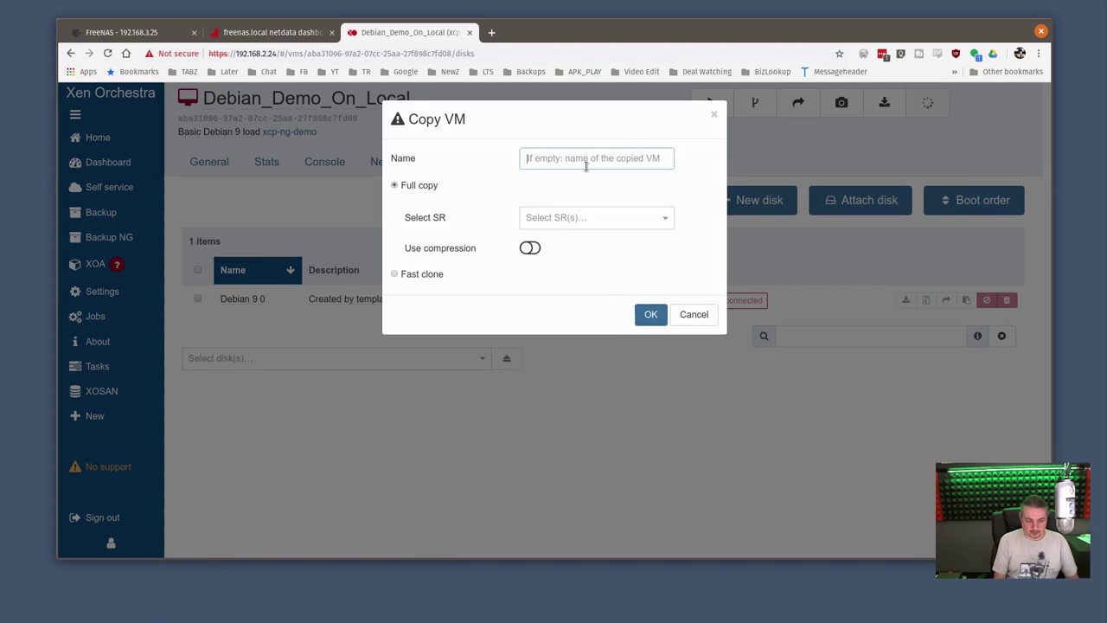
type("DD")
key("BackSpace")
type("ebian")
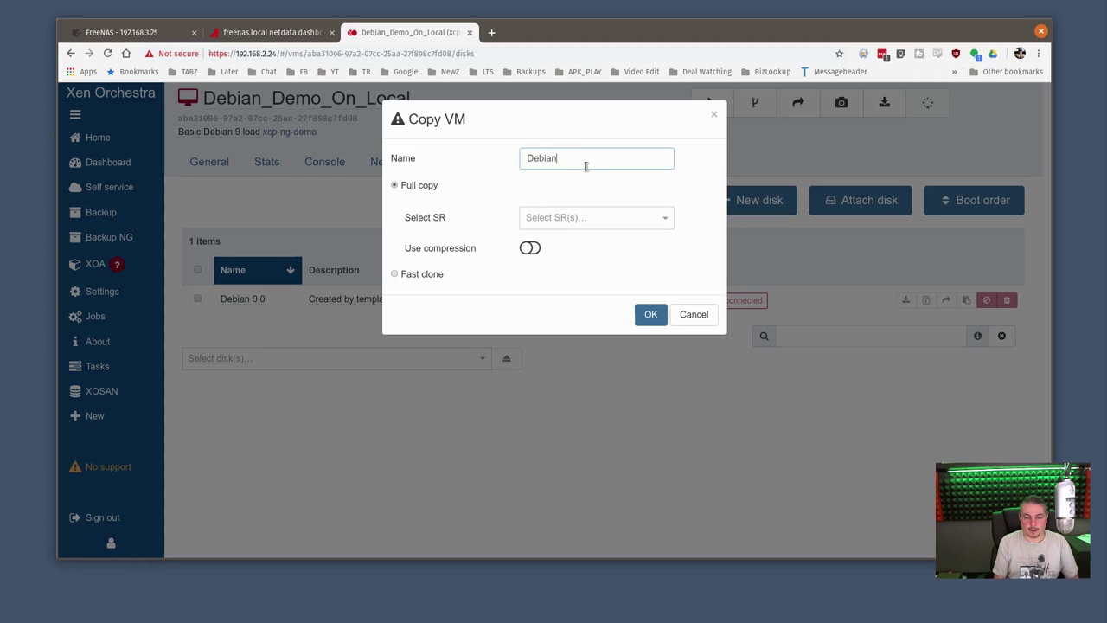
type(" On Scuzzy")
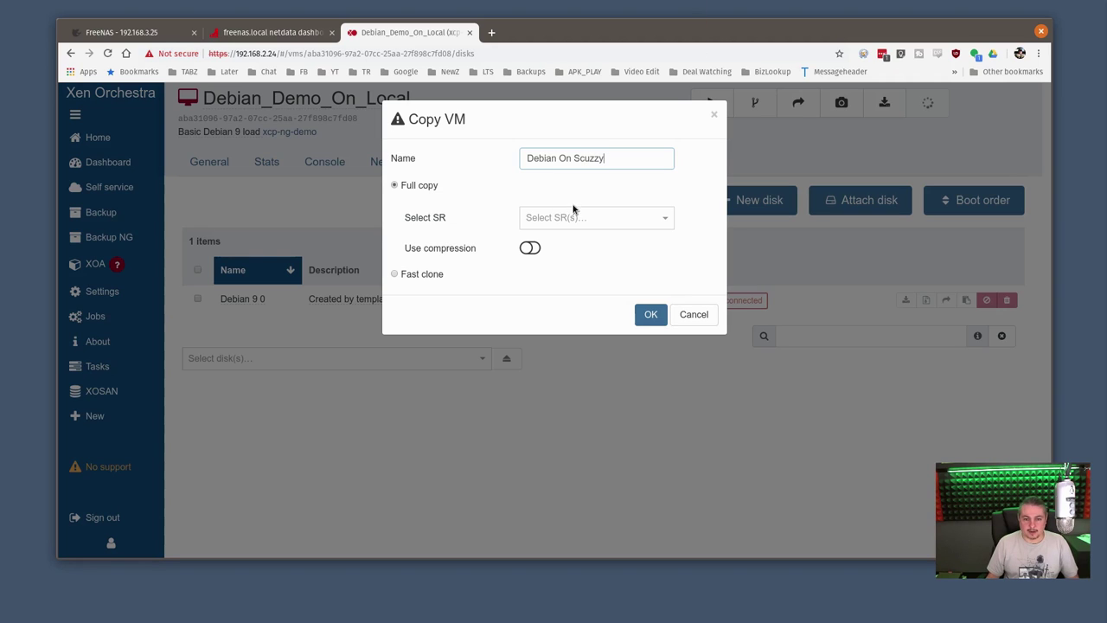
left_click(574, 210)
scroll(593, 280, "down", 1)
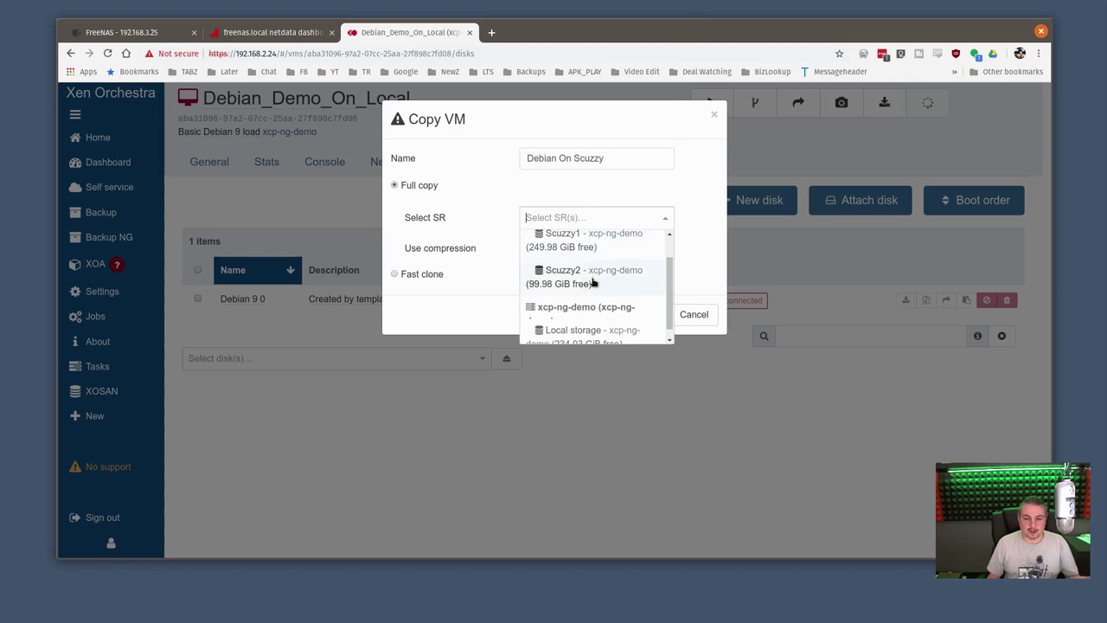
scroll(584, 281, "up", 1)
left_click(579, 270)
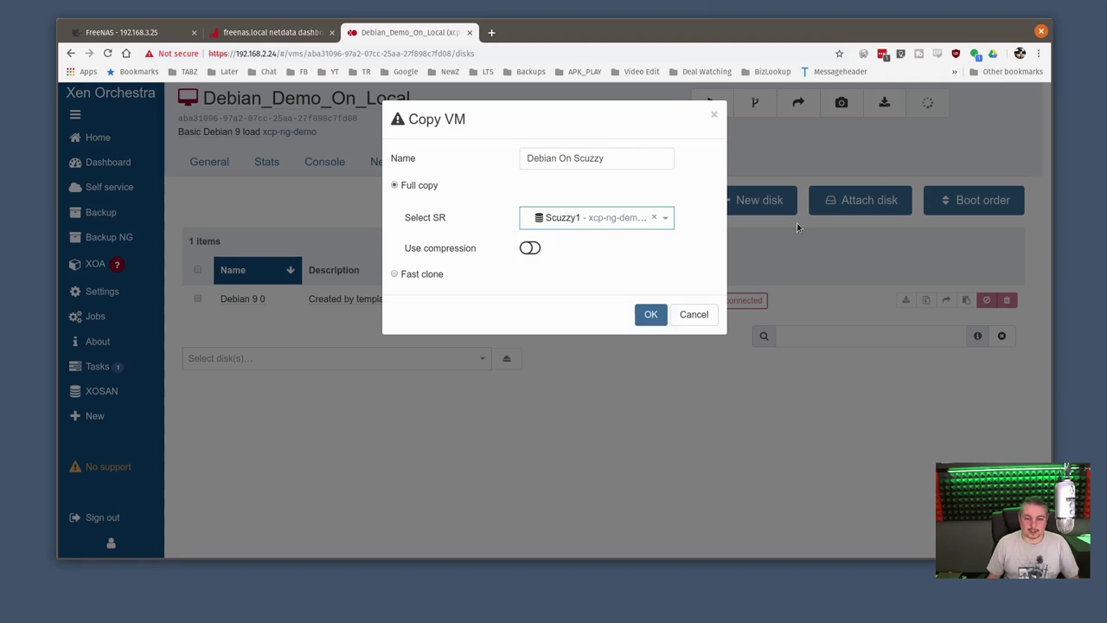
left_click(651, 317)
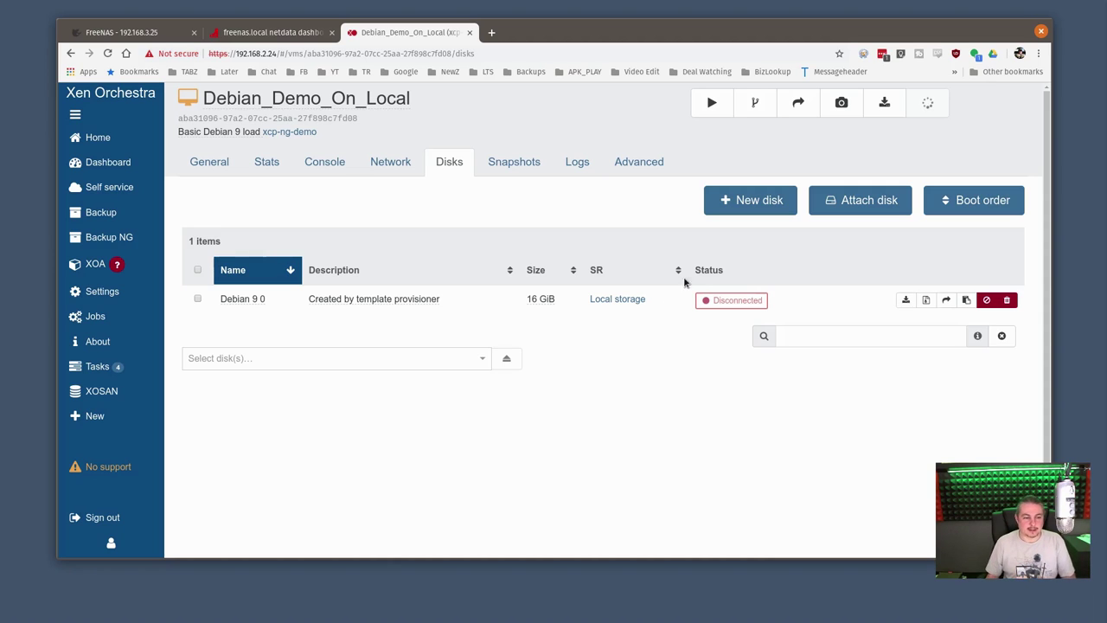
Start the Debian On Scuzzy VM, watch it boot, and confirm its disk is on Scuzzy1
left_click(98, 366)
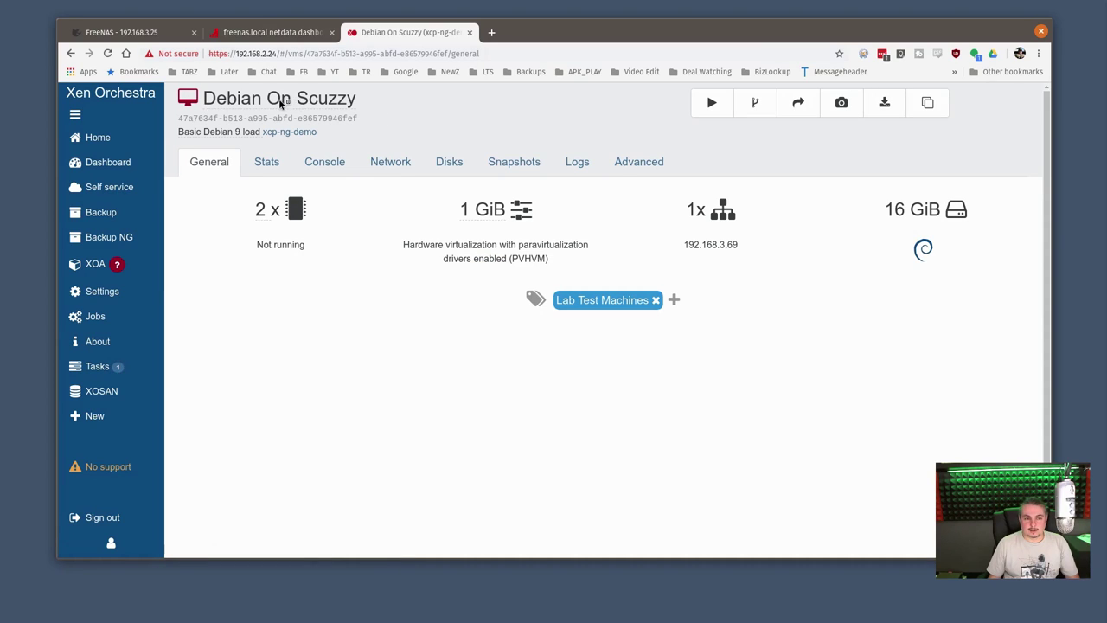
left_click(713, 103)
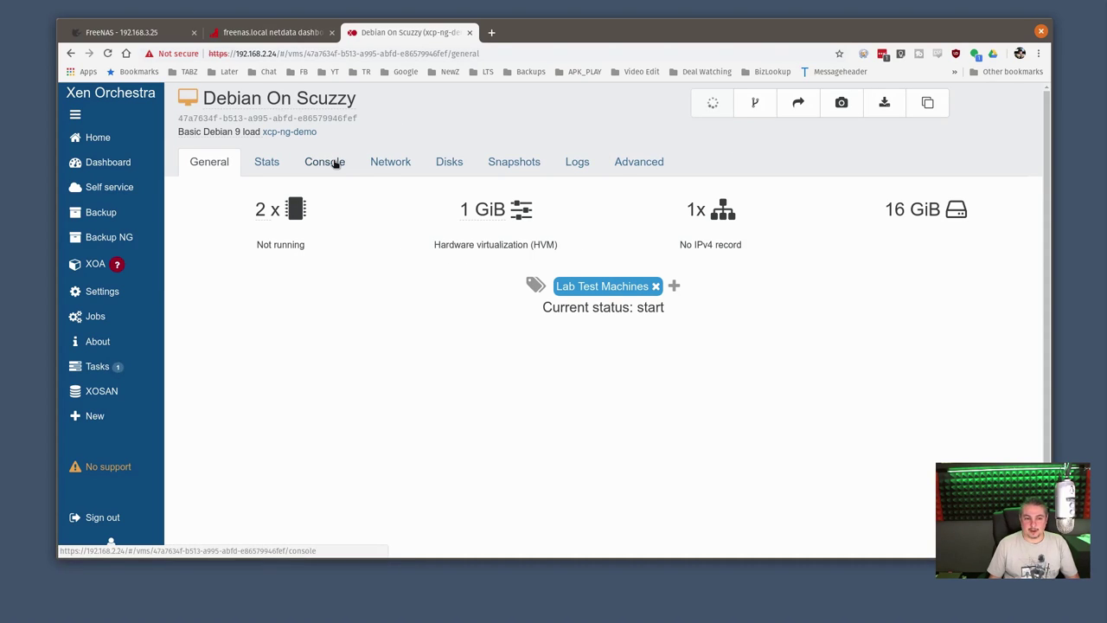
left_click(335, 164)
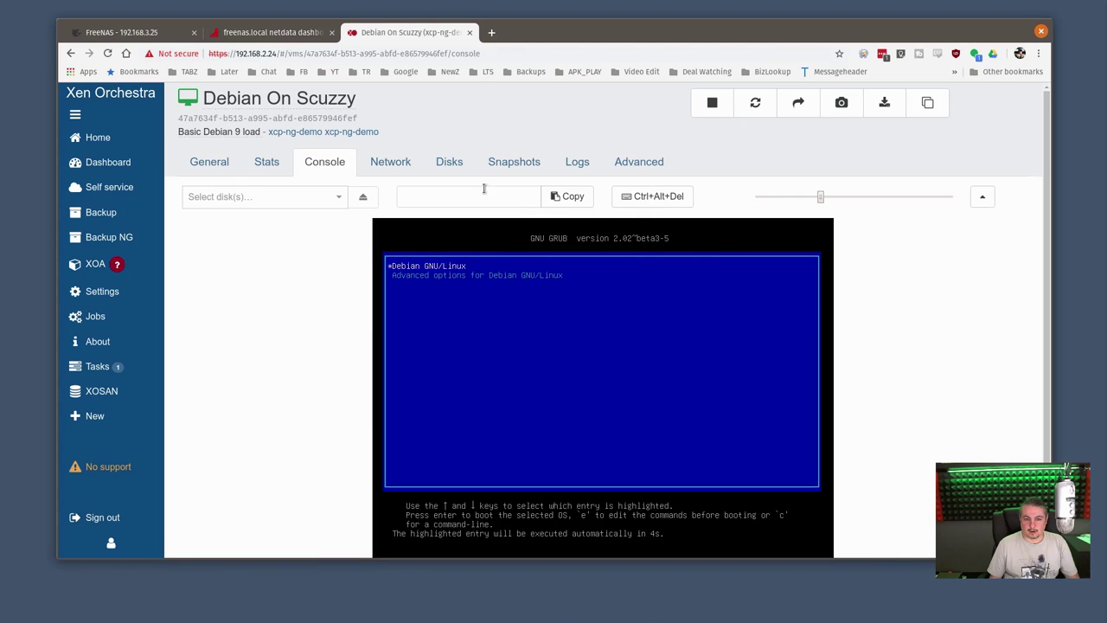
left_click(450, 163)
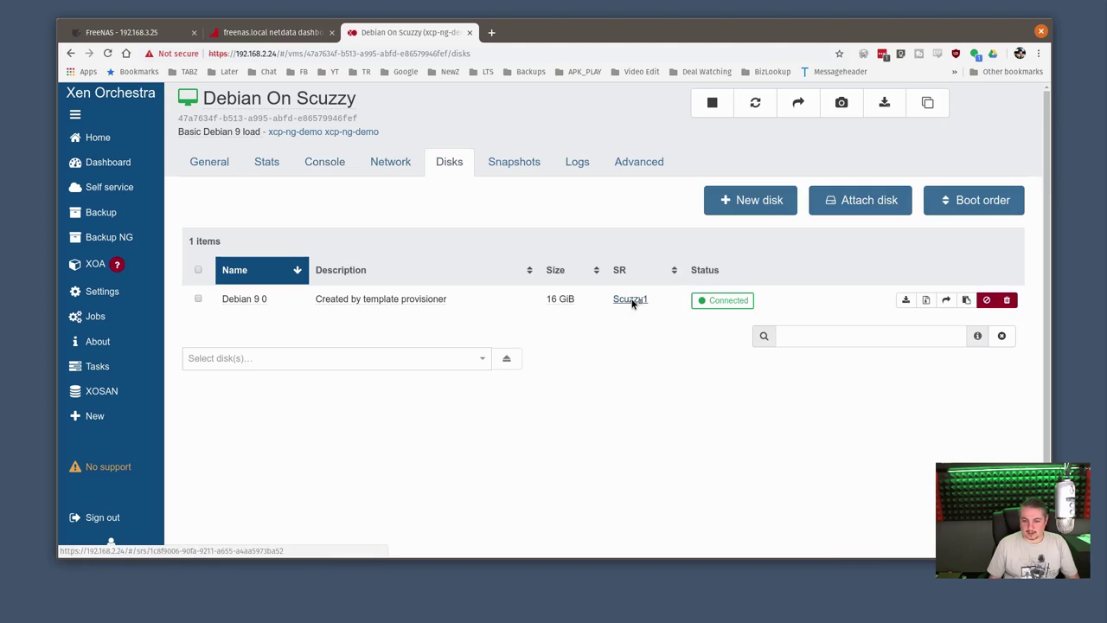
left_click(323, 162)
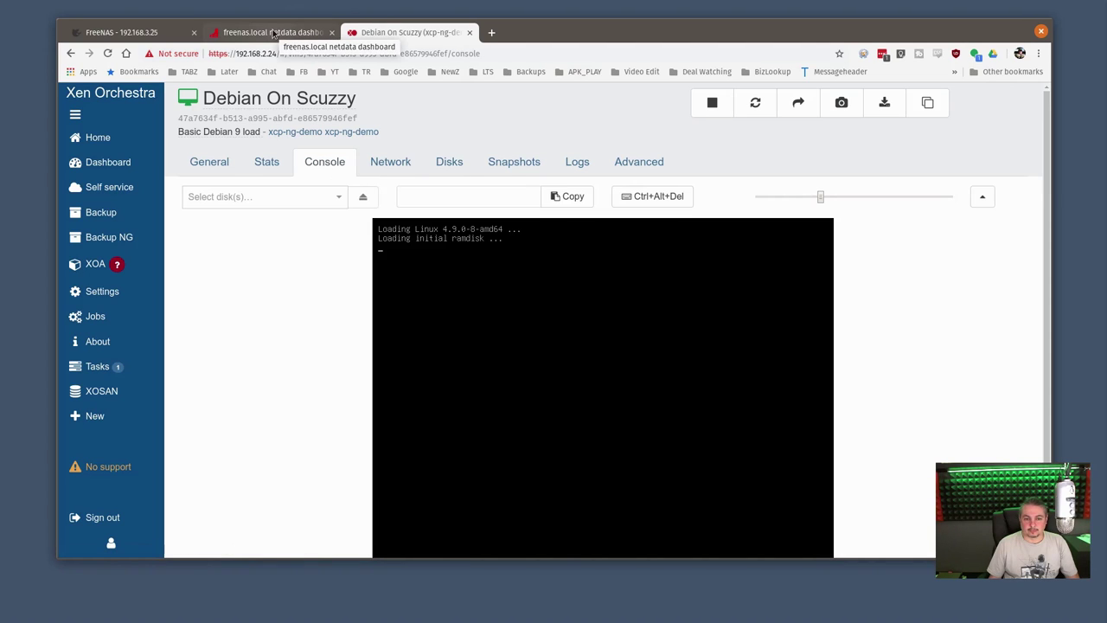
Set the FreeNAS Netdata dashboard to refresh charts Always, then return to the Debian On Scuzzy console
left_click(273, 33)
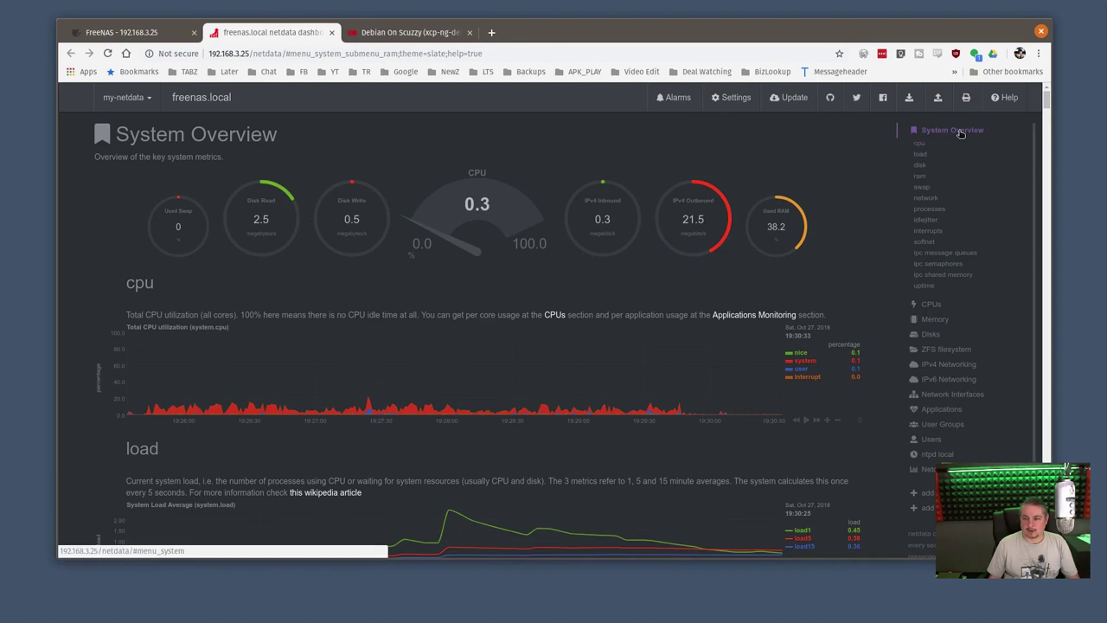
left_click(735, 98)
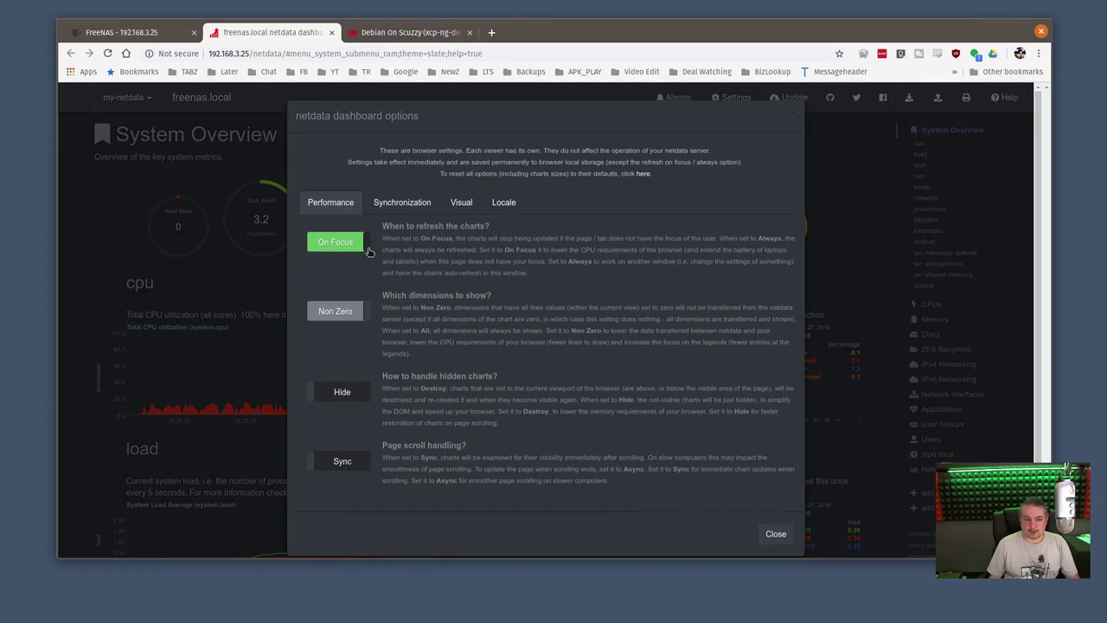
left_click(776, 534)
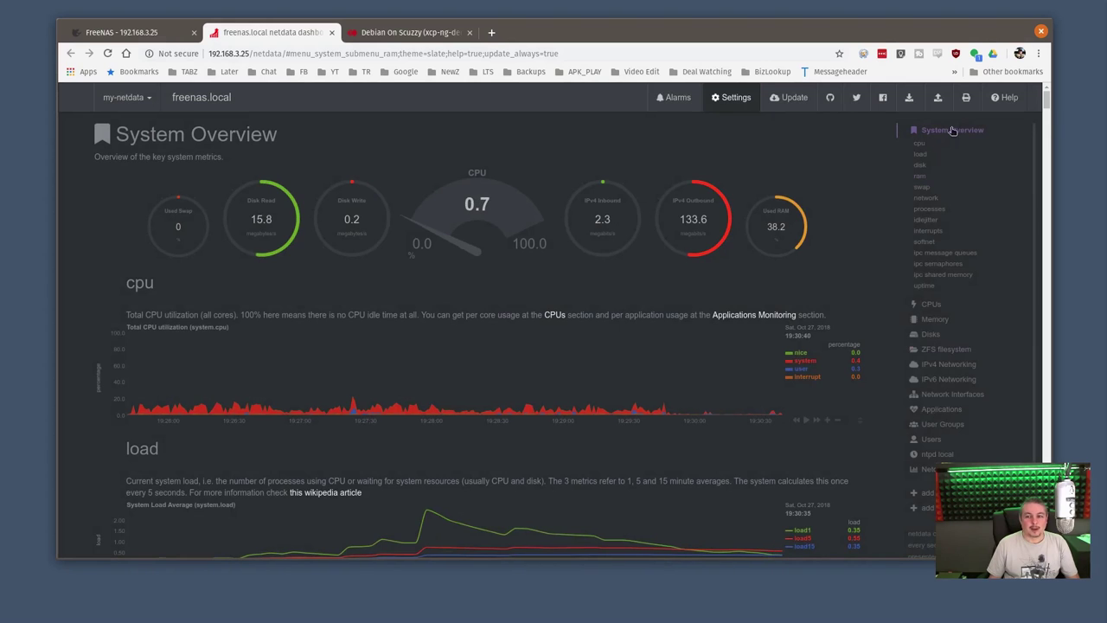
left_click(731, 101)
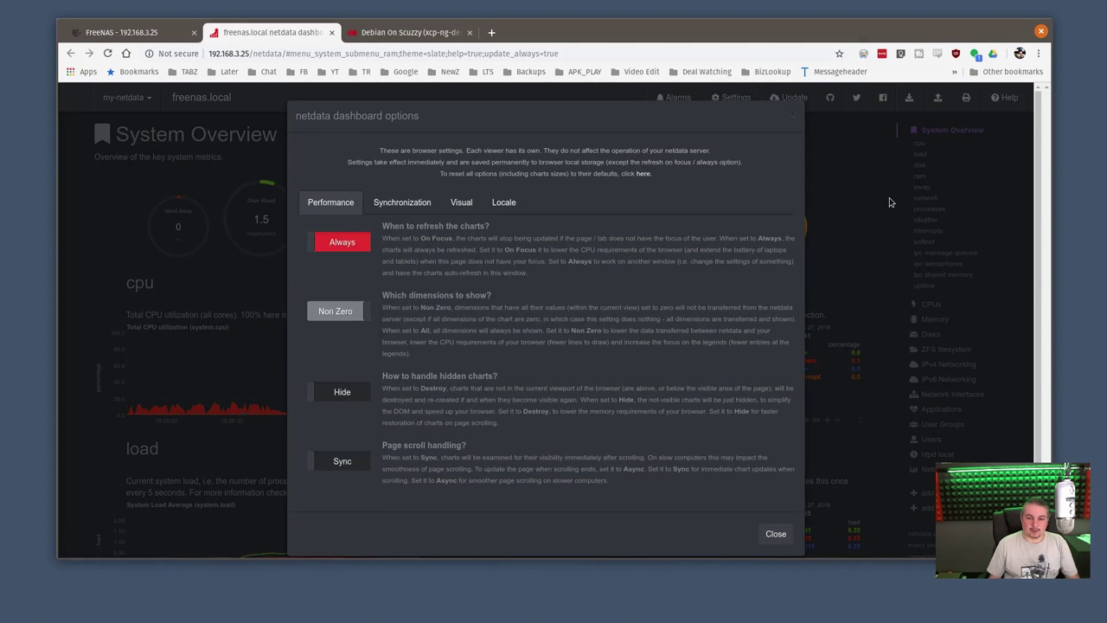
left_click(889, 202)
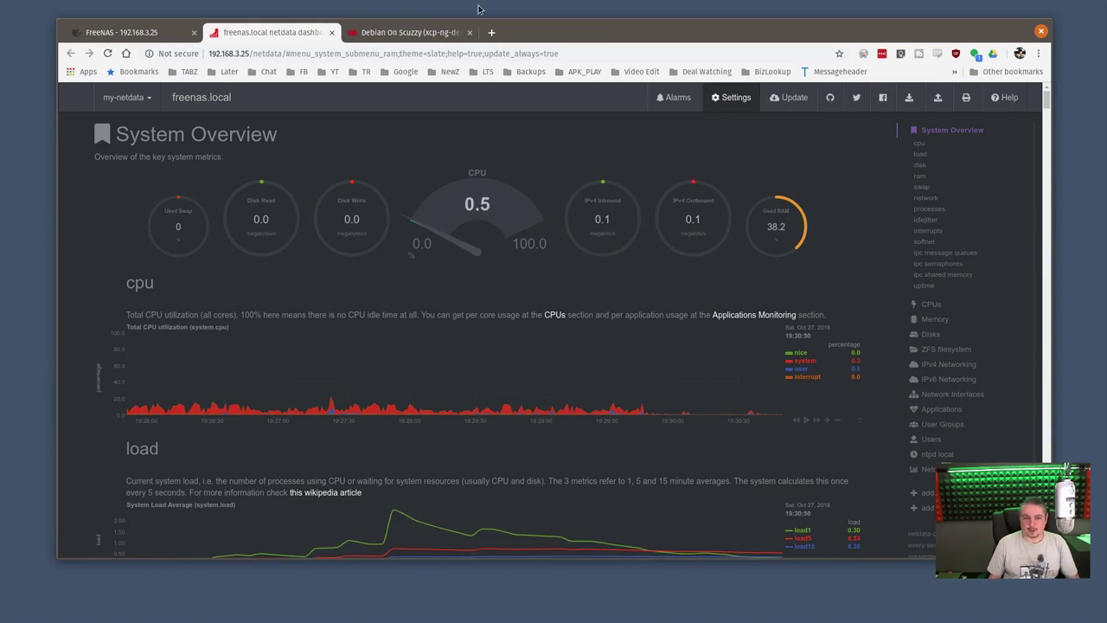
left_click(394, 33)
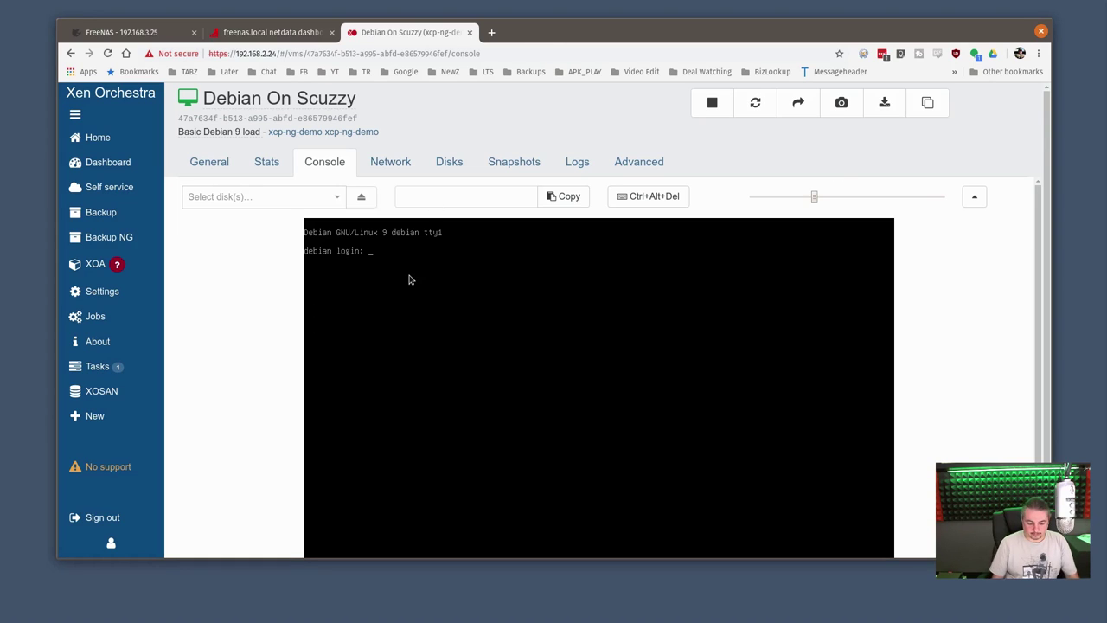
Log into the VM console as root and list its network addresses with ip addr
type("root")
key("Return")
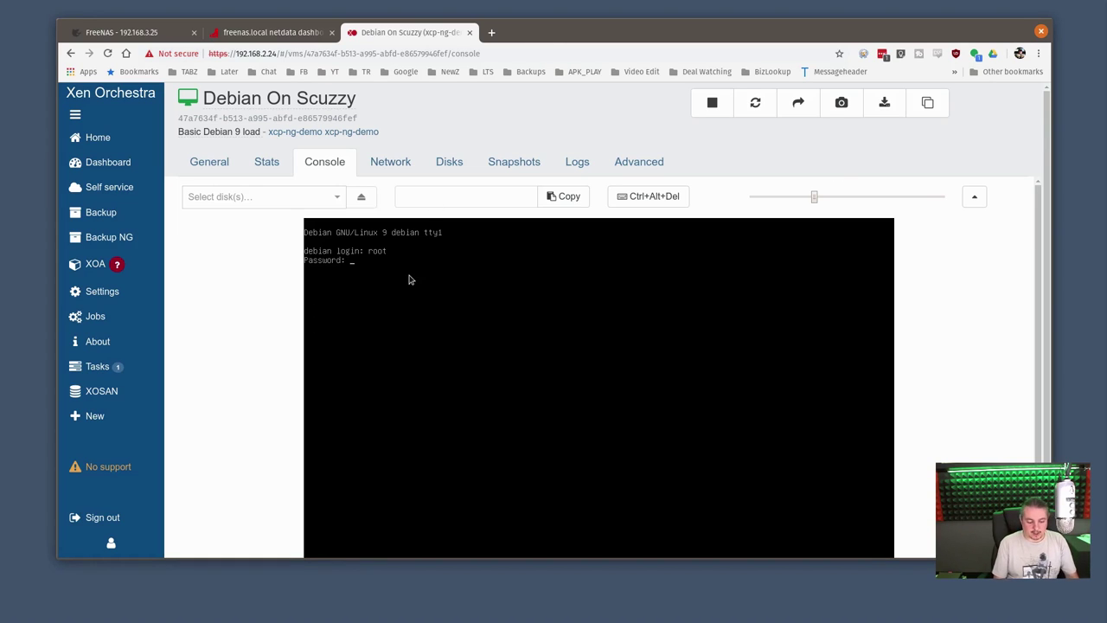
key("Return")
type("ip addr")
key("Return")
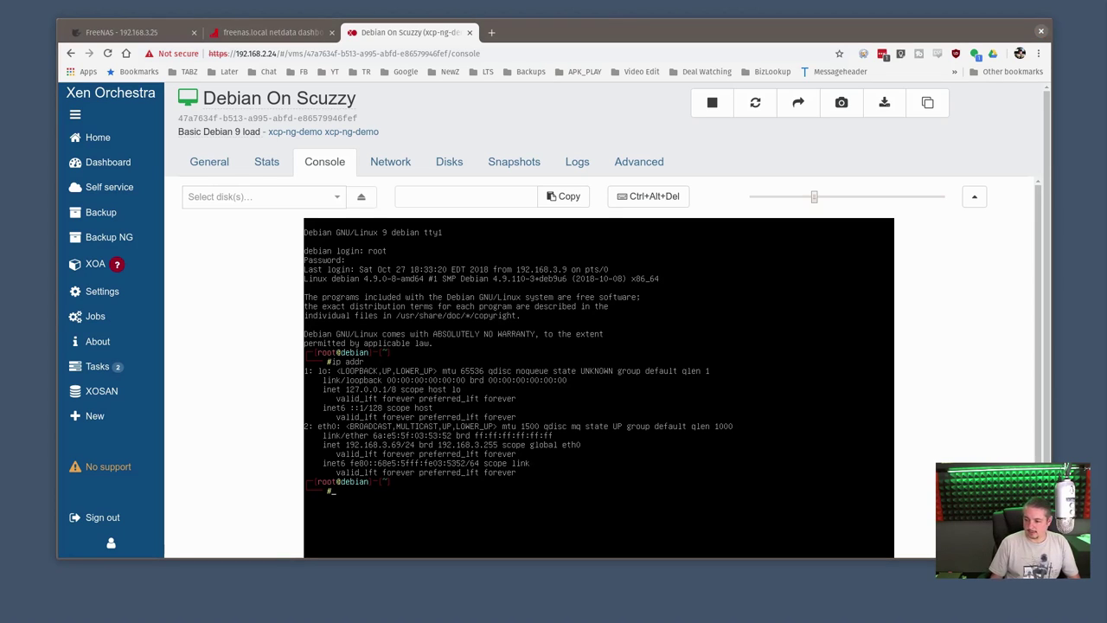
In the SSH terminal to the VM, clear the screen and rerun the pts/iozone benchmark
key("alt+Tab")
type("clear")
key("Return")
key("Up")
key("Up")
key("Return")
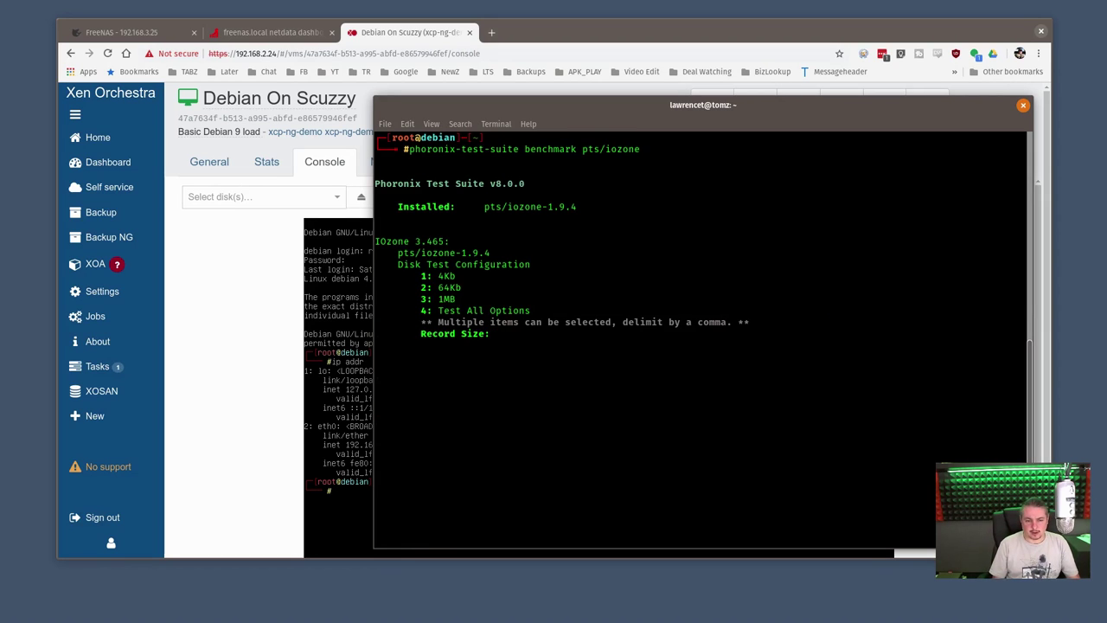
Run IOzone with 4Kb record size, 512MB file, all test options, and decline saving results
type("1")
key("Return")
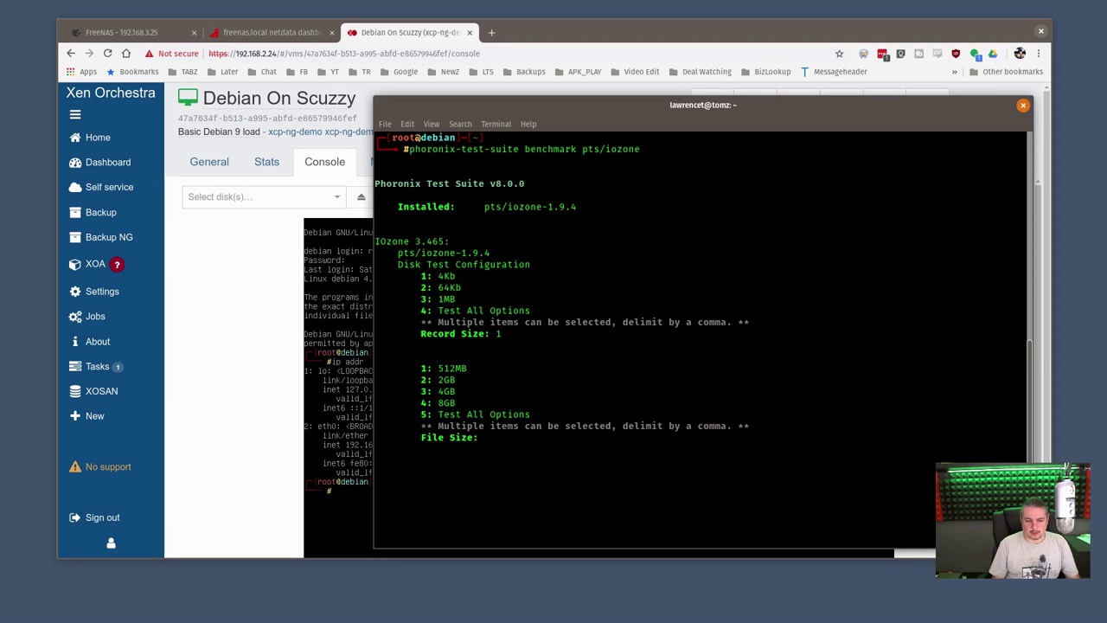
type("1")
key("Return")
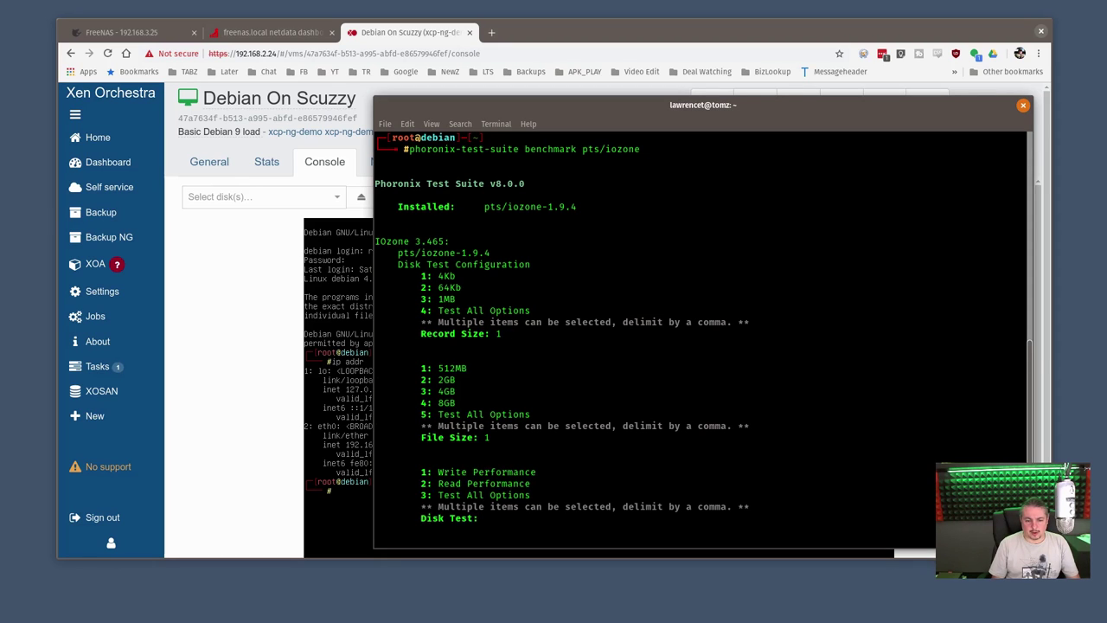
key("Return")
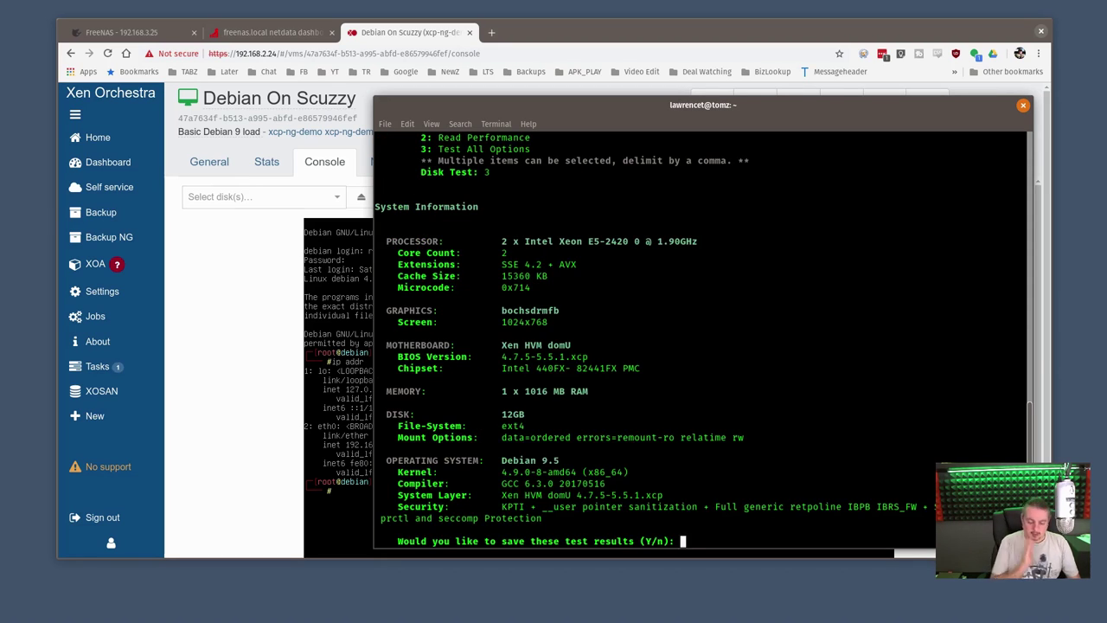
type("n")
key("Return")
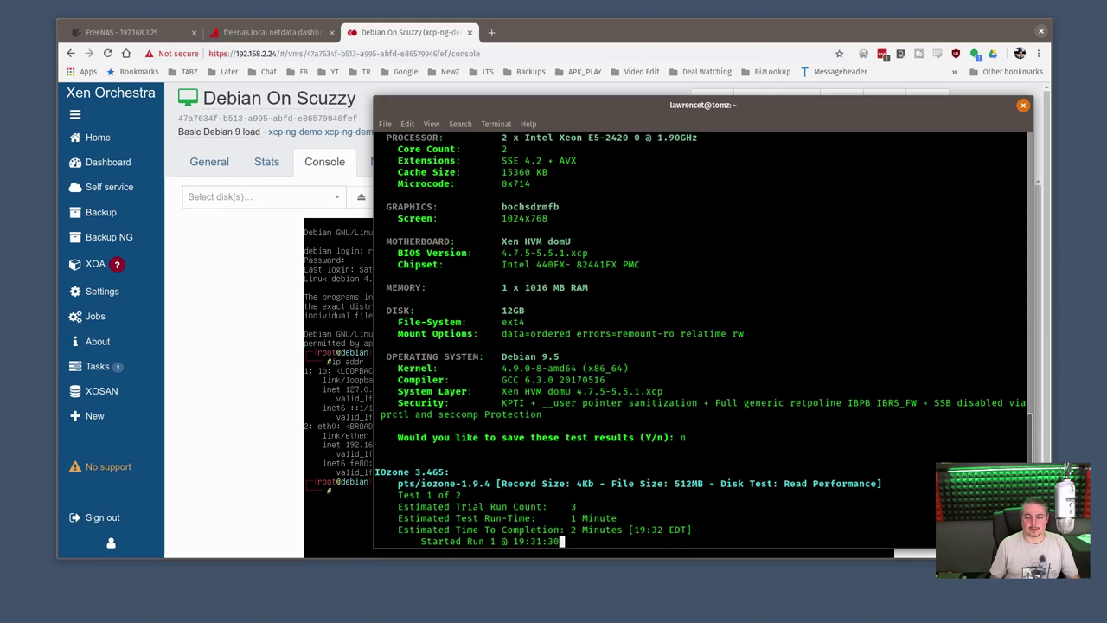
Arrange the terminal and Netdata dashboard side by side while IOzone finishes at 343.24 MB/s write
left_click_drag(668, 106, 815, 149)
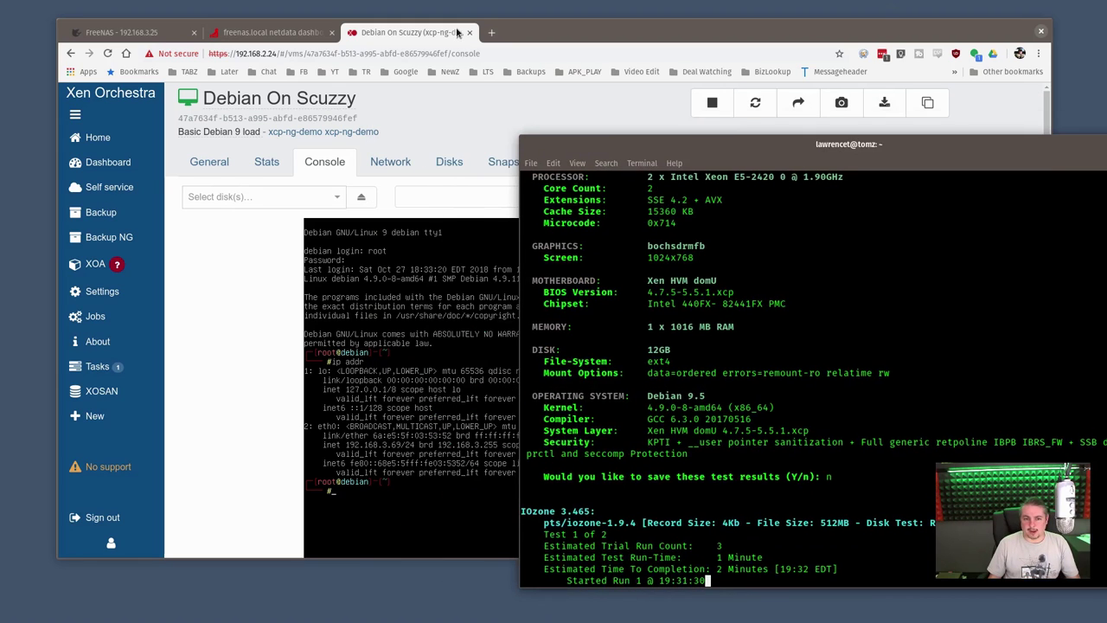
left_click(556, 36)
left_click(270, 34)
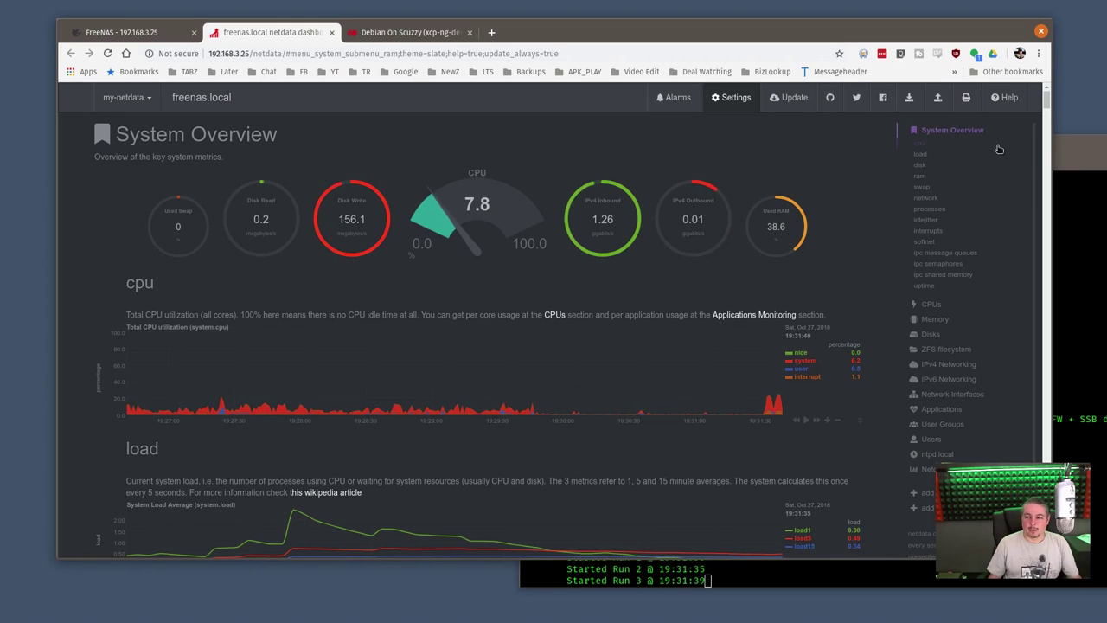
left_click_drag(1066, 147, 1052, 94)
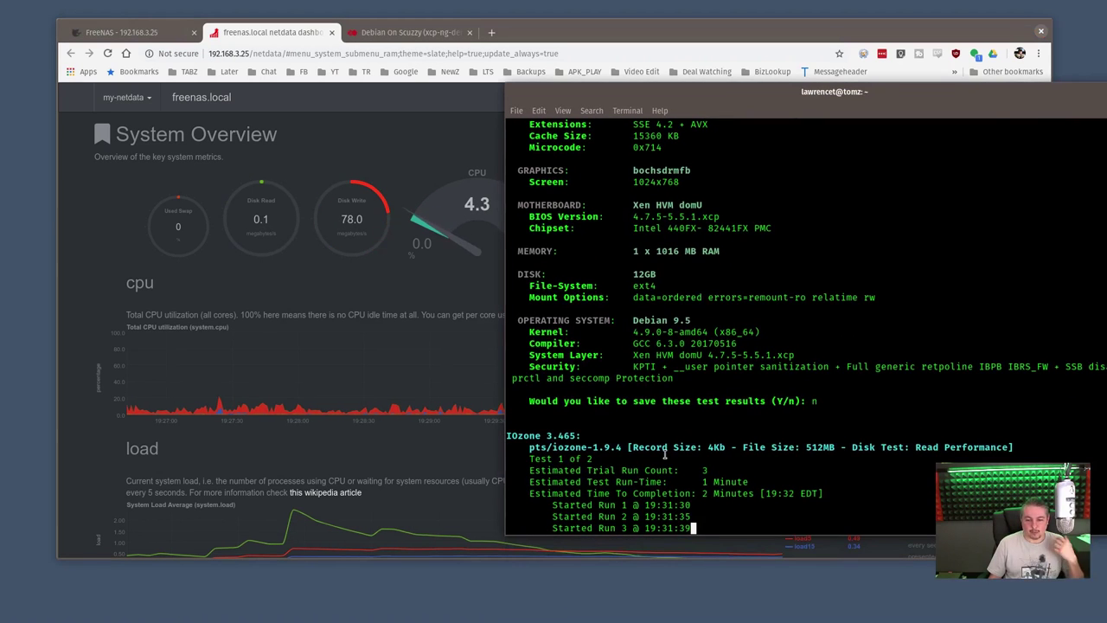
left_click(495, 192)
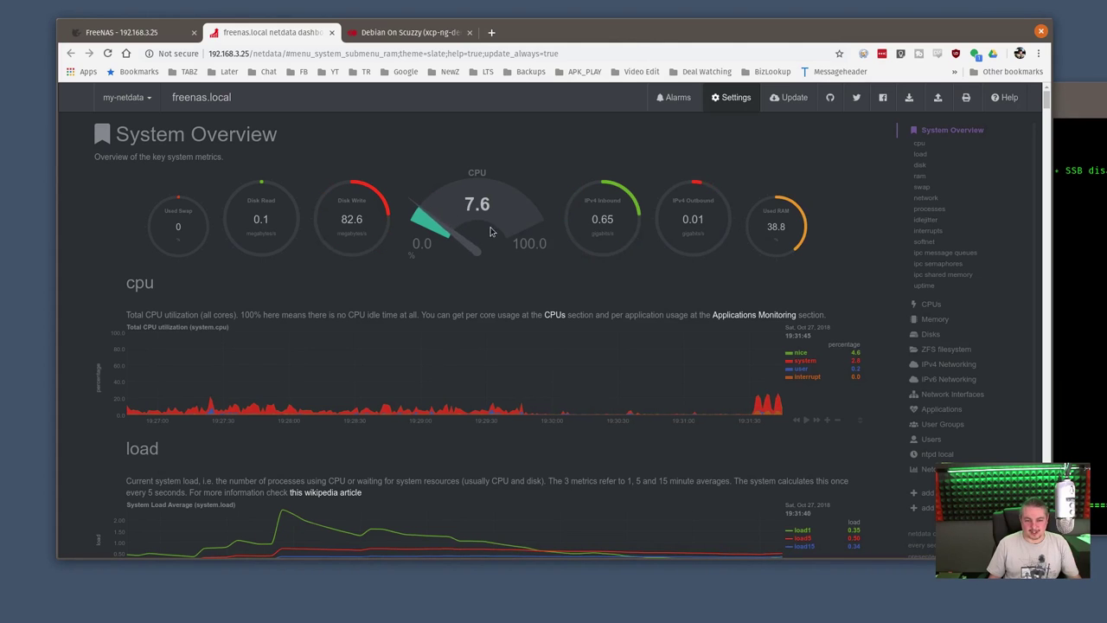
left_click(1092, 97)
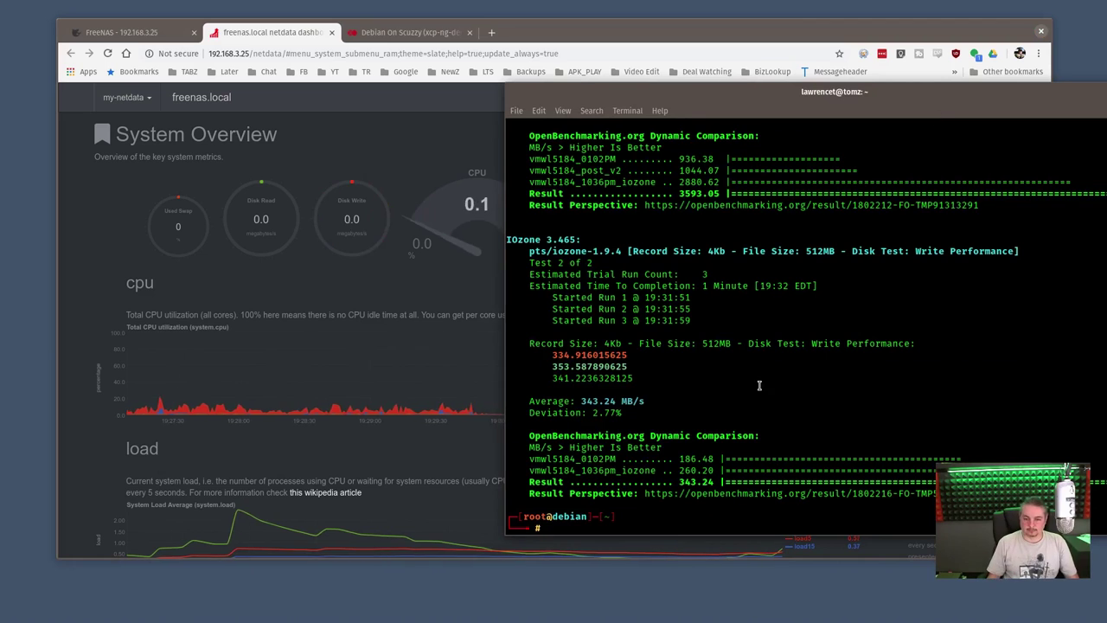
left_click_drag(527, 401, 603, 403)
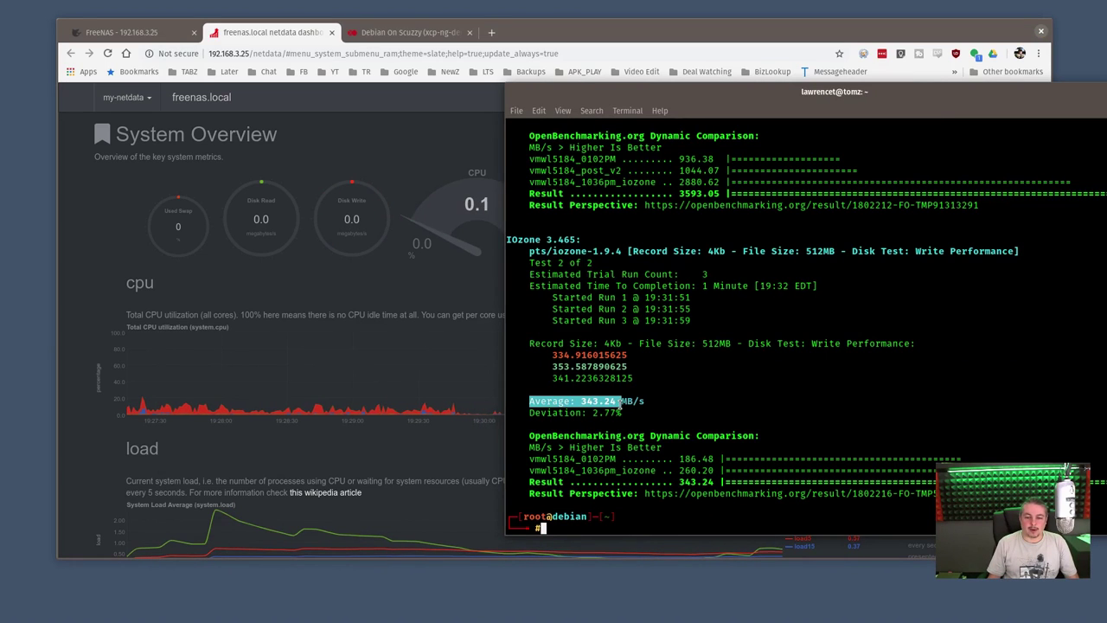
left_click(729, 390)
scroll(729, 392, "up", 4)
scroll(729, 395, "up", 1)
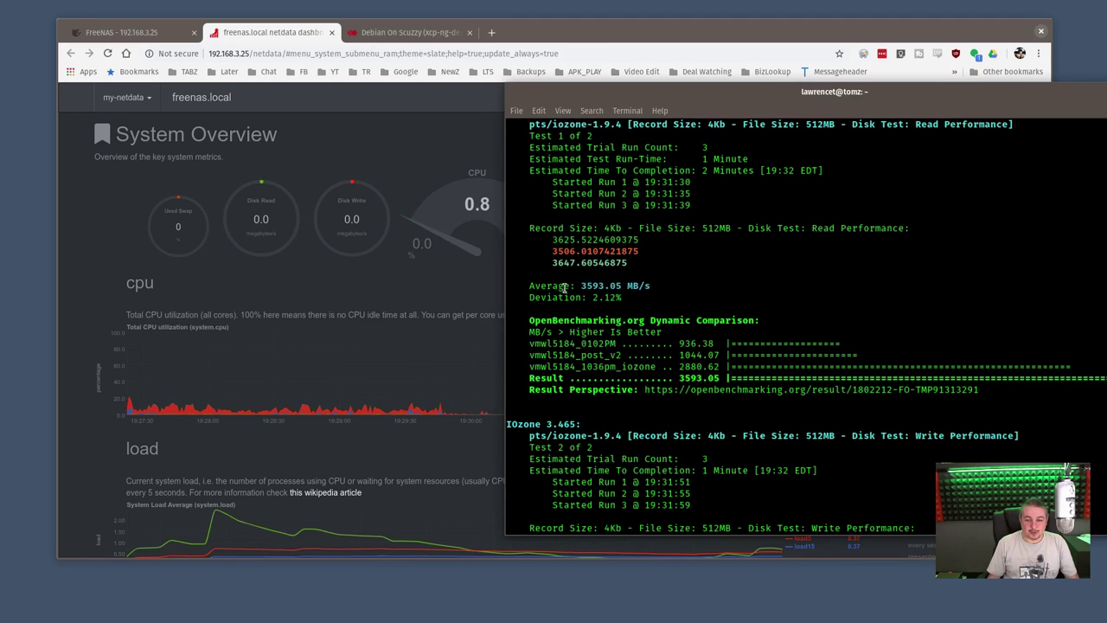
left_click_drag(589, 286, 634, 278)
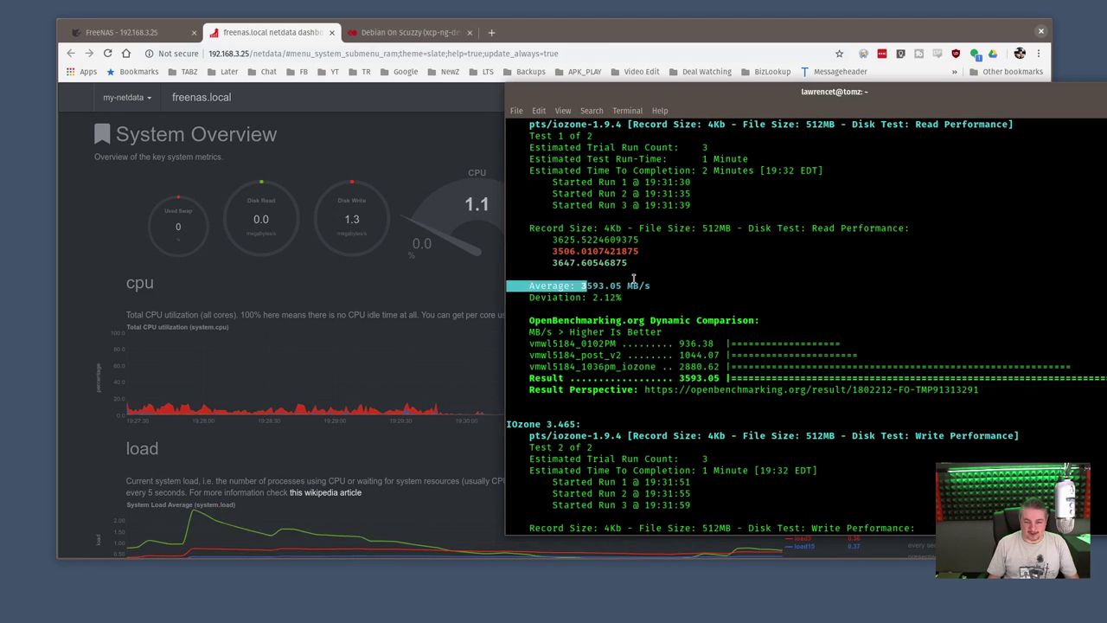
left_click(662, 280)
scroll(673, 280, "up", 4)
scroll(673, 280, "down", 9)
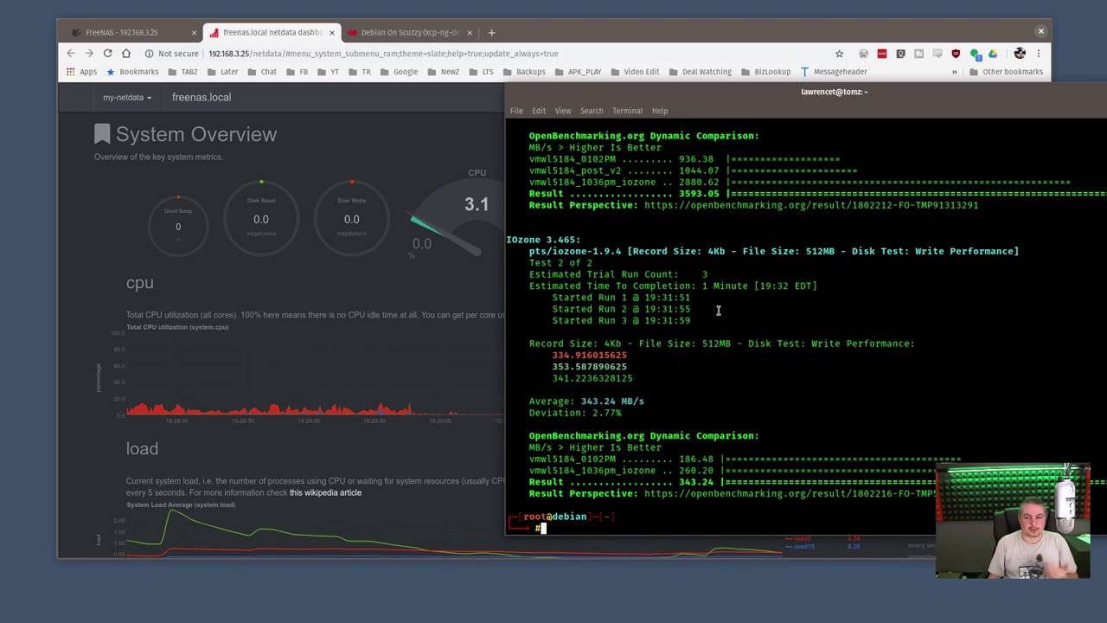
scroll(692, 299, "up", 3)
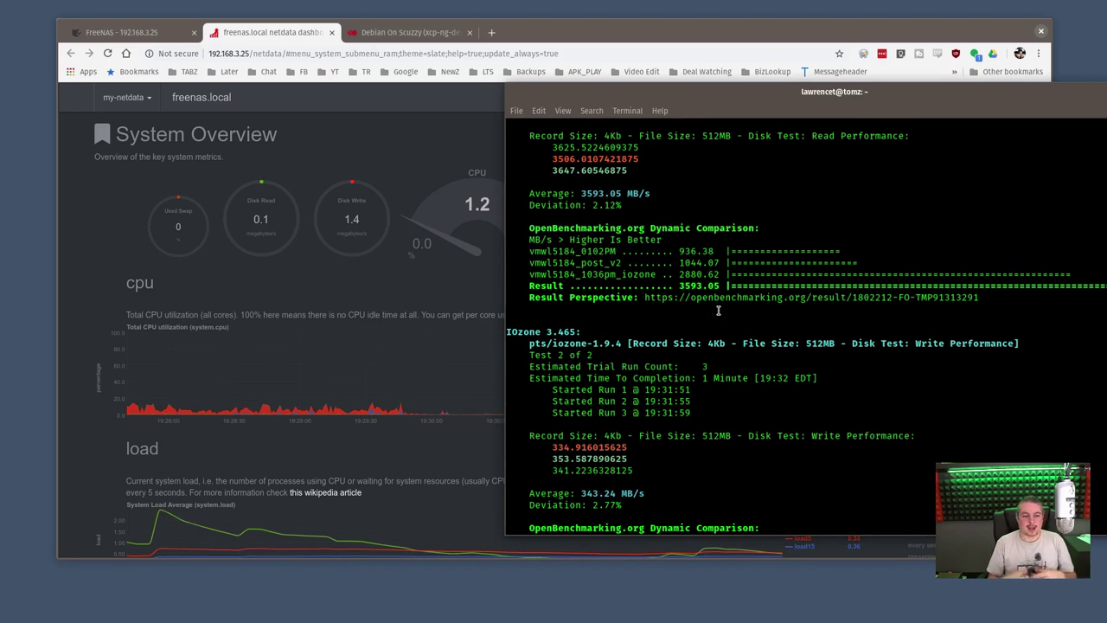
Review Netdata's ZFS filesystem charts (trim, ARC size, accesses, cache efficiency), then raise the benchmark terminal
left_click(485, 157)
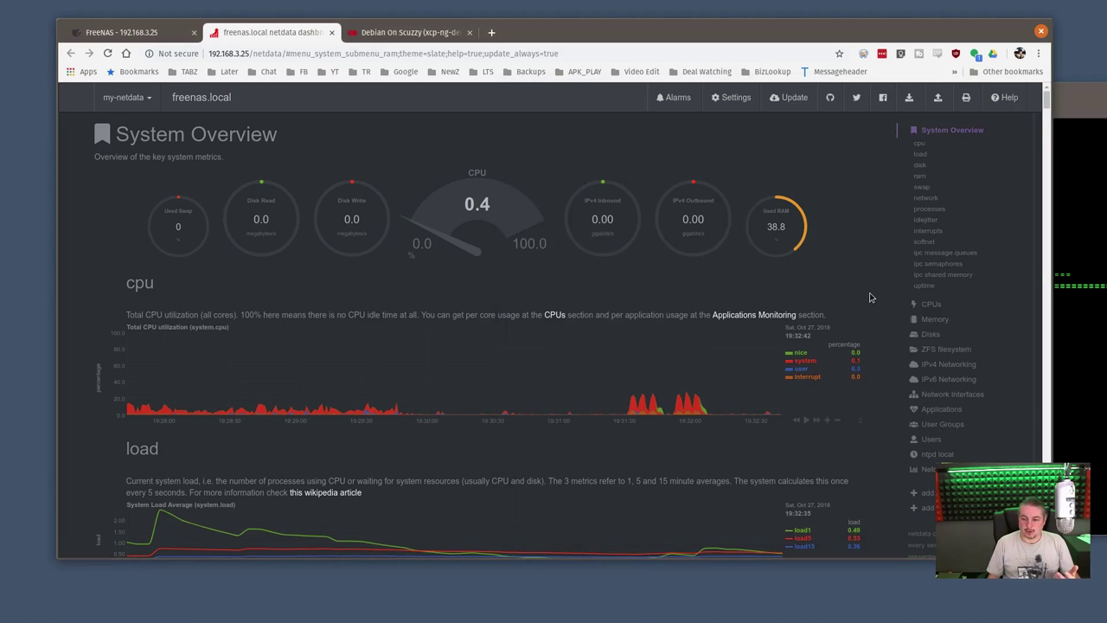
left_click(943, 348)
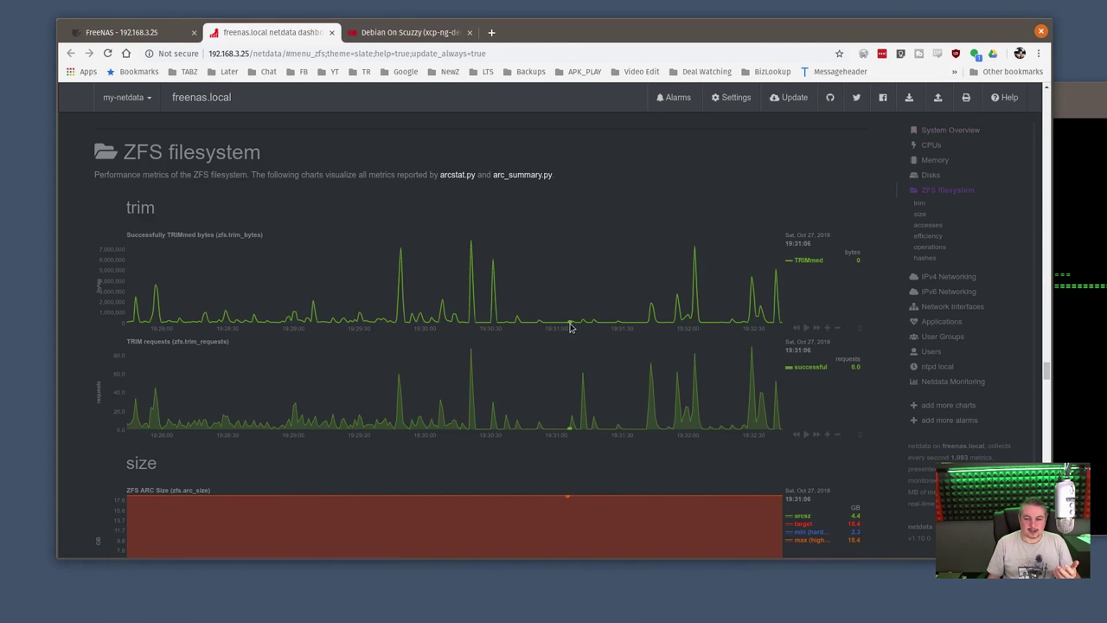
scroll(657, 424, "down", 3)
scroll(682, 445, "down", 2)
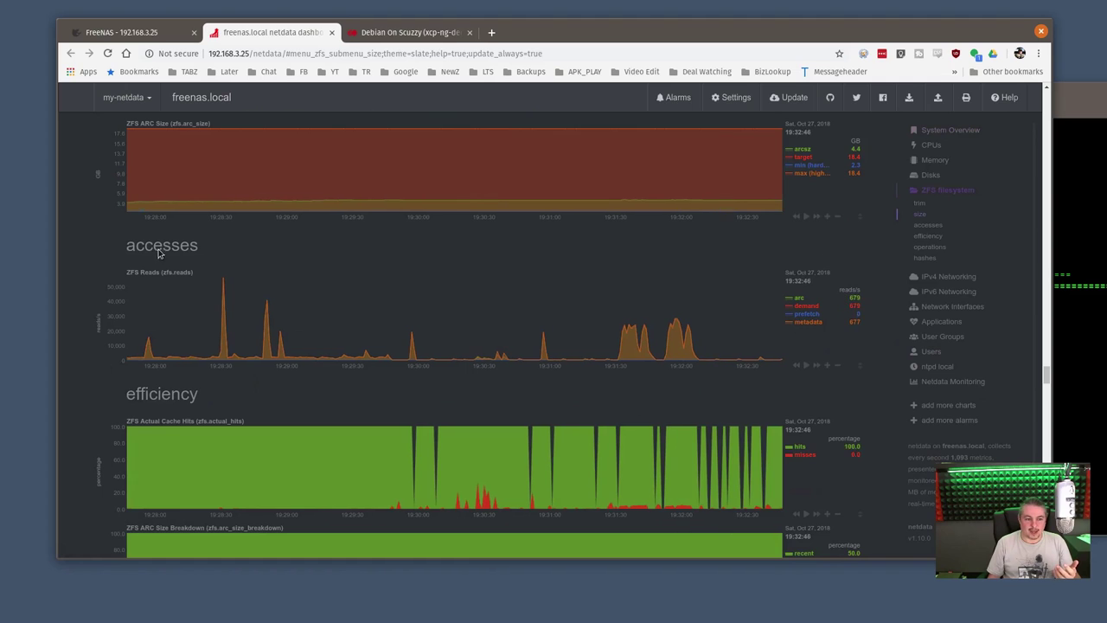
scroll(731, 402, "down", 2)
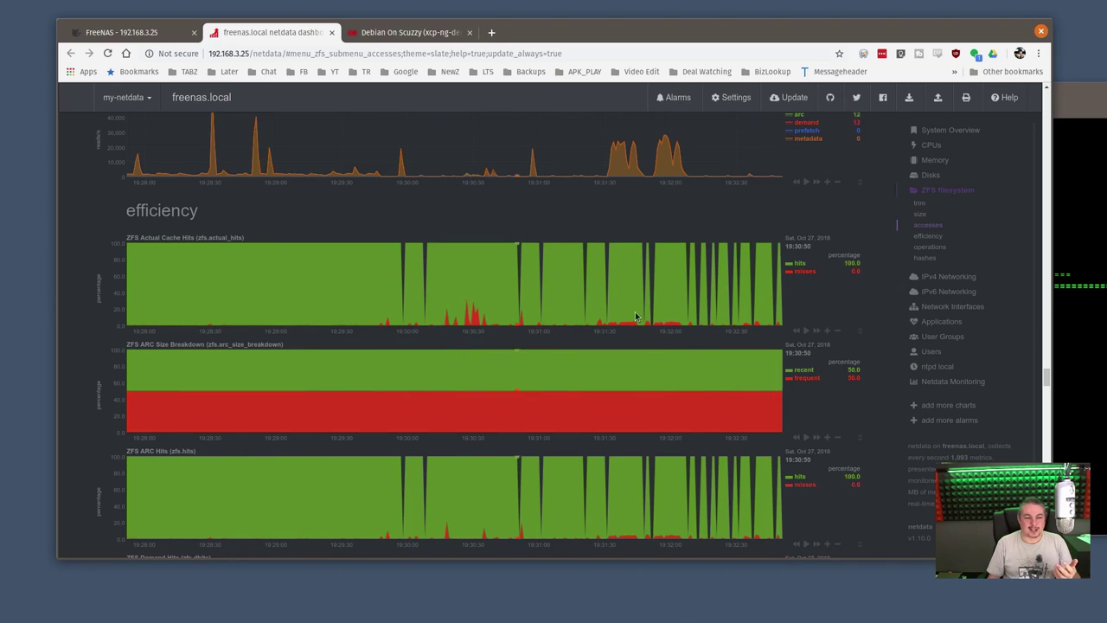
scroll(666, 313, "down", 3)
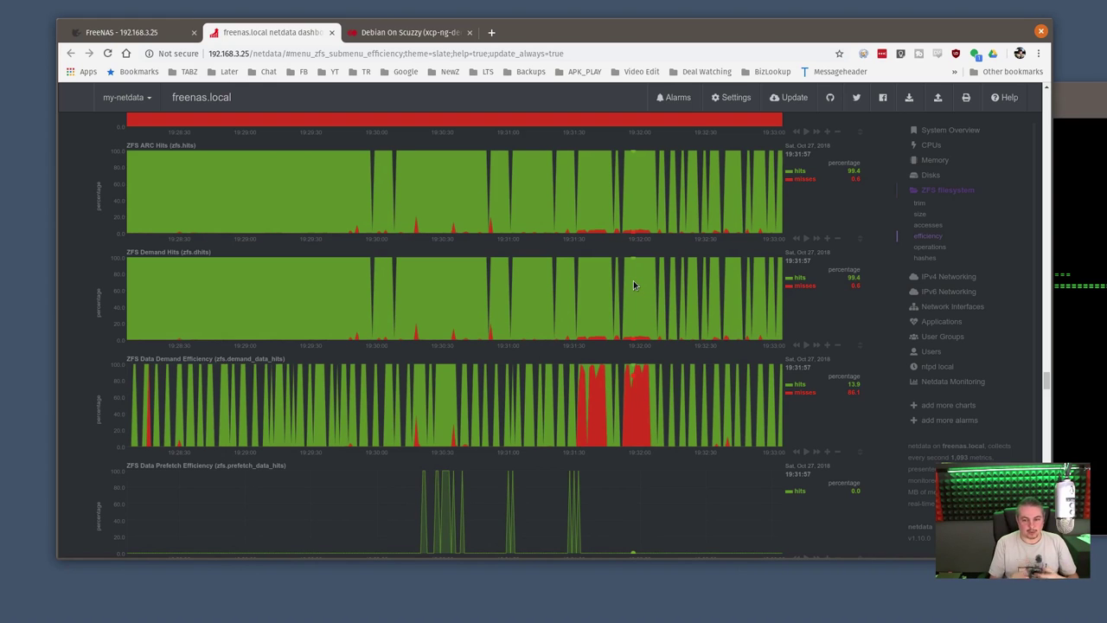
scroll(633, 280, "up", 10)
left_click(1074, 81)
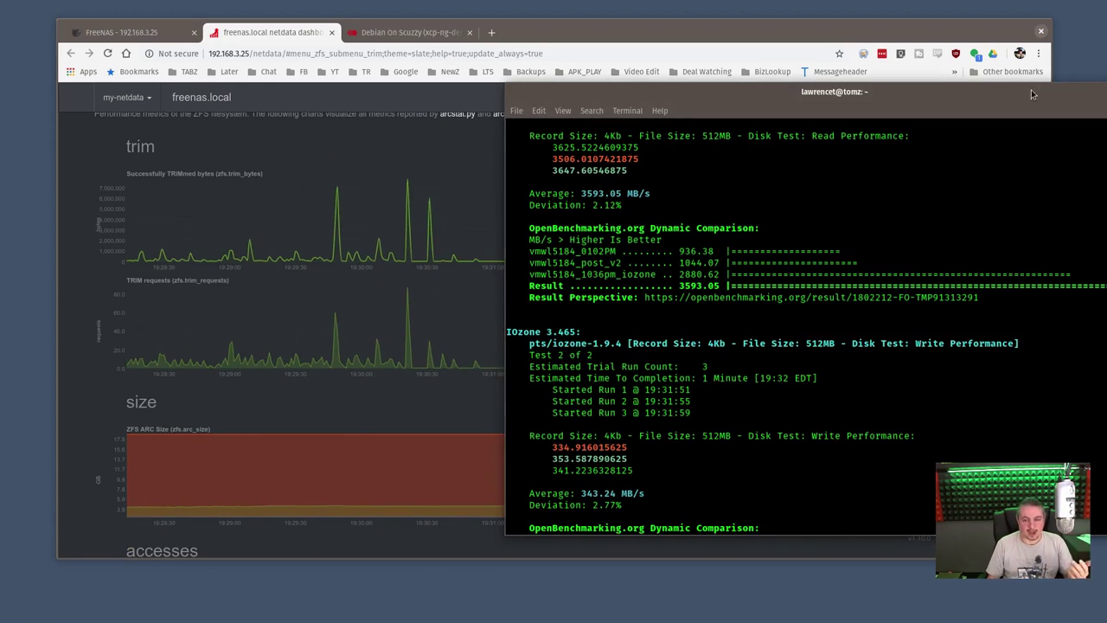
left_click_drag(1078, 87, 1090, 66)
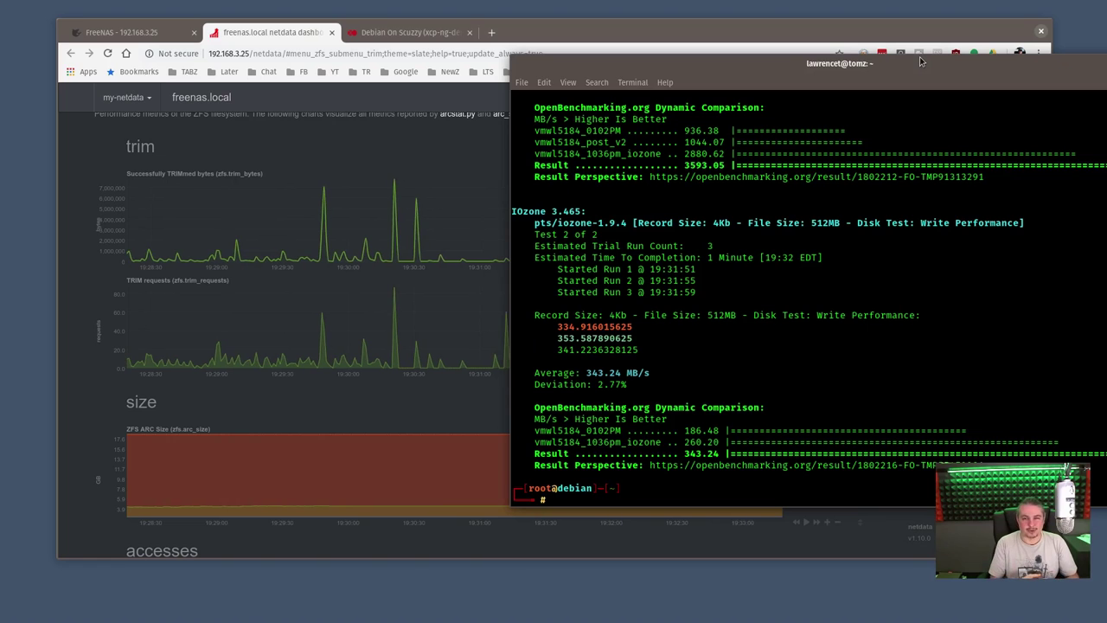
Fast-clone the halted Debian On Scuzzy VM from its Xen Orchestra page
left_click_drag(899, 66, 929, 81)
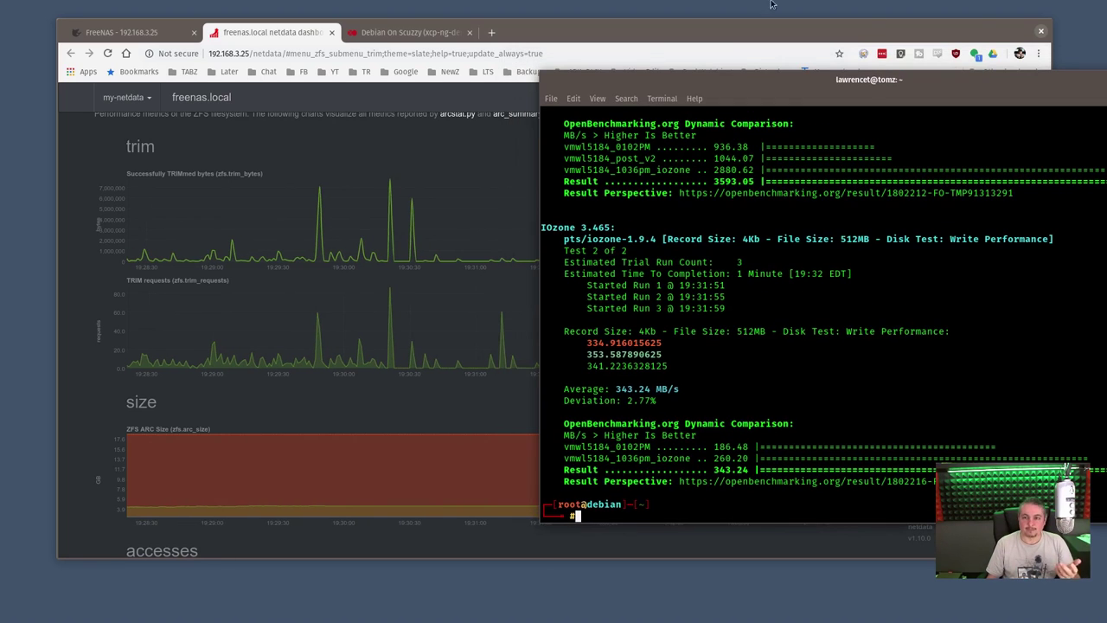
left_click(606, 32)
scroll(420, 88, "up", 15)
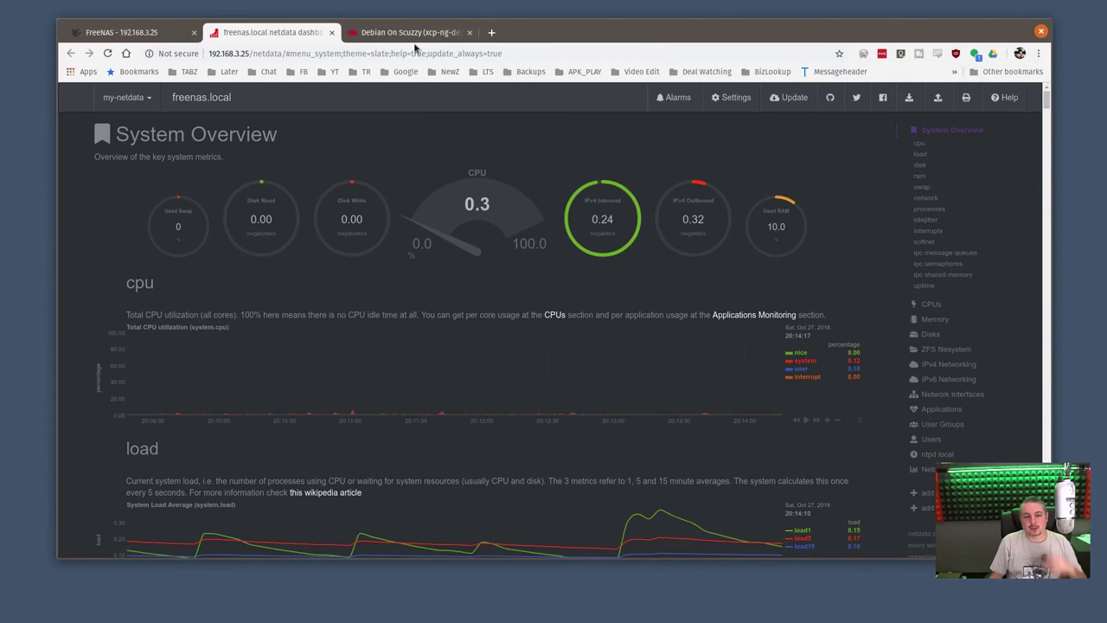
left_click(413, 35)
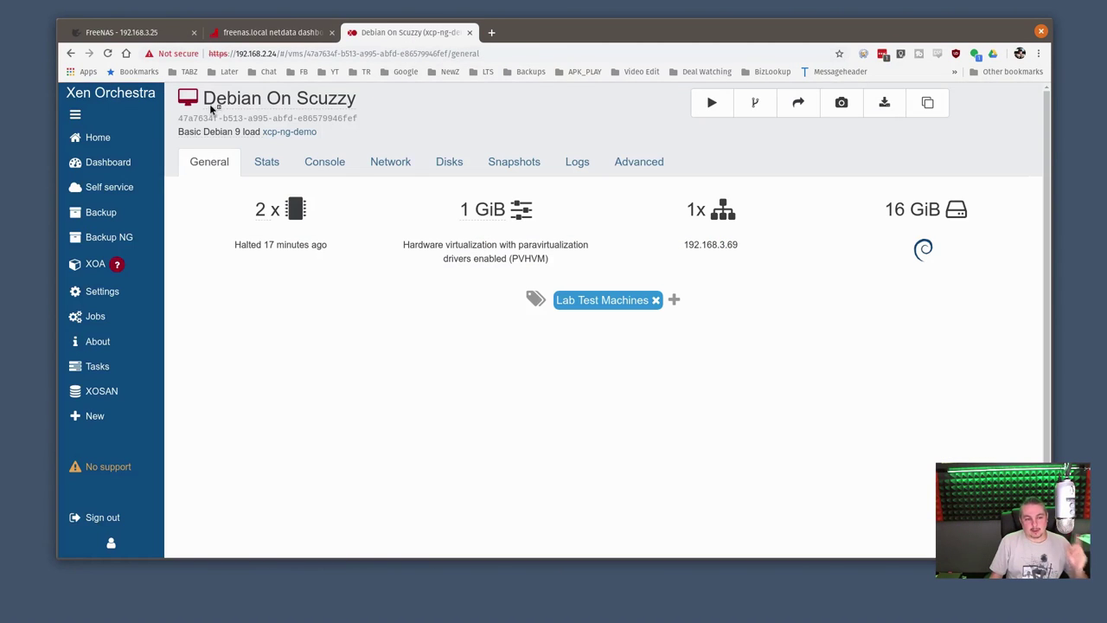
left_click(745, 111)
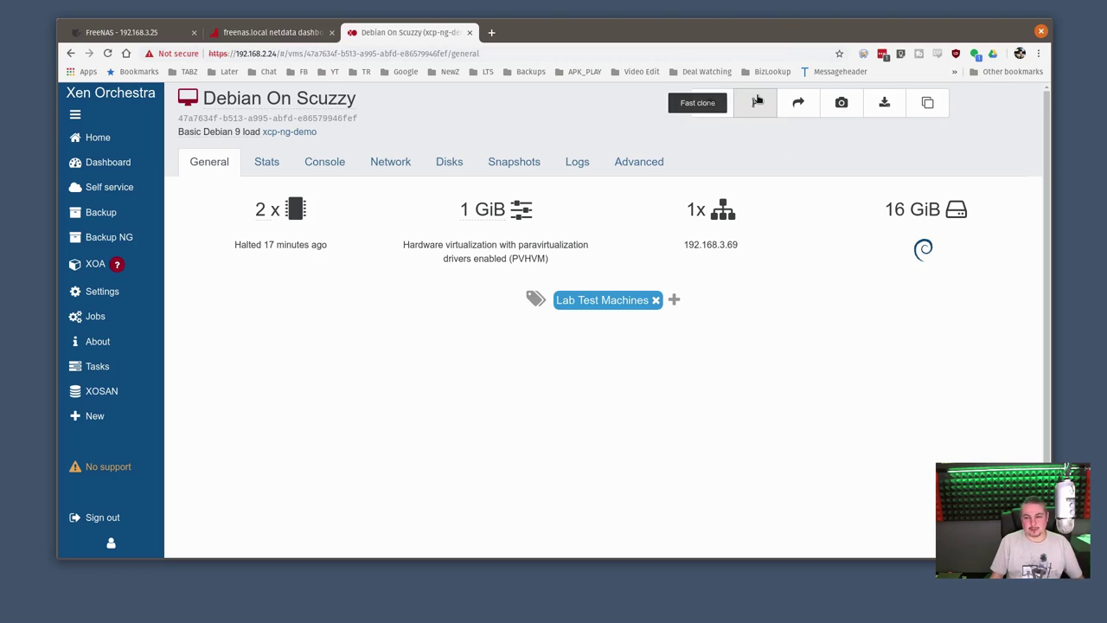
left_click(756, 103)
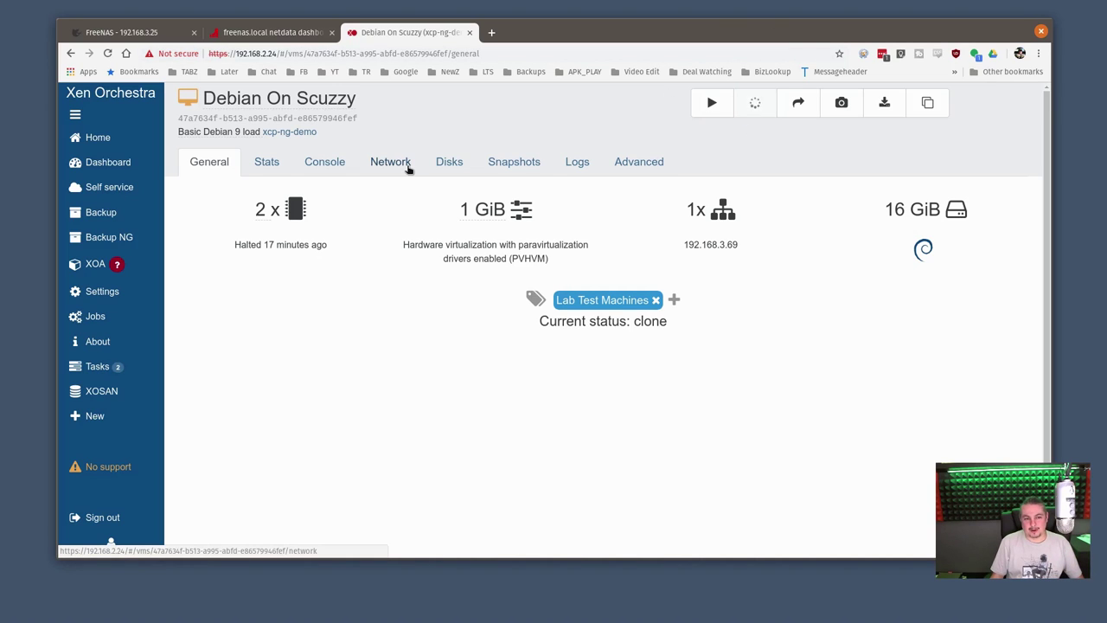
mouse_move(148, 141)
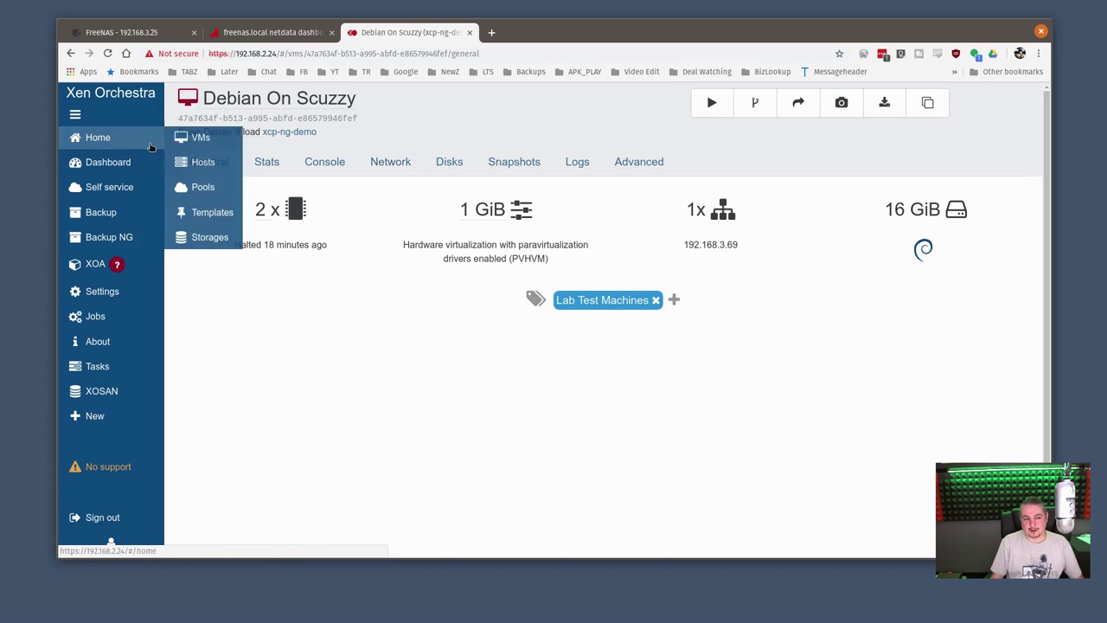
Show all VMs and start the Debian On Scuzzy_clone VM
left_click(198, 142)
left_click(421, 99)
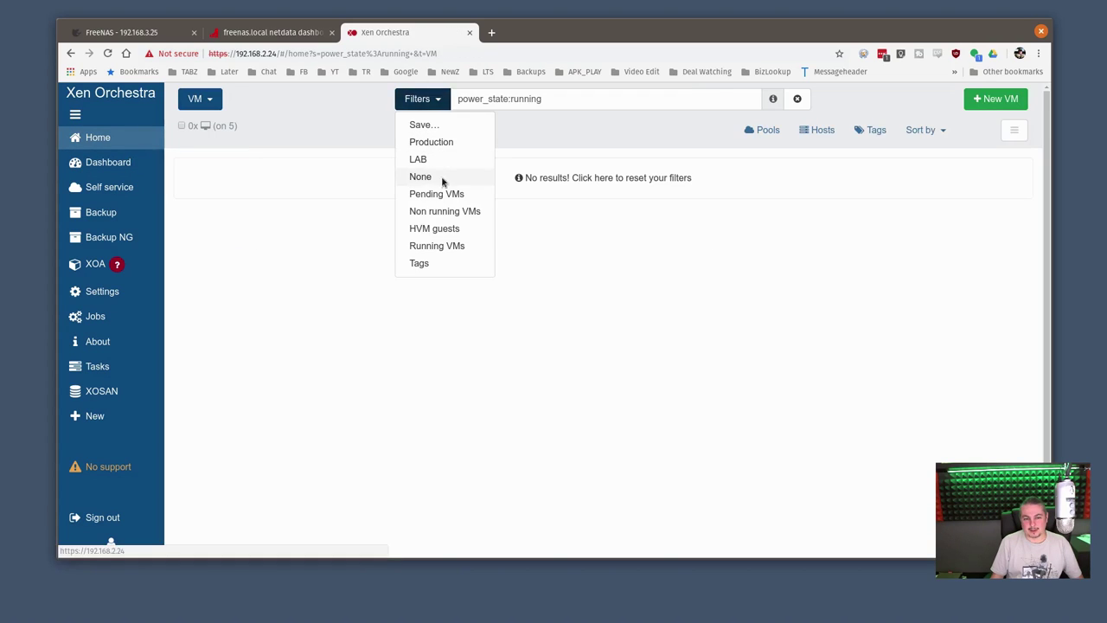
left_click(443, 177)
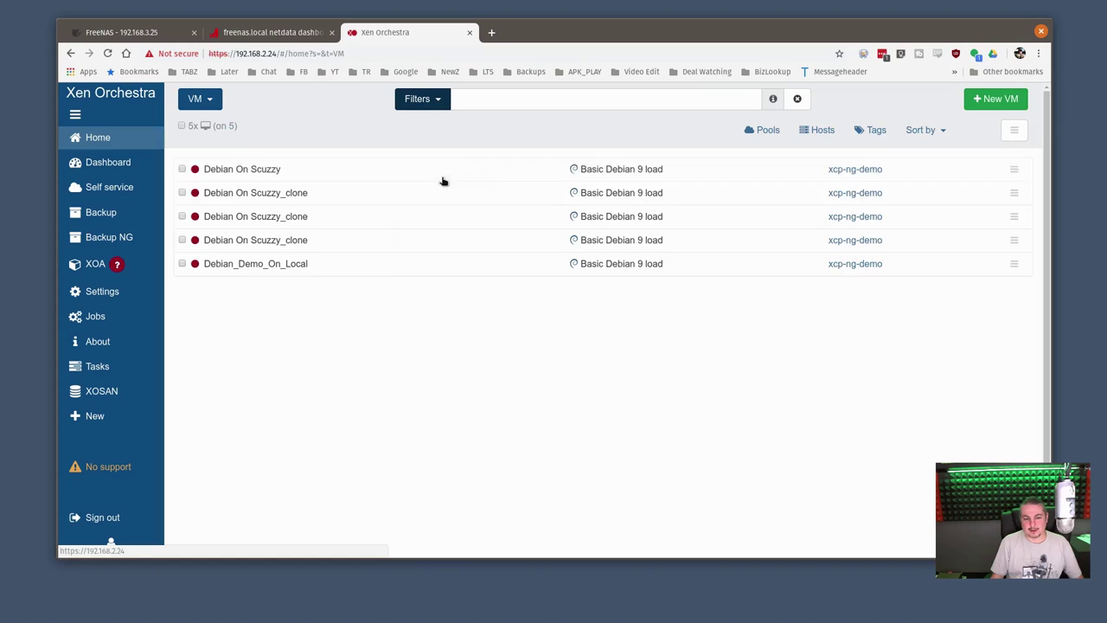
left_click(307, 215)
left_click(712, 103)
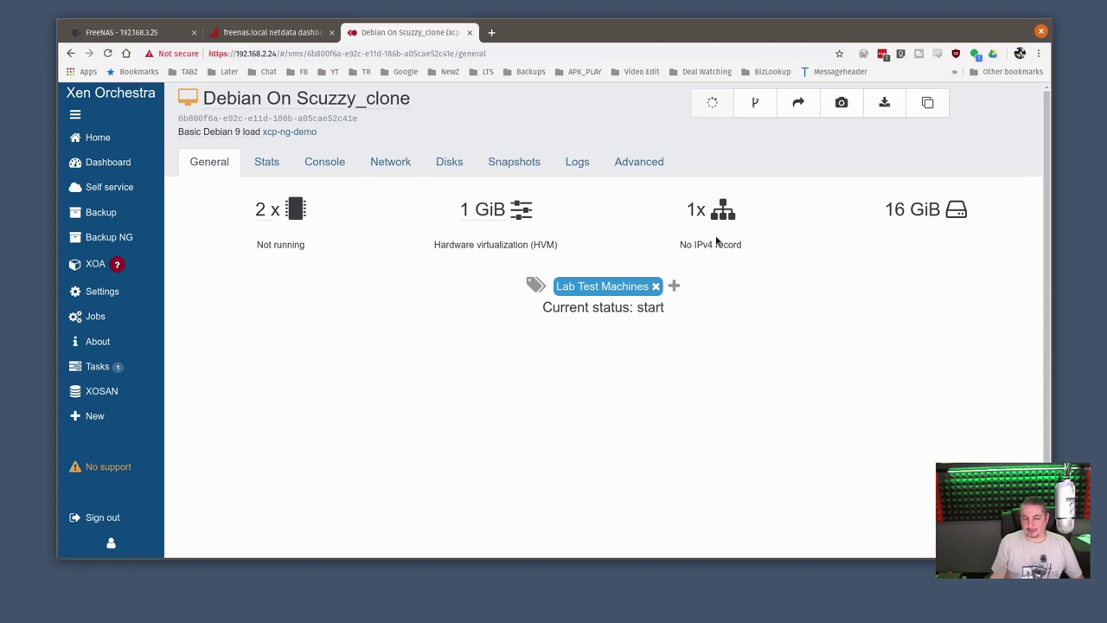
Start the original Debian On Scuzzy VM as well
mouse_move(133, 138)
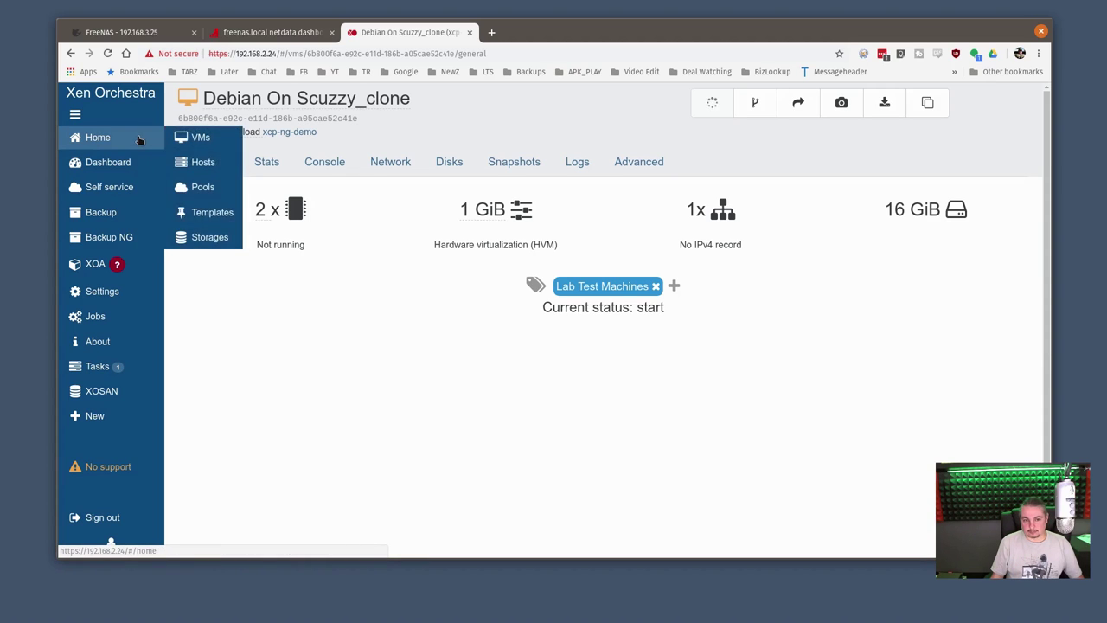
left_click(197, 138)
left_click(419, 99)
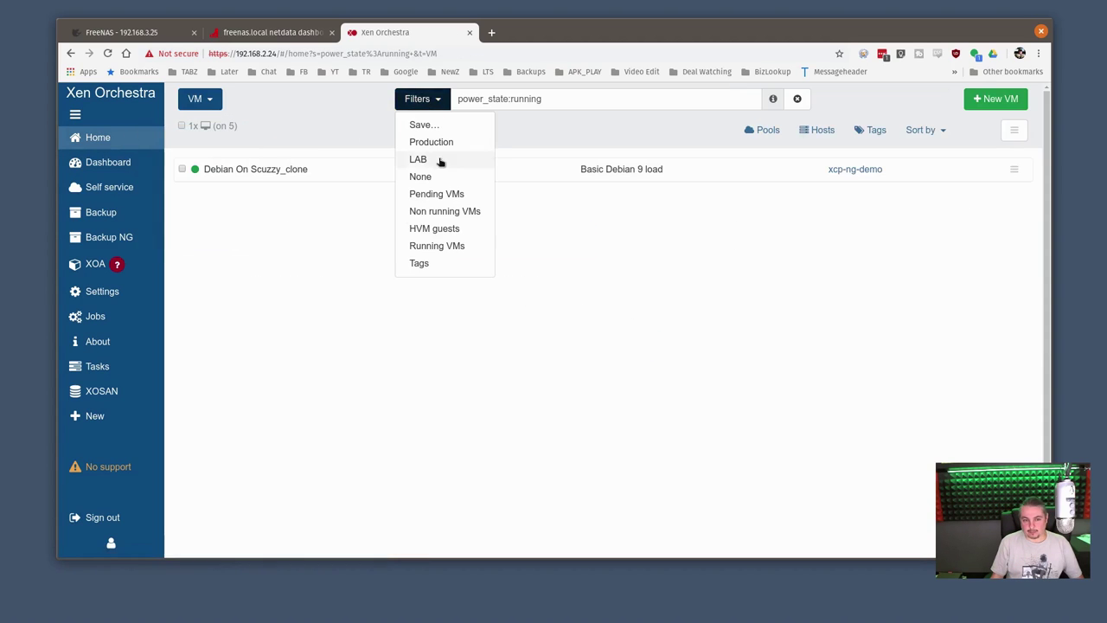
left_click(420, 176)
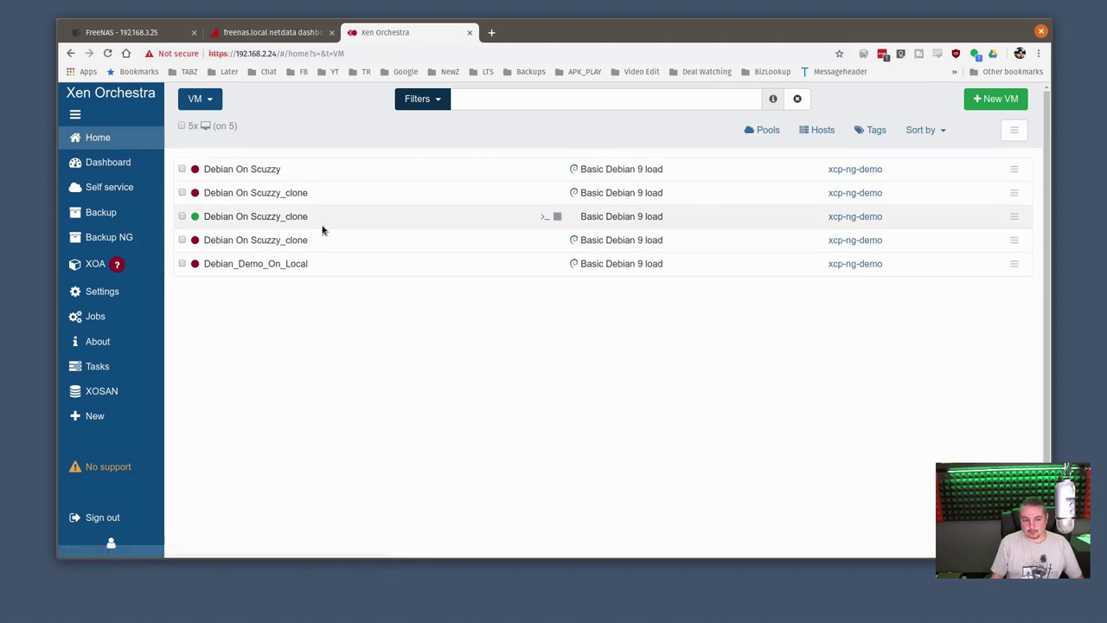
left_click(253, 172)
left_click(712, 102)
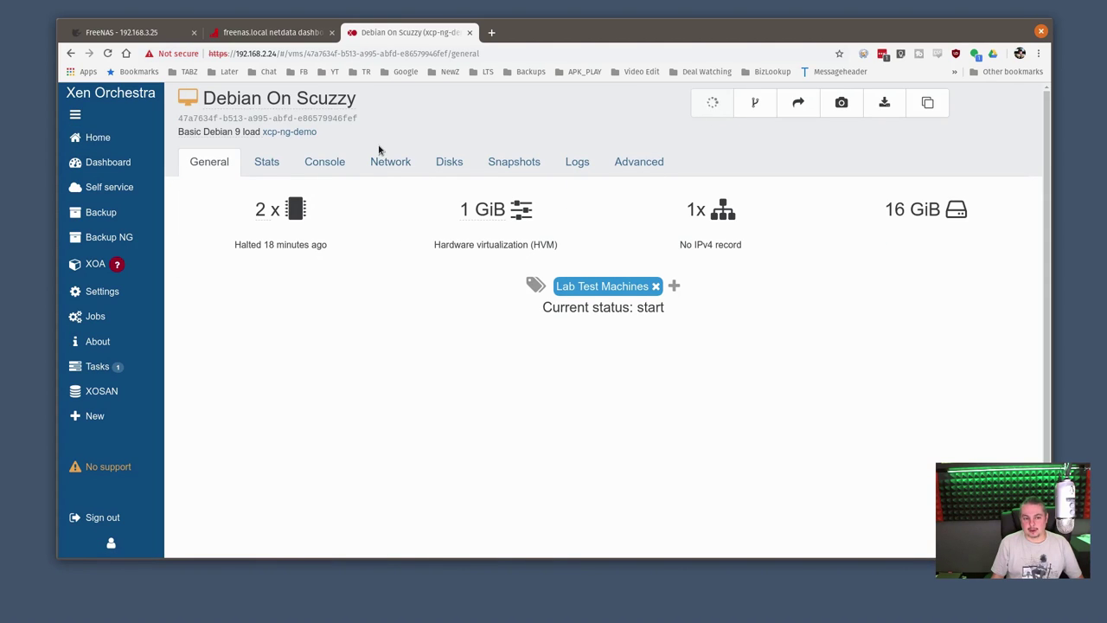
Open Scuzzy1 from the Storages list and inspect its 5 disks using 75.38 GiB
mouse_move(180, 130)
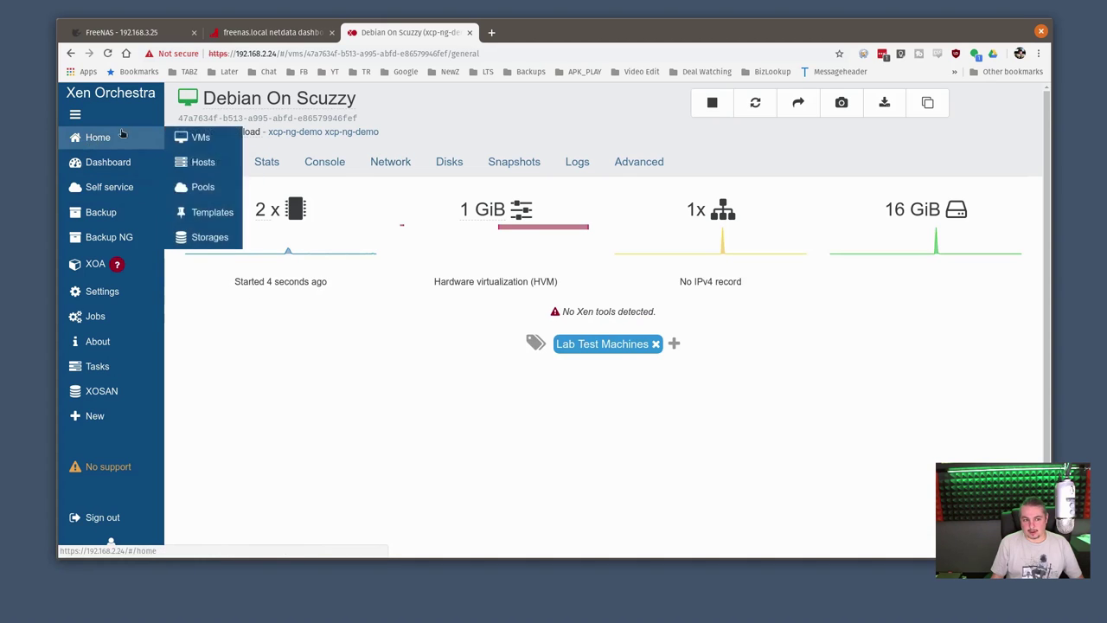
left_click(206, 237)
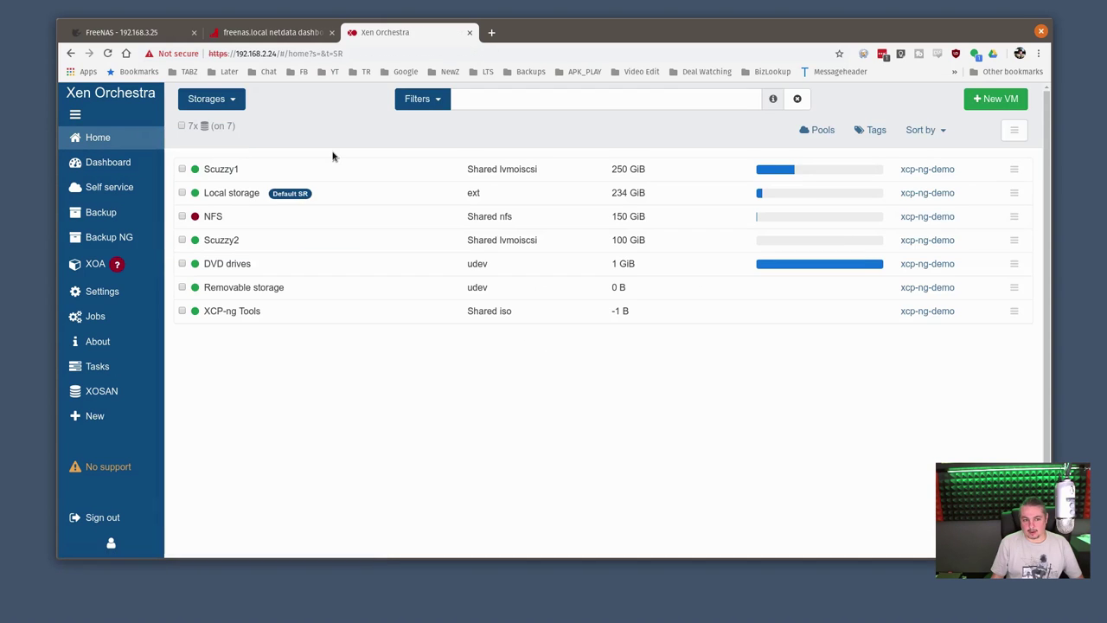
left_click(217, 168)
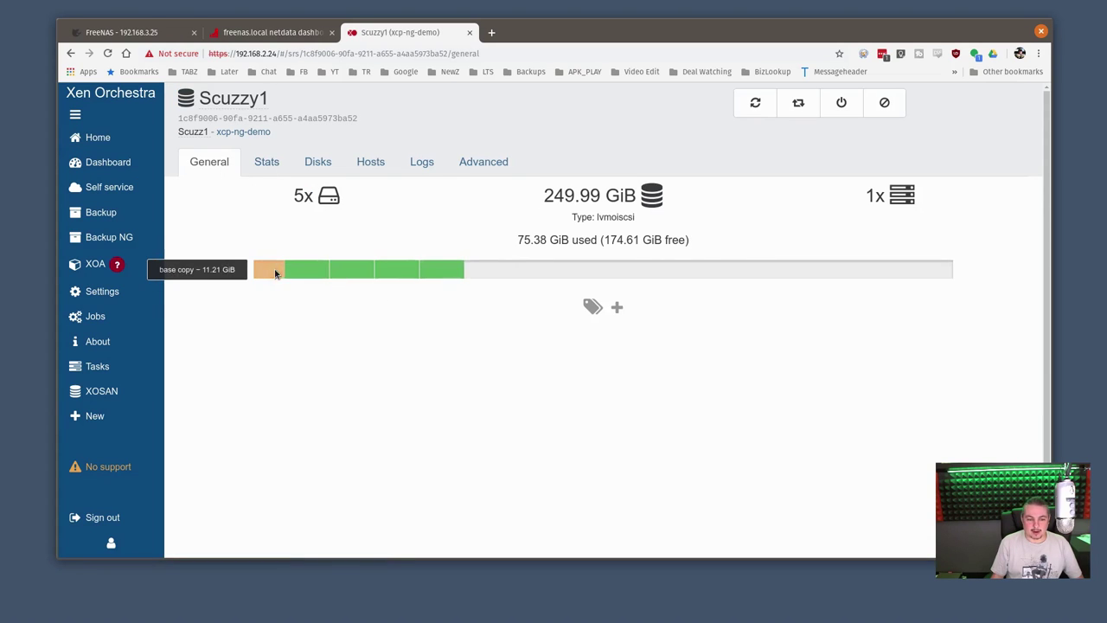
mouse_move(370, 277)
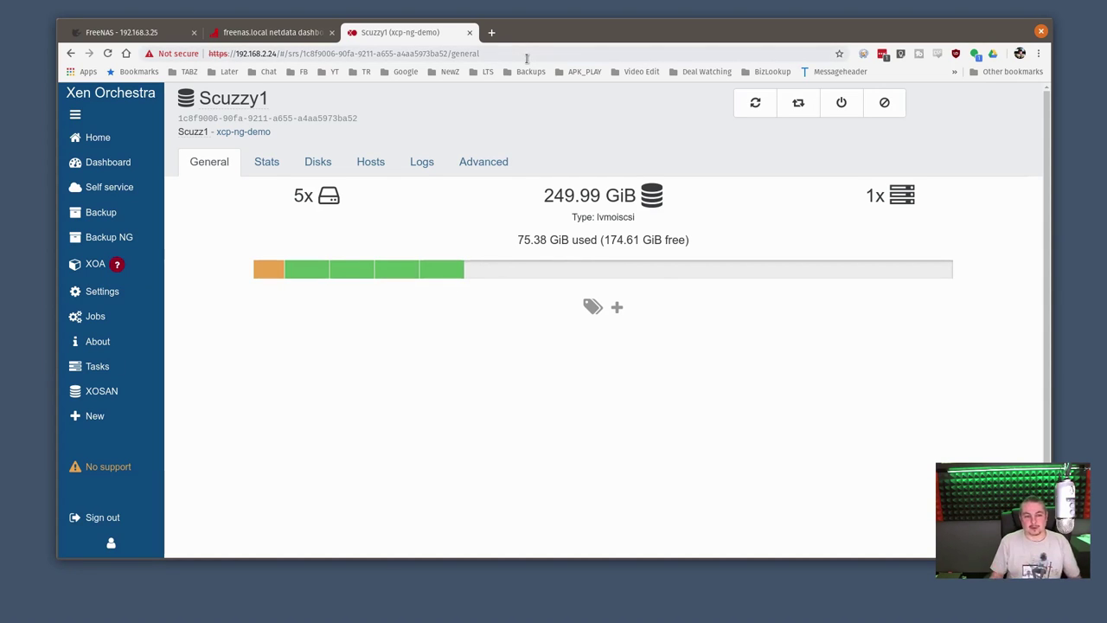
mouse_move(90, 148)
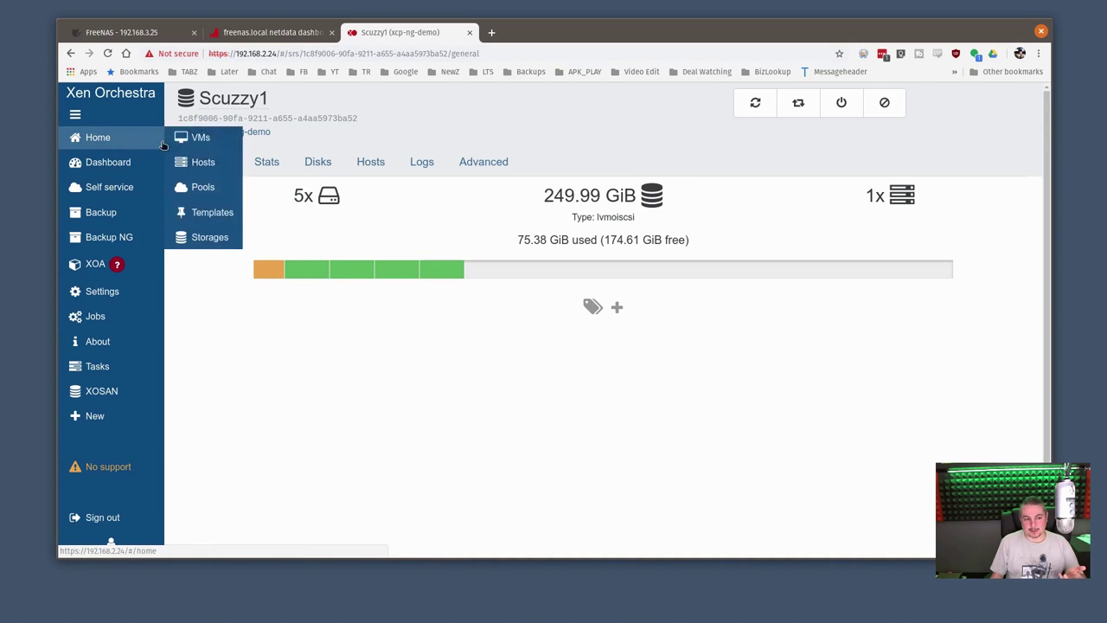
Take a new snapshot of the Debian On Scuzzy VM, then log in as root on its console
left_click(186, 138)
left_click(334, 169)
left_click(544, 166)
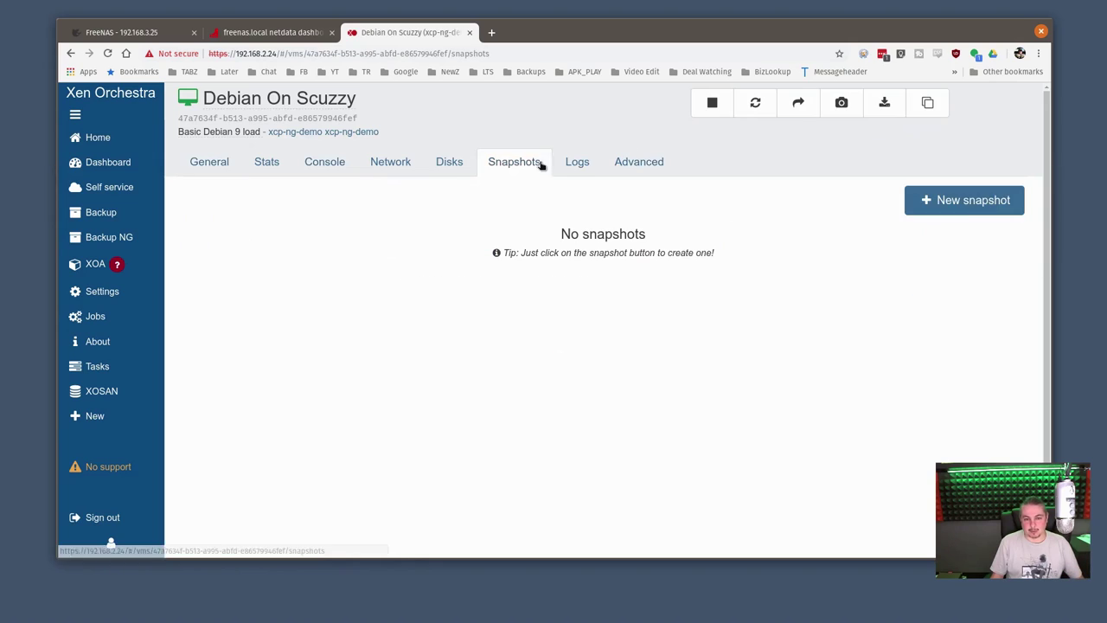
left_click(959, 204)
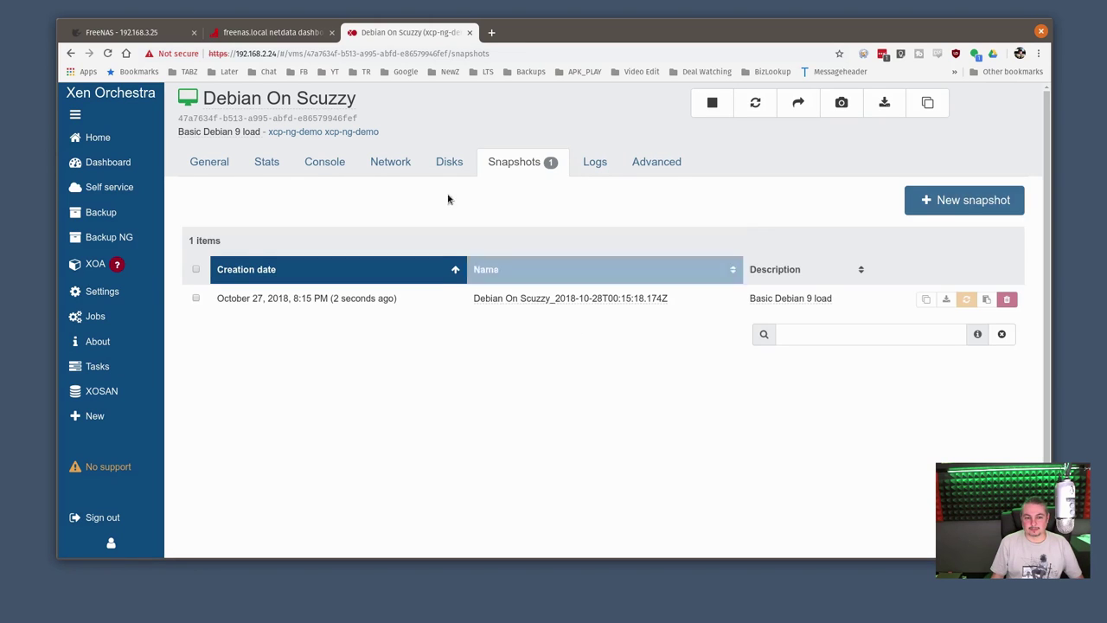
left_click(339, 165)
type("ro")
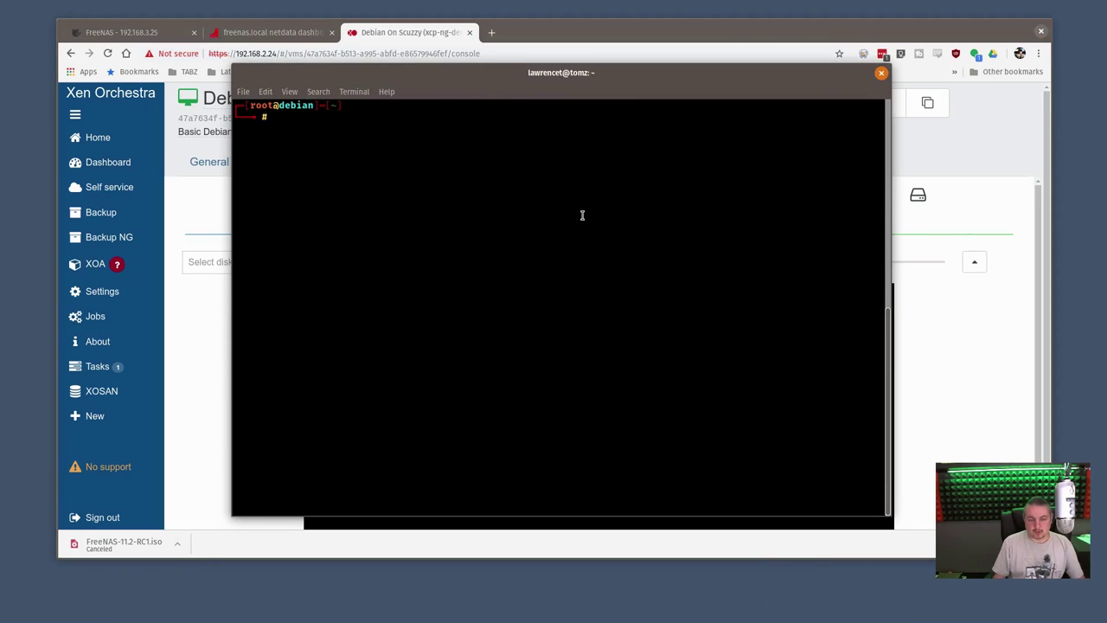
Run the pasted head -c 1G command writing random data to myfile, and watch netdata's write rate
right_click(605, 198)
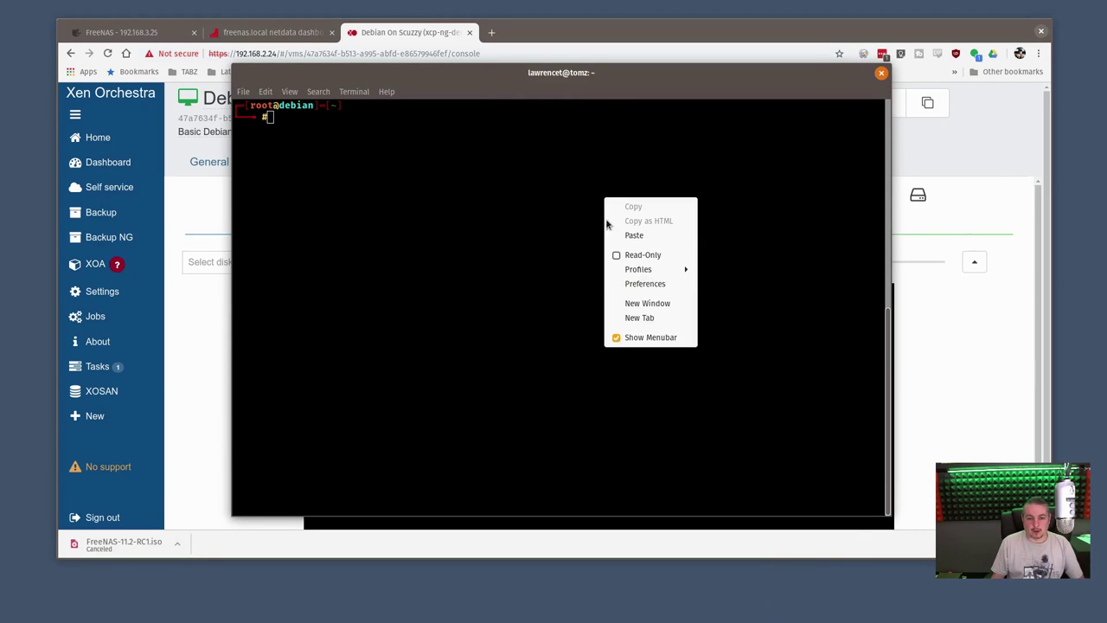
left_click(648, 236)
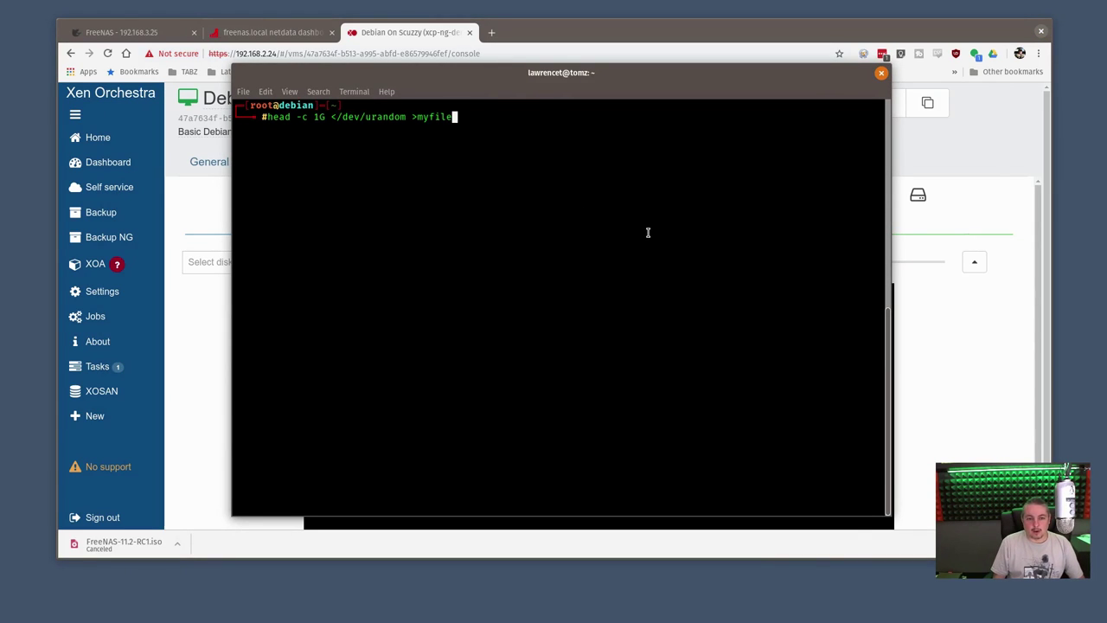
key("Return")
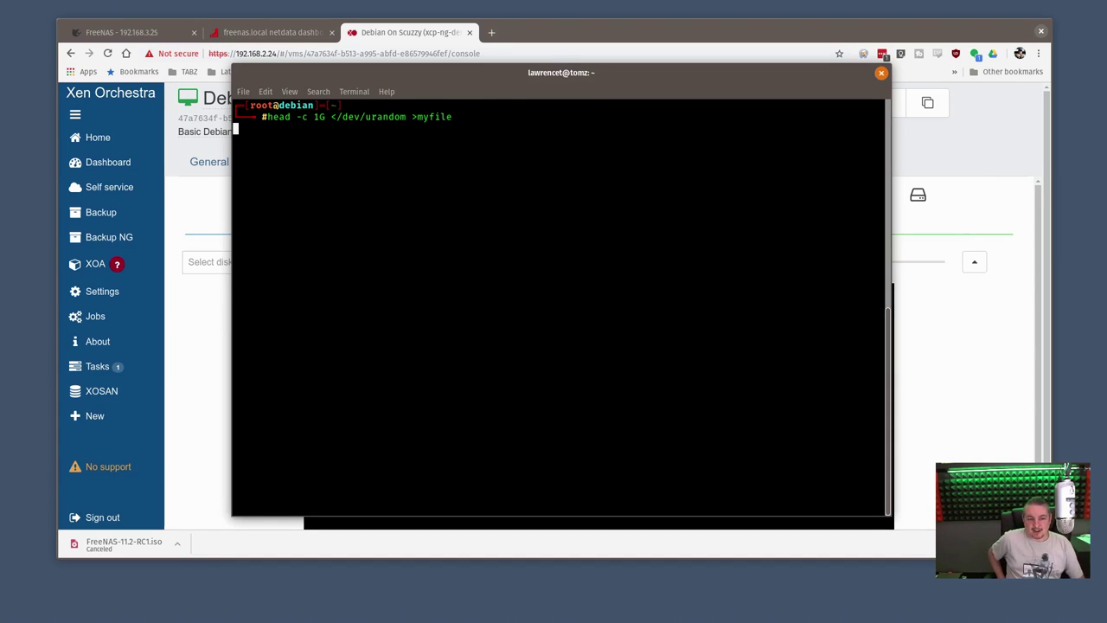
left_click_drag(601, 71, 987, 177)
left_click(241, 35)
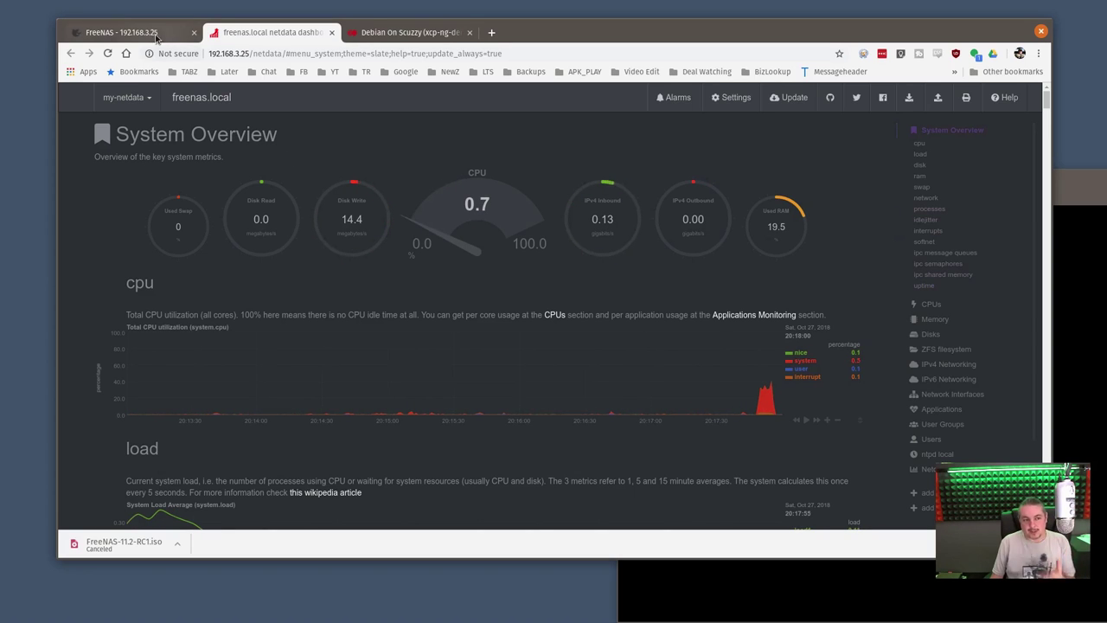
Expand Tank1 on FreeNAS's Pools page to show iScuzzy at 256.16 GiB and Scuzzy2 at 101.57 GiB
left_click(154, 34)
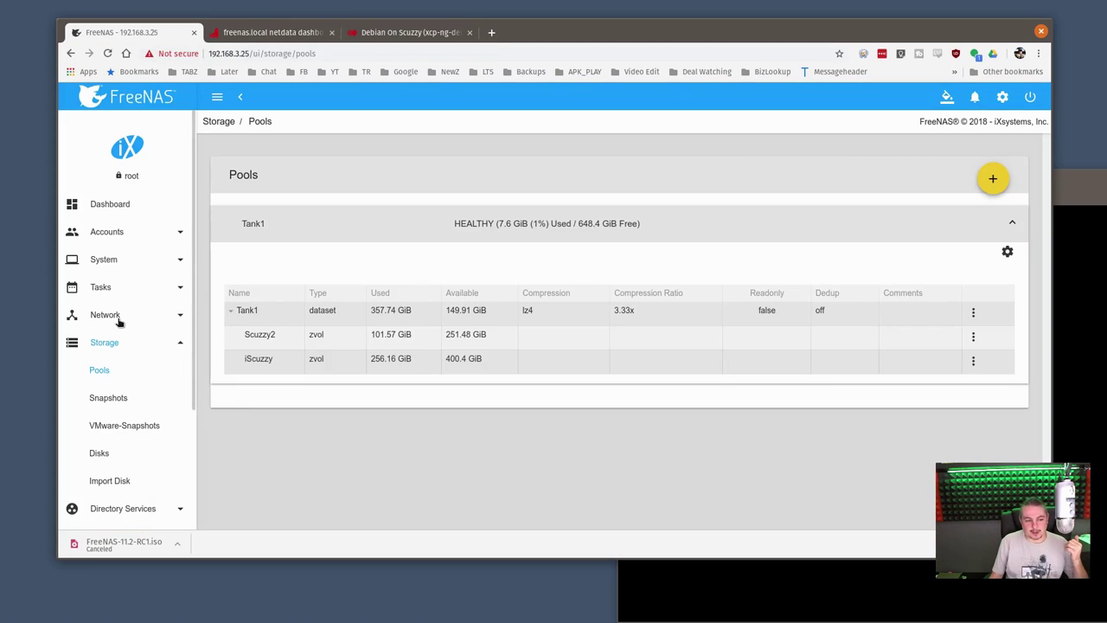
left_click(108, 205)
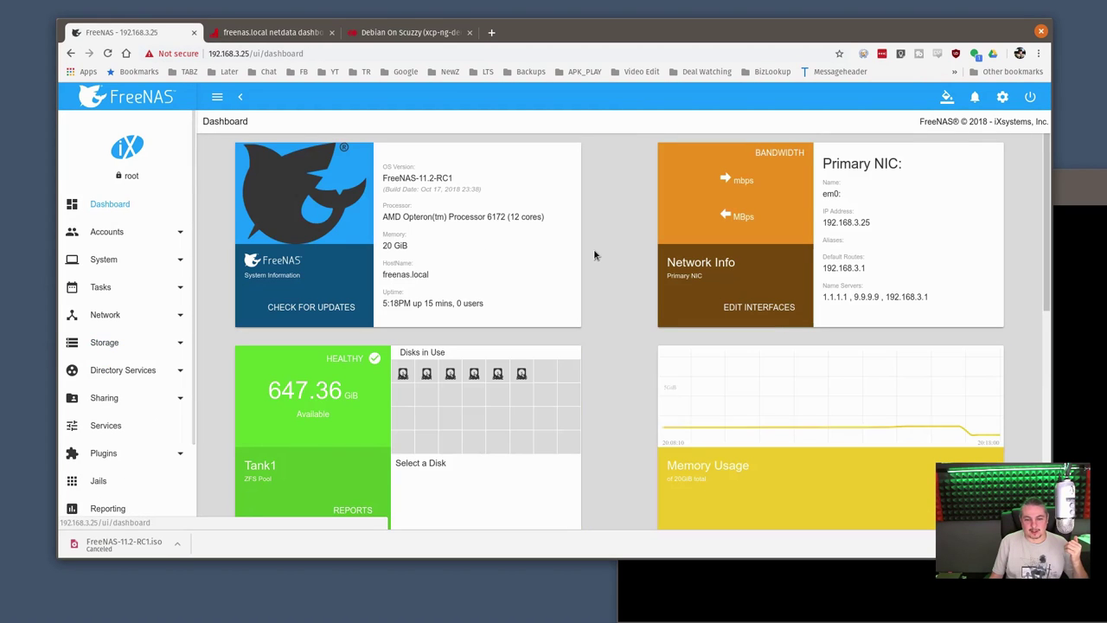
scroll(599, 260, "down", 2)
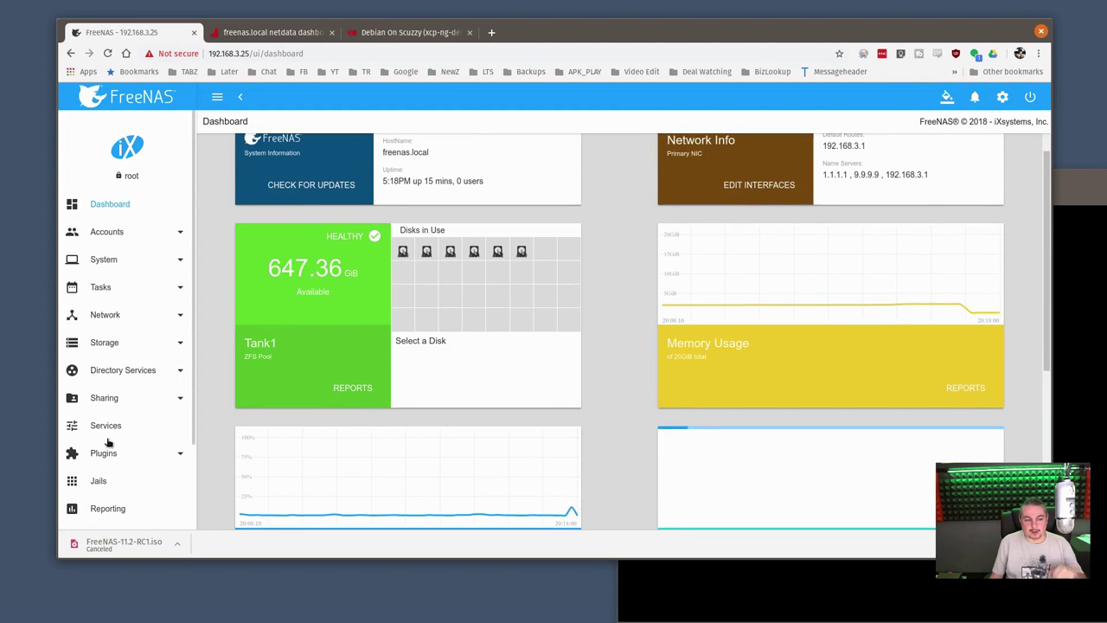
left_click(112, 343)
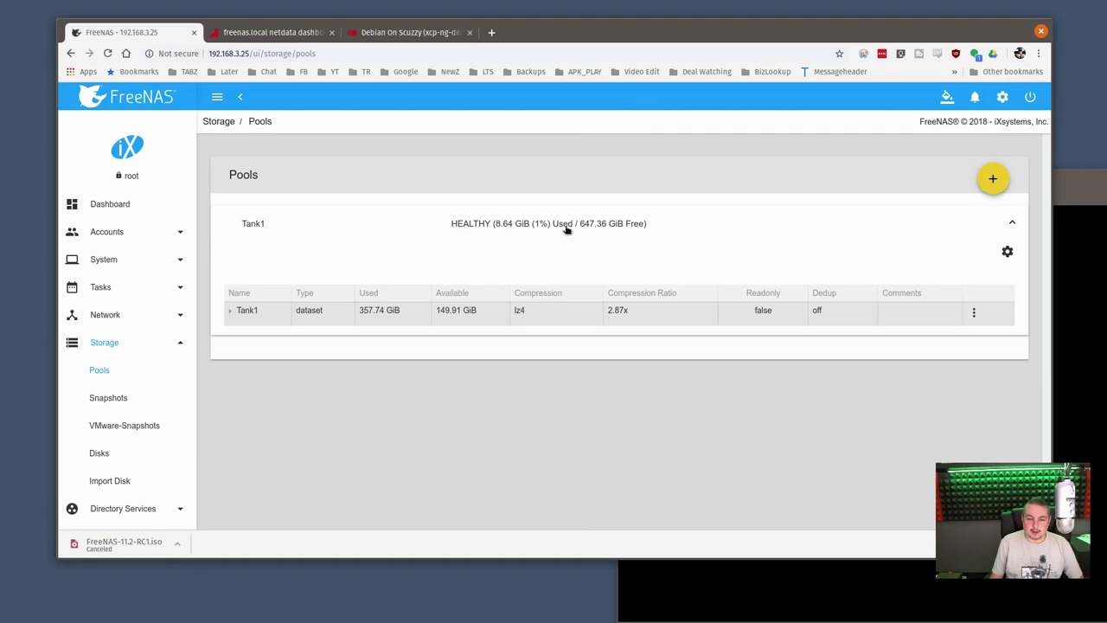
left_click(232, 313)
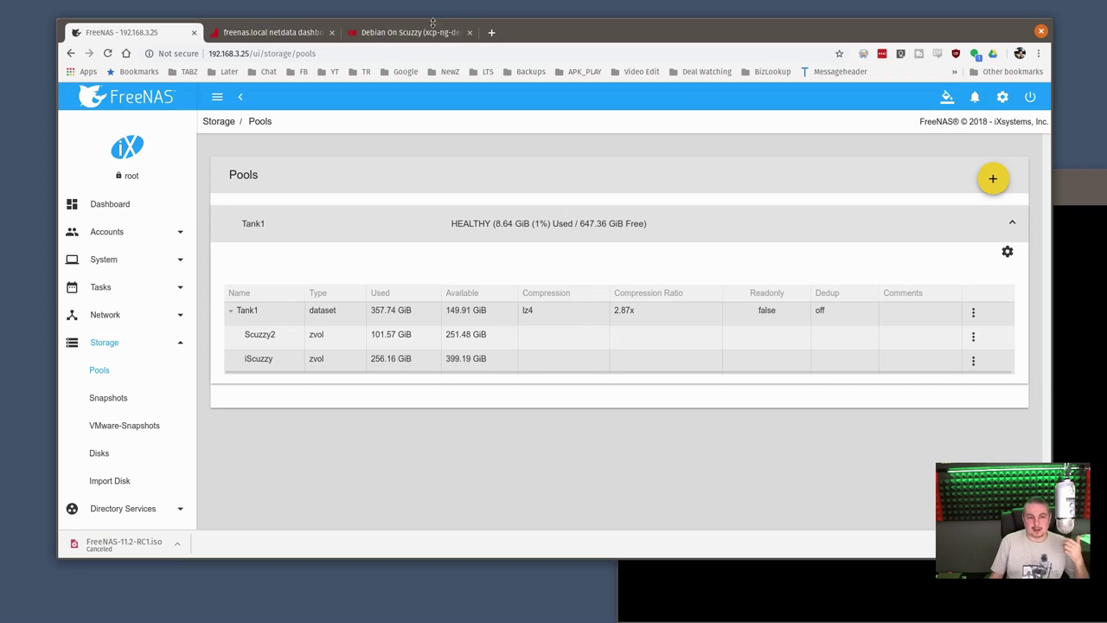
Clear the Xen Orchestra VM list filter and open the Scuzzy1 storage repository
left_click(415, 30)
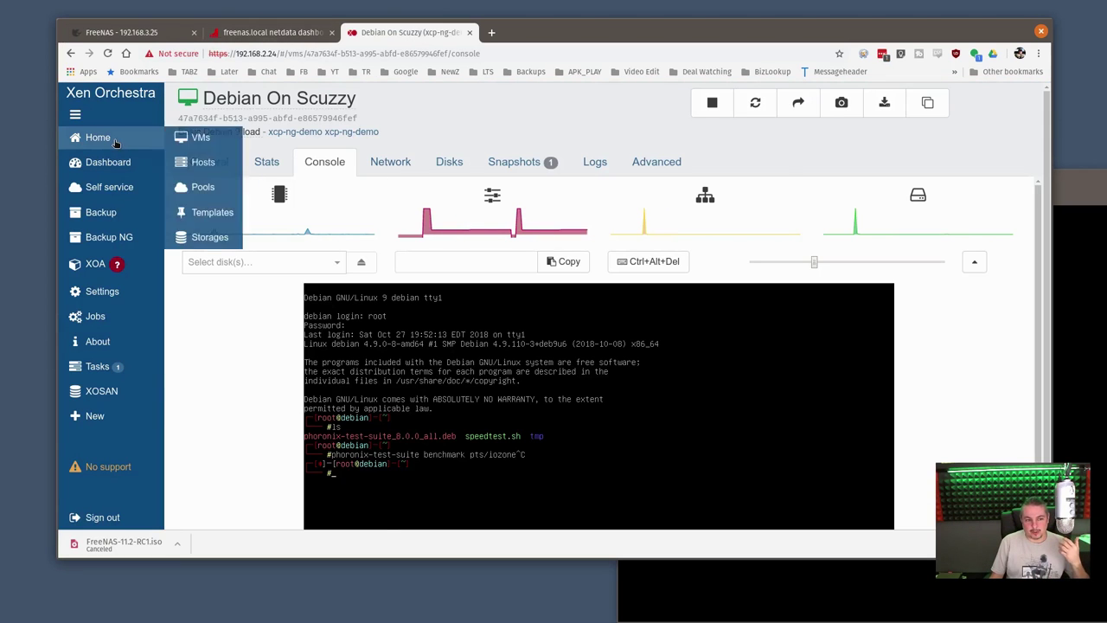
left_click(115, 143)
left_click(432, 99)
left_click(421, 176)
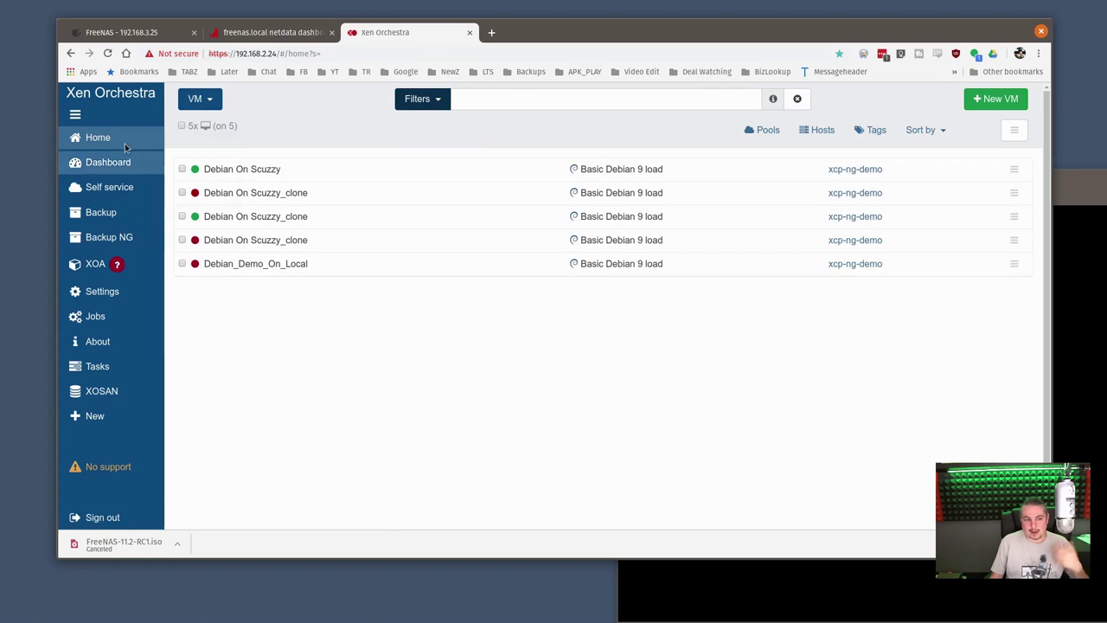
left_click(210, 237)
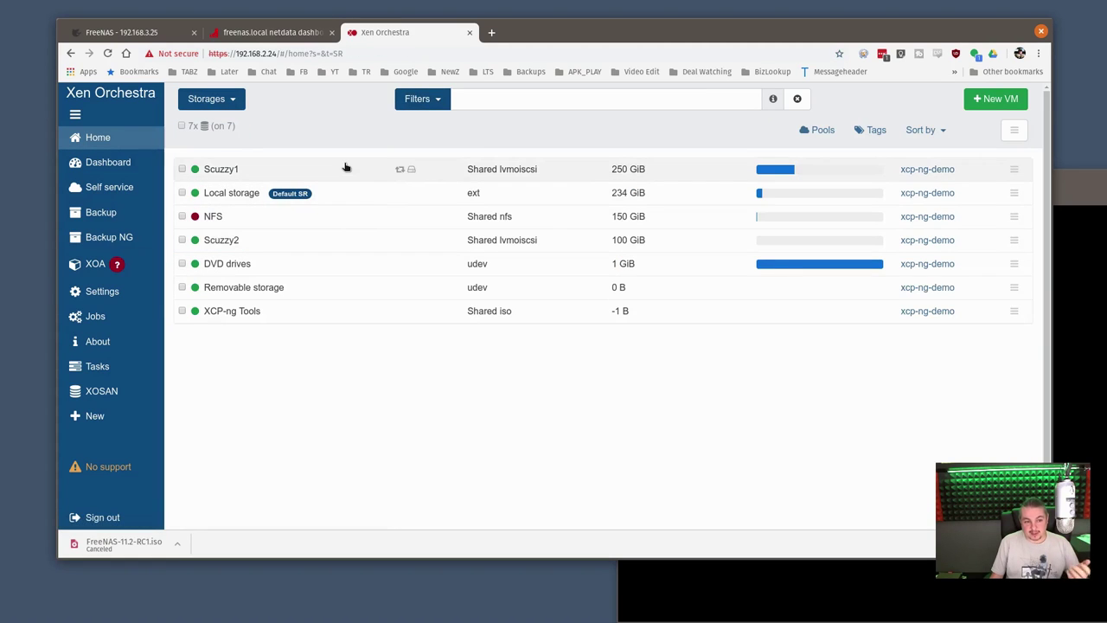
left_click(346, 166)
Highlight Scuzzy1's 75.43 GiB used figure and return to the FreeNAS pools page
mouse_move(329, 263)
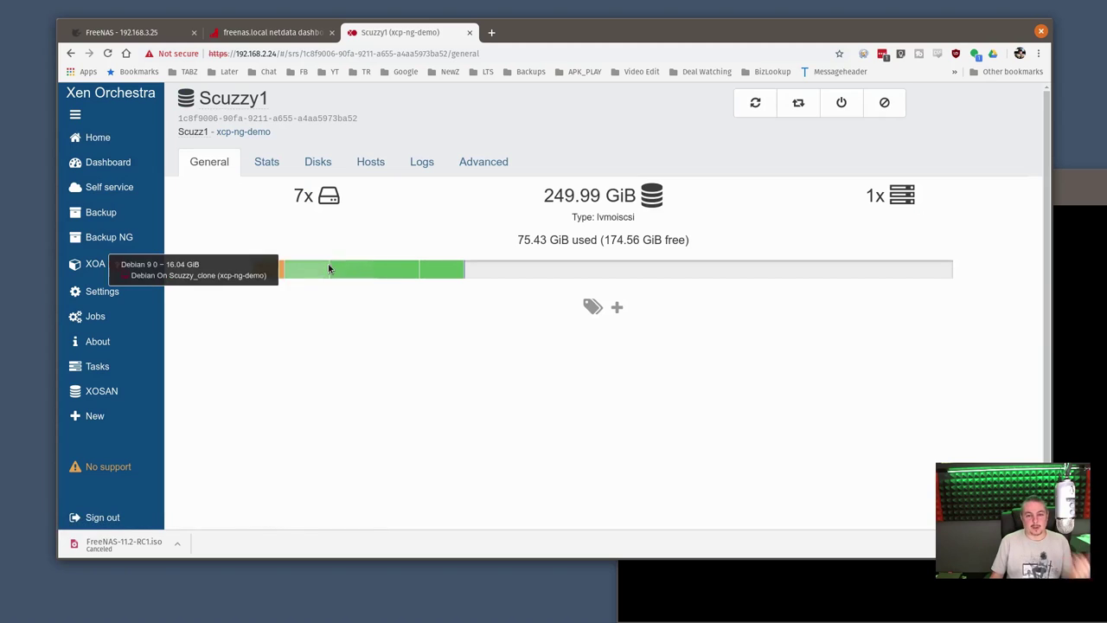
left_click_drag(514, 246, 596, 241)
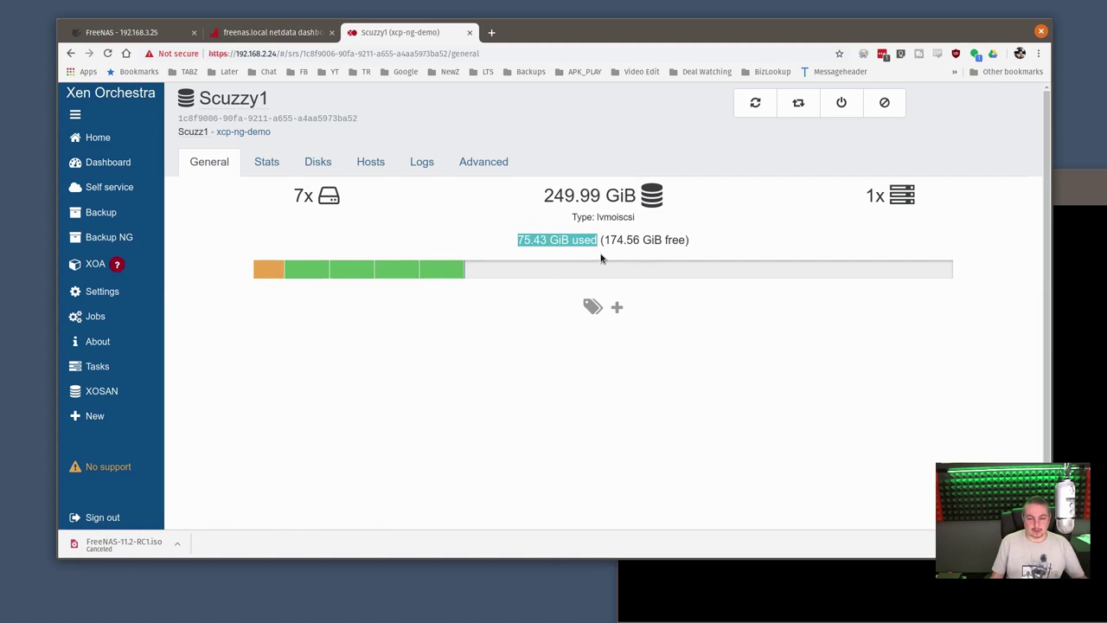
left_click(246, 28)
left_click(122, 32)
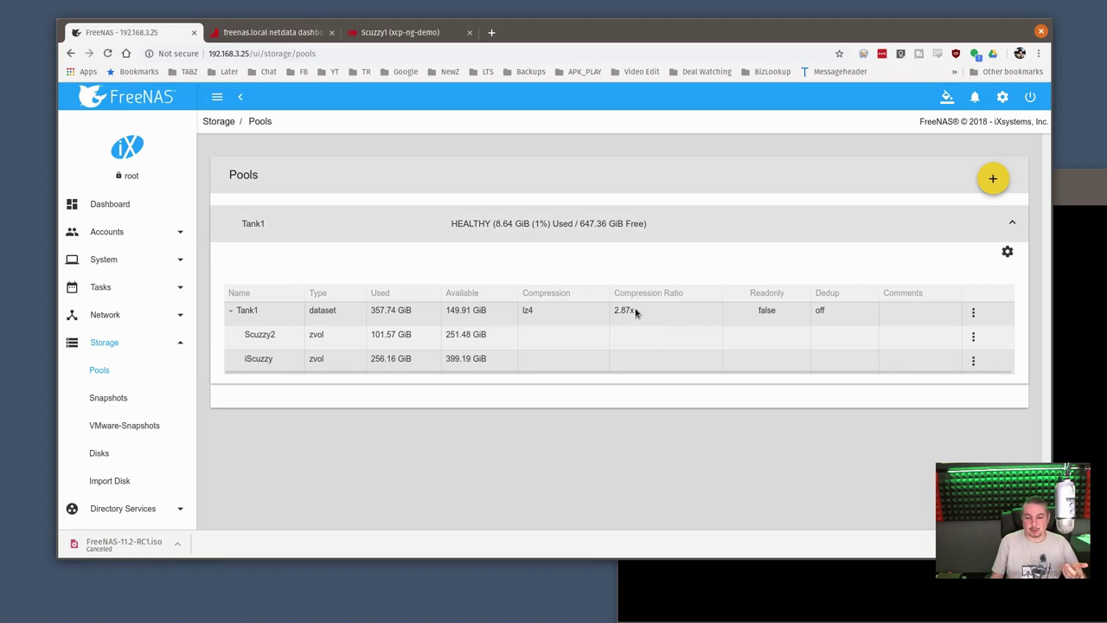
left_click(107, 52)
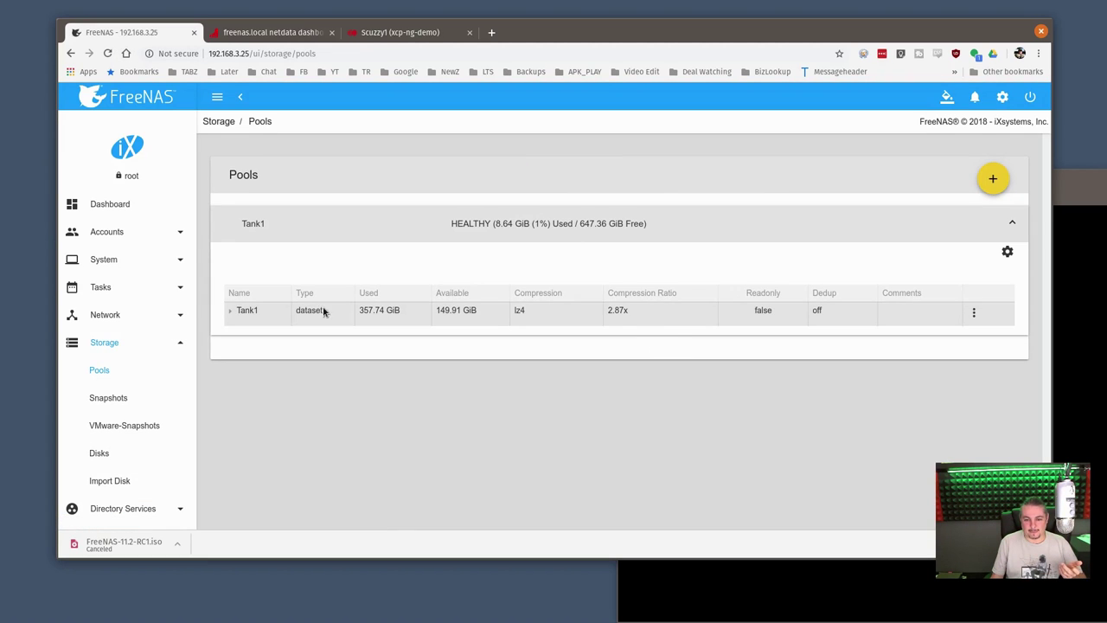
left_click(232, 312)
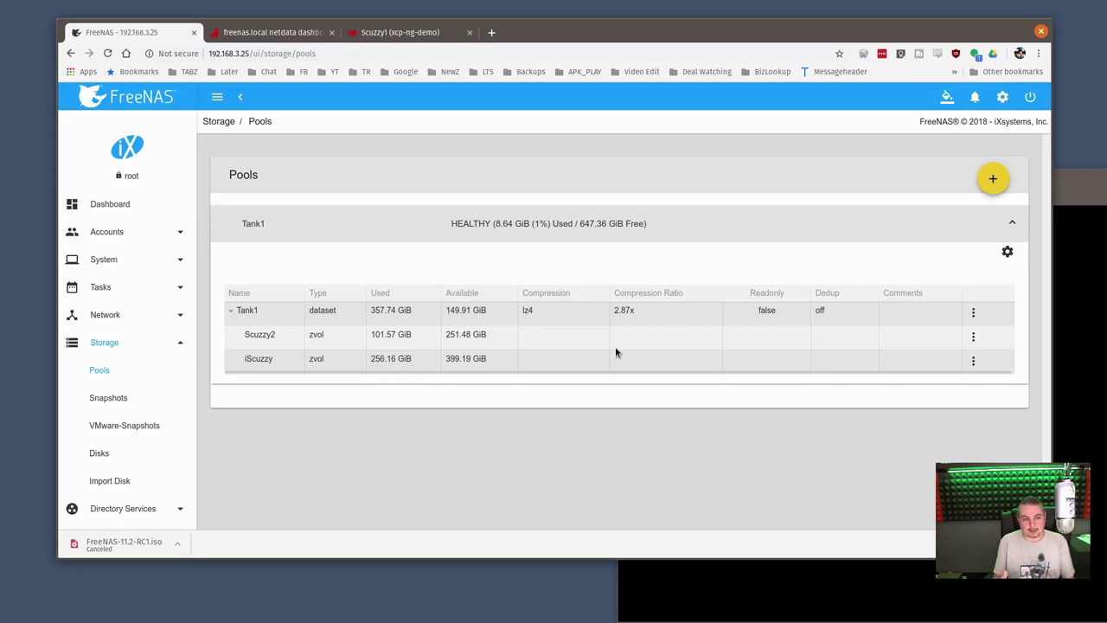
left_click(406, 32)
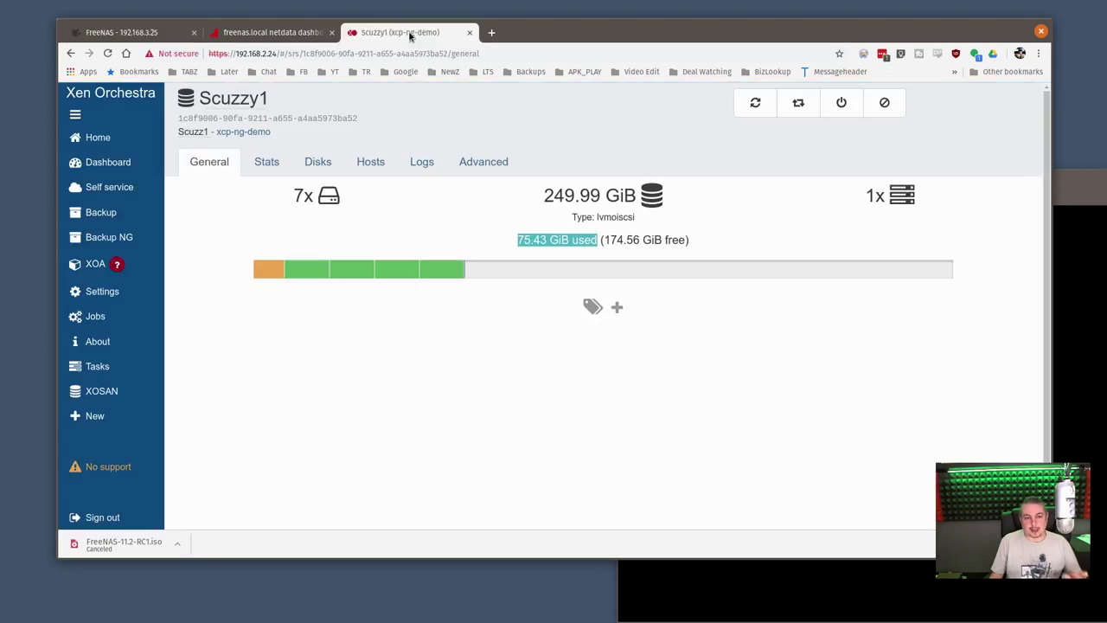
left_click(540, 242)
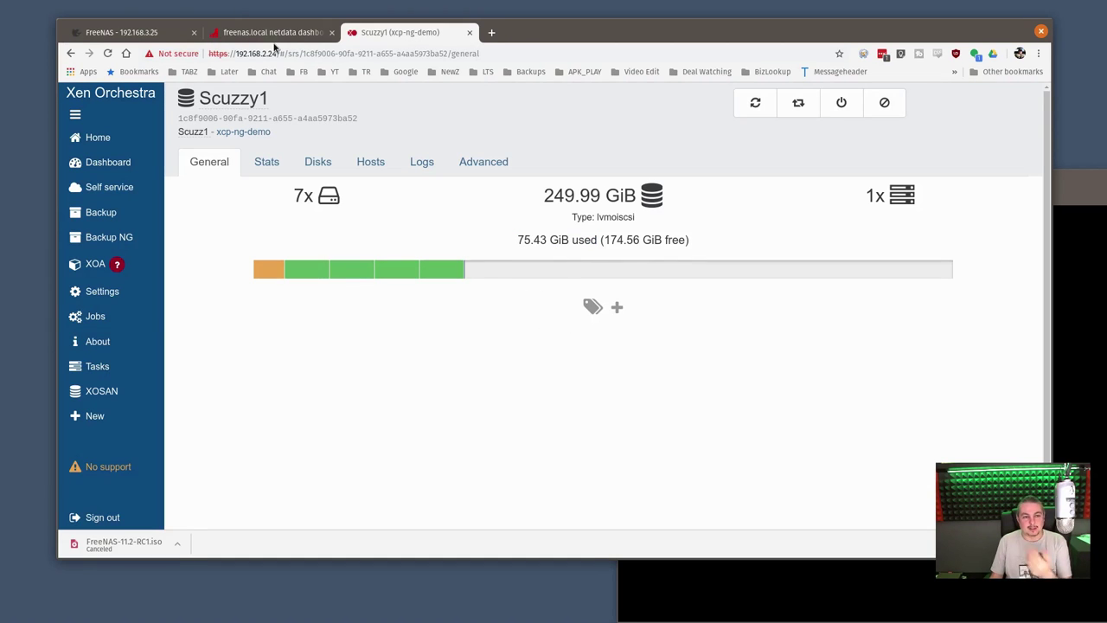
left_click(258, 33)
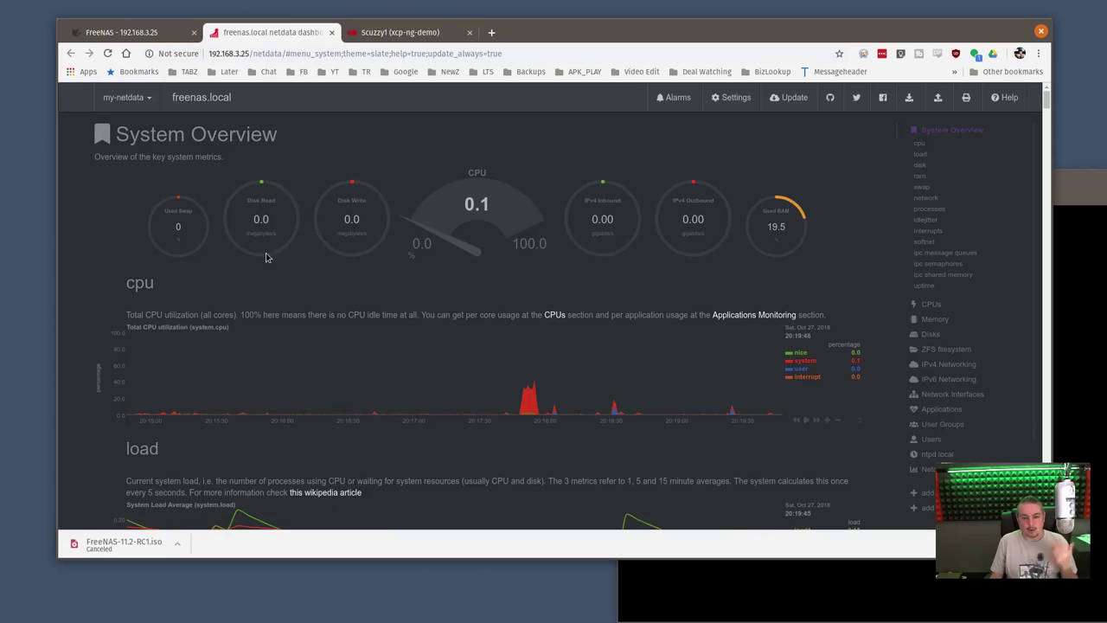
left_click(143, 32)
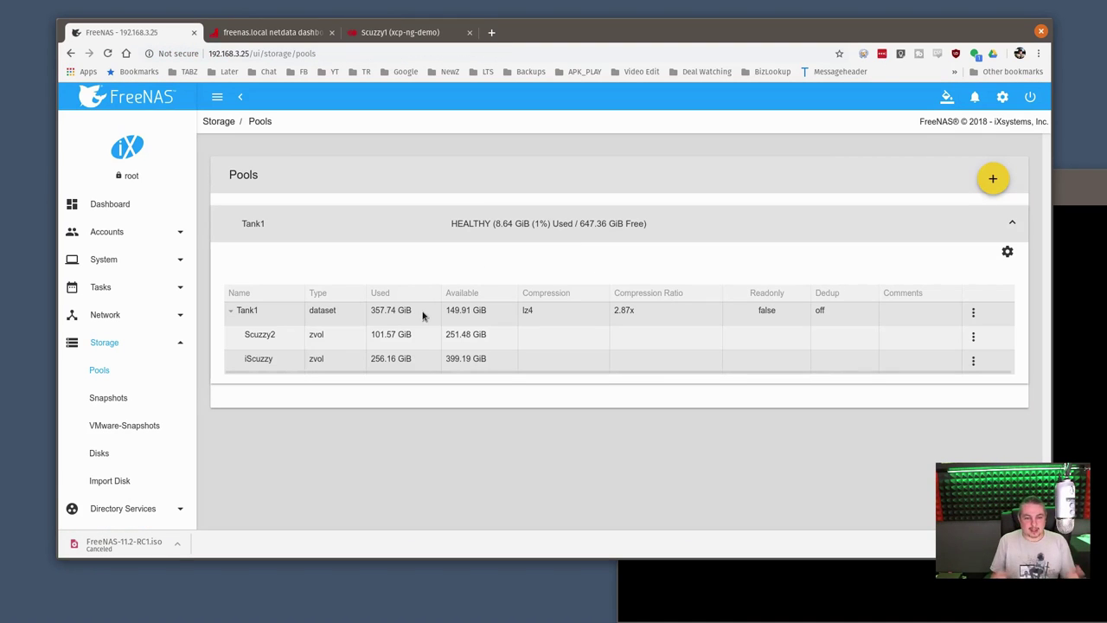